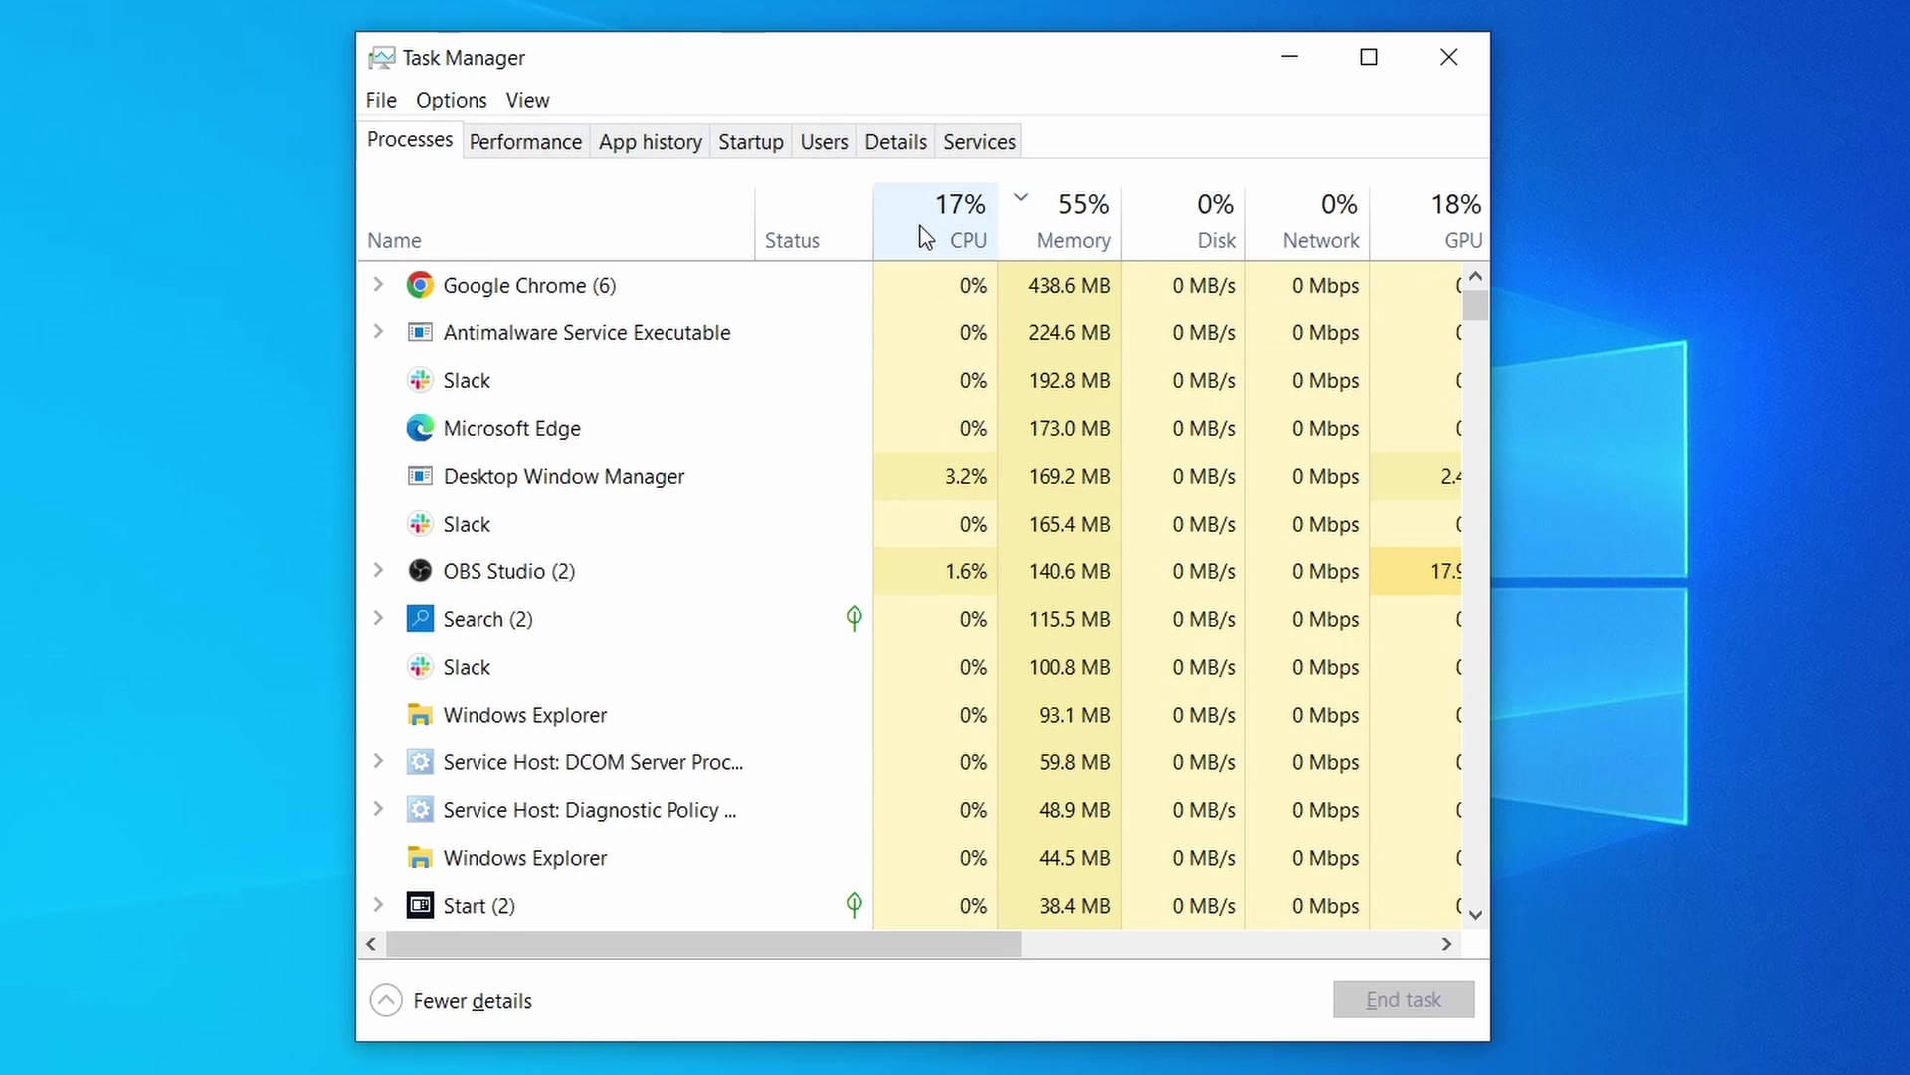
Sort the Task Manager process list by CPU, then by memory usage
{"action": "left_click", "coordinate": [926, 232]}
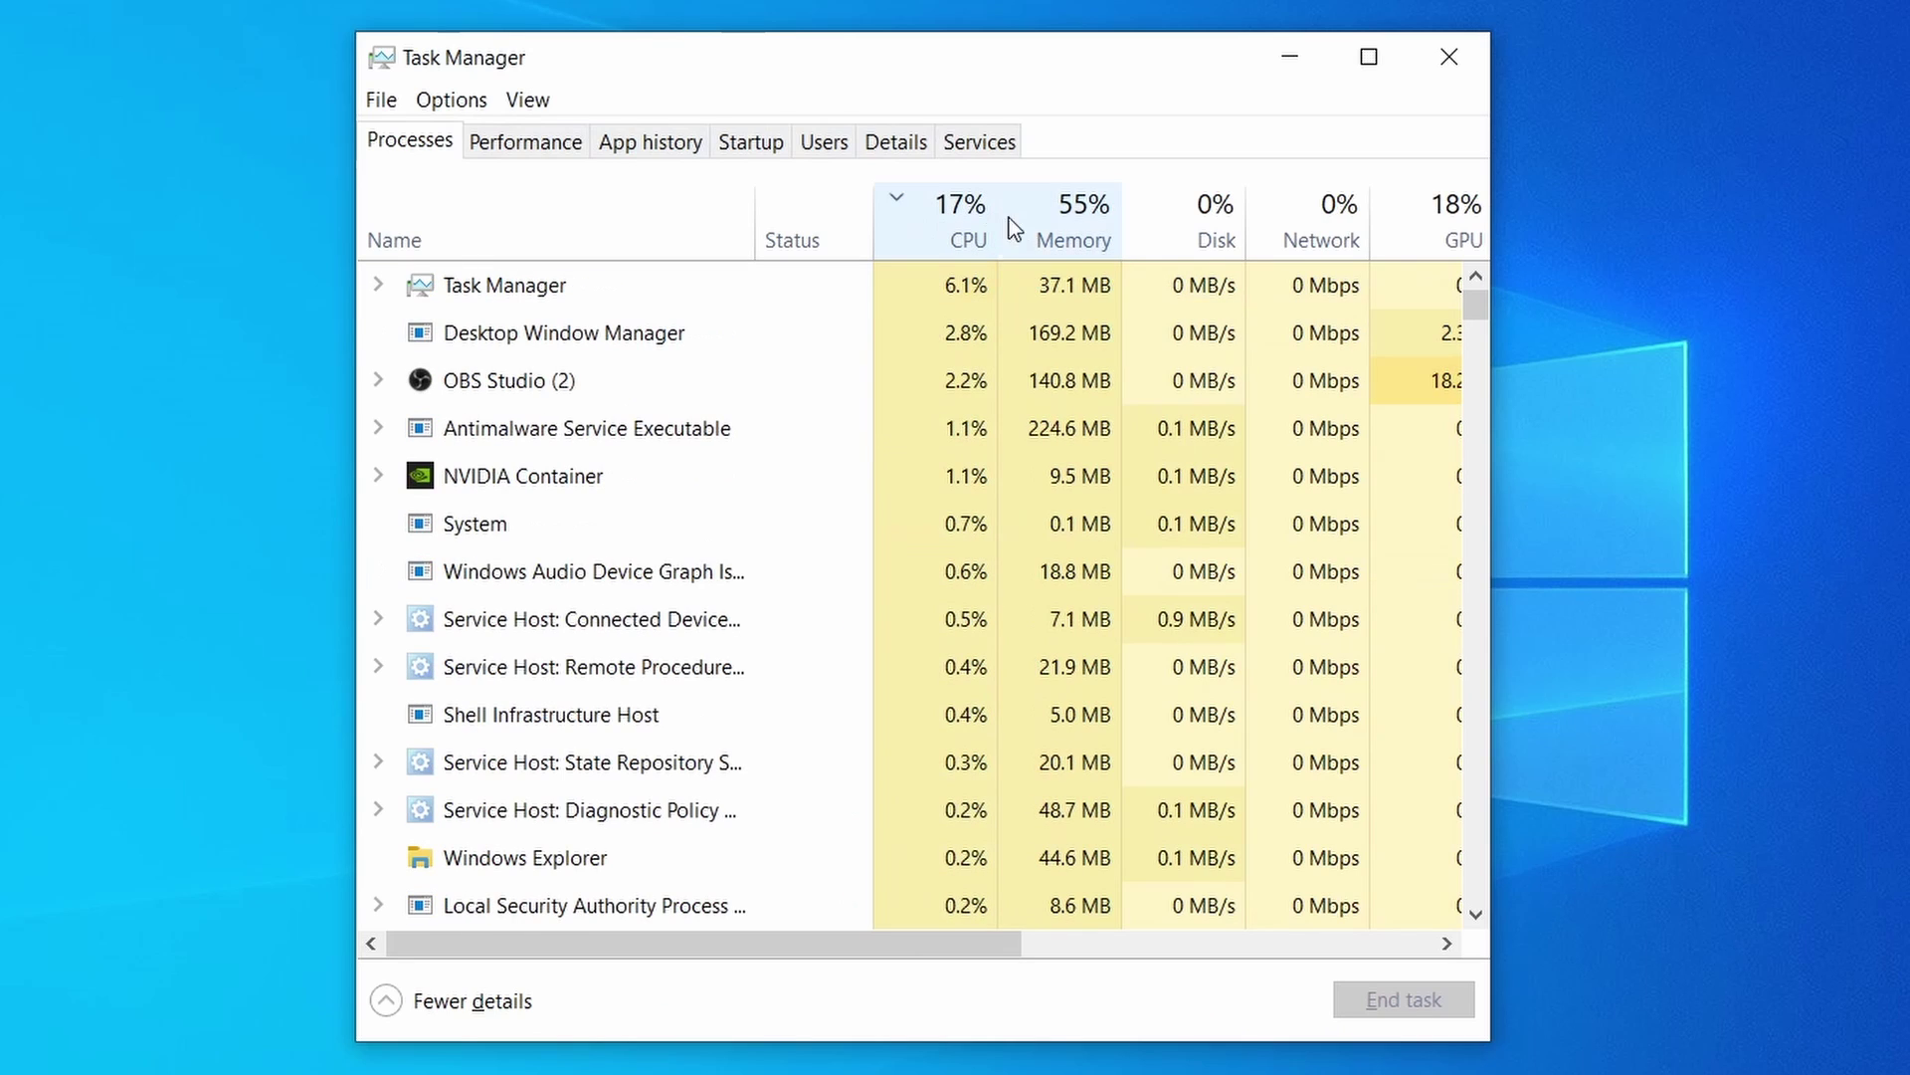
{"action": "left_click", "coordinate": [1084, 220]}
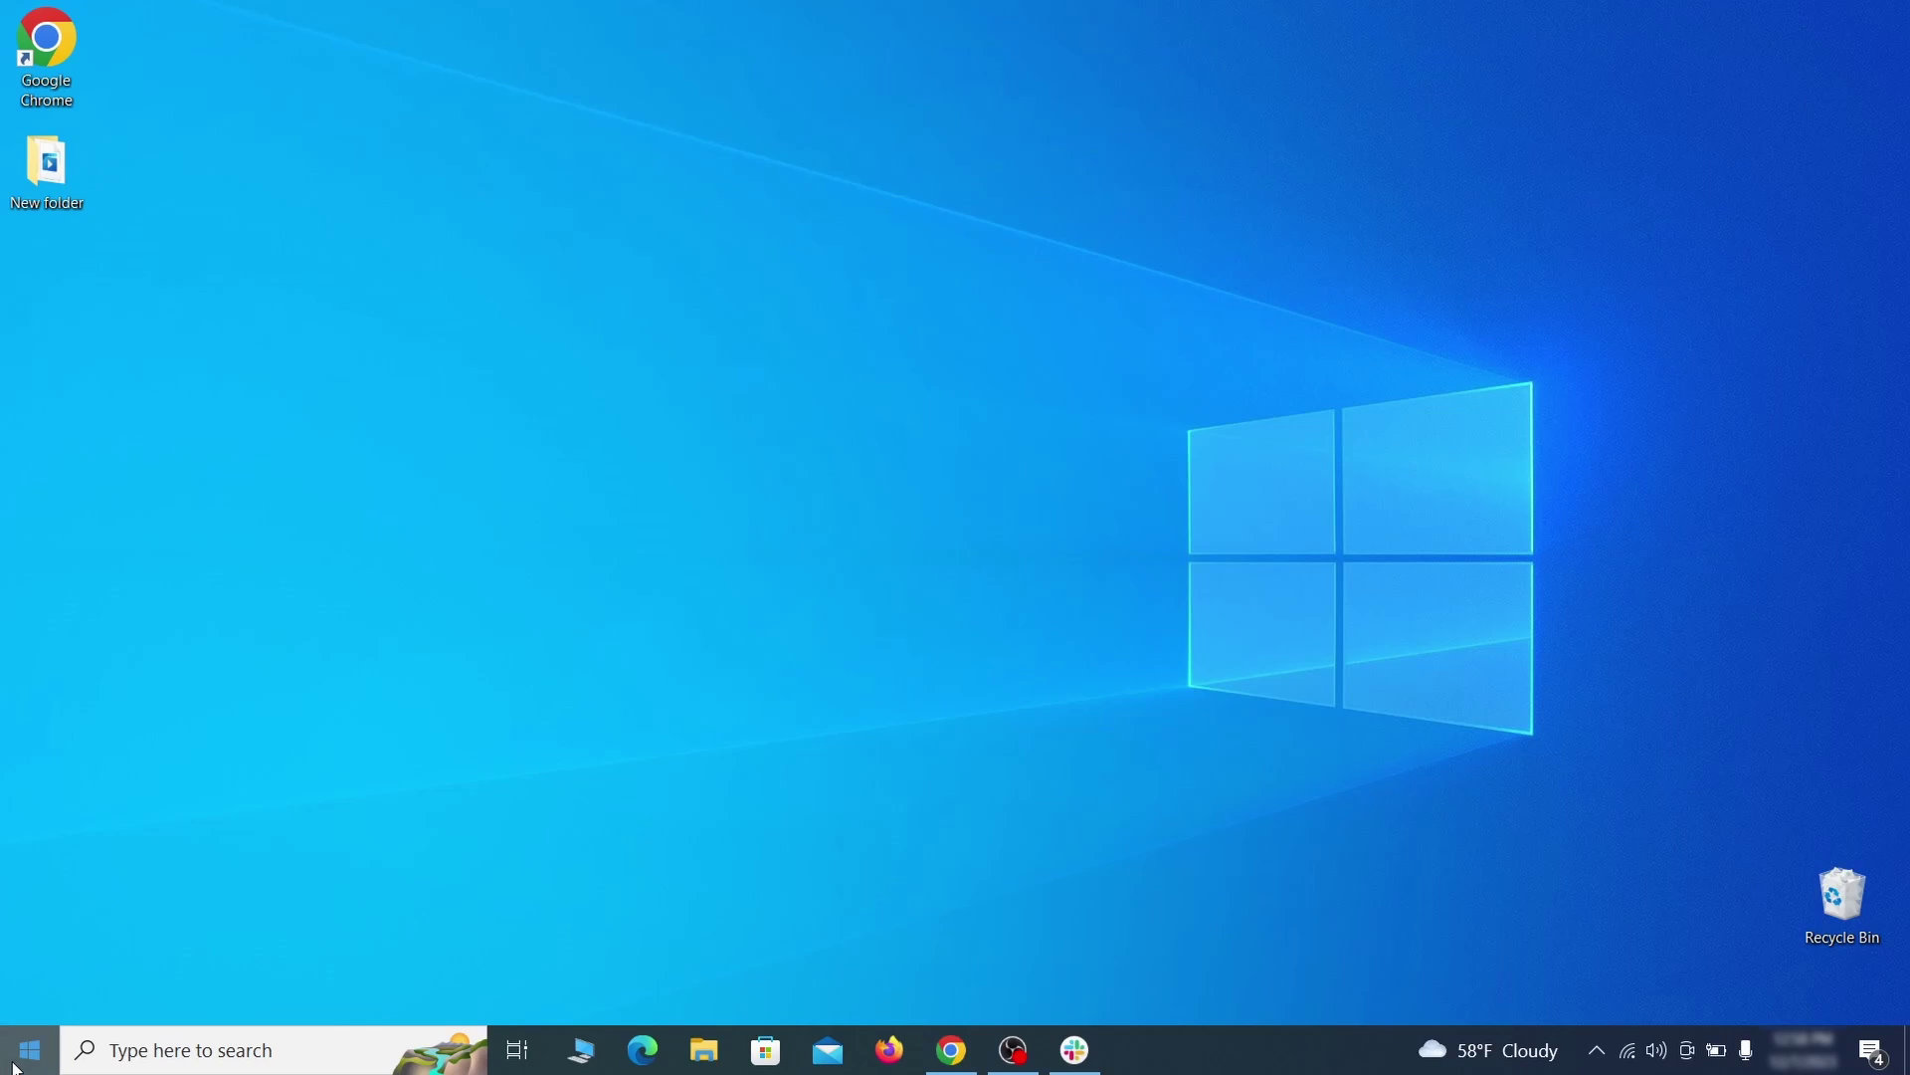
From Settings > Update & Security > Recovery, restart into Advanced startup
{"action": "left_click", "coordinate": [15, 1059]}
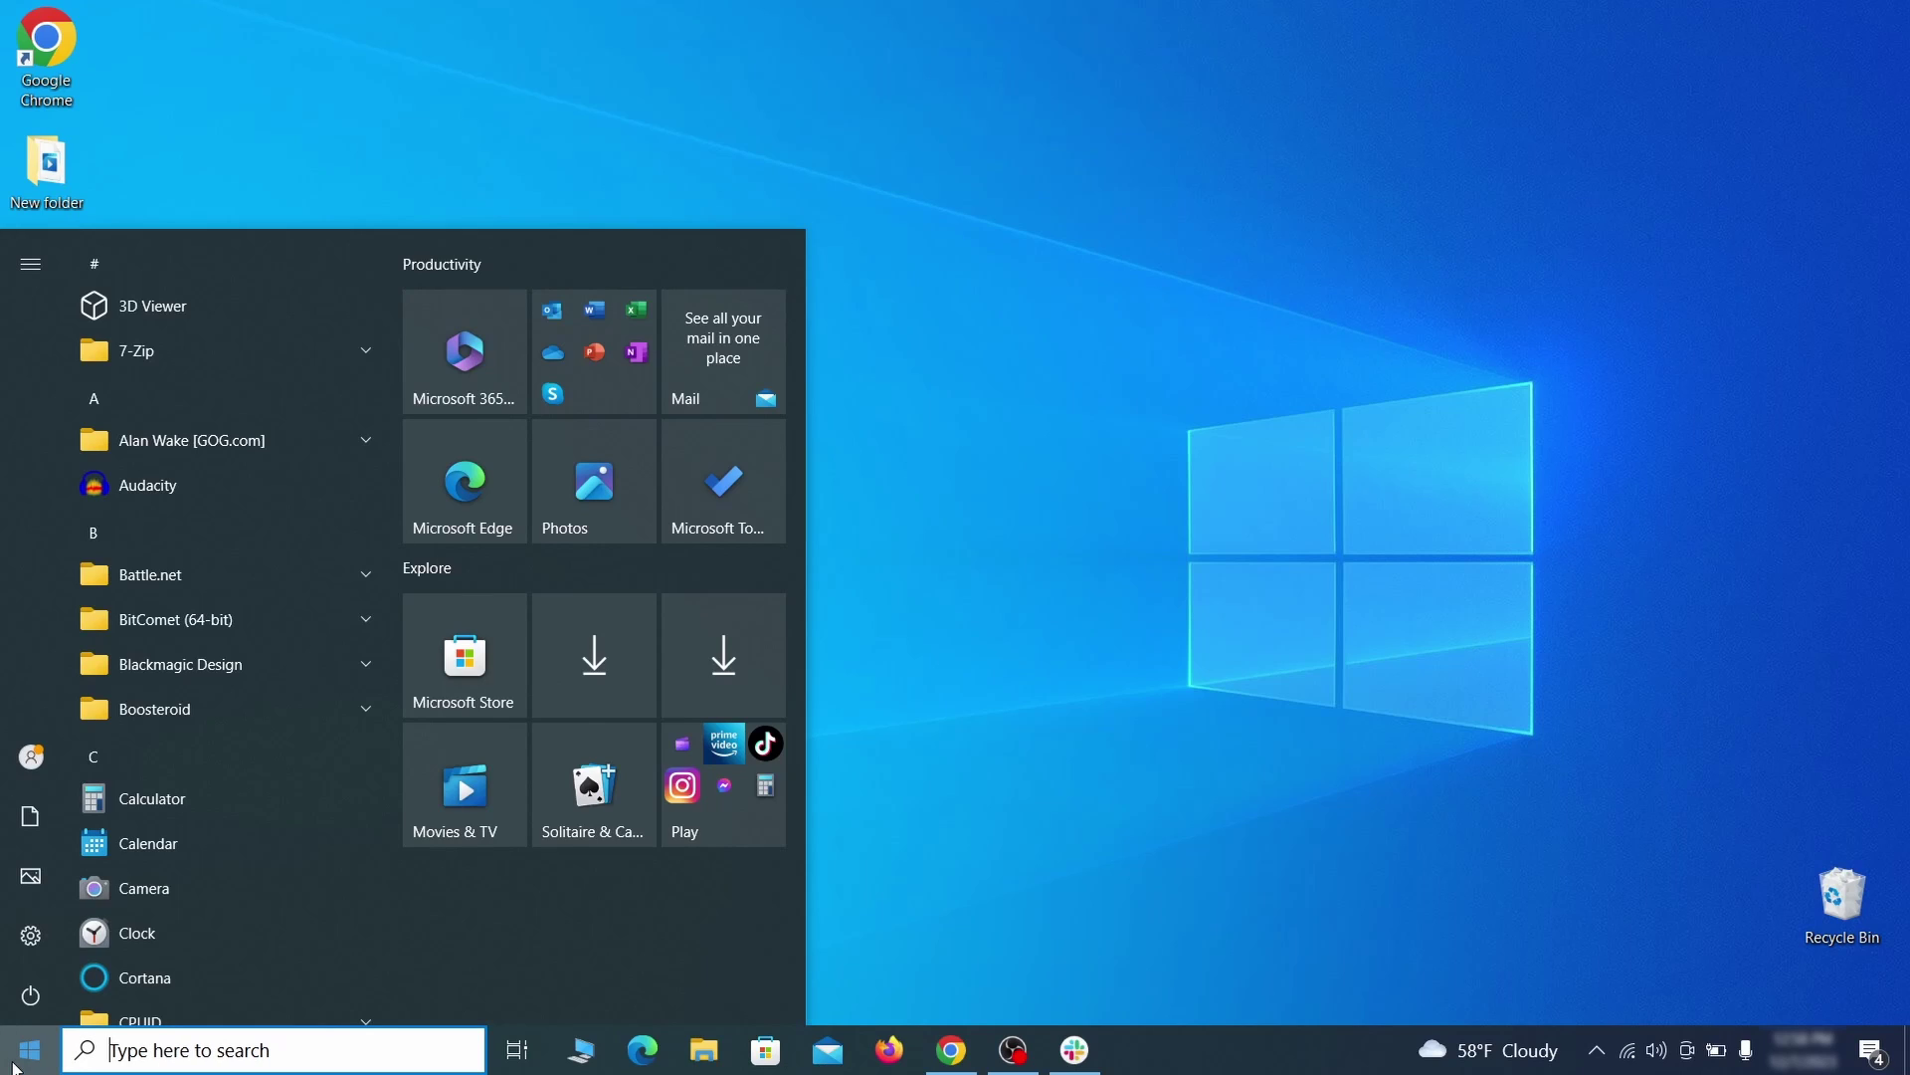
{"action": "left_click", "coordinate": [31, 936]}
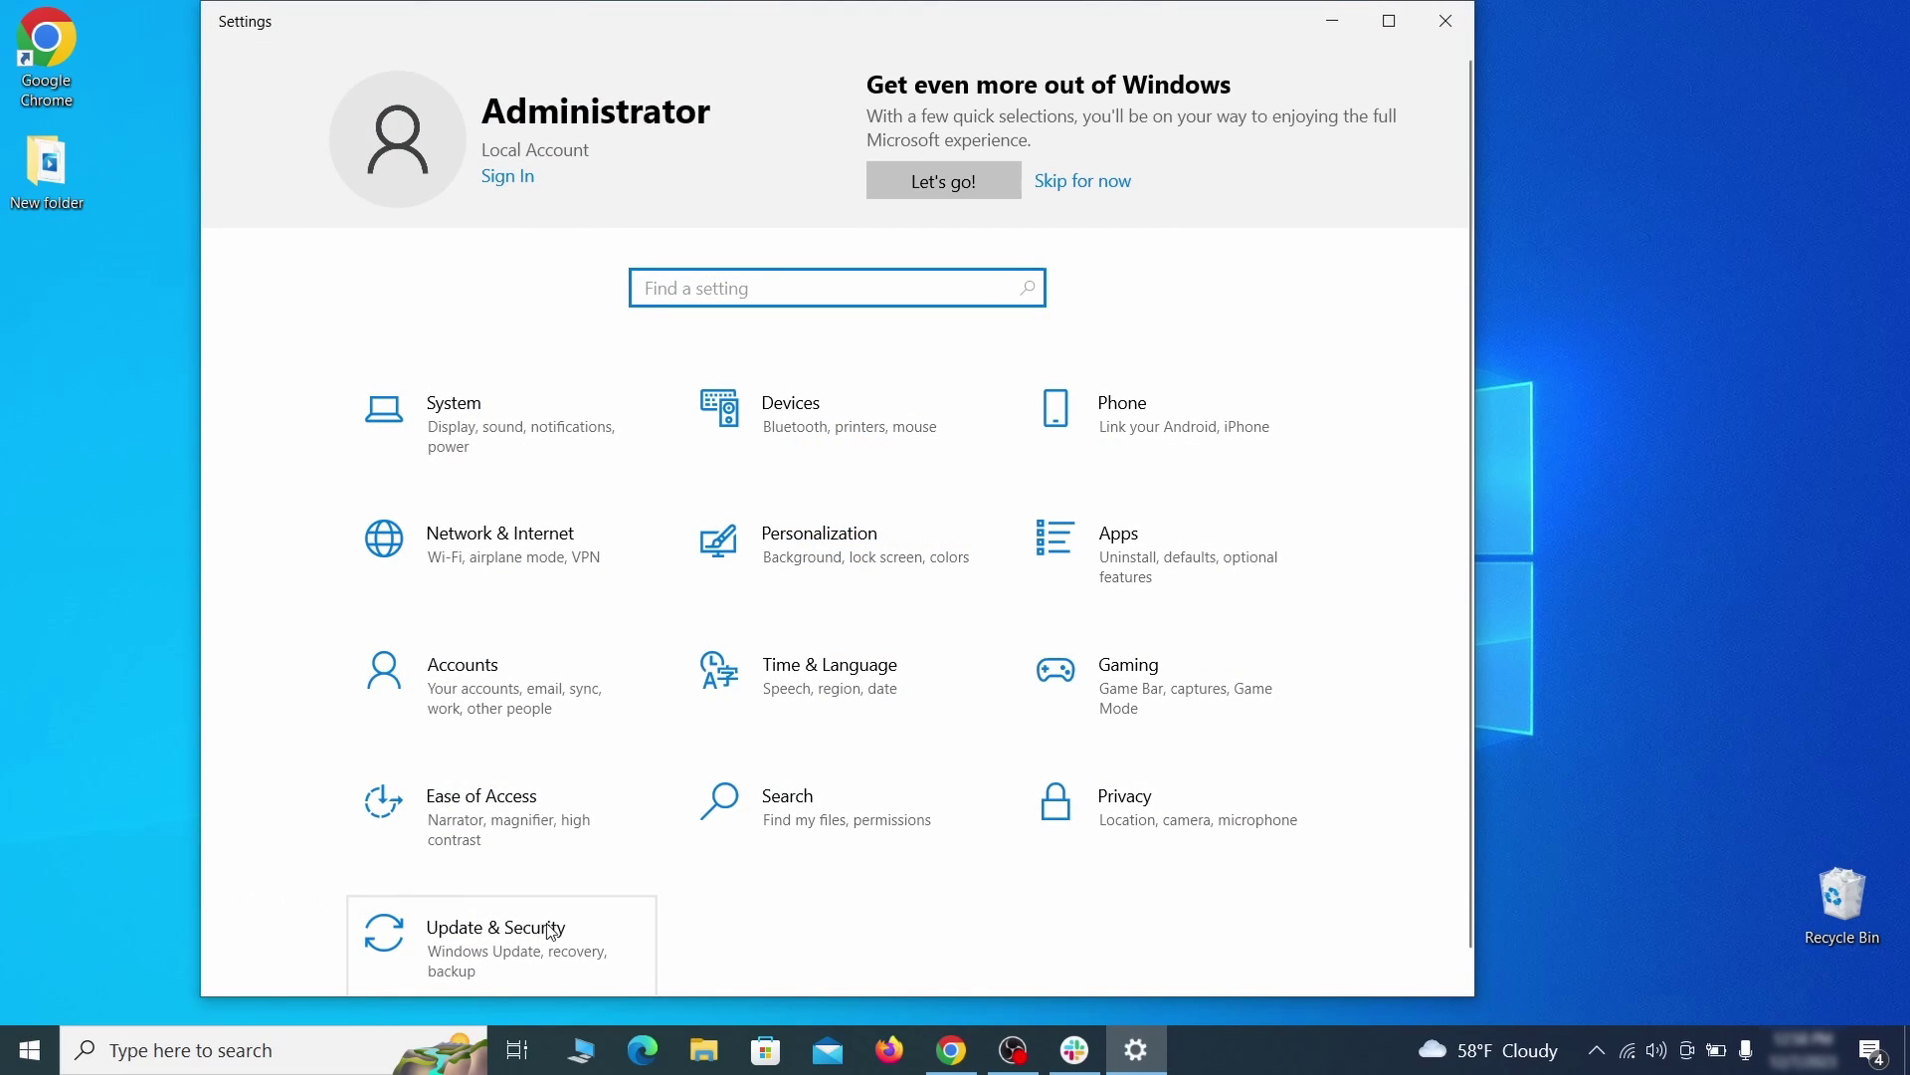
{"action": "left_click", "coordinate": [576, 940]}
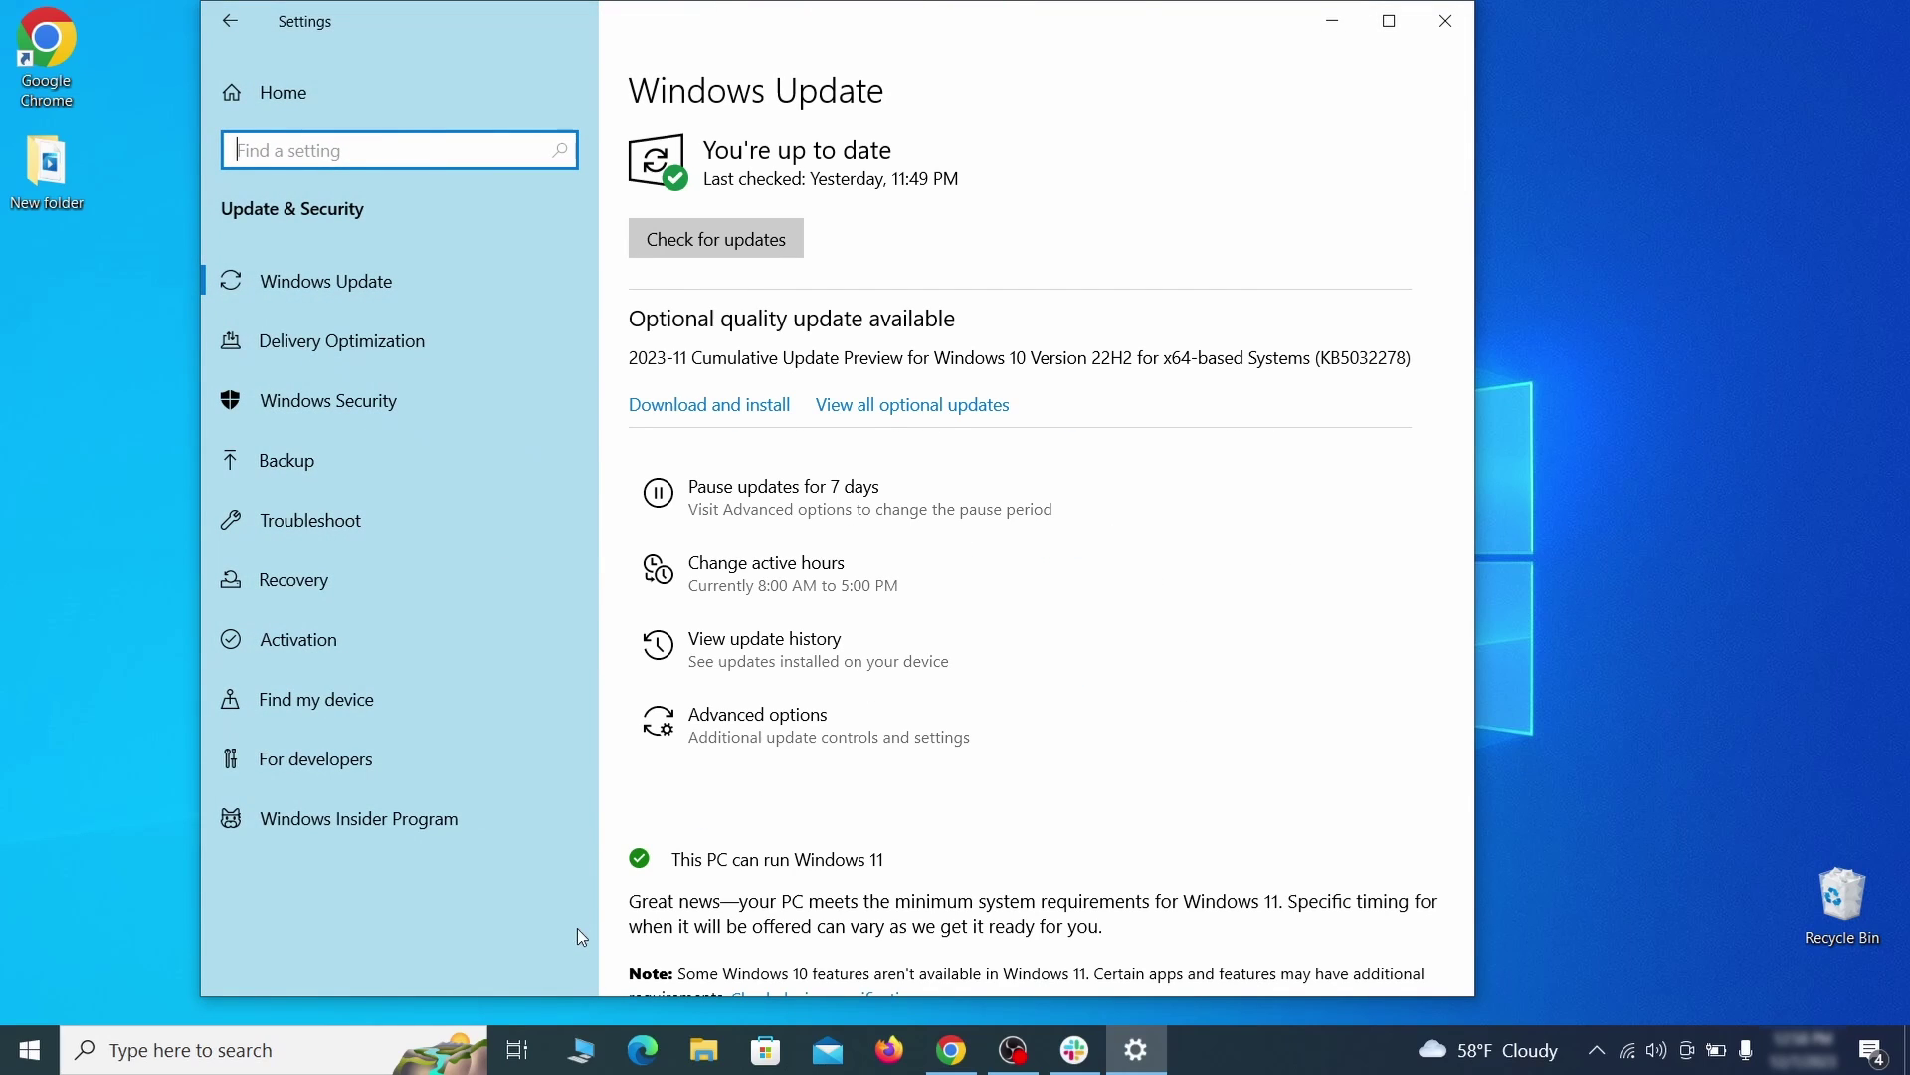
{"action": "left_click", "coordinate": [462, 581]}
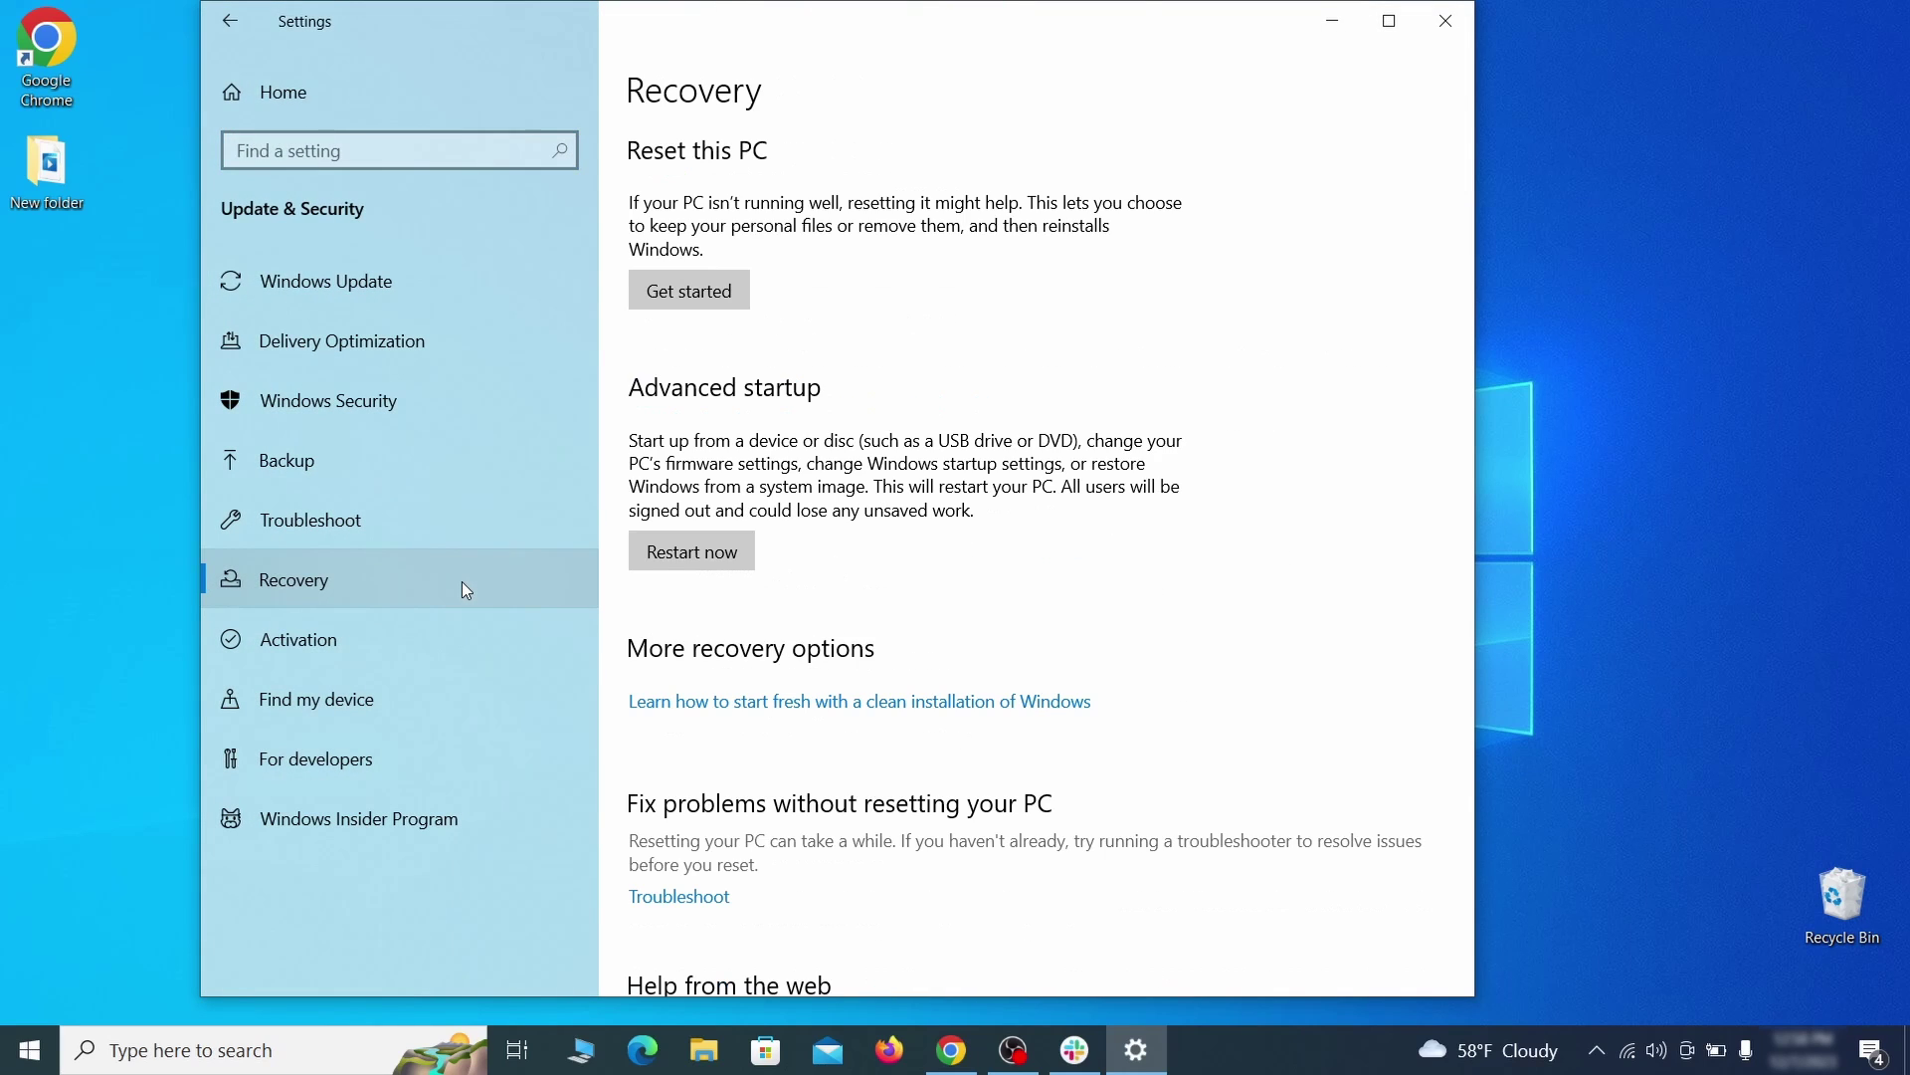
{"action": "left_click", "coordinate": [748, 572]}
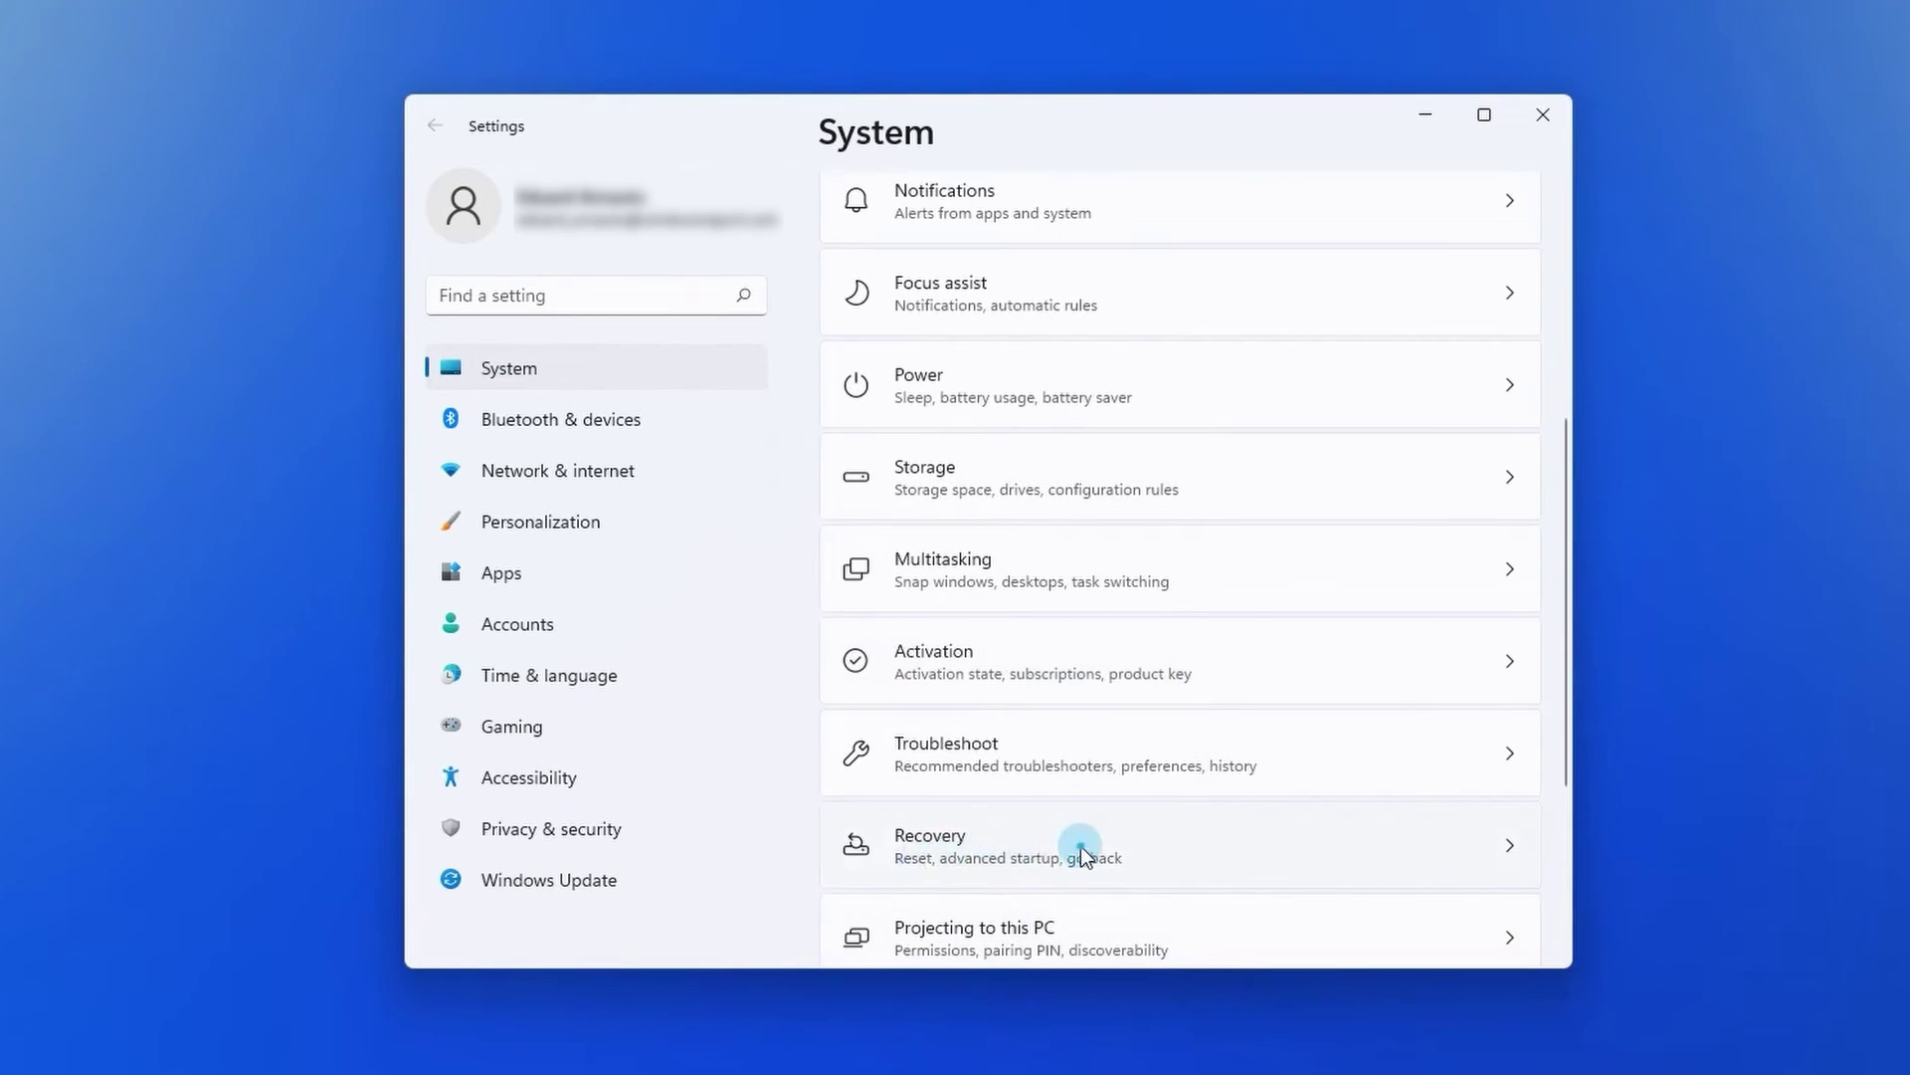
{"action": "left_click", "coordinate": [1081, 848]}
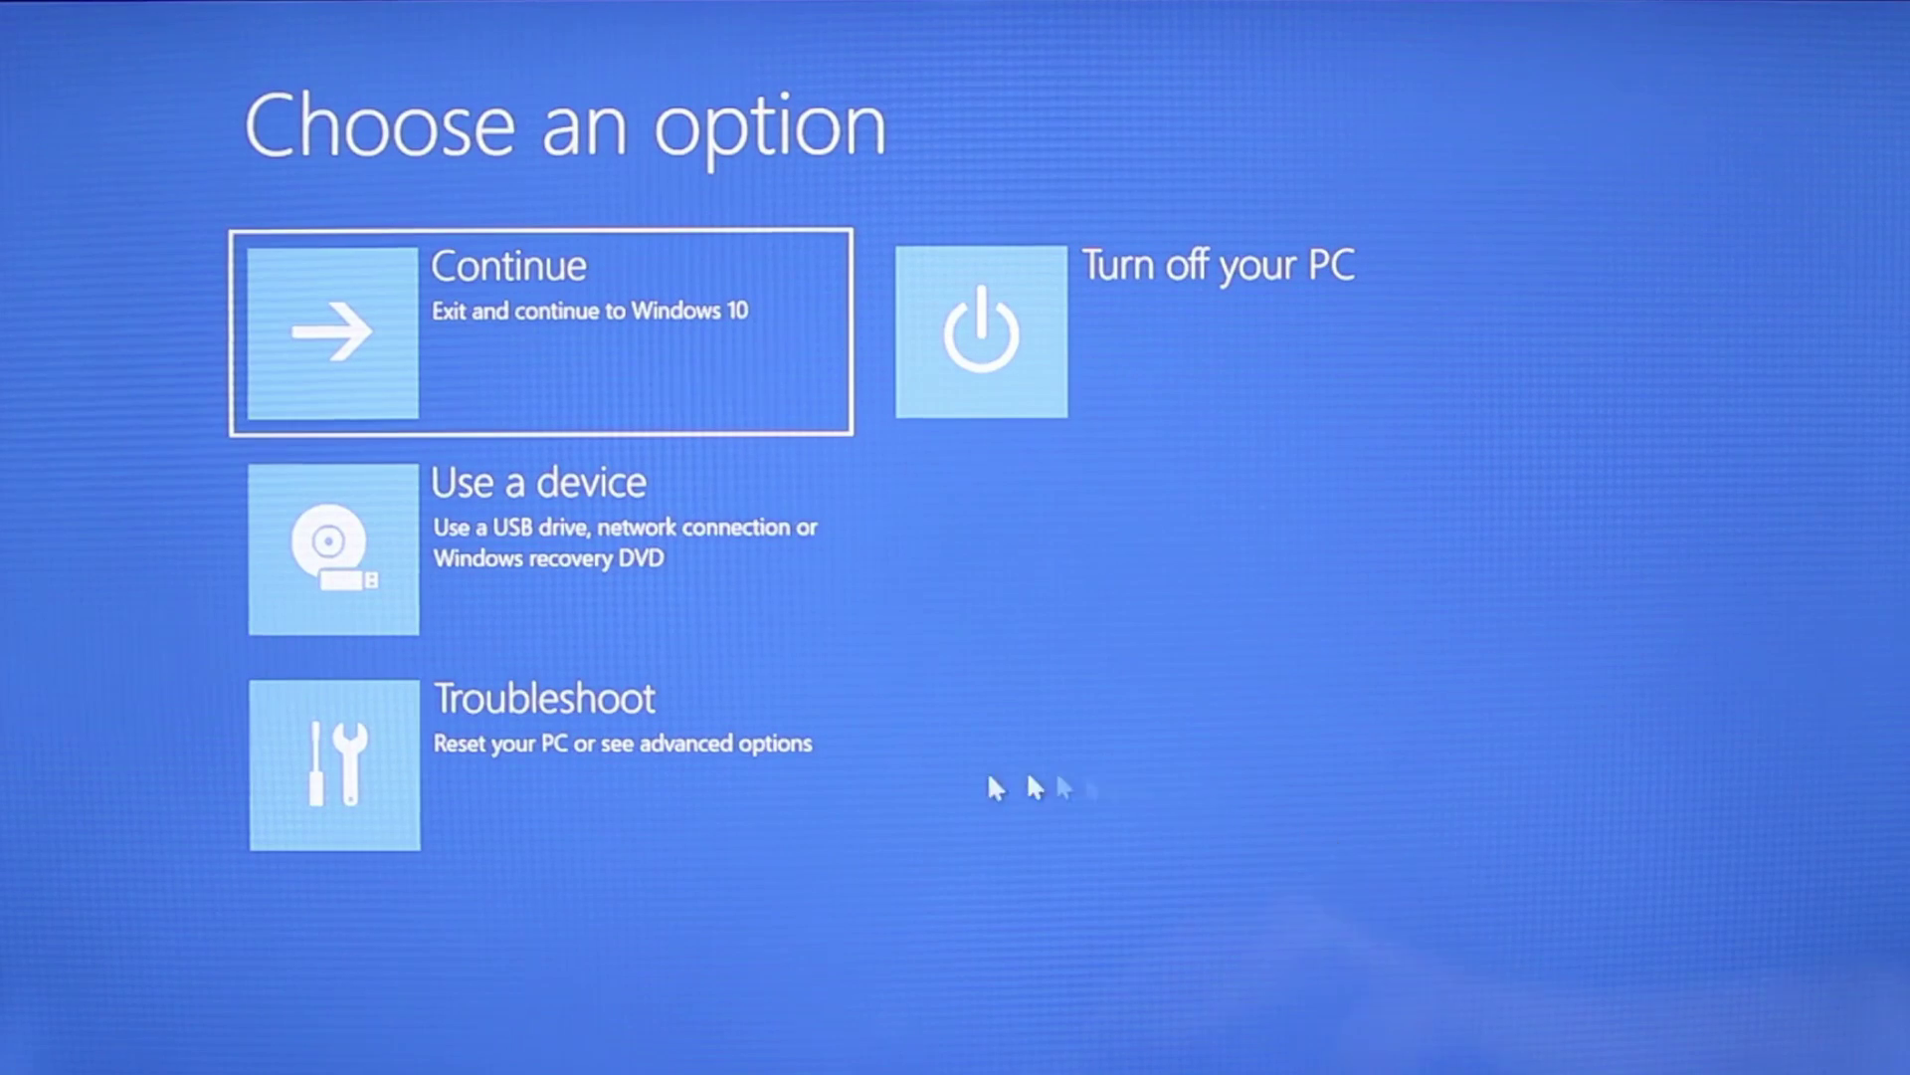
Go to Troubleshoot > Advanced options > Start-up Settings and restart to the Safe Mode choices
{"action": "left_click", "coordinate": [596, 801]}
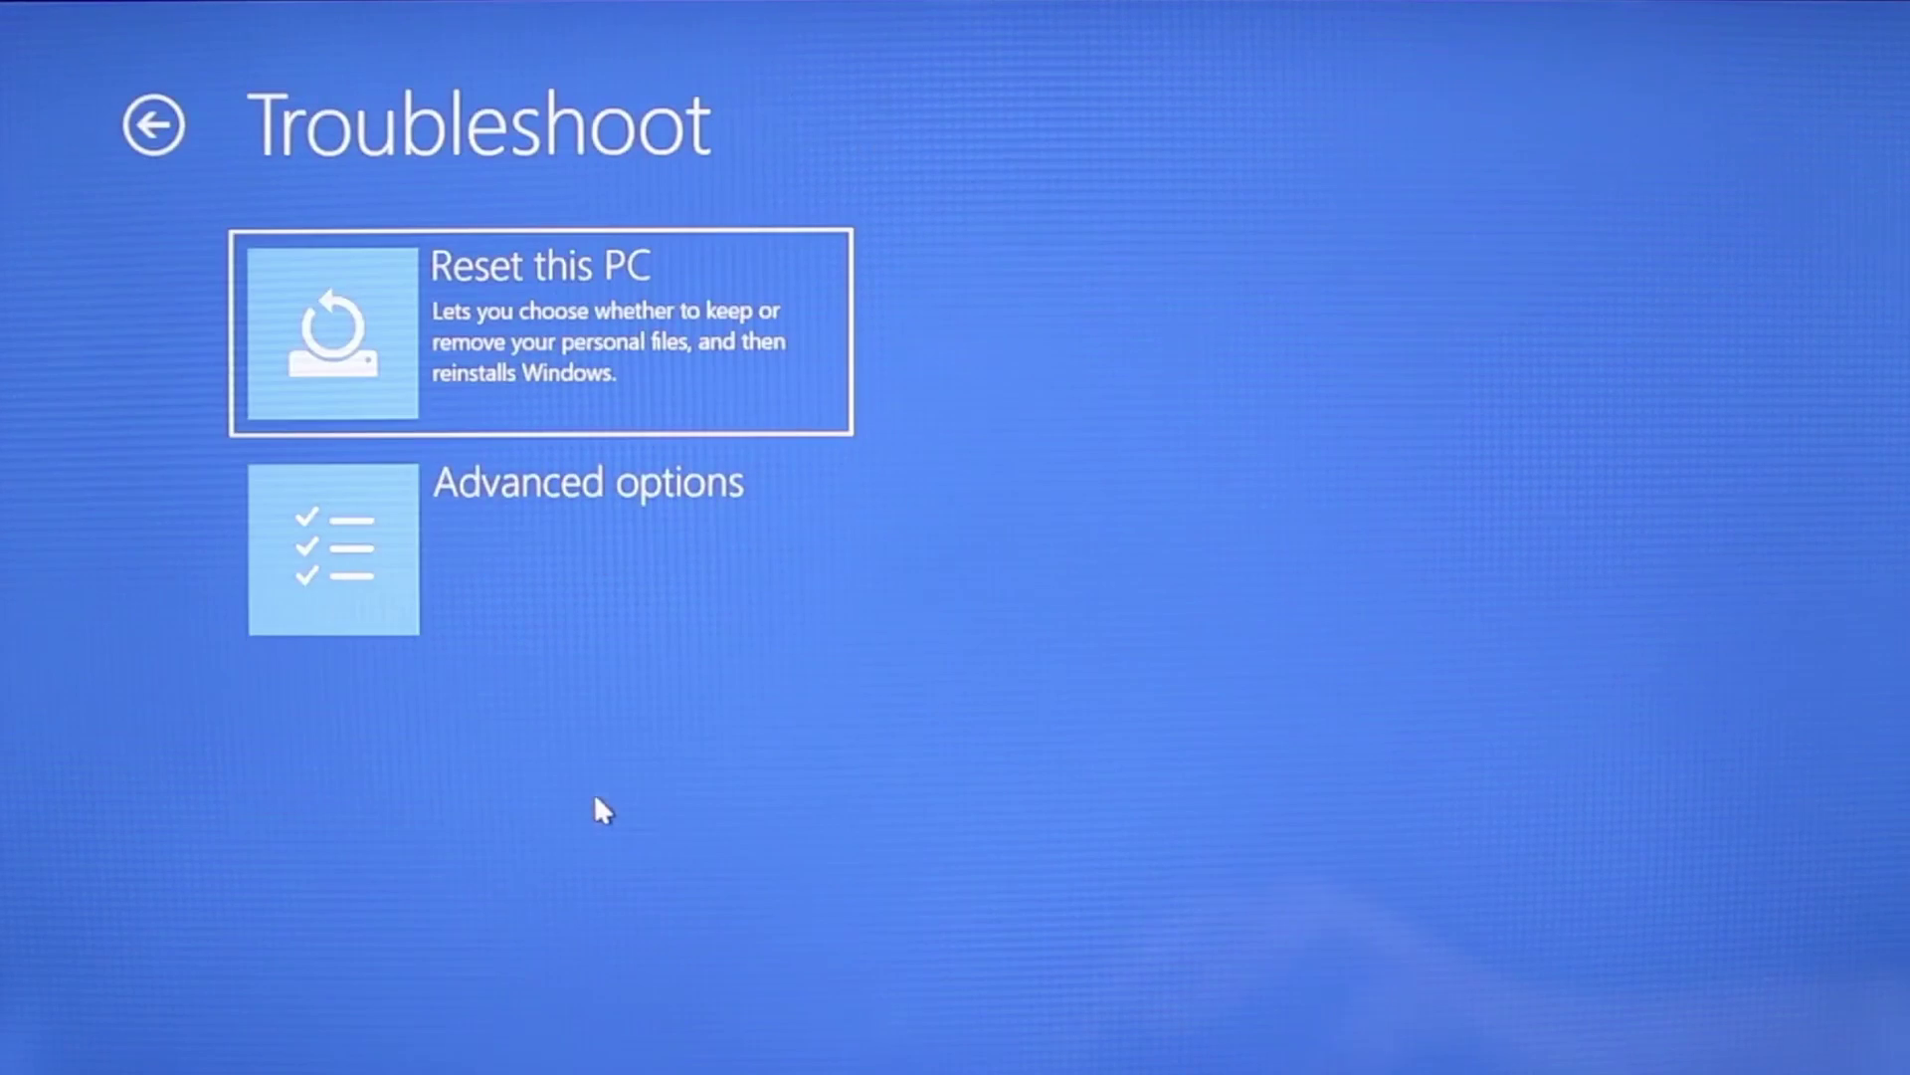
{"action": "left_click", "coordinate": [600, 557]}
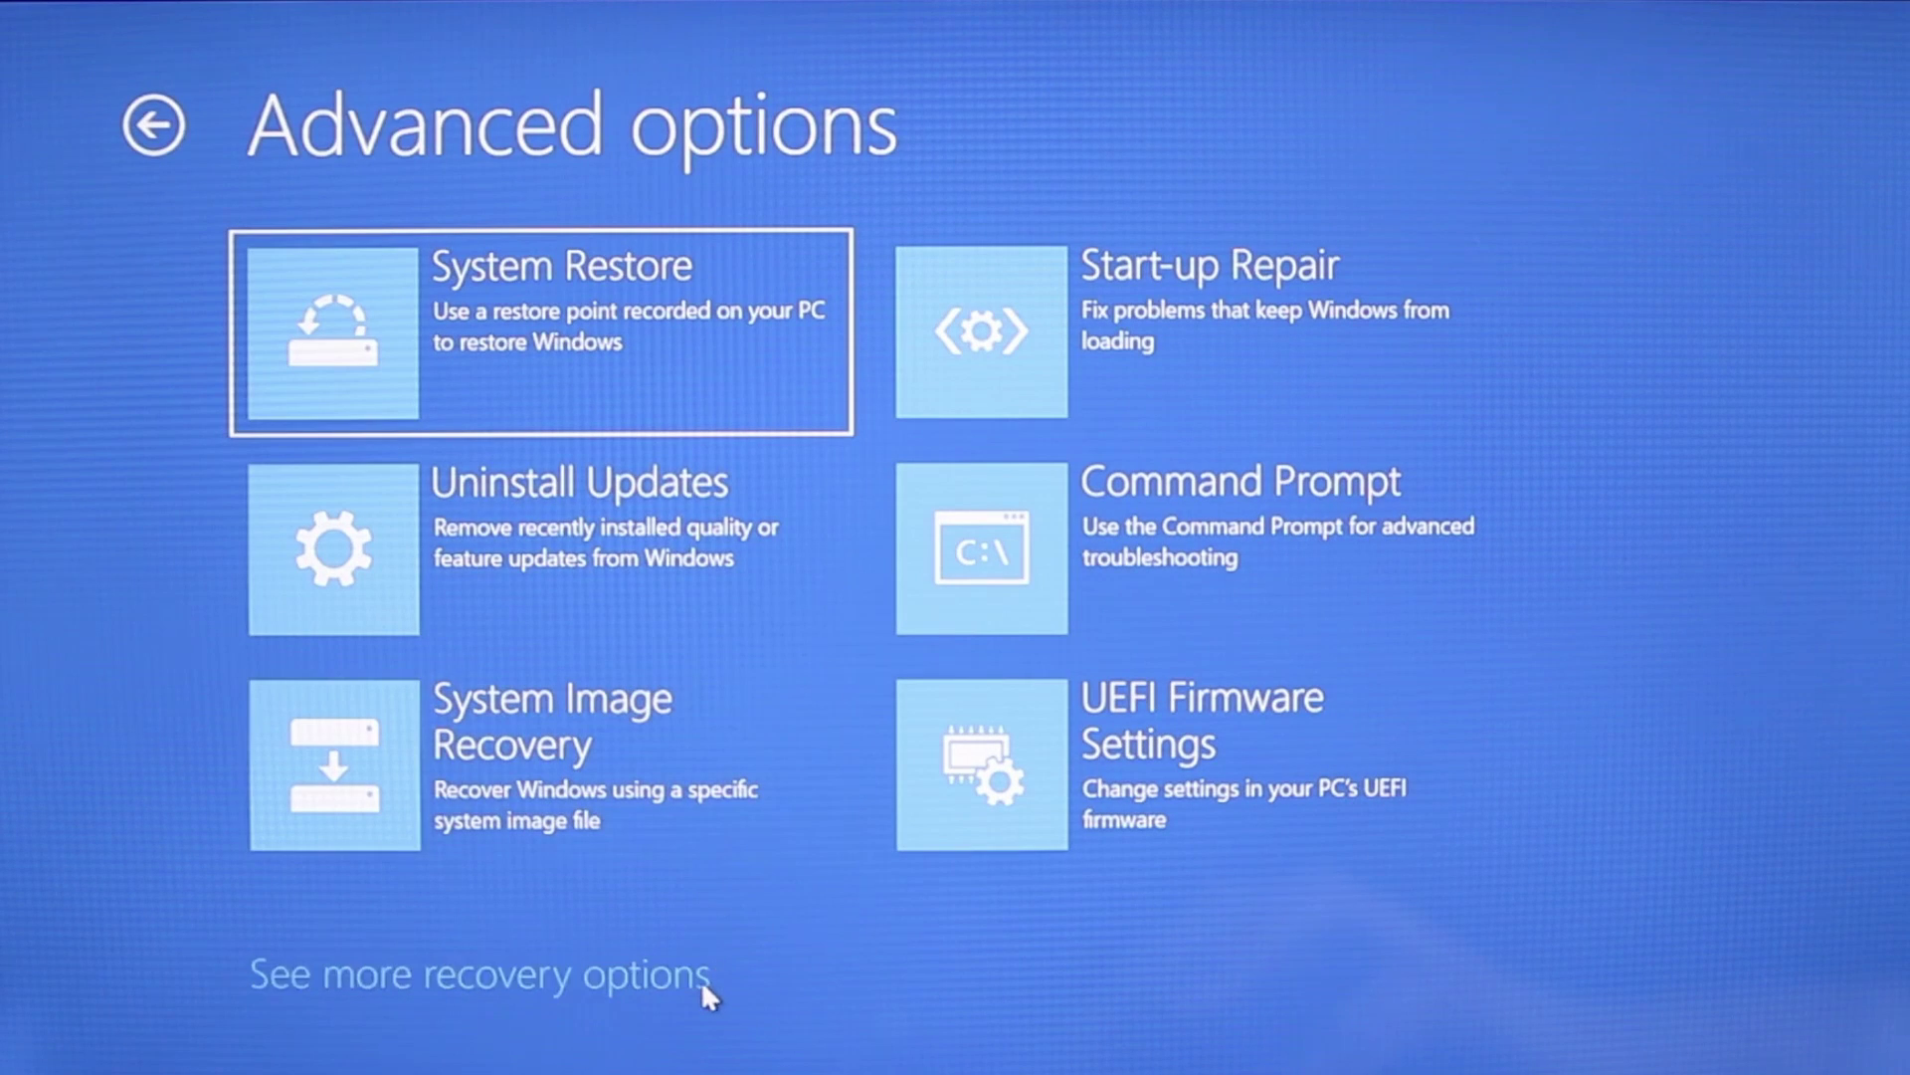
{"action": "left_click", "coordinate": [701, 980]}
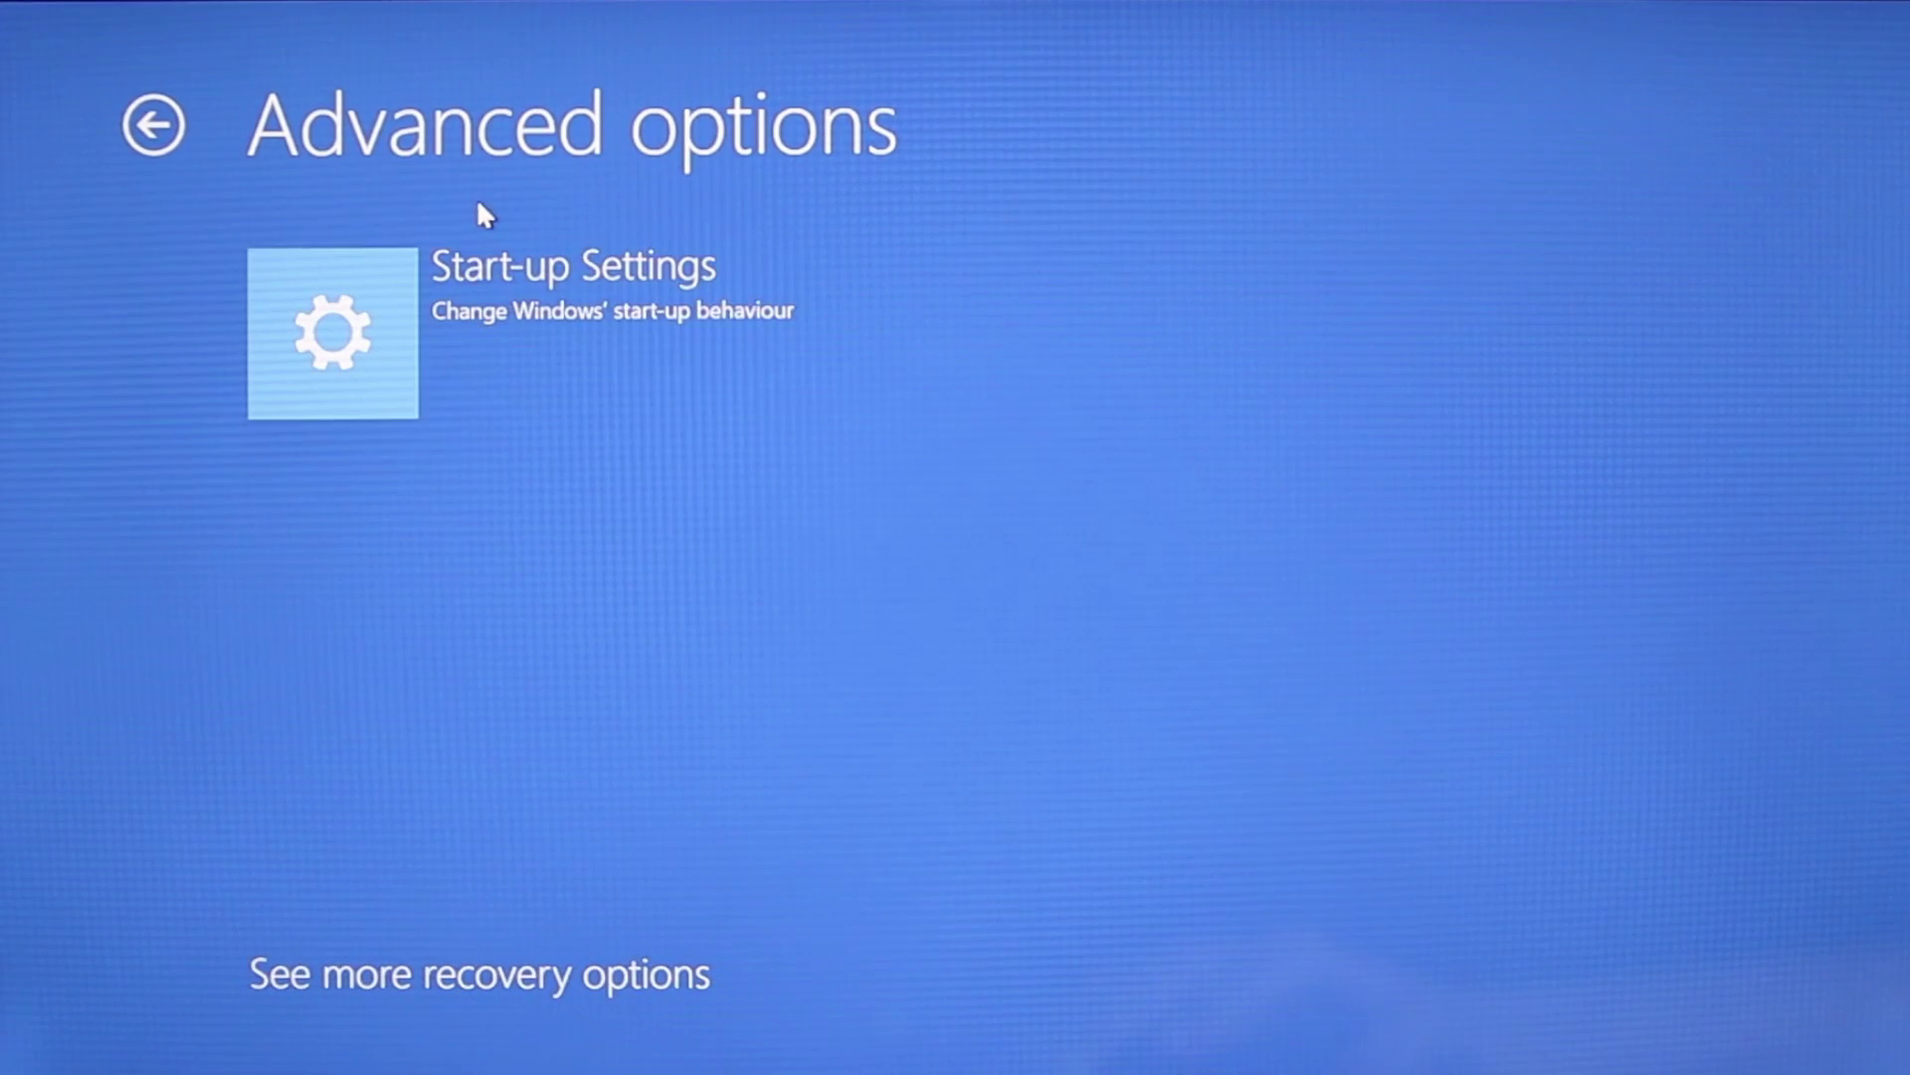
{"action": "left_click", "coordinate": [511, 307]}
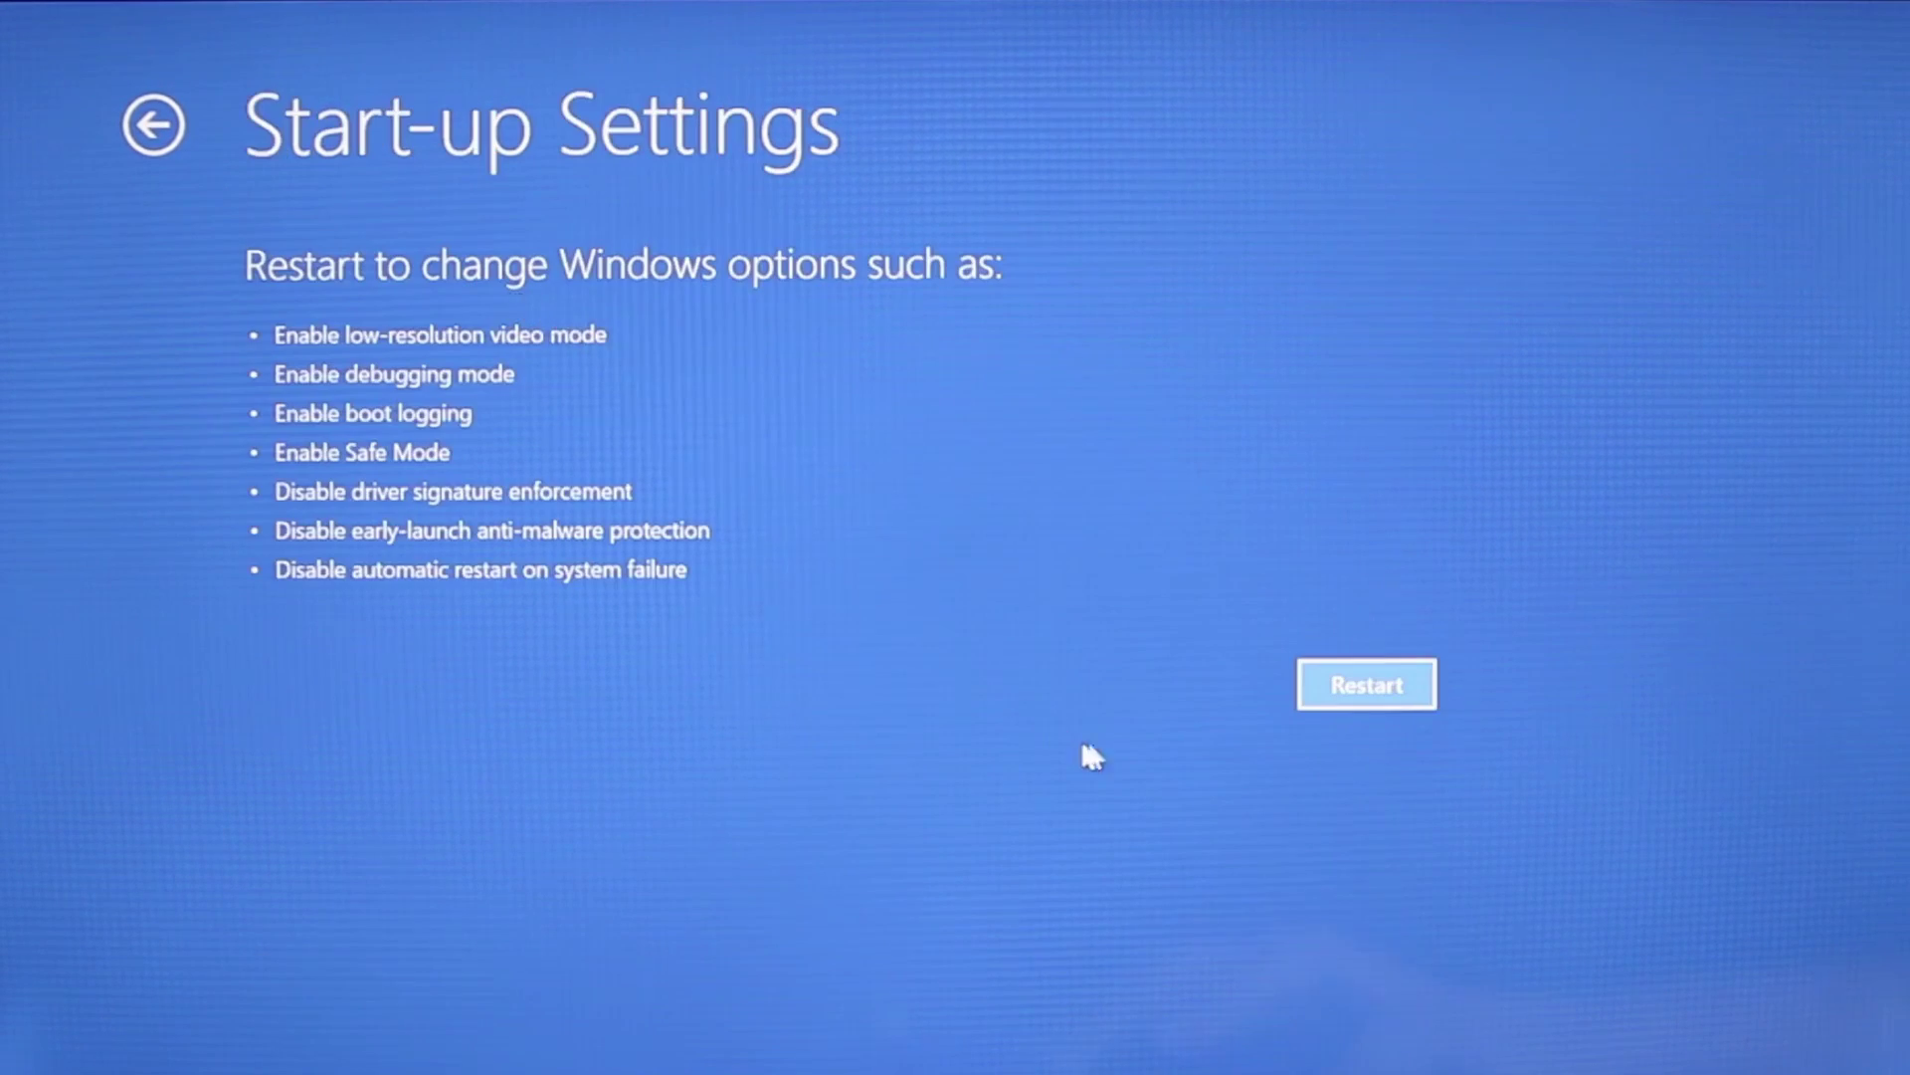
{"action": "left_click", "coordinate": [1345, 687]}
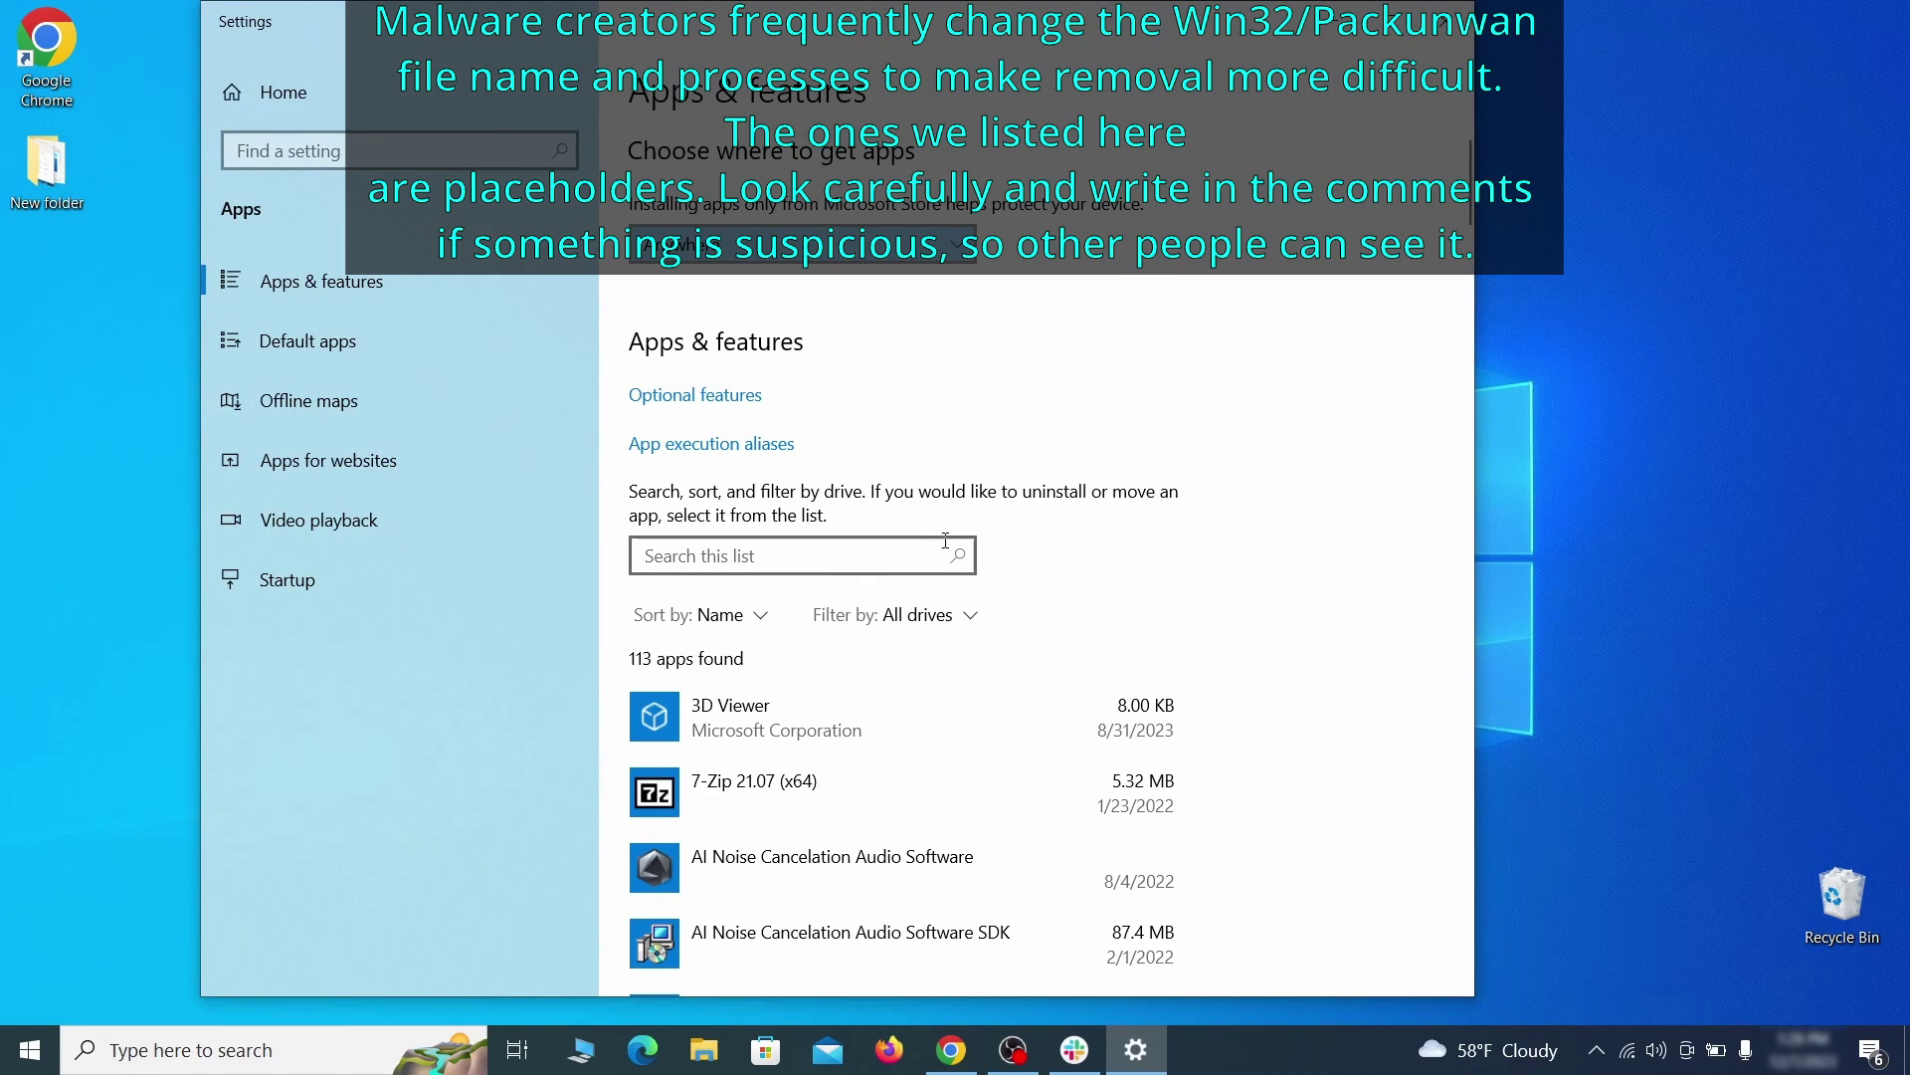
Sort installed apps by install date and uninstall Example Malware App
{"action": "left_click", "coordinate": [728, 614]}
{"action": "left_click", "coordinate": [717, 744]}
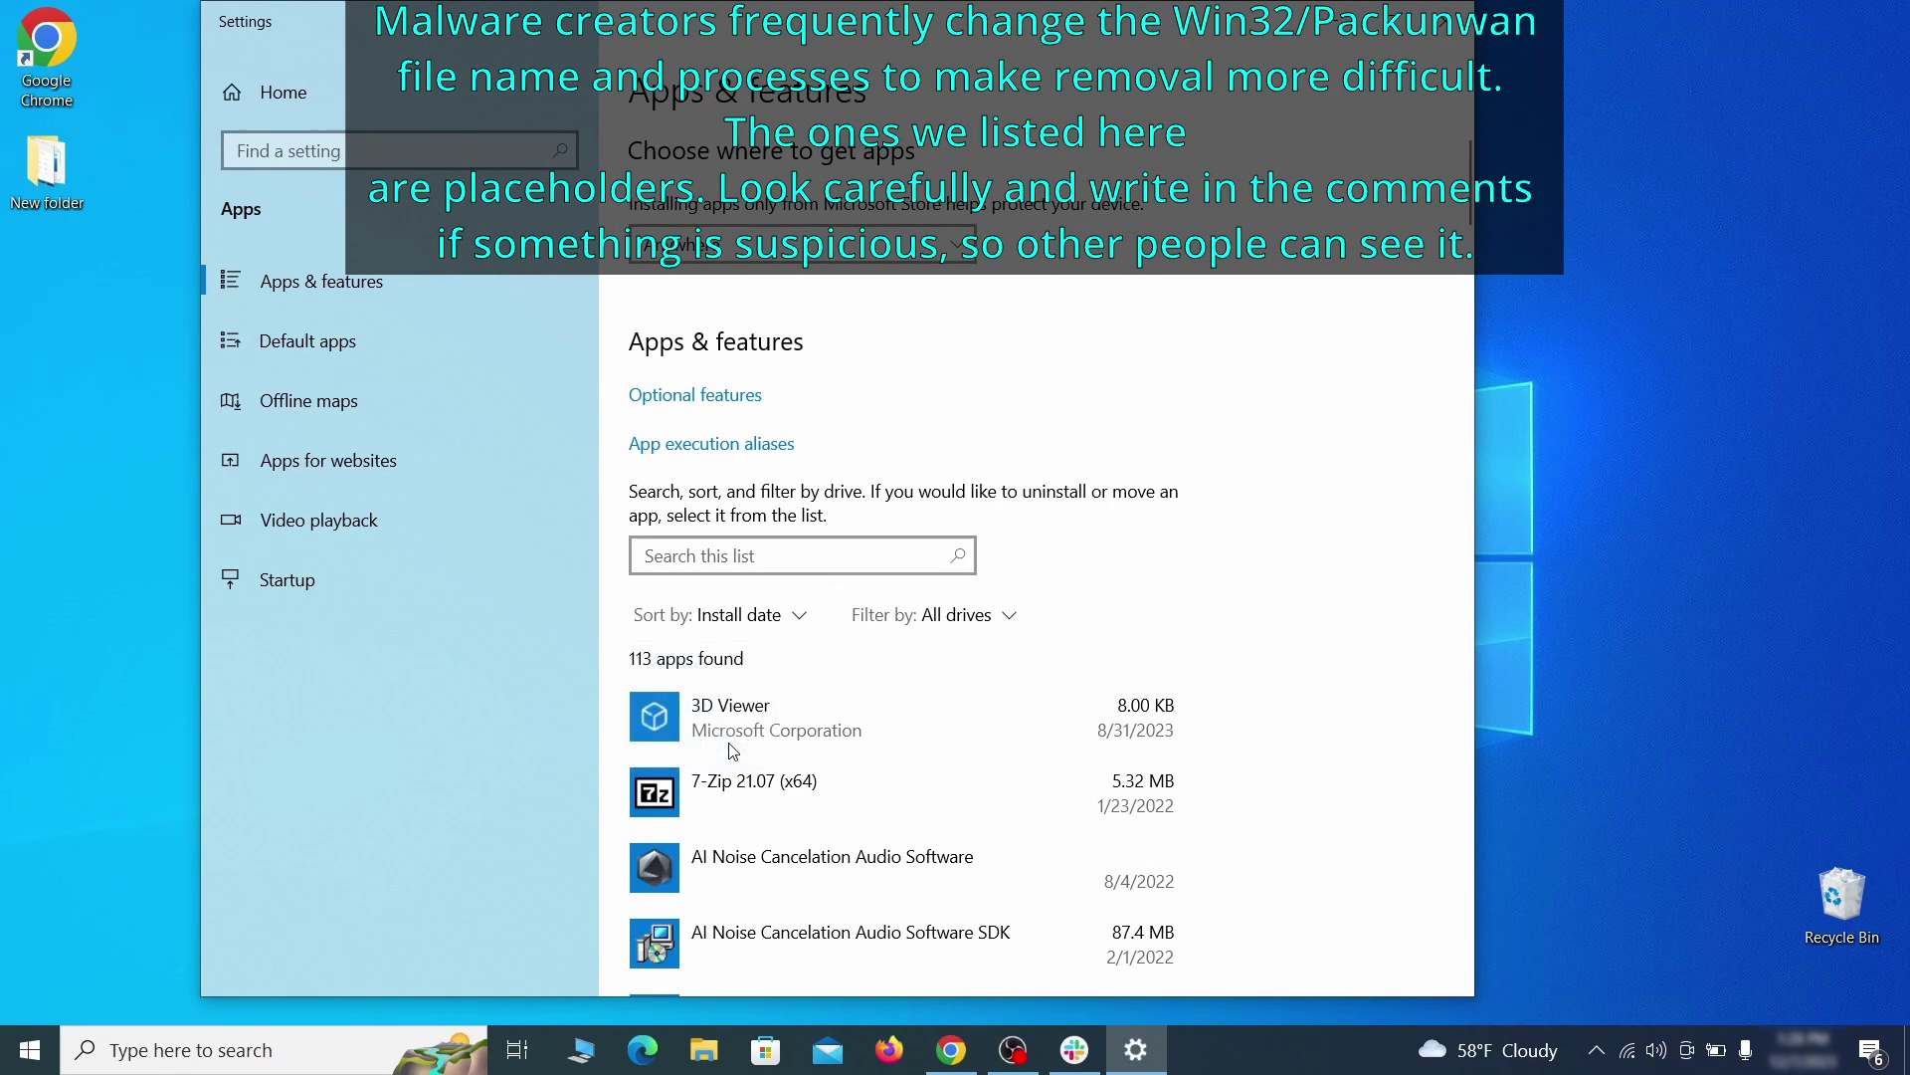
{"action": "scroll", "coordinate": [1044, 627], "scroll_direction": "down", "scroll_amount": 2}
{"action": "left_click", "coordinate": [974, 708]}
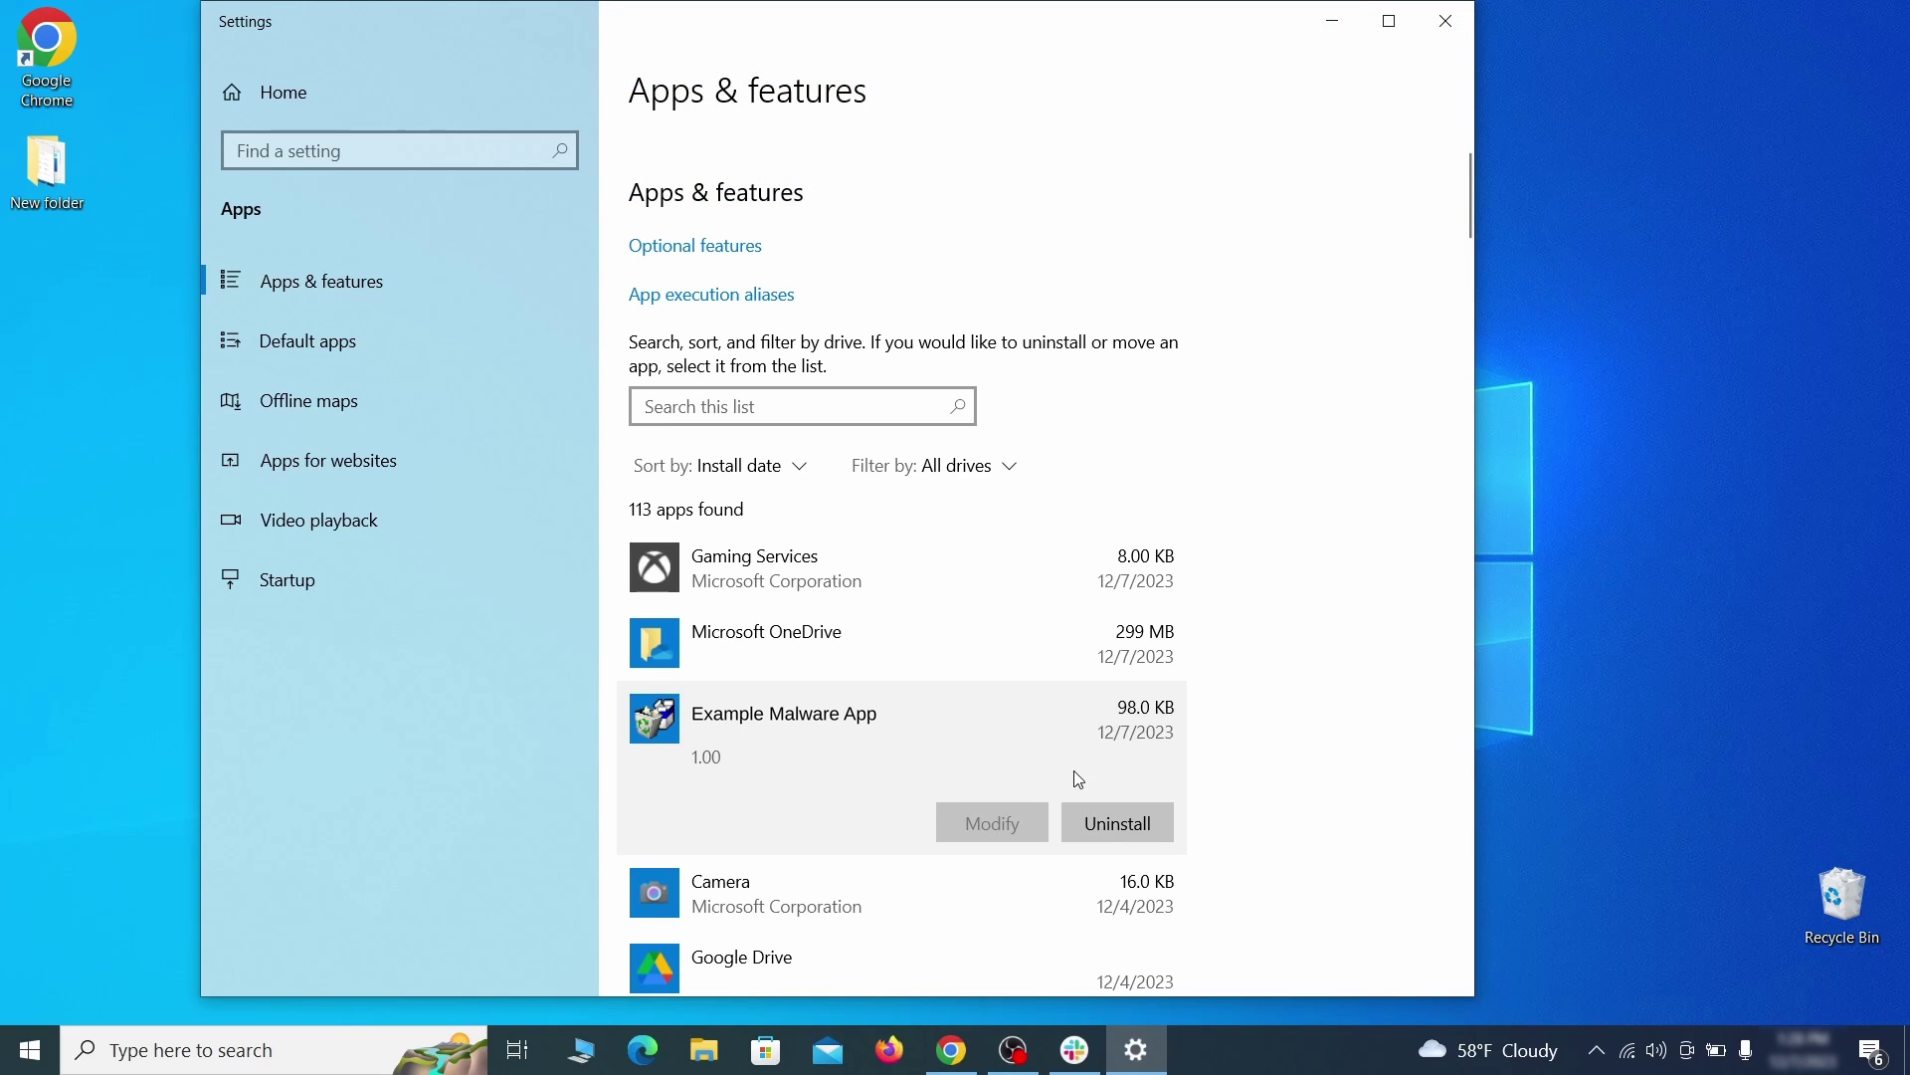
{"action": "left_click", "coordinate": [1139, 823]}
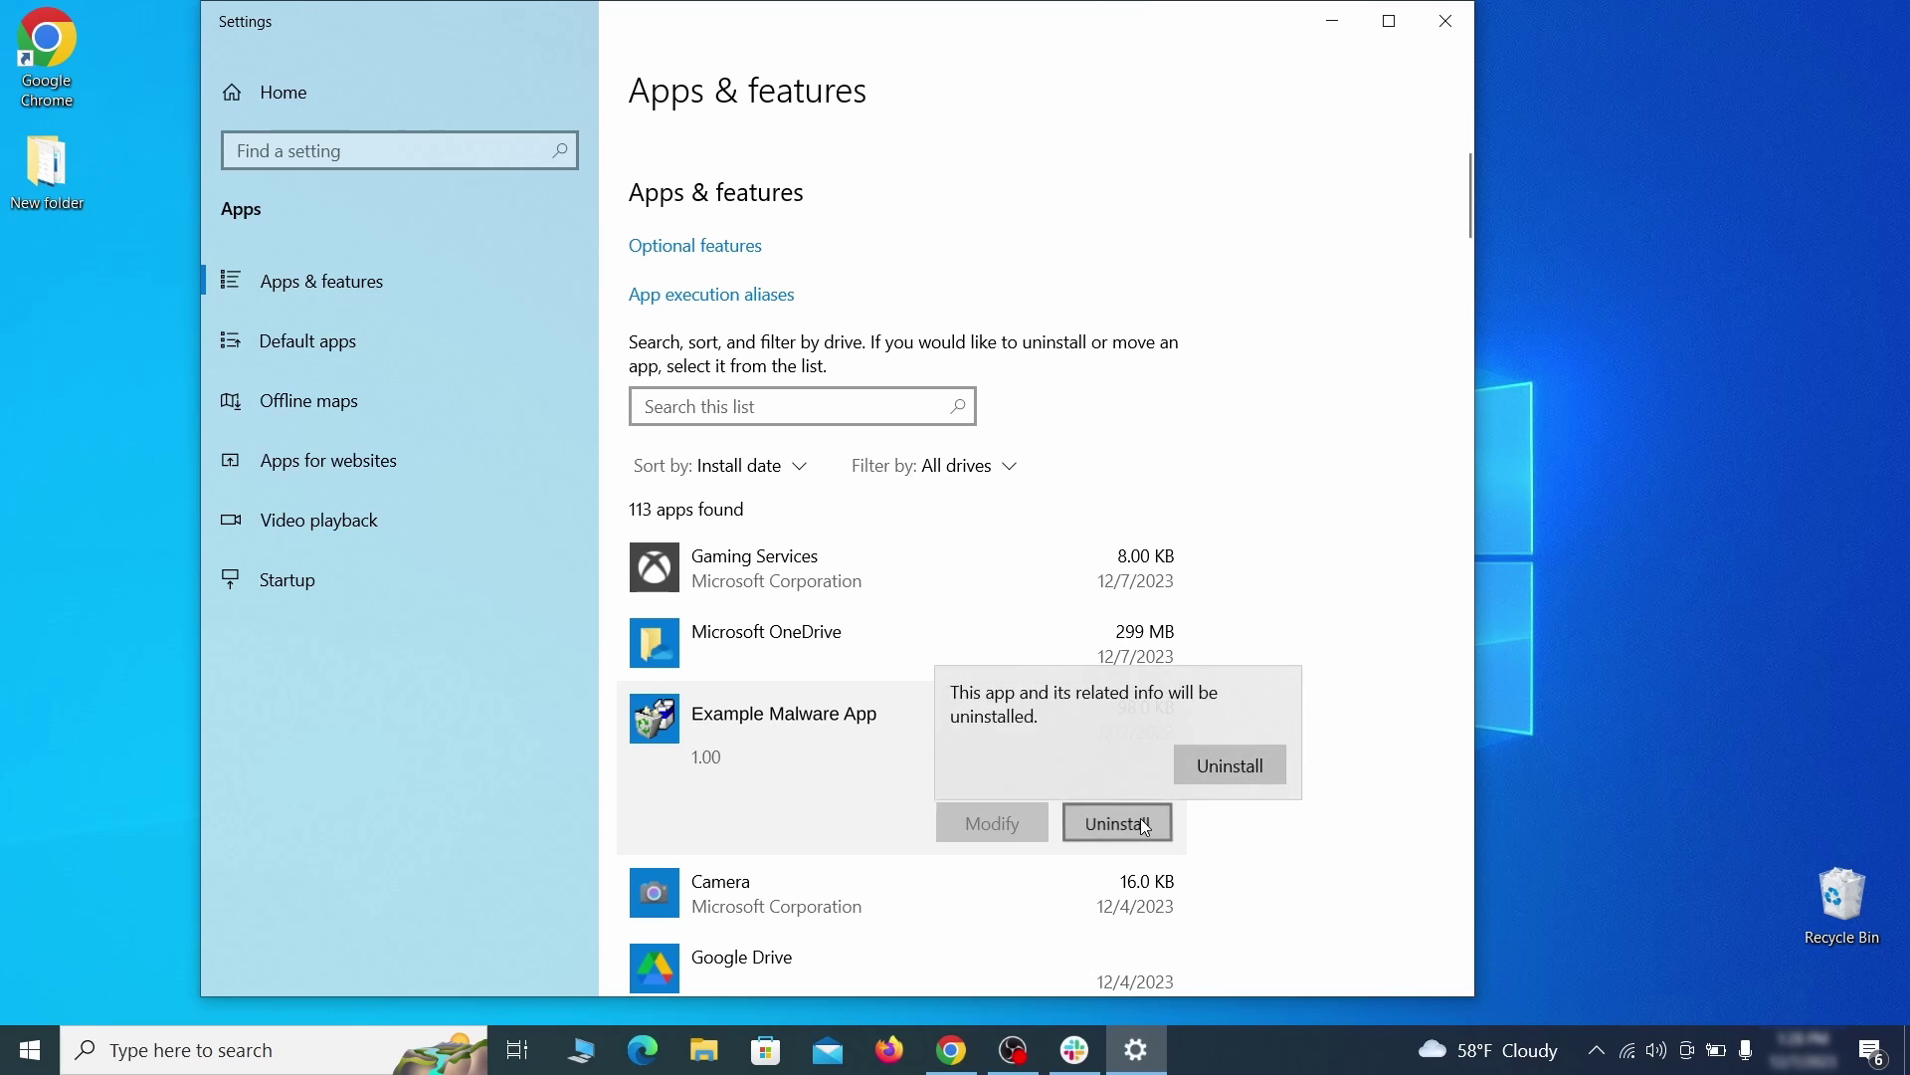
{"action": "left_click", "coordinate": [1262, 770]}
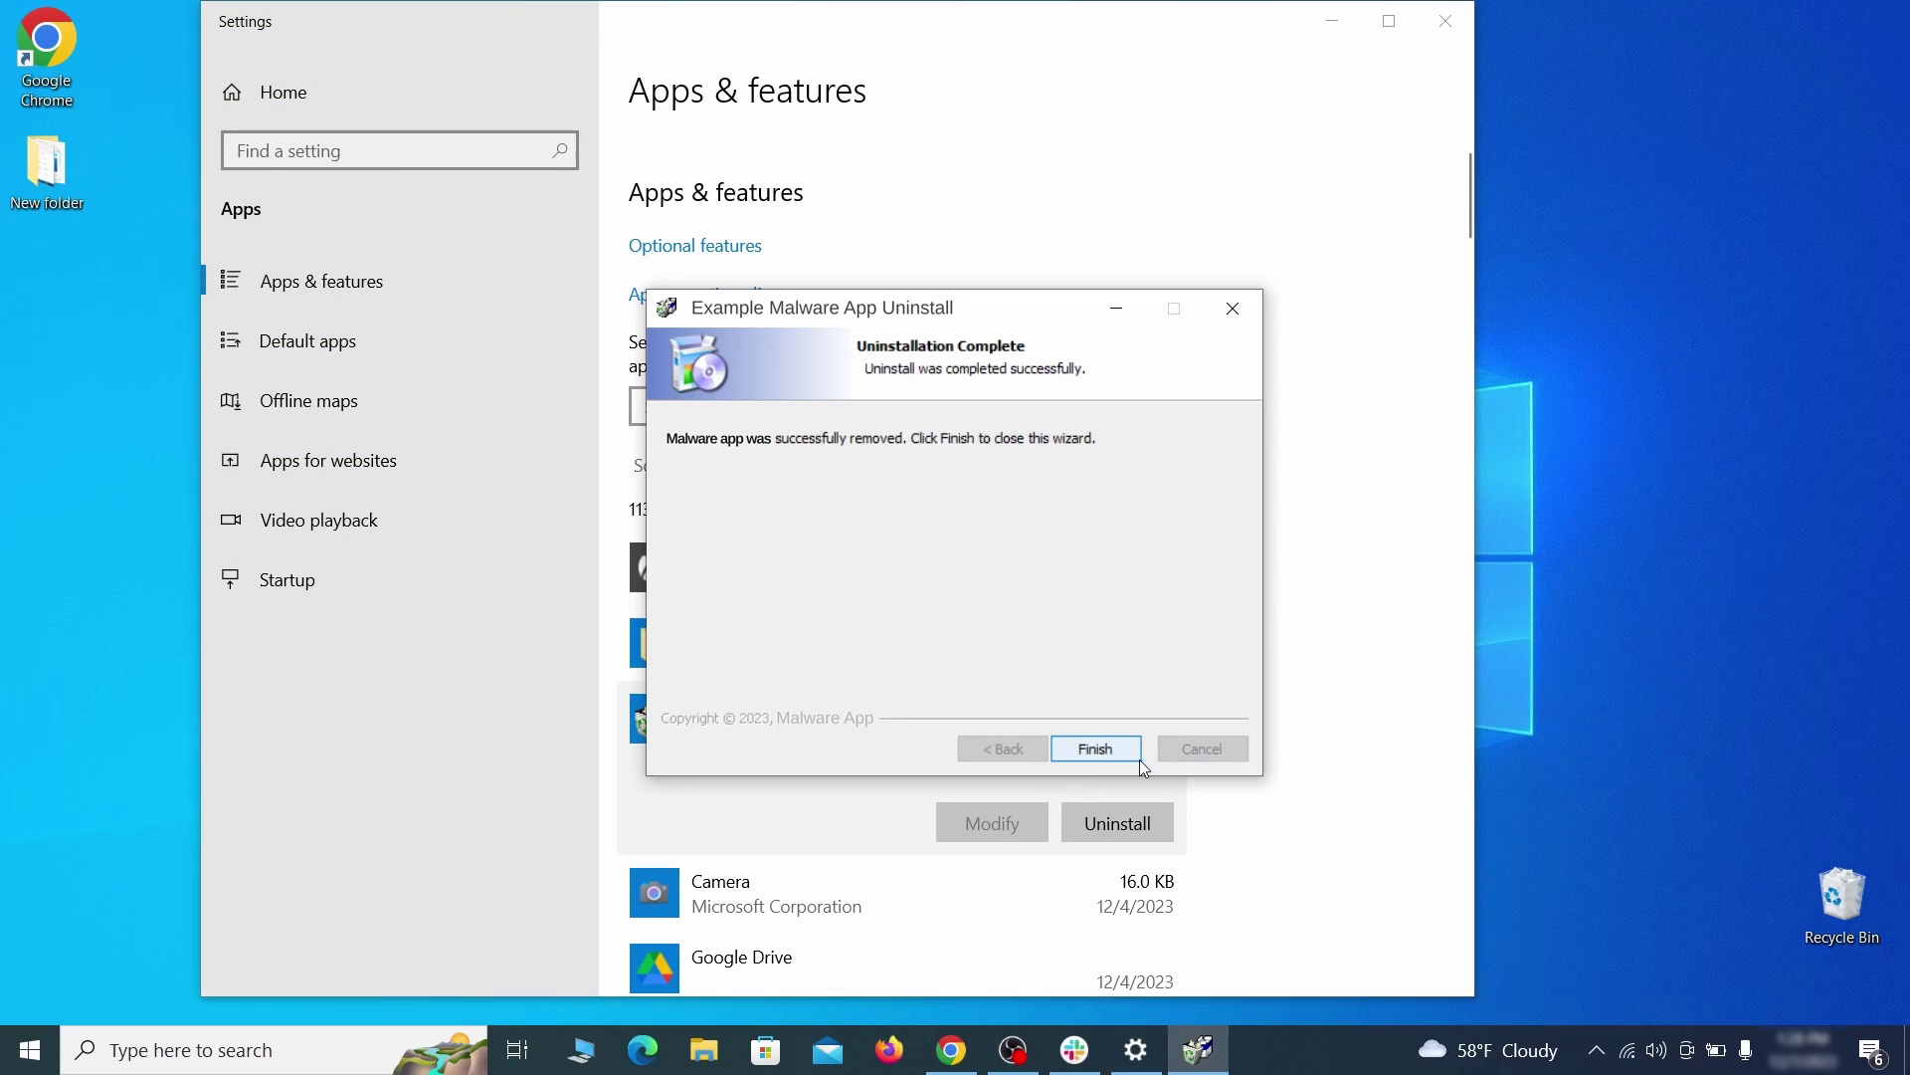
{"action": "left_click", "coordinate": [1096, 749]}
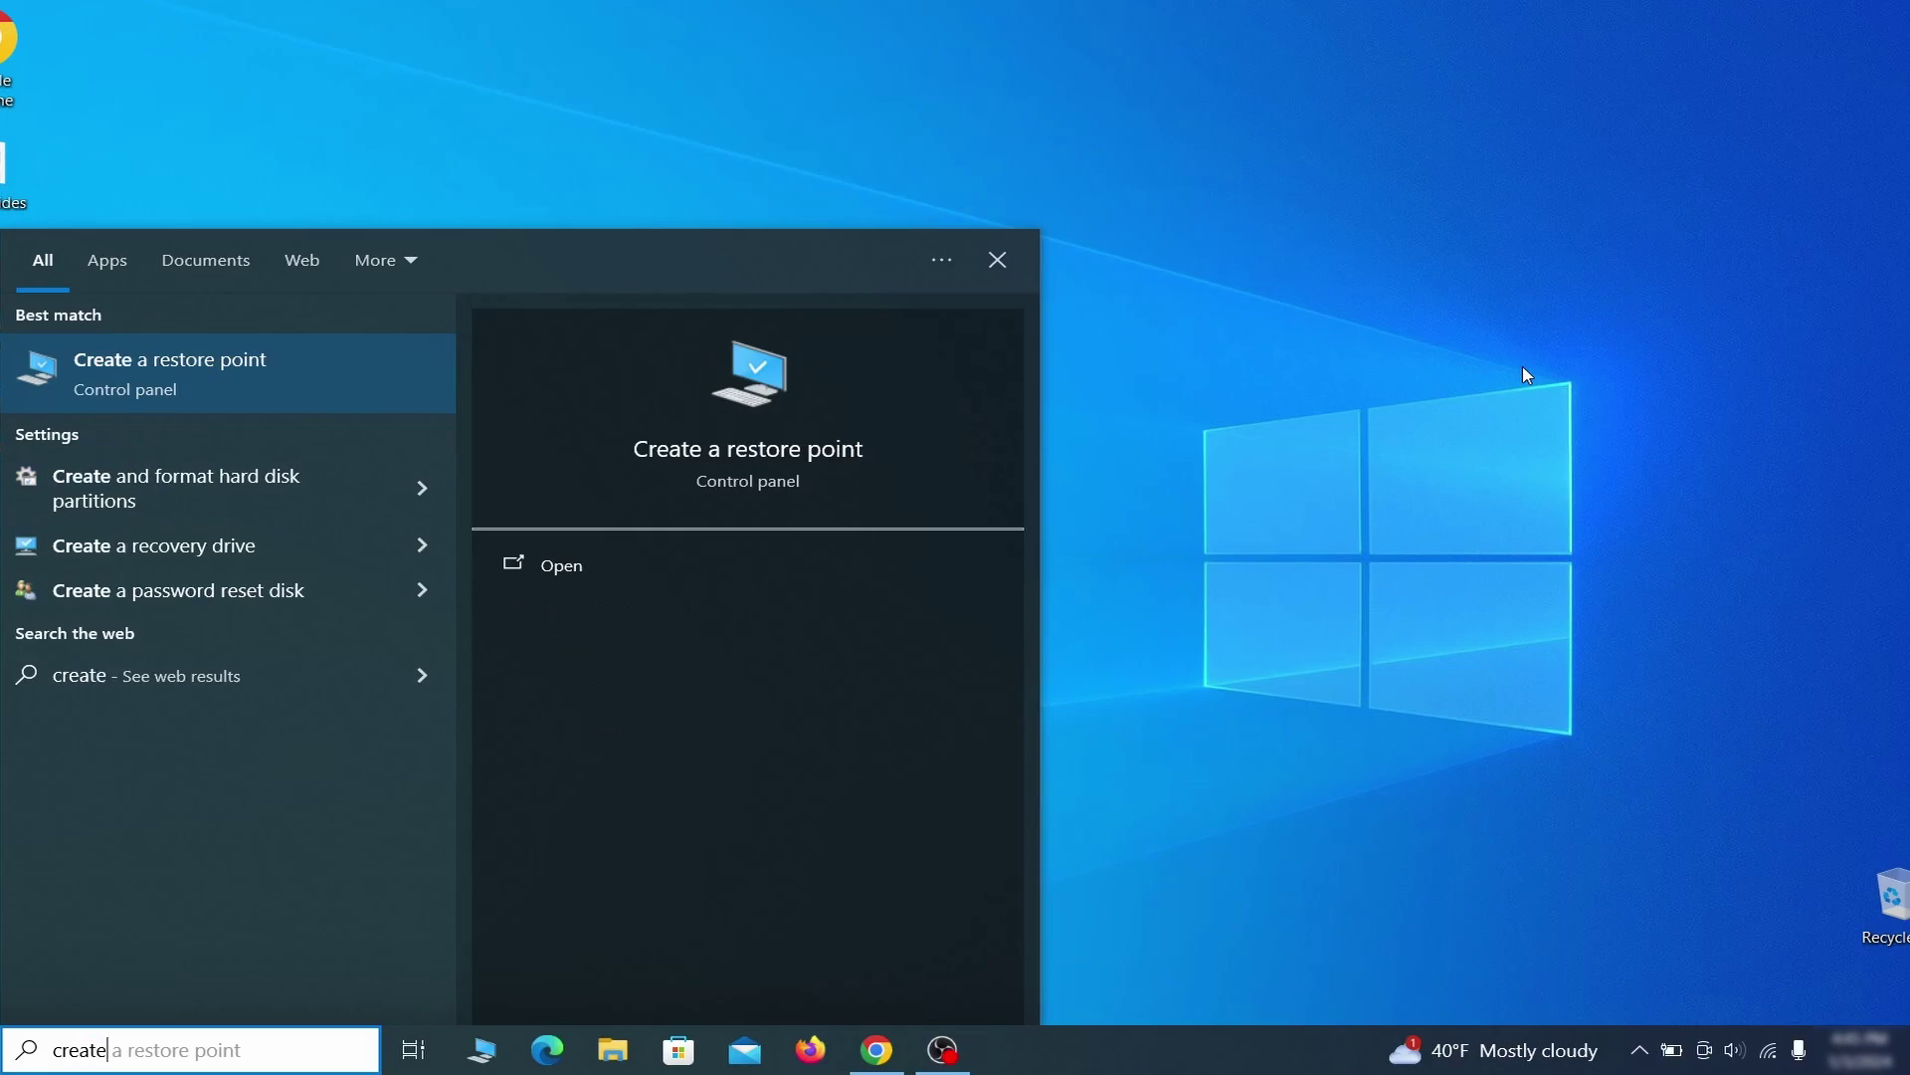
{"action": "type", "text": " a resto"}
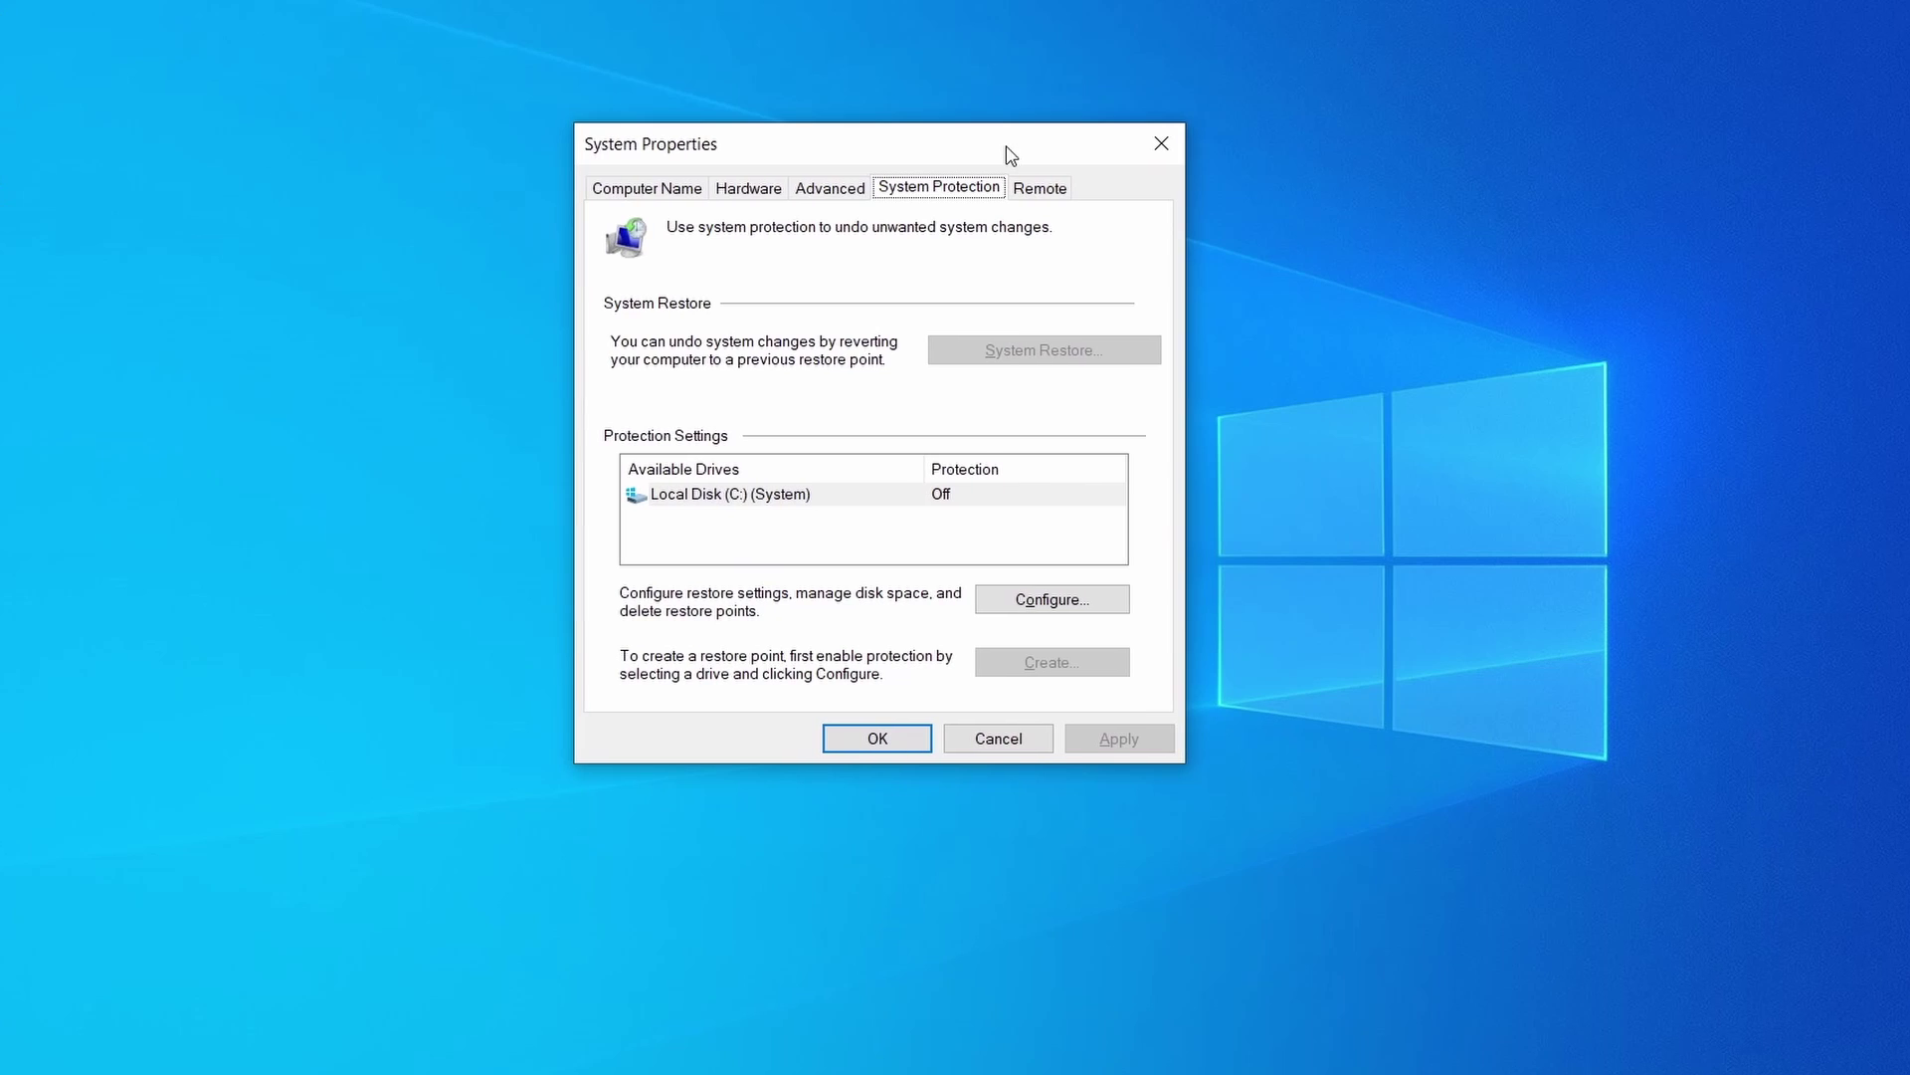
Turn on system protection for drive C:
{"action": "left_click", "coordinate": [858, 501]}
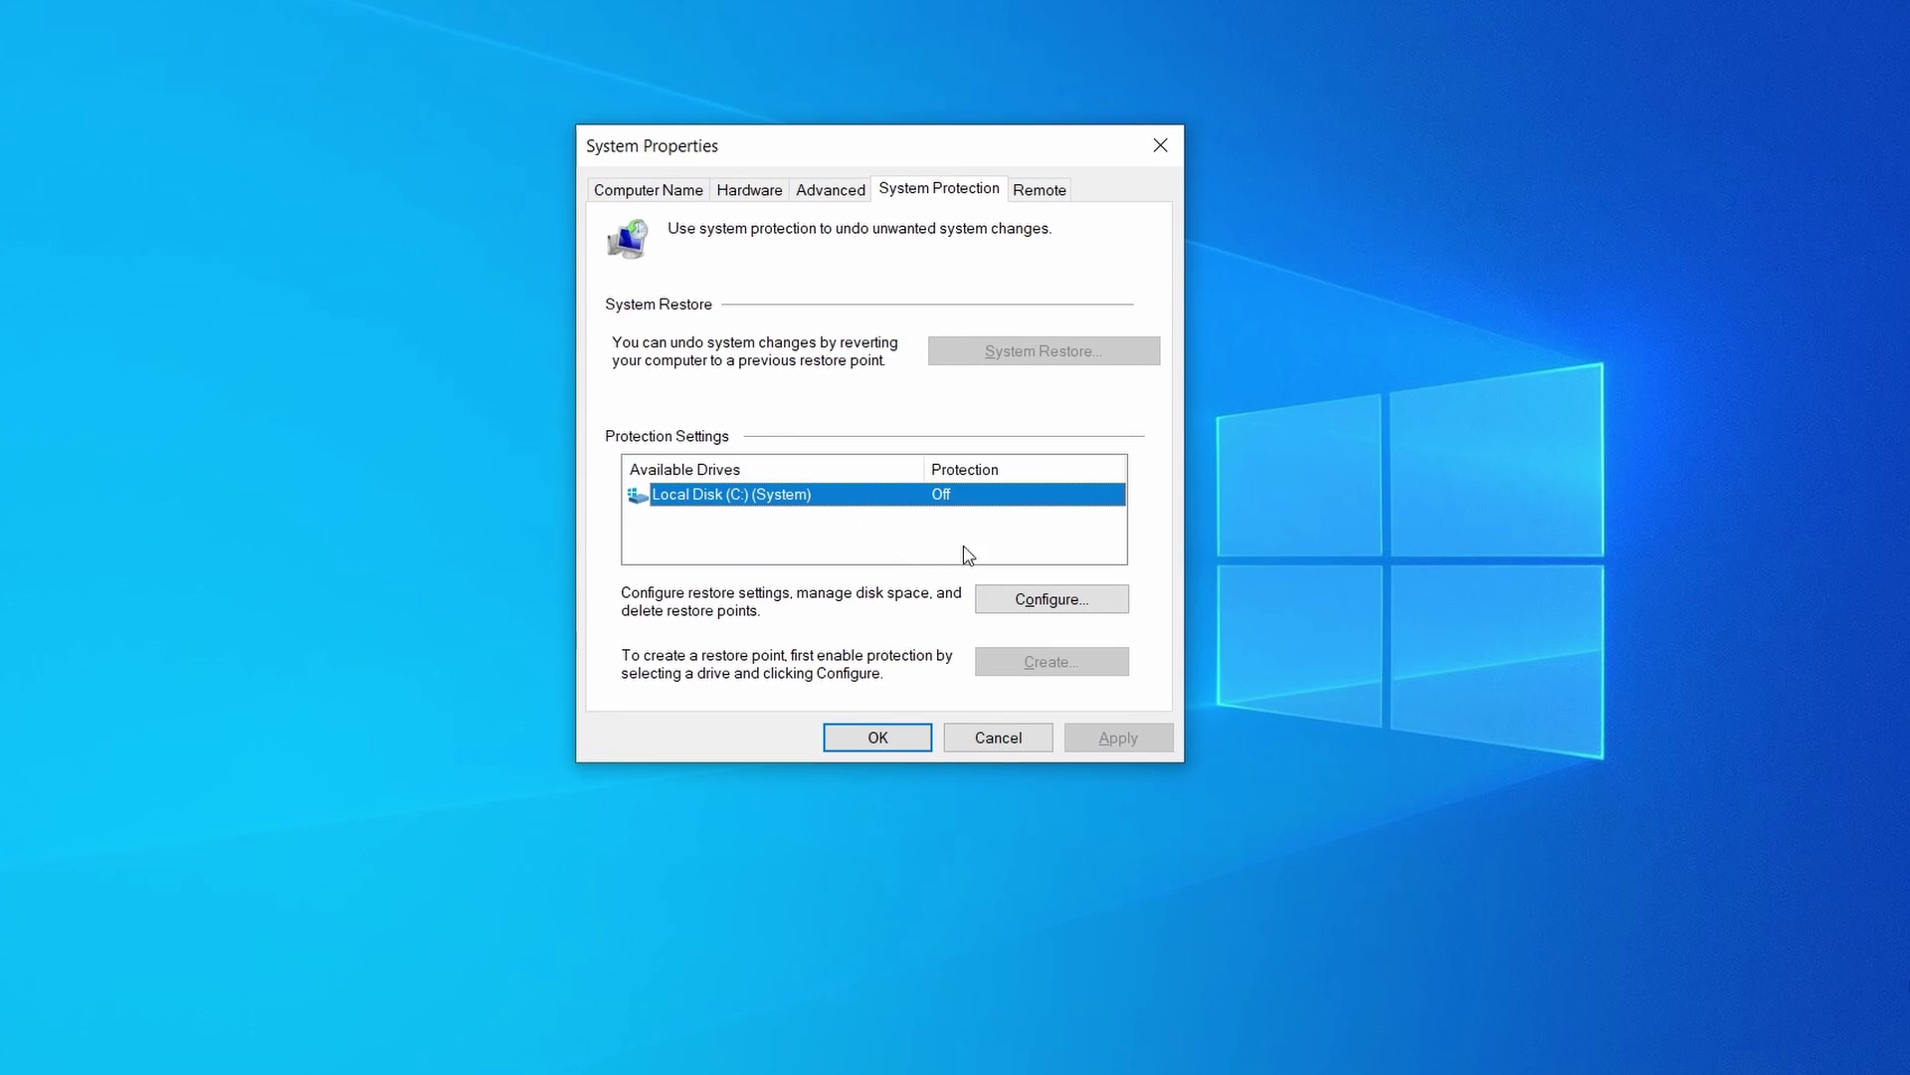
{"action": "left_click", "coordinate": [1101, 598]}
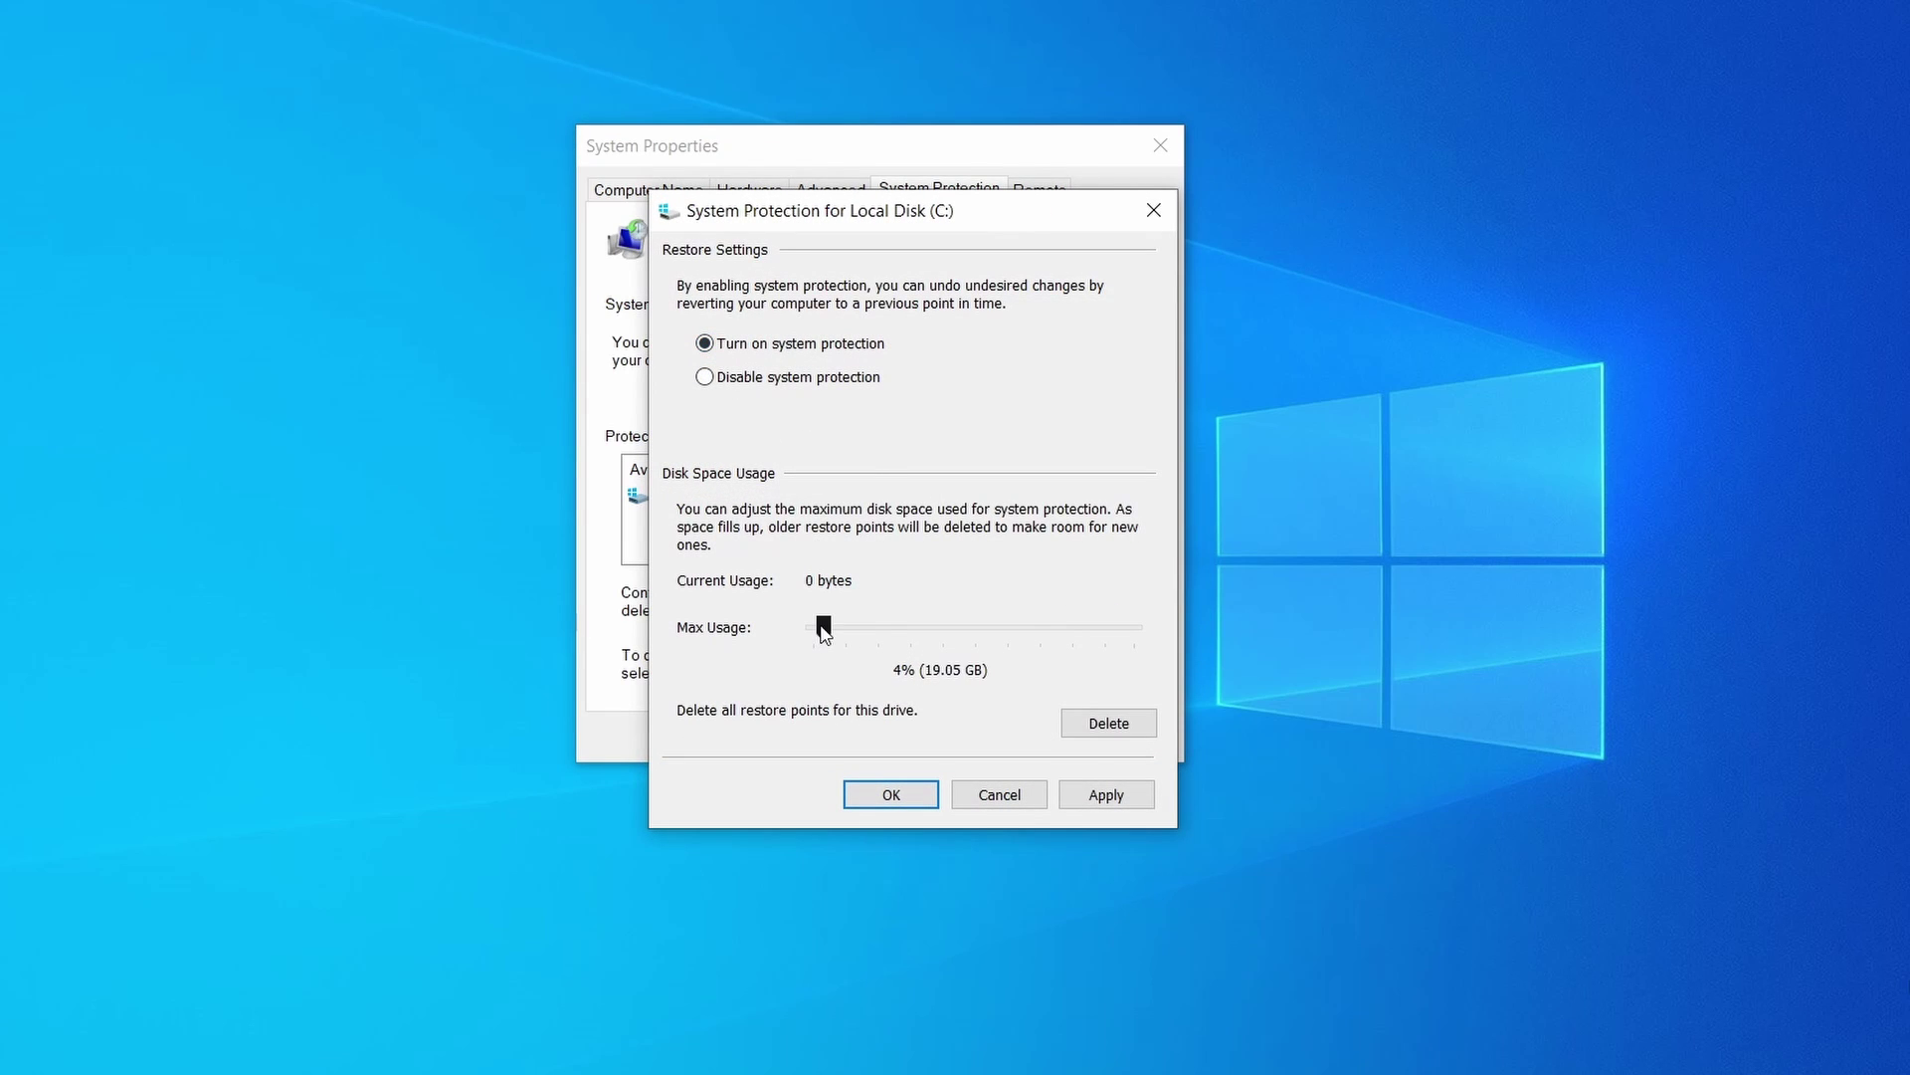
{"action": "left_click", "coordinate": [1104, 795]}
{"action": "left_click", "coordinate": [902, 794]}
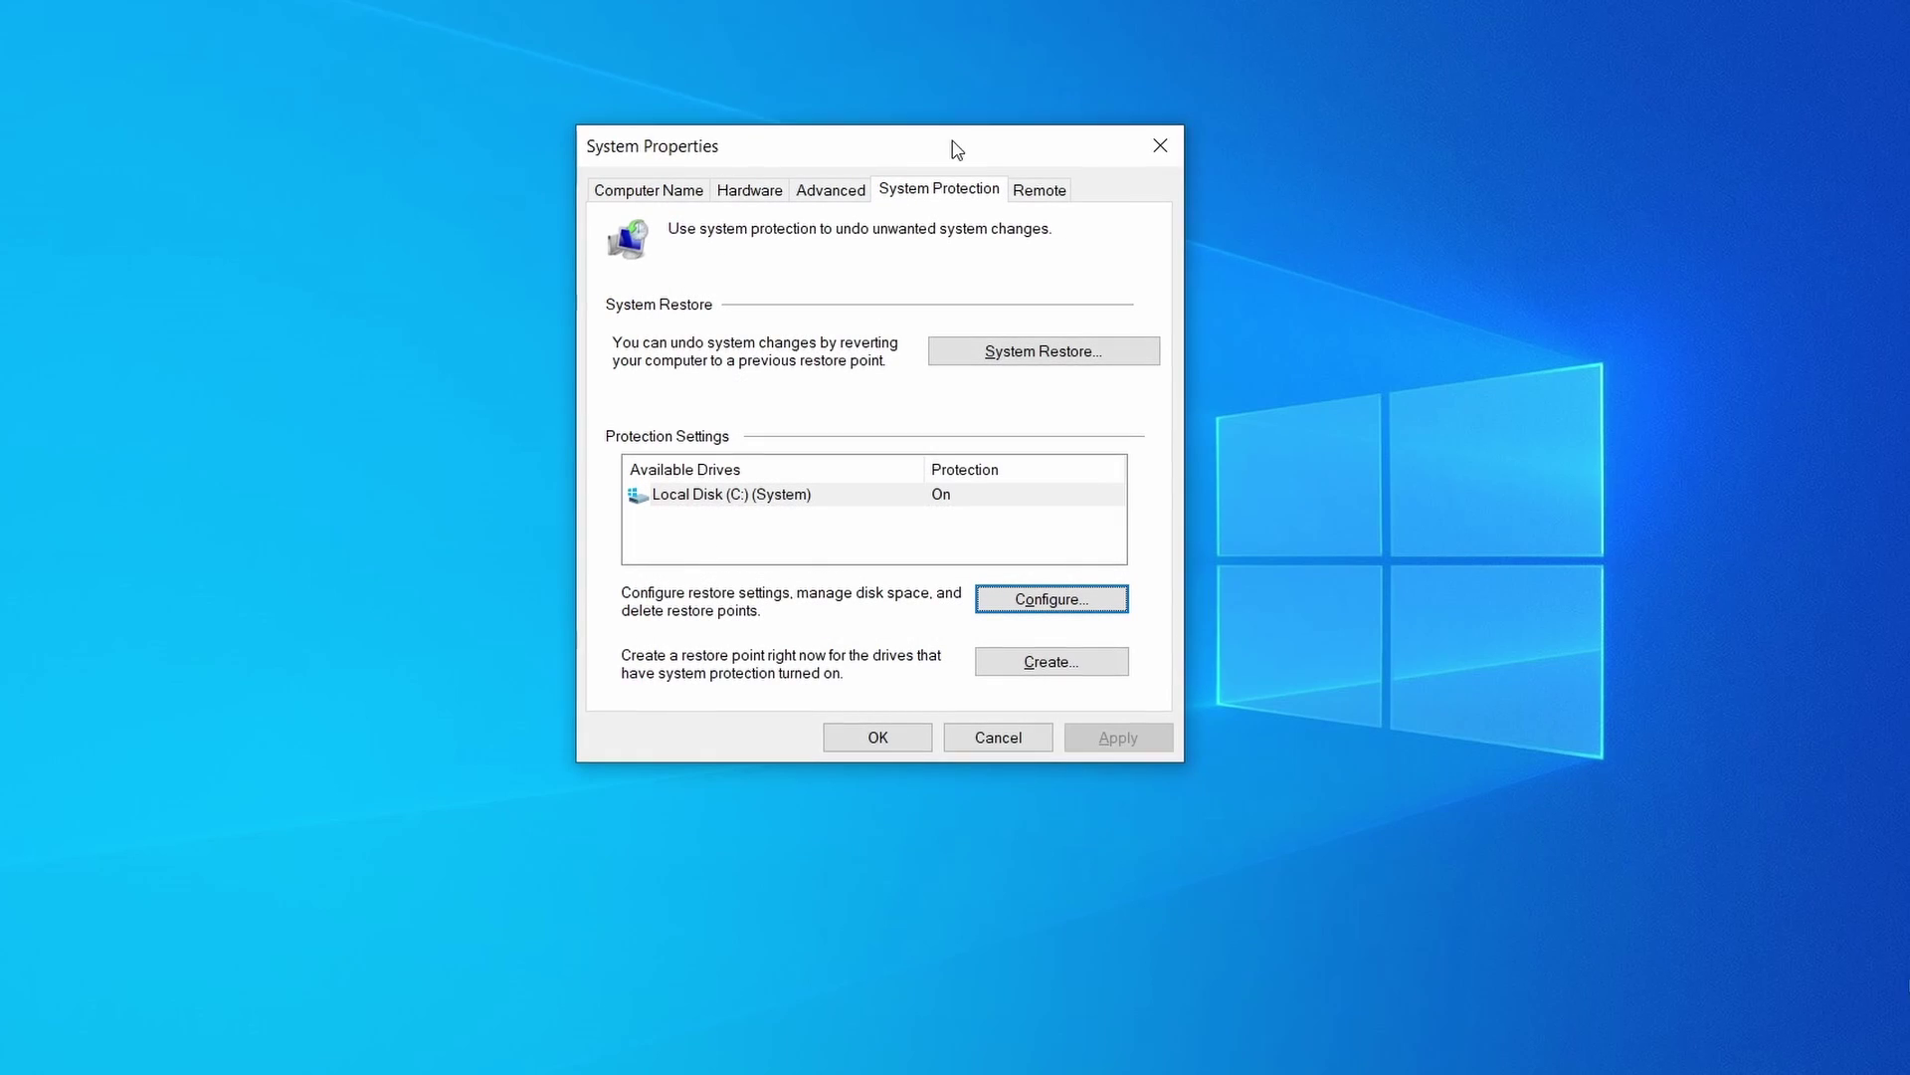
Create 'Restore Point 1' and view it in System Restore's restore point list
{"action": "left_click", "coordinate": [1069, 673]}
{"action": "type", "text": "Restore Point 1"}
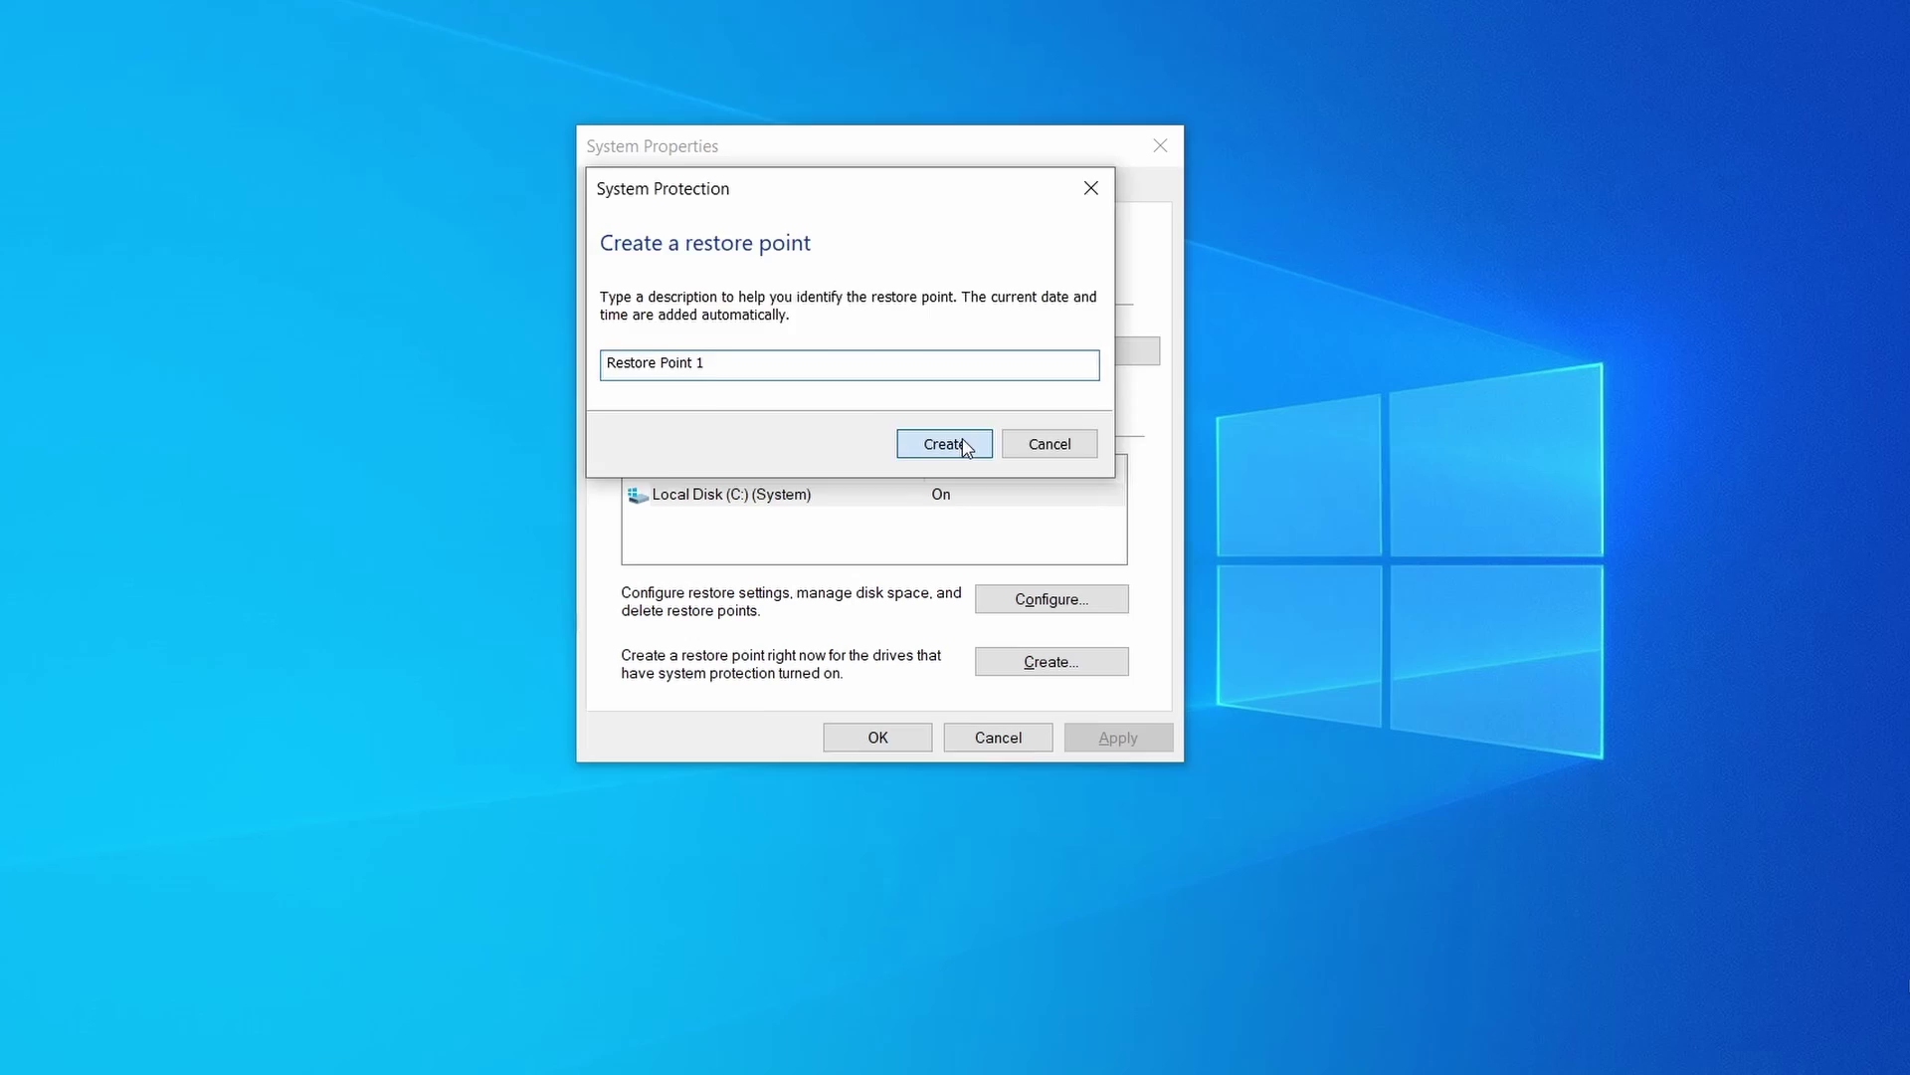
{"action": "left_click", "coordinate": [960, 443]}
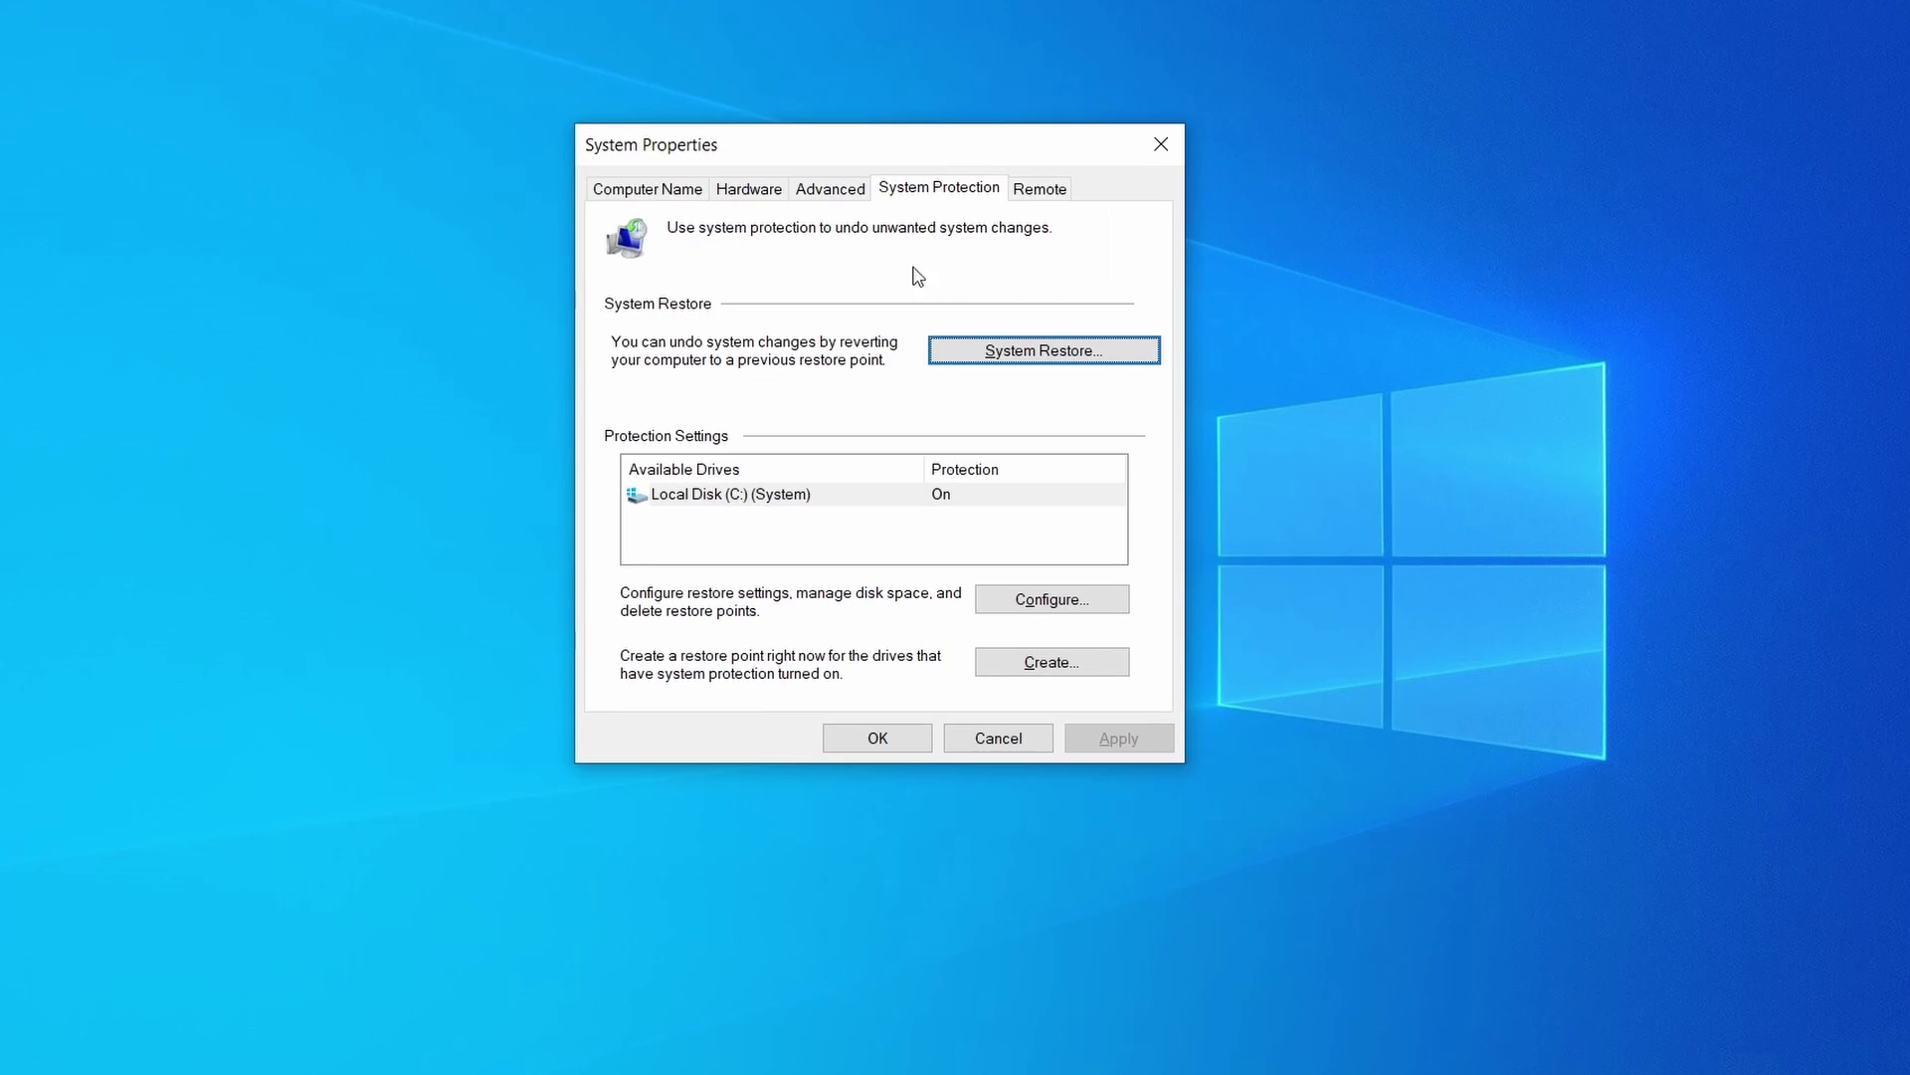
{"action": "left_click", "coordinate": [1124, 362]}
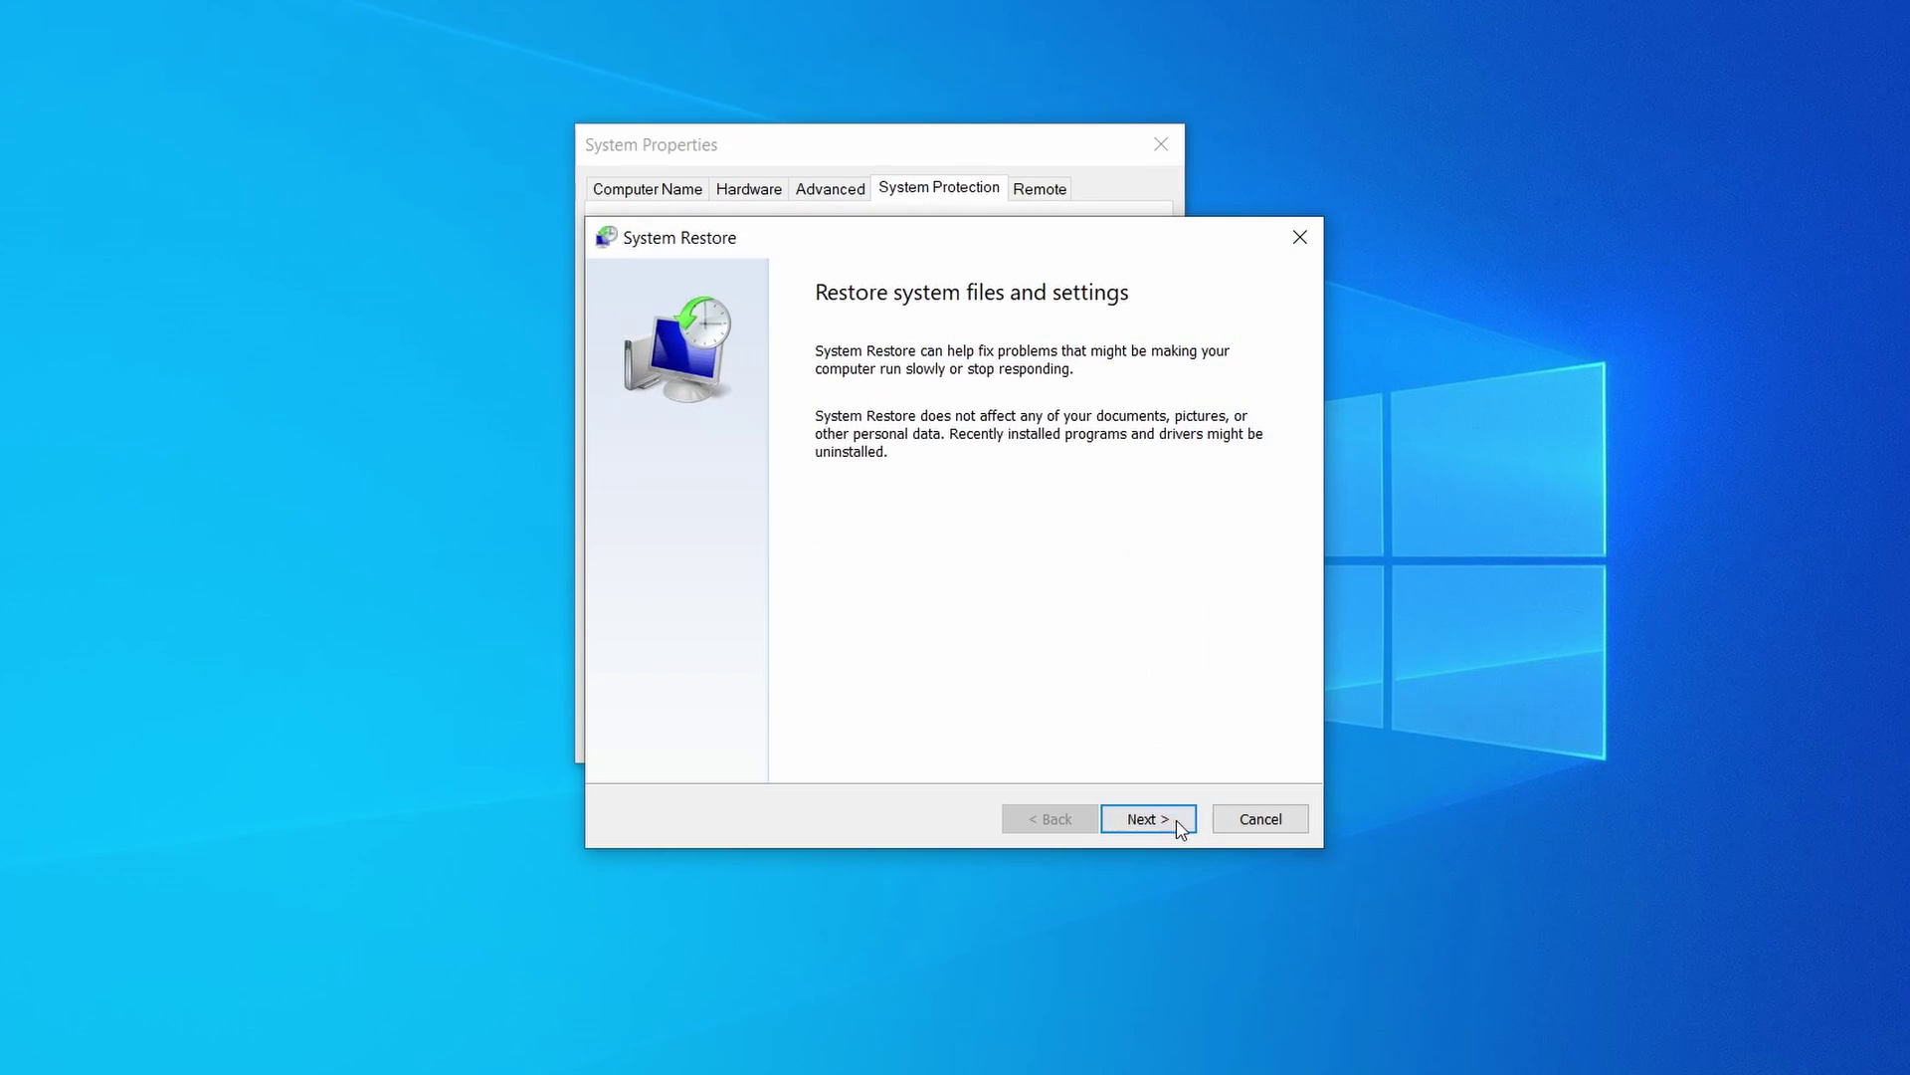
{"action": "left_click", "coordinate": [1178, 824]}
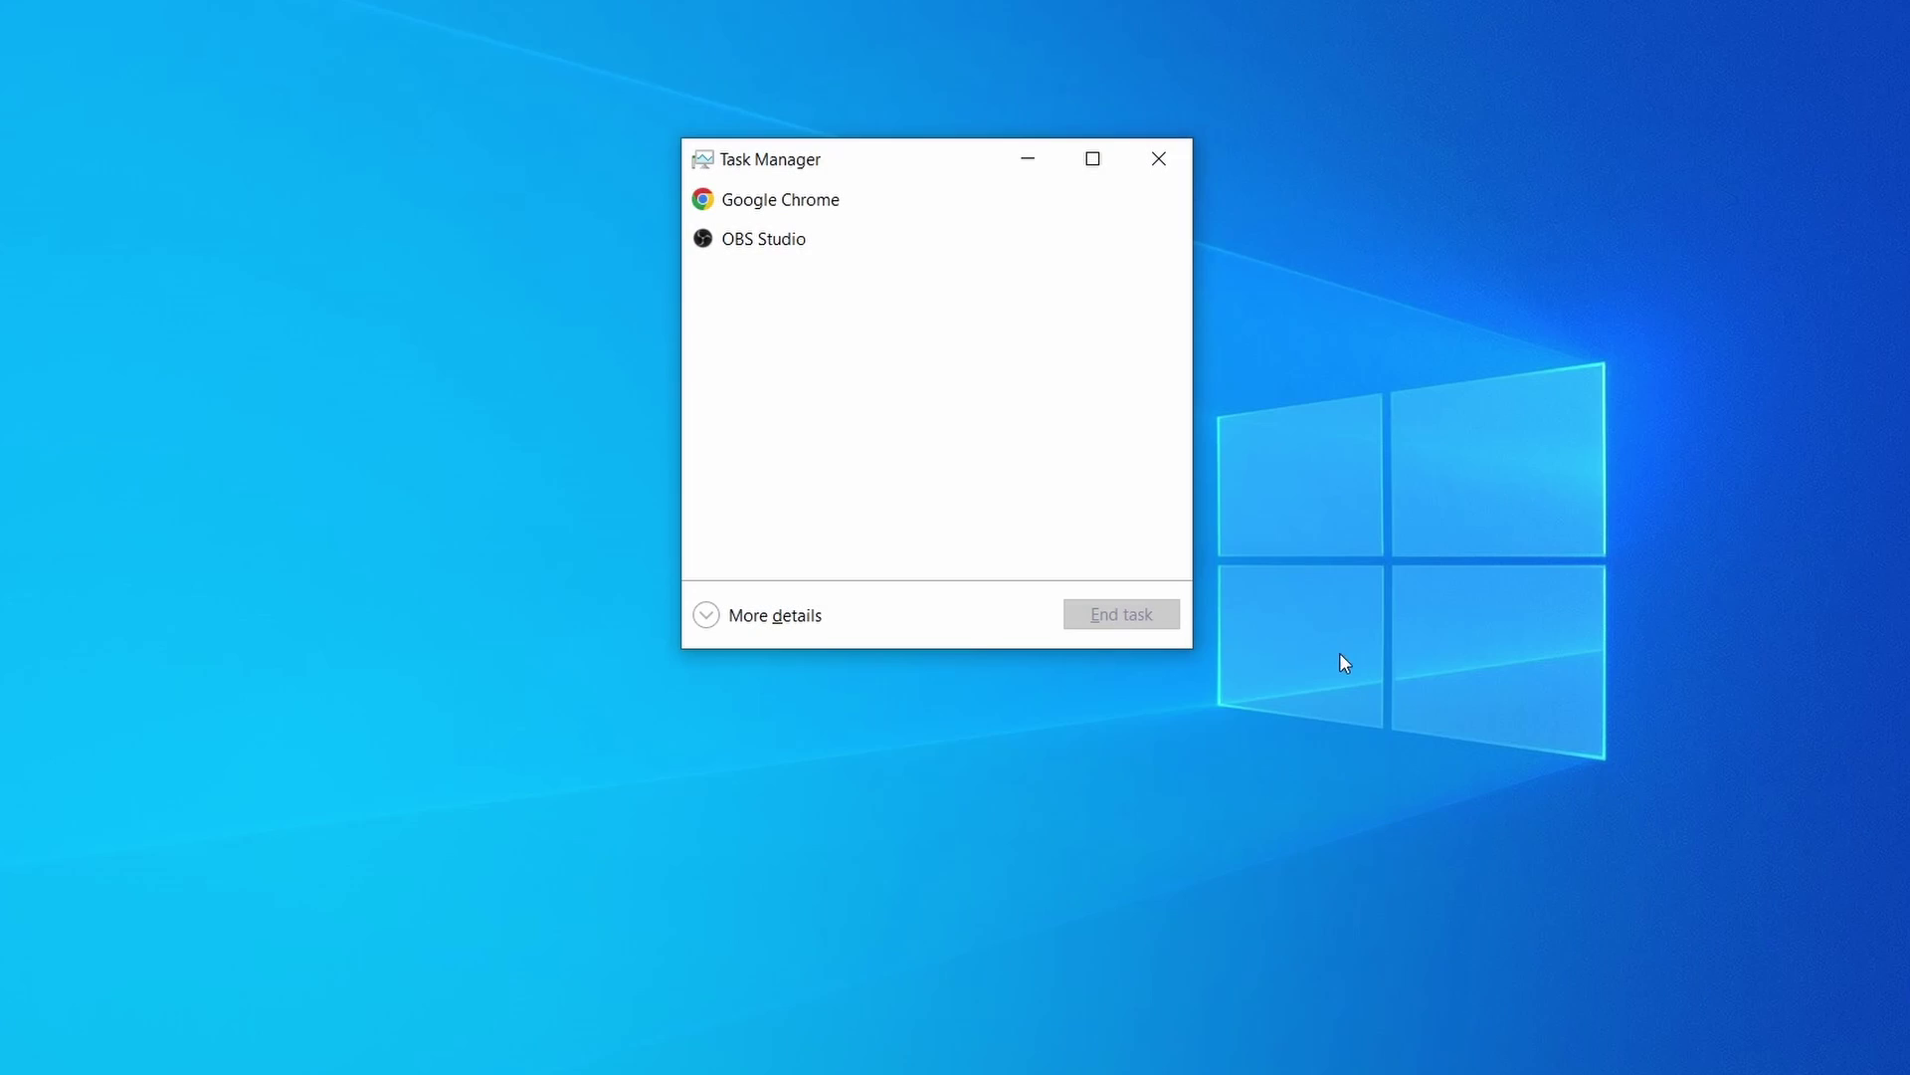
Show full Task Manager details, sort by CPU then memory, and right-click Example Malware Process
{"action": "left_click", "coordinate": [731, 617]}
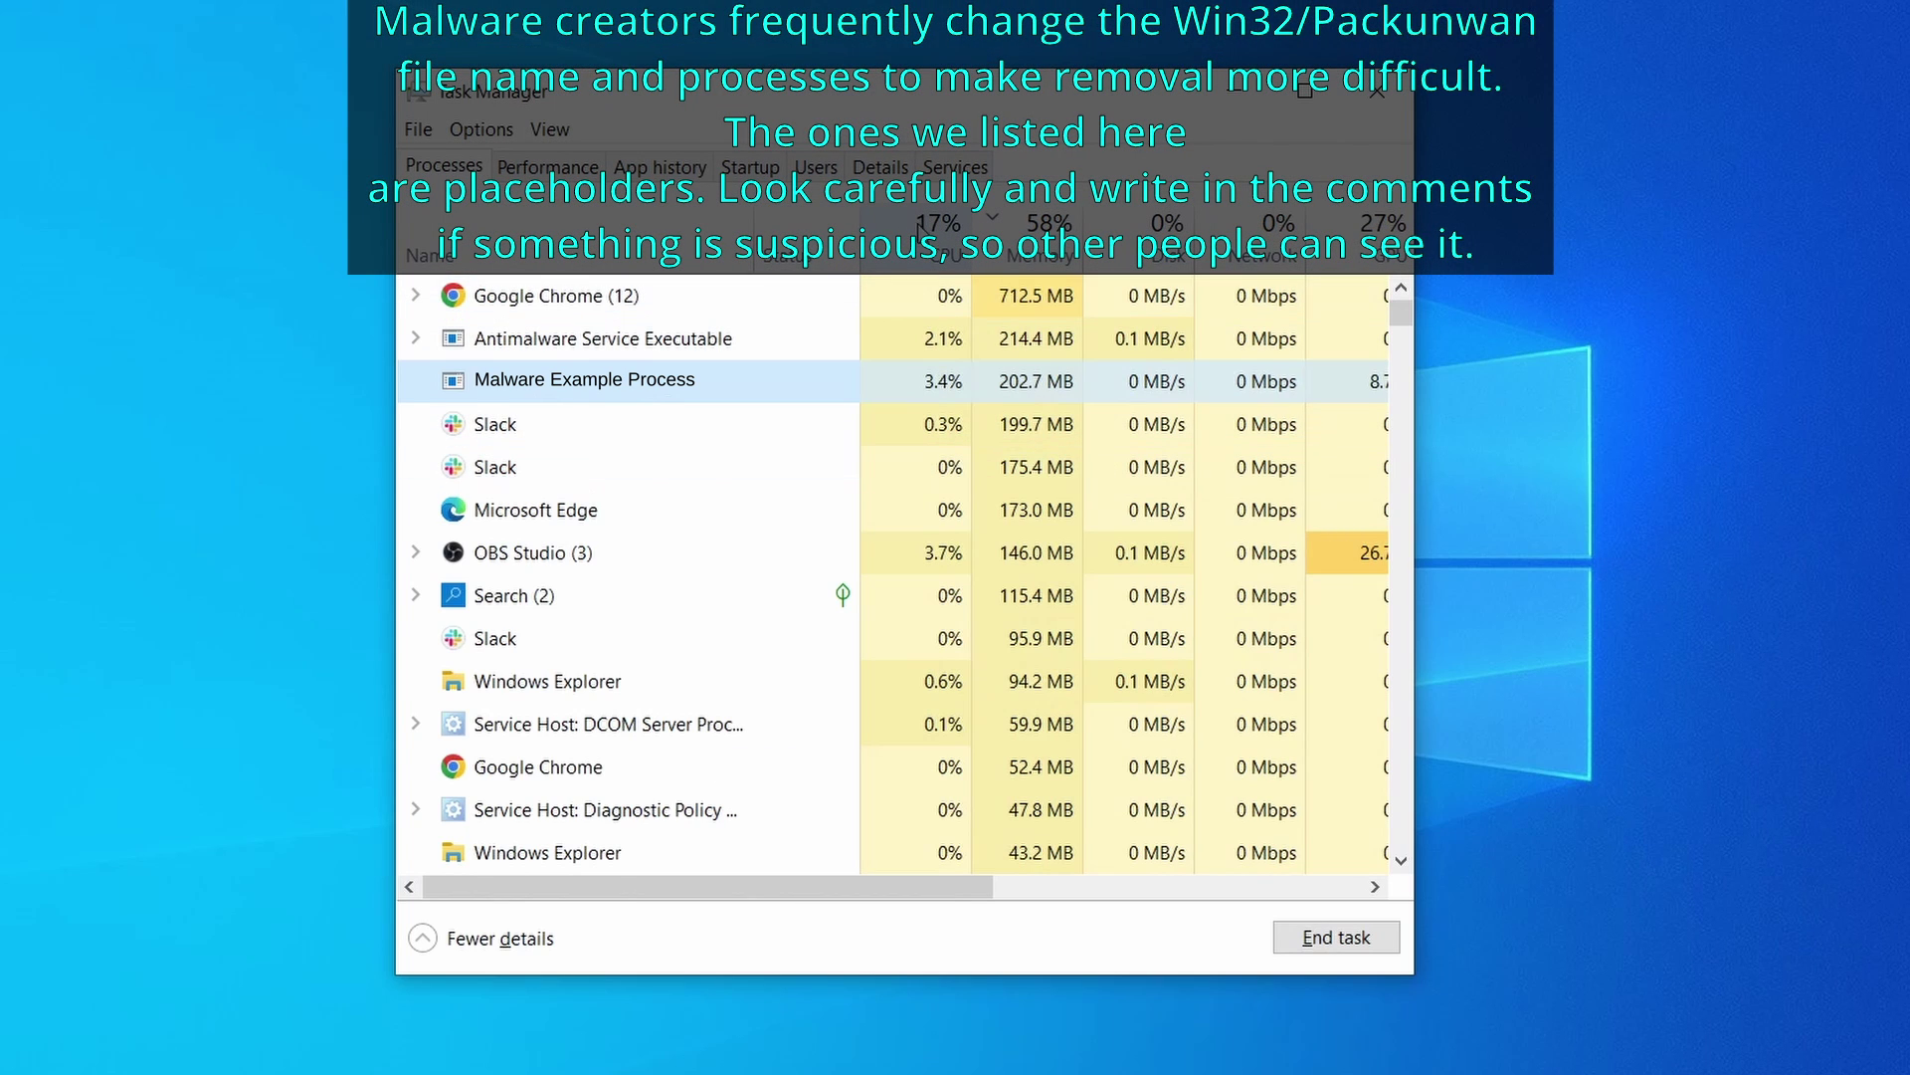
{"action": "left_click", "coordinate": [941, 233]}
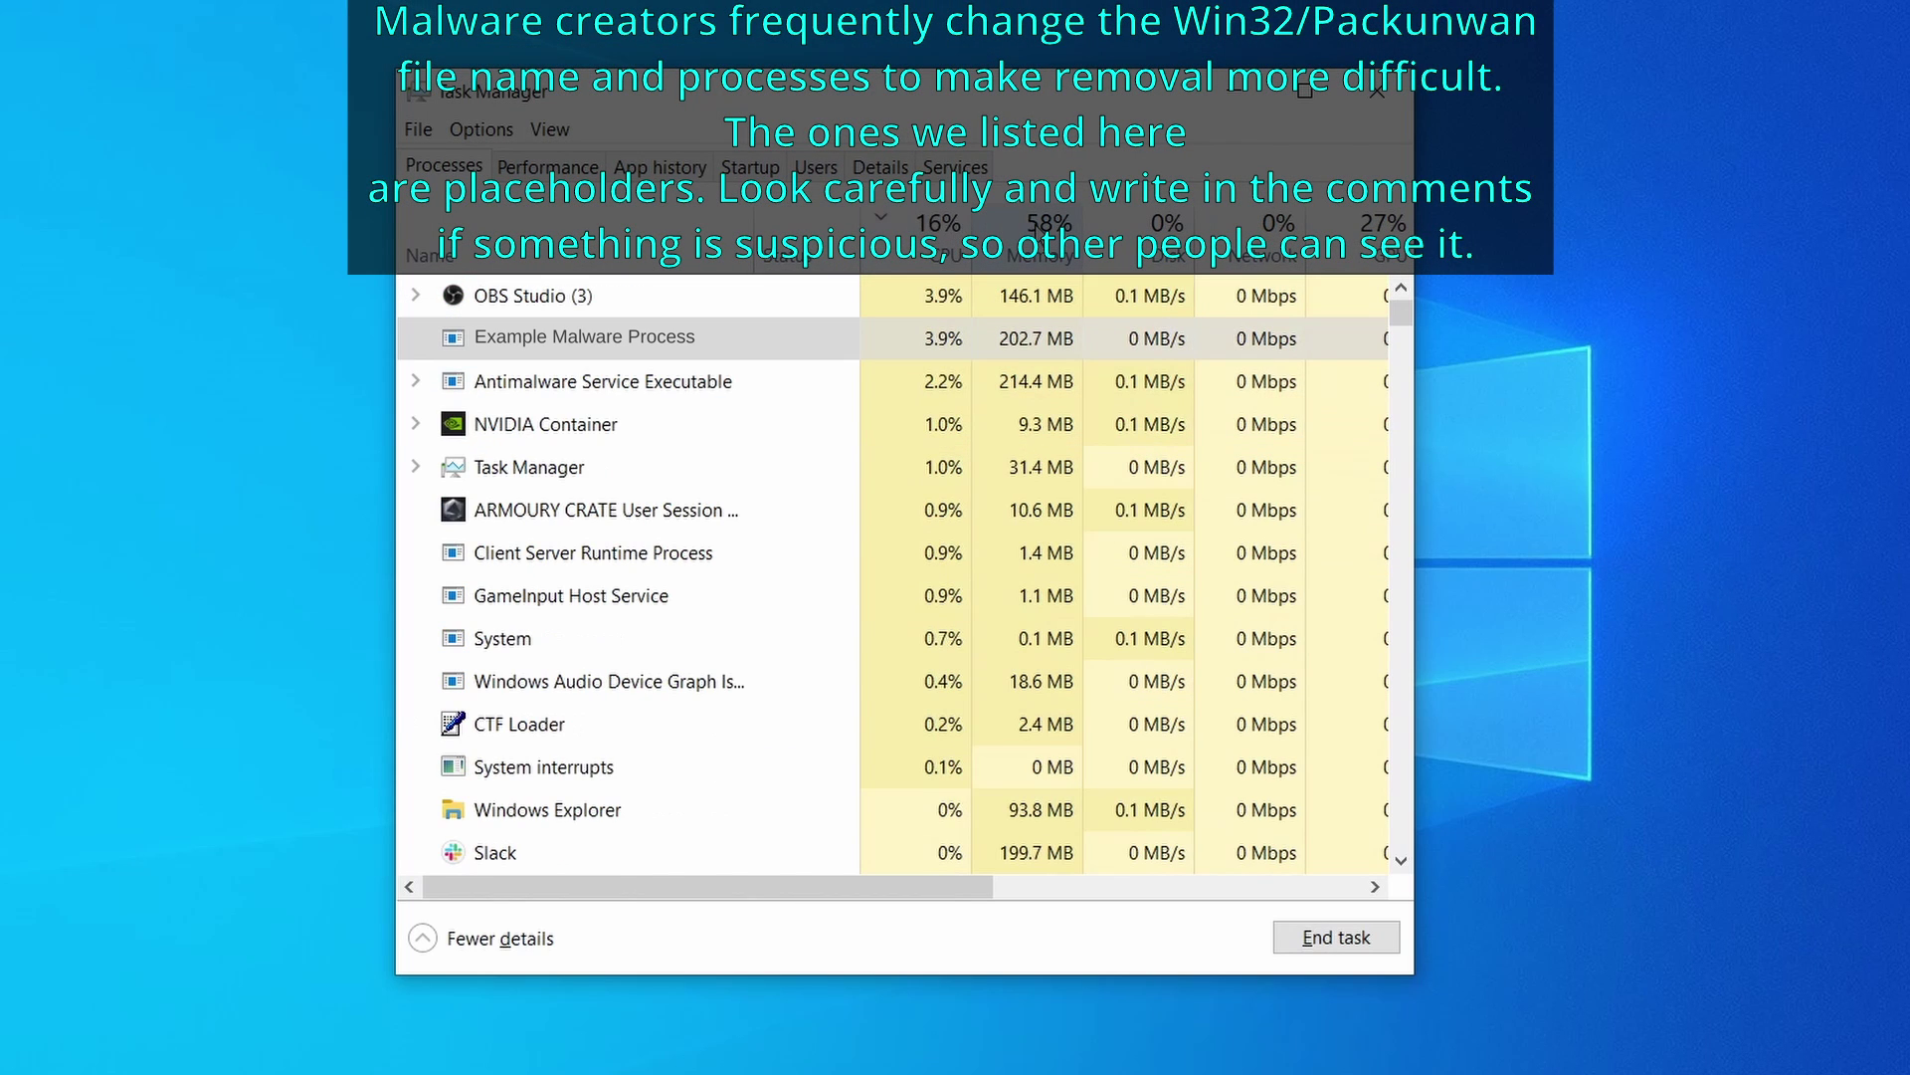
{"action": "left_click", "coordinate": [1037, 239]}
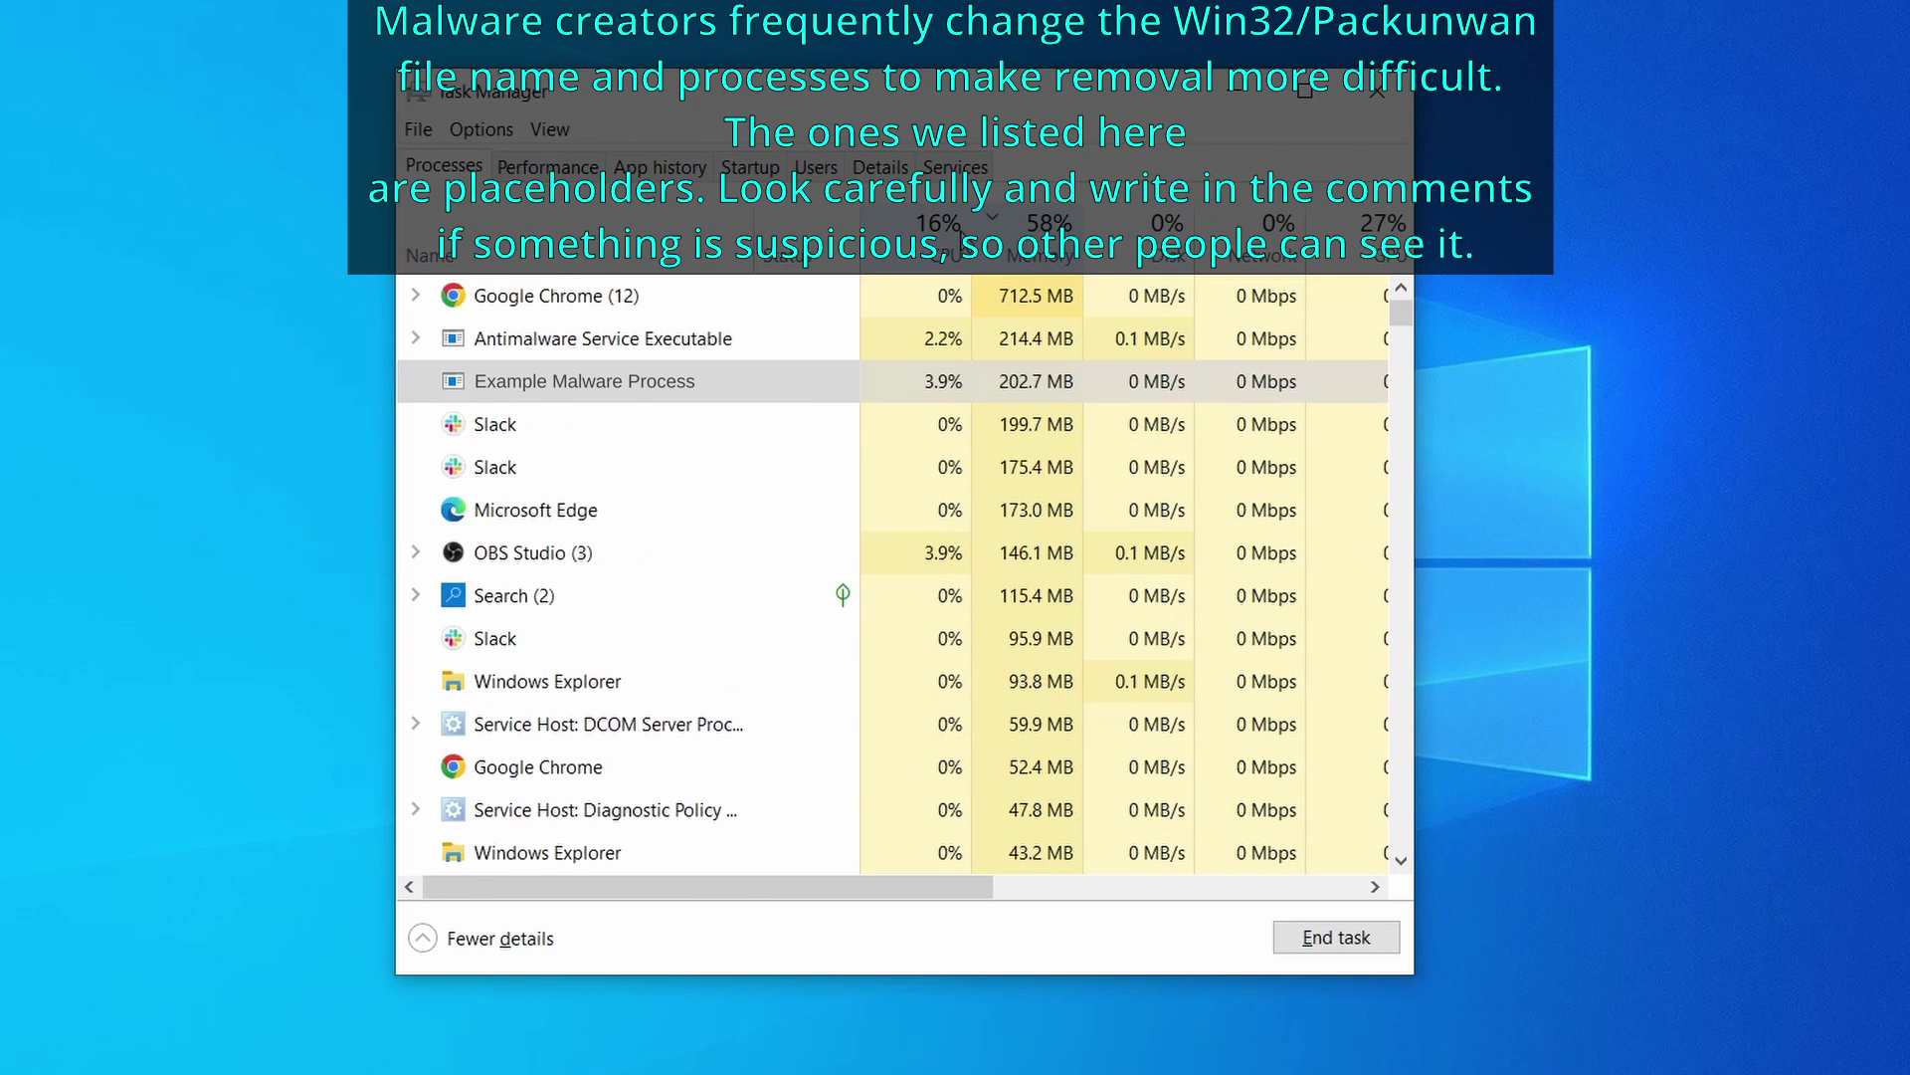
{"action": "right_click", "coordinate": [915, 388]}
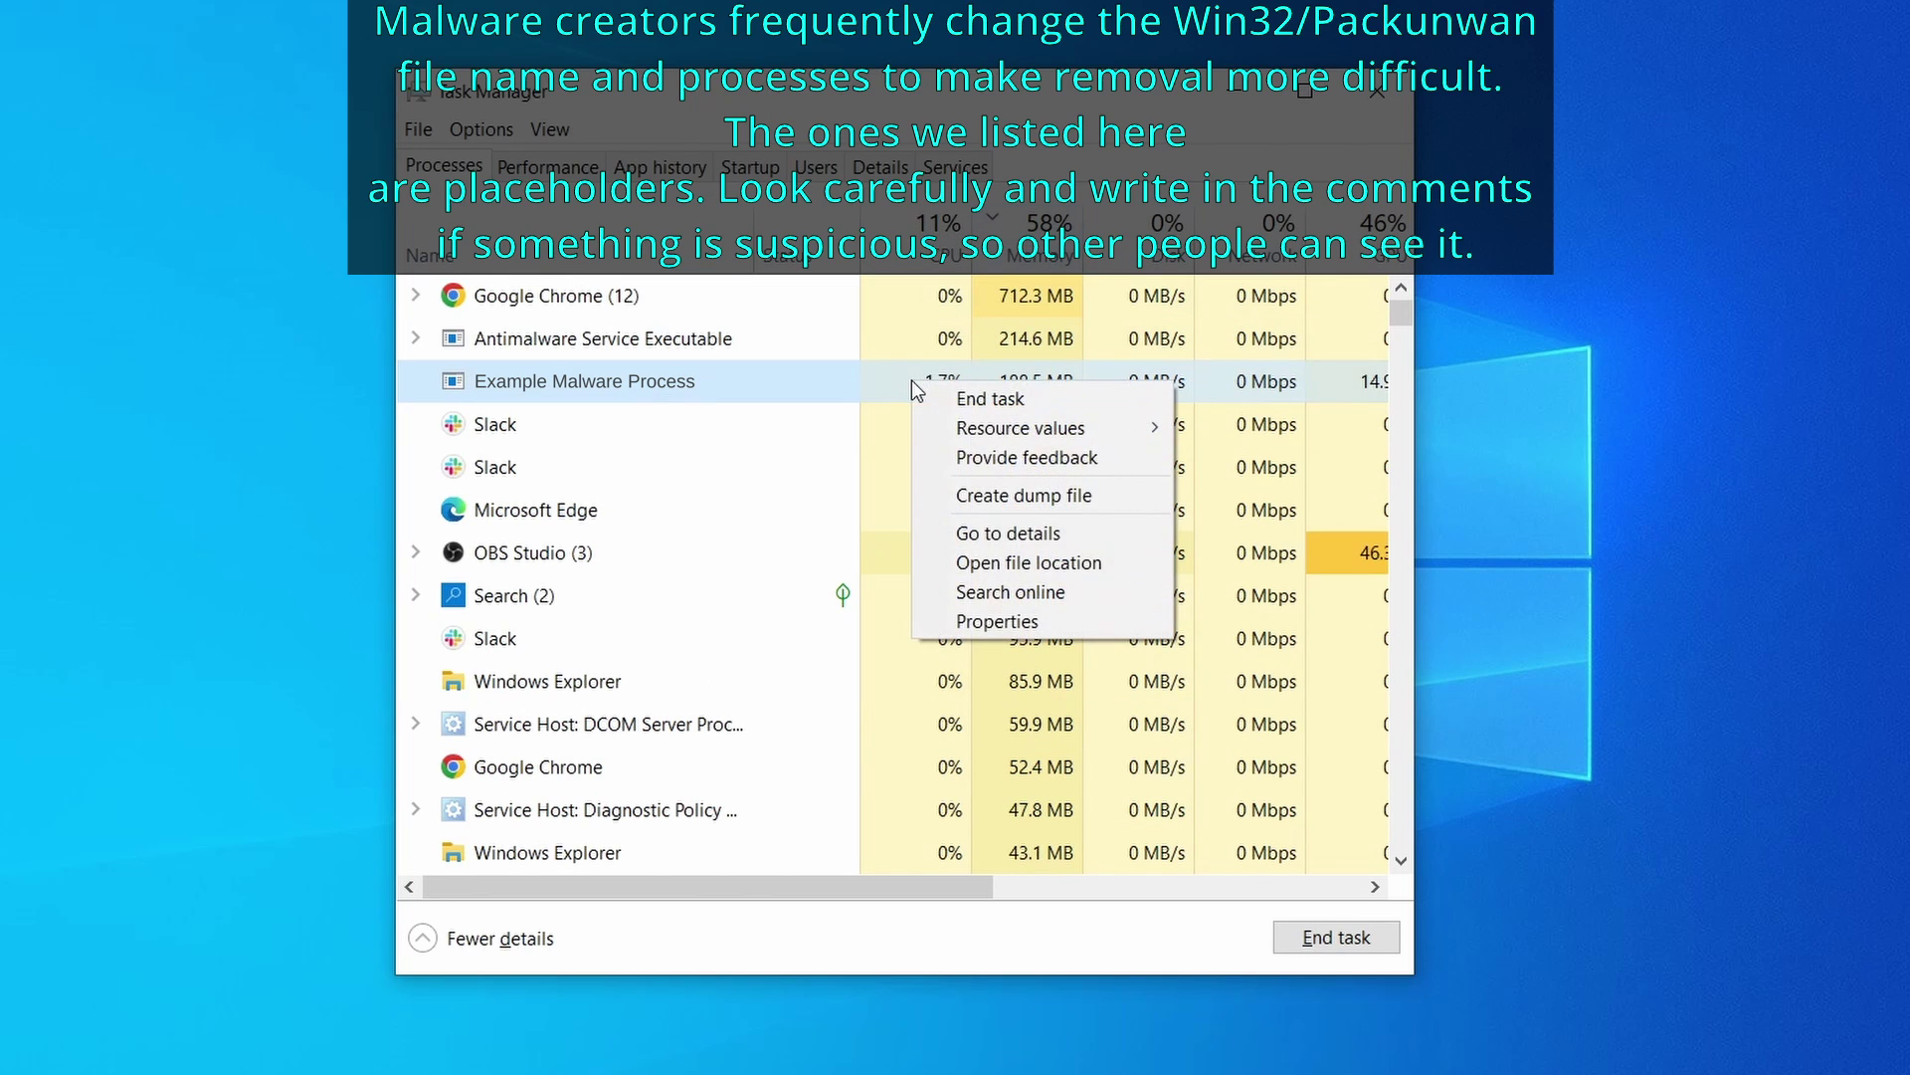
Delete the three files in the Example Malware App folder and close the window
{"action": "left_click", "coordinate": [1033, 565]}
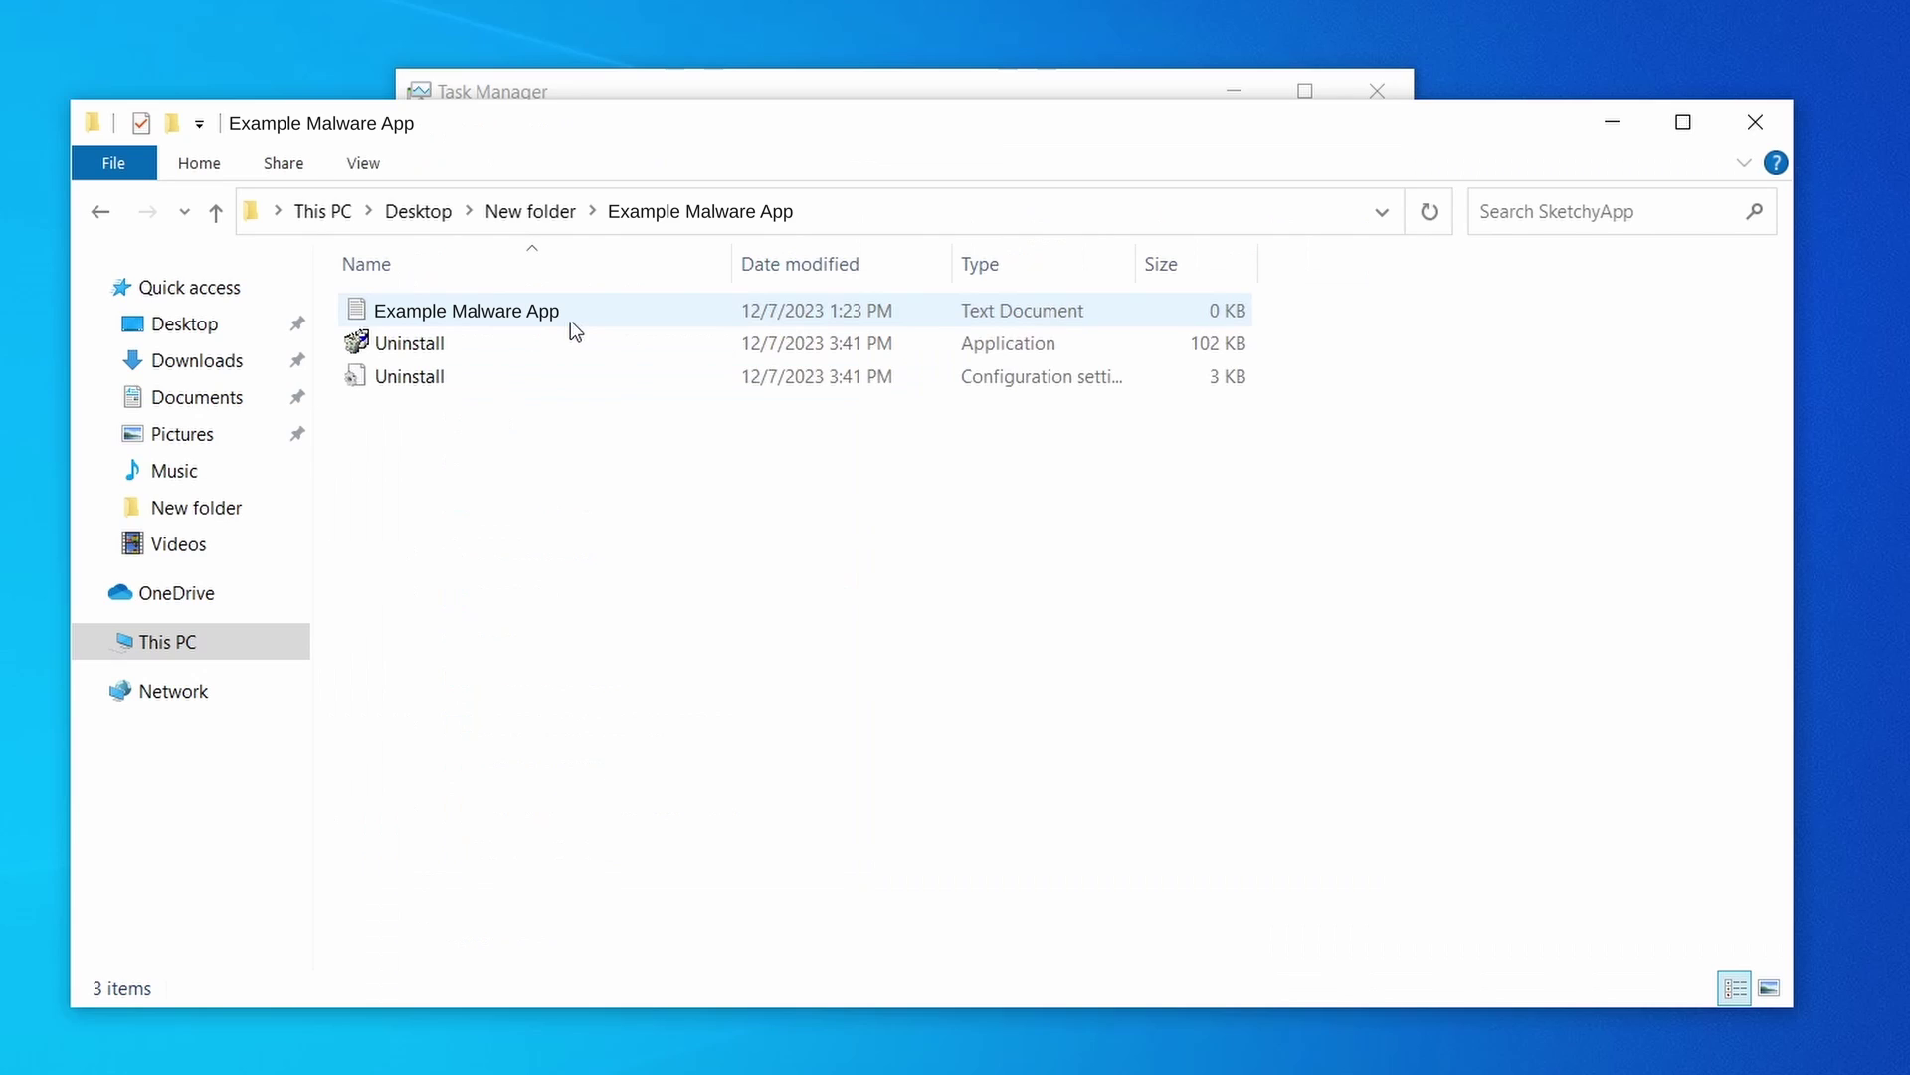
{"action": "left_click", "coordinate": [1012, 96]}
{"action": "right_click", "coordinate": [917, 385]}
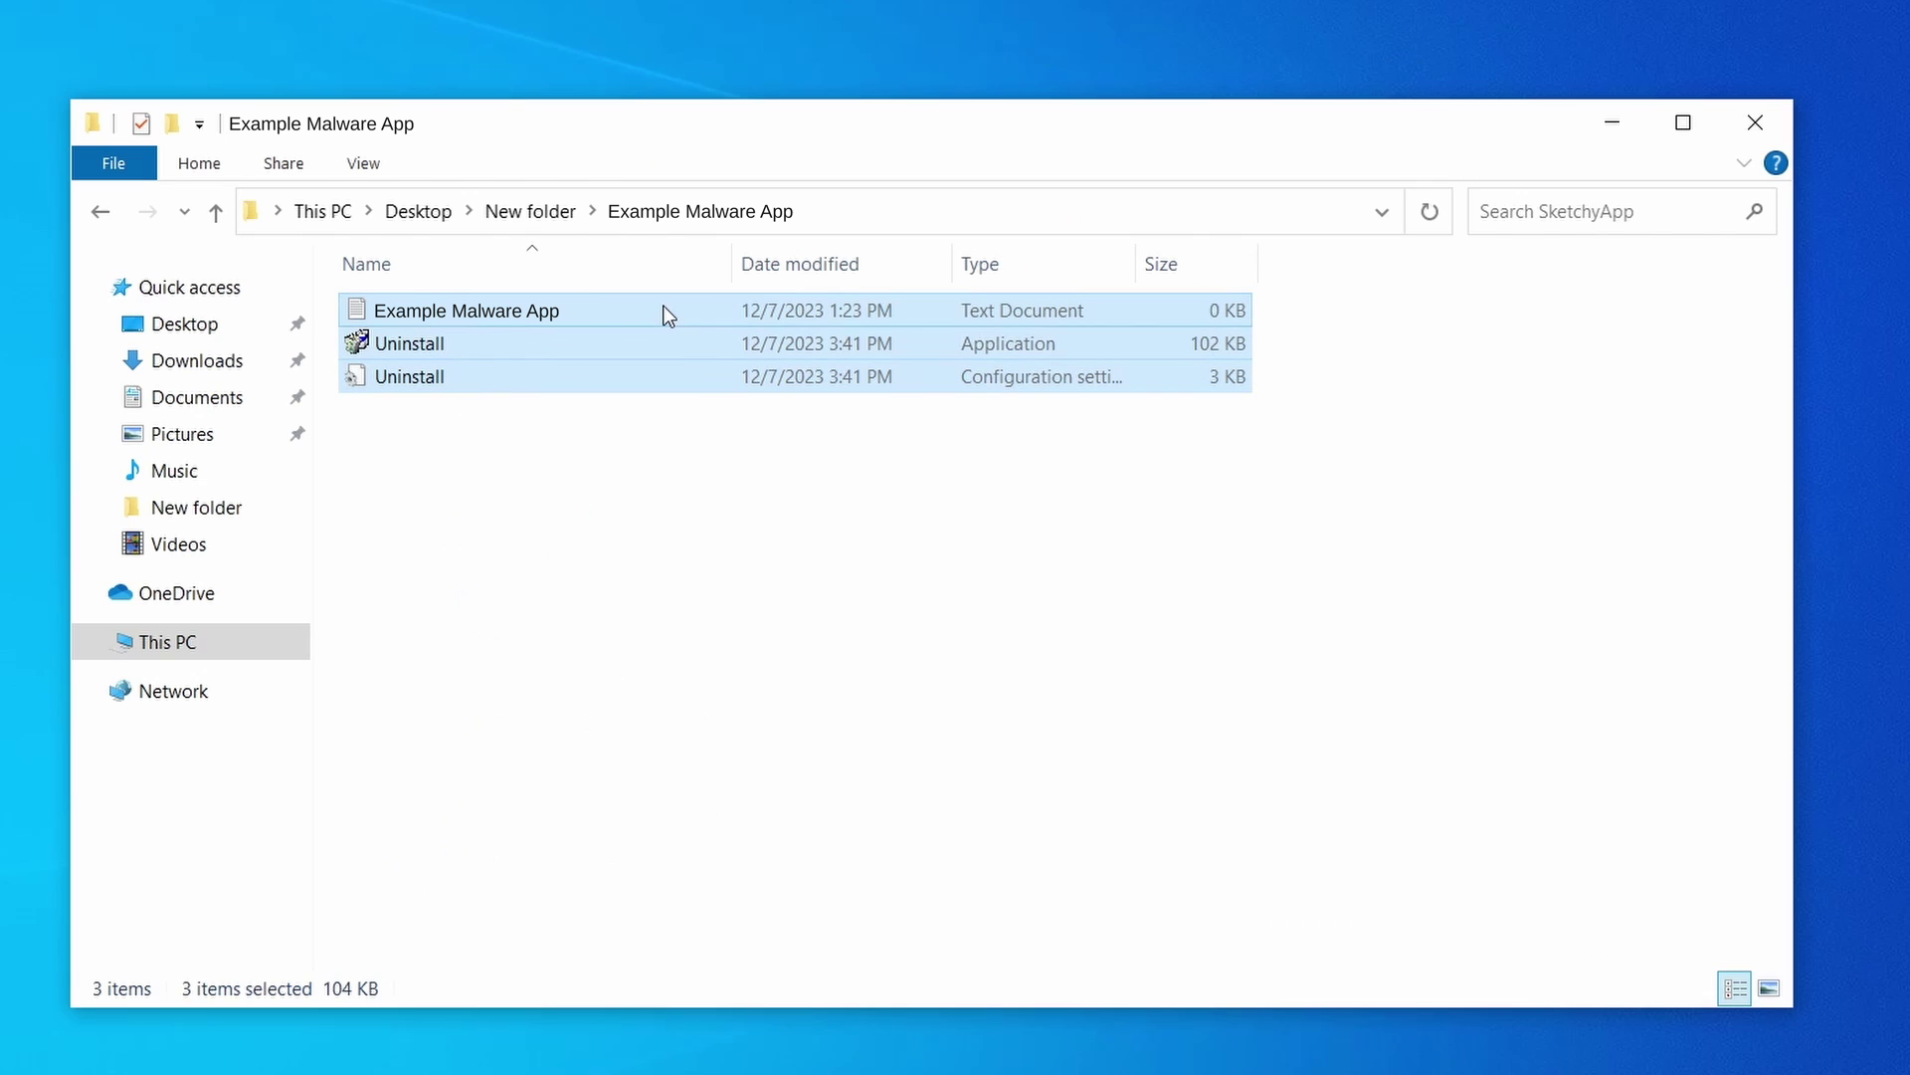
{"action": "right_click", "coordinate": [662, 313]}
{"action": "left_click", "coordinate": [829, 696]}
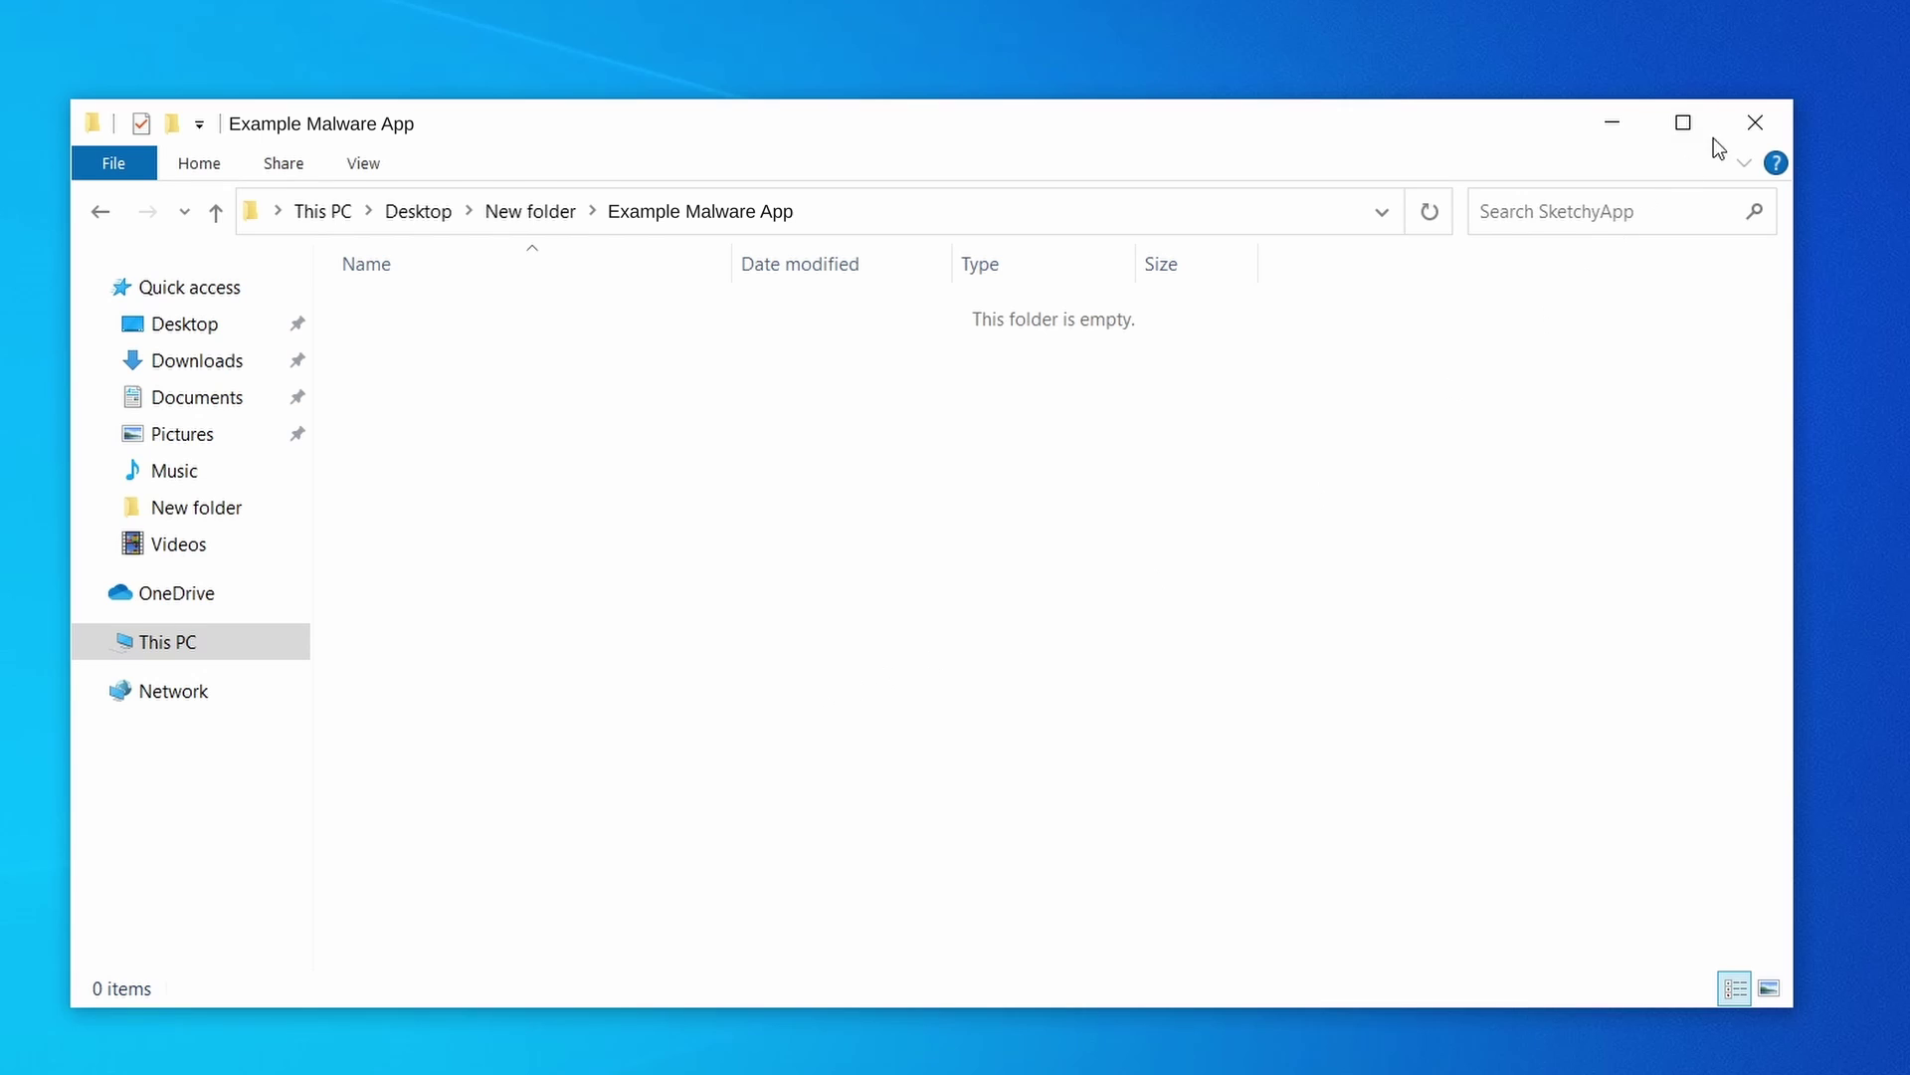
{"action": "left_click", "coordinate": [1755, 122]}
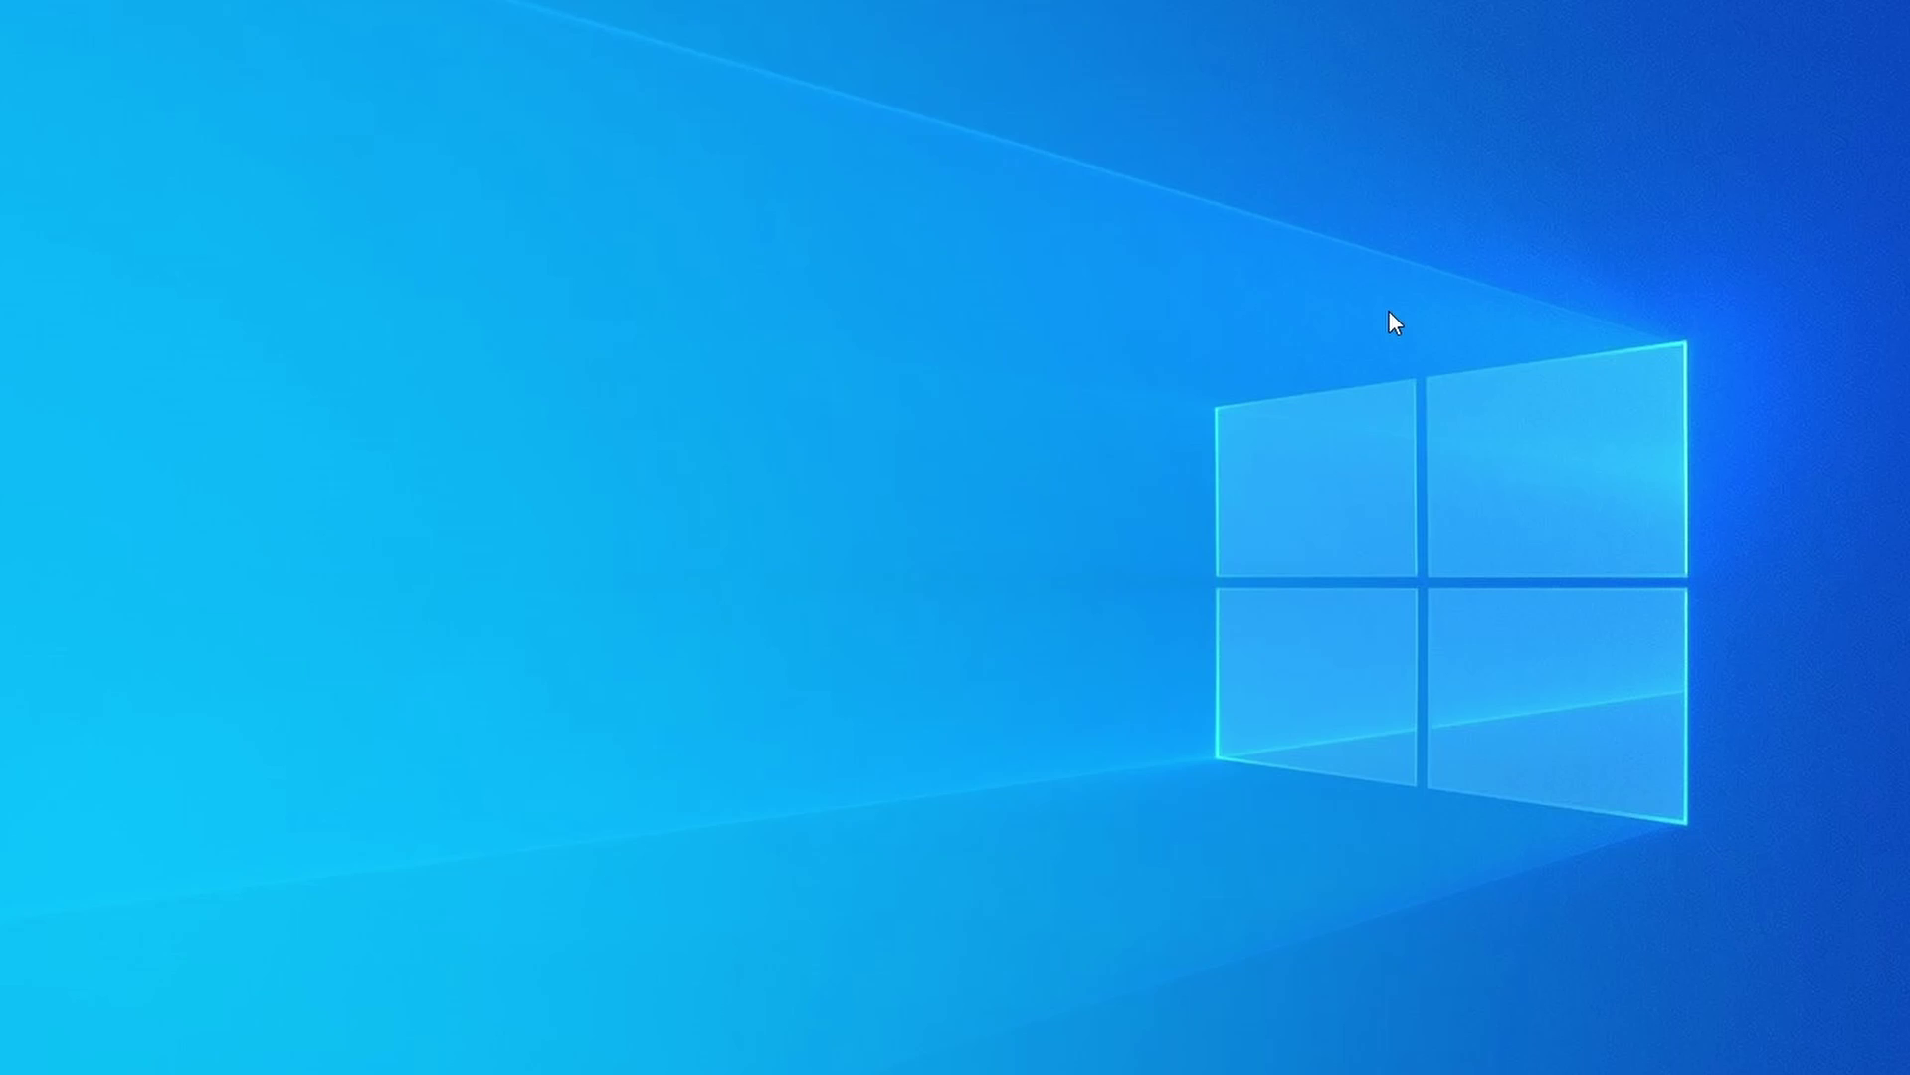
{"action": "key", "text": "ctrl+shift+Escape"}
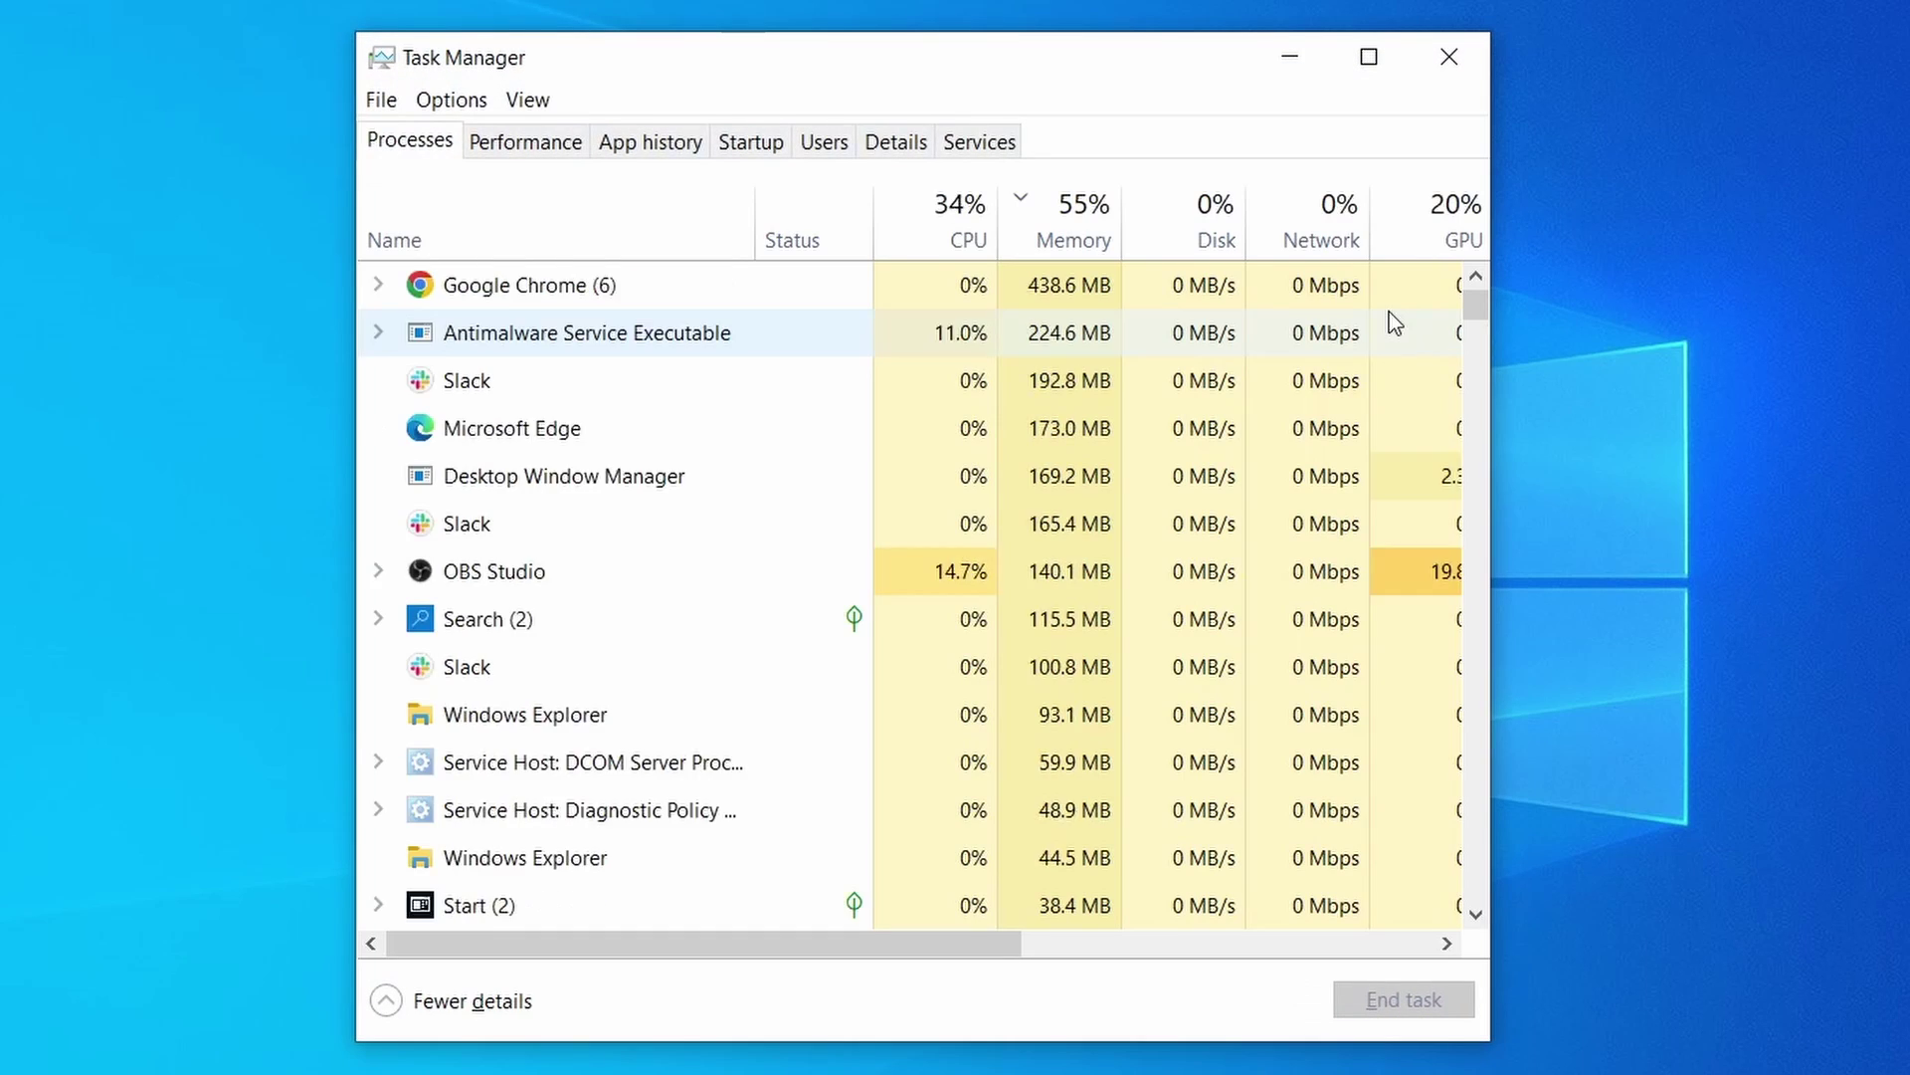
{"action": "left_click", "coordinate": [926, 235]}
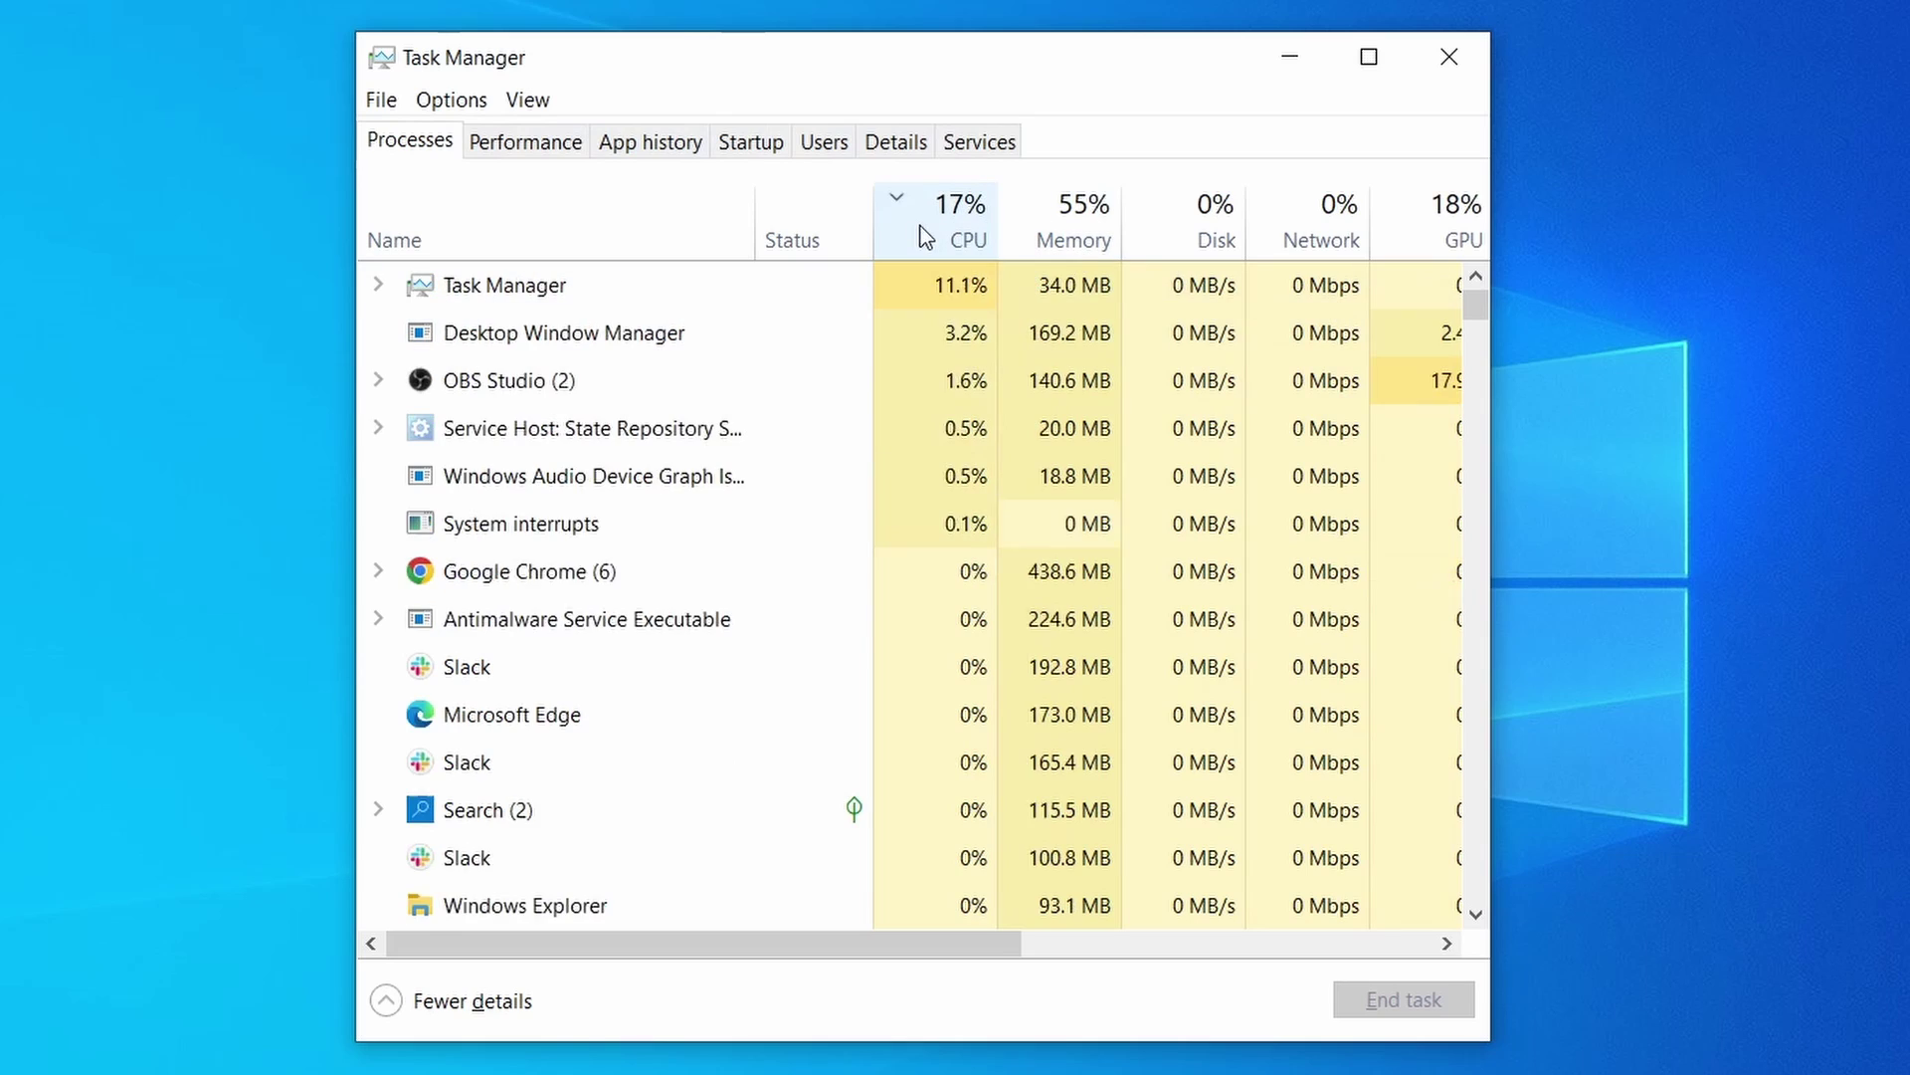
{"action": "left_click", "coordinate": [1085, 215]}
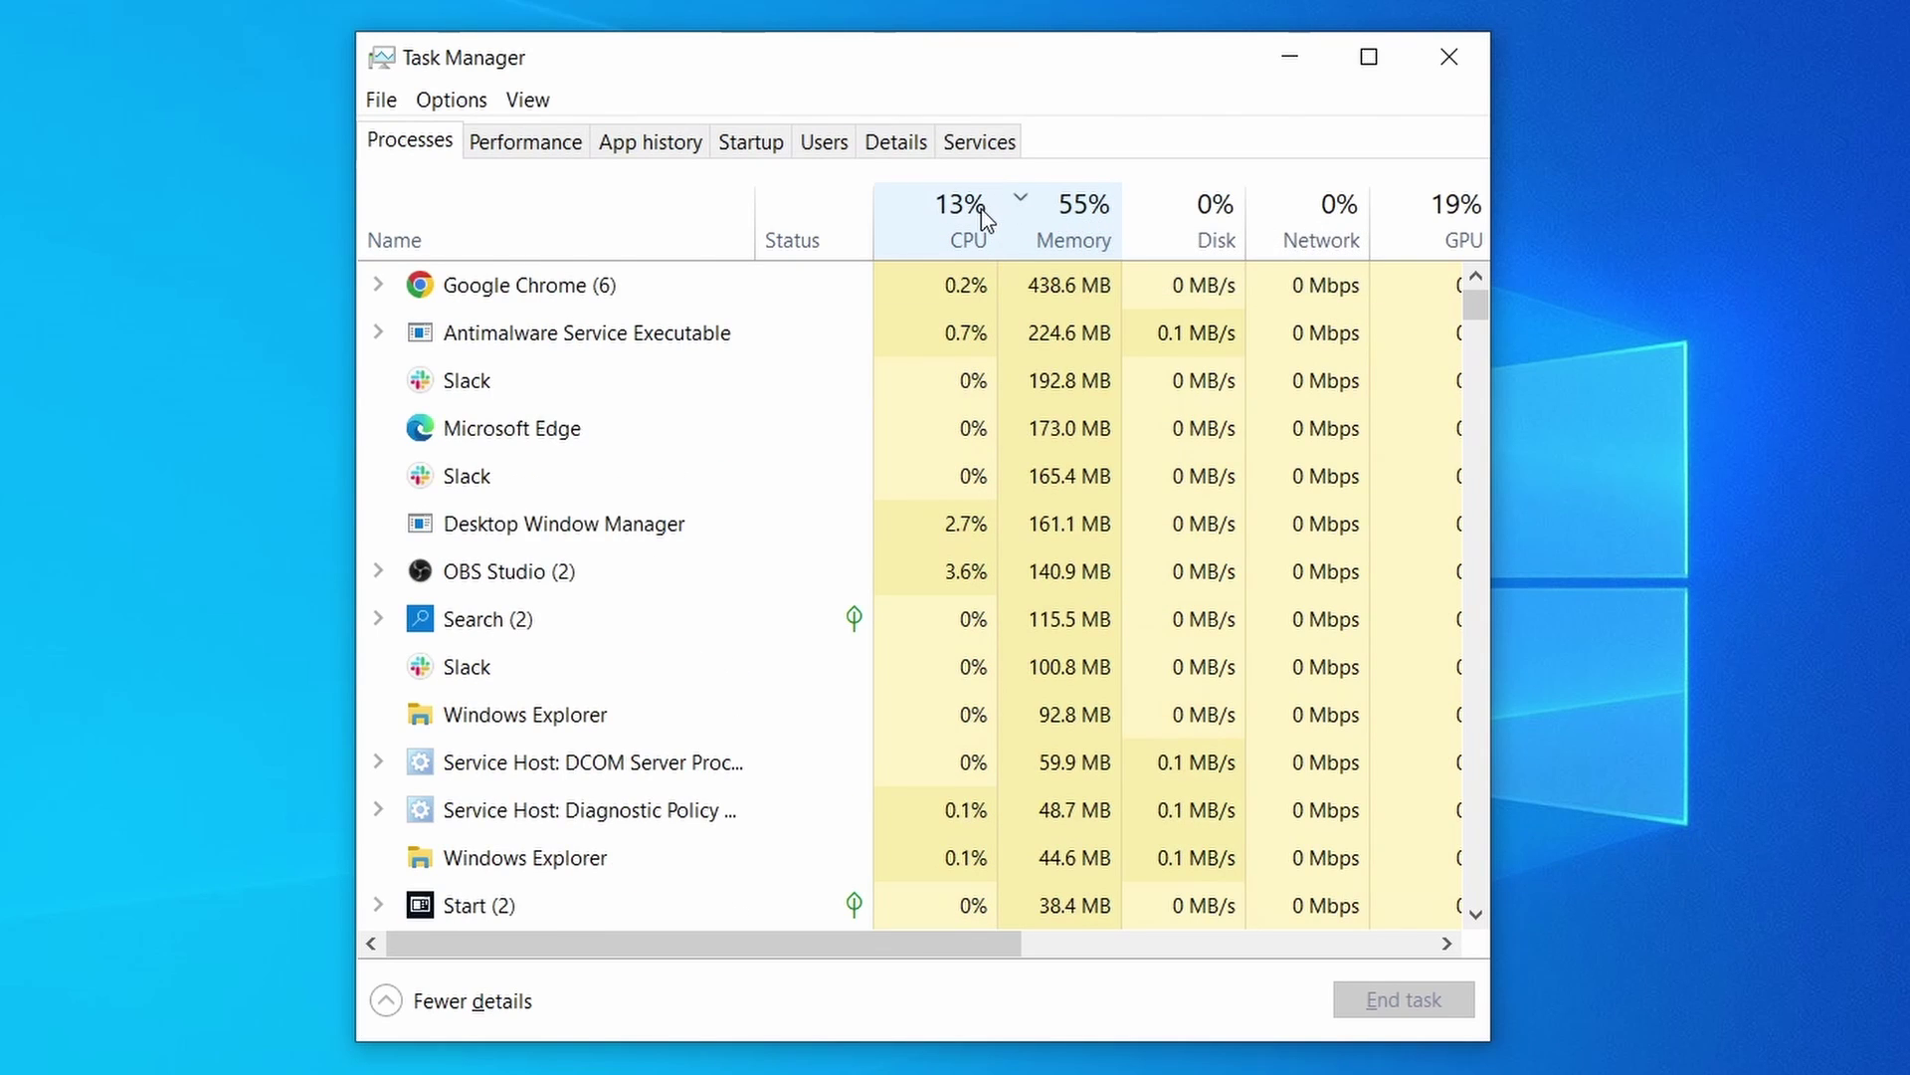
{"action": "scroll", "coordinate": [828, 670], "scroll_direction": "down", "scroll_amount": 2}
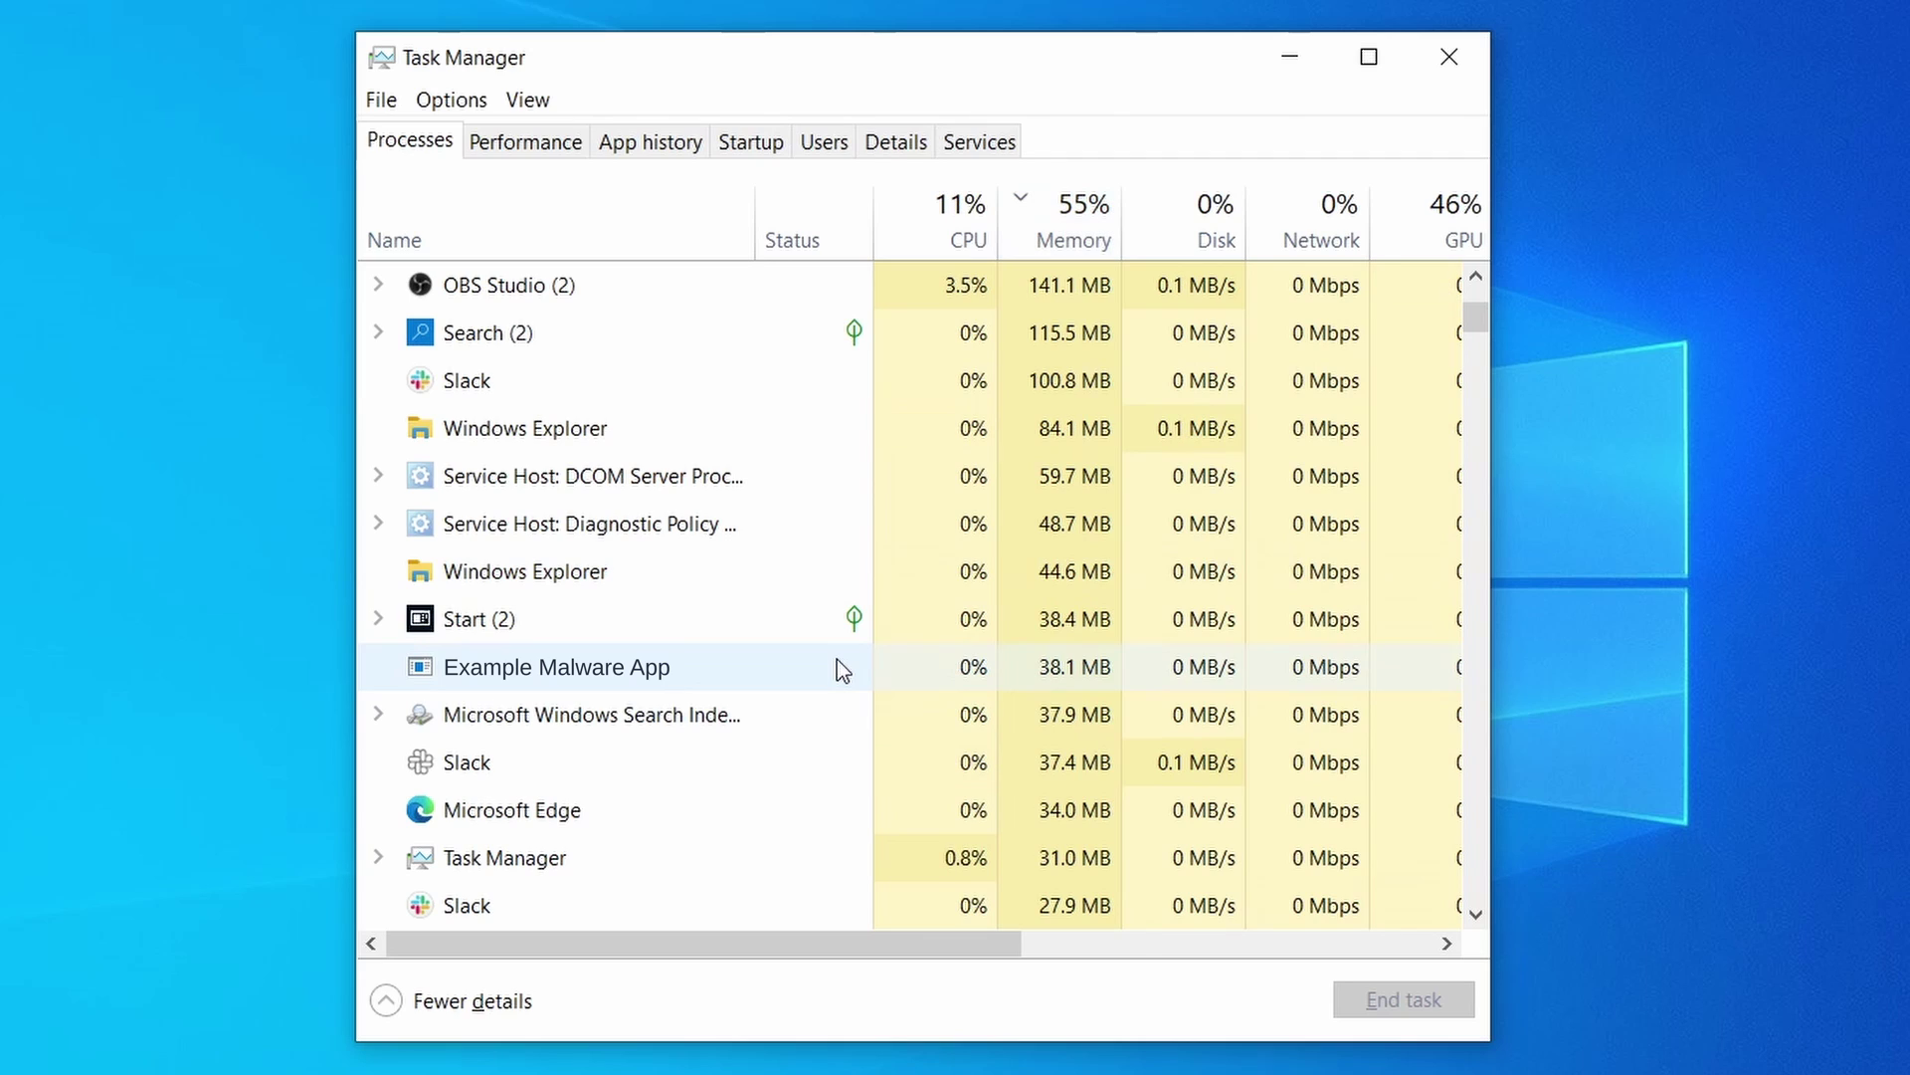
{"action": "right_click", "coordinate": [837, 668]}
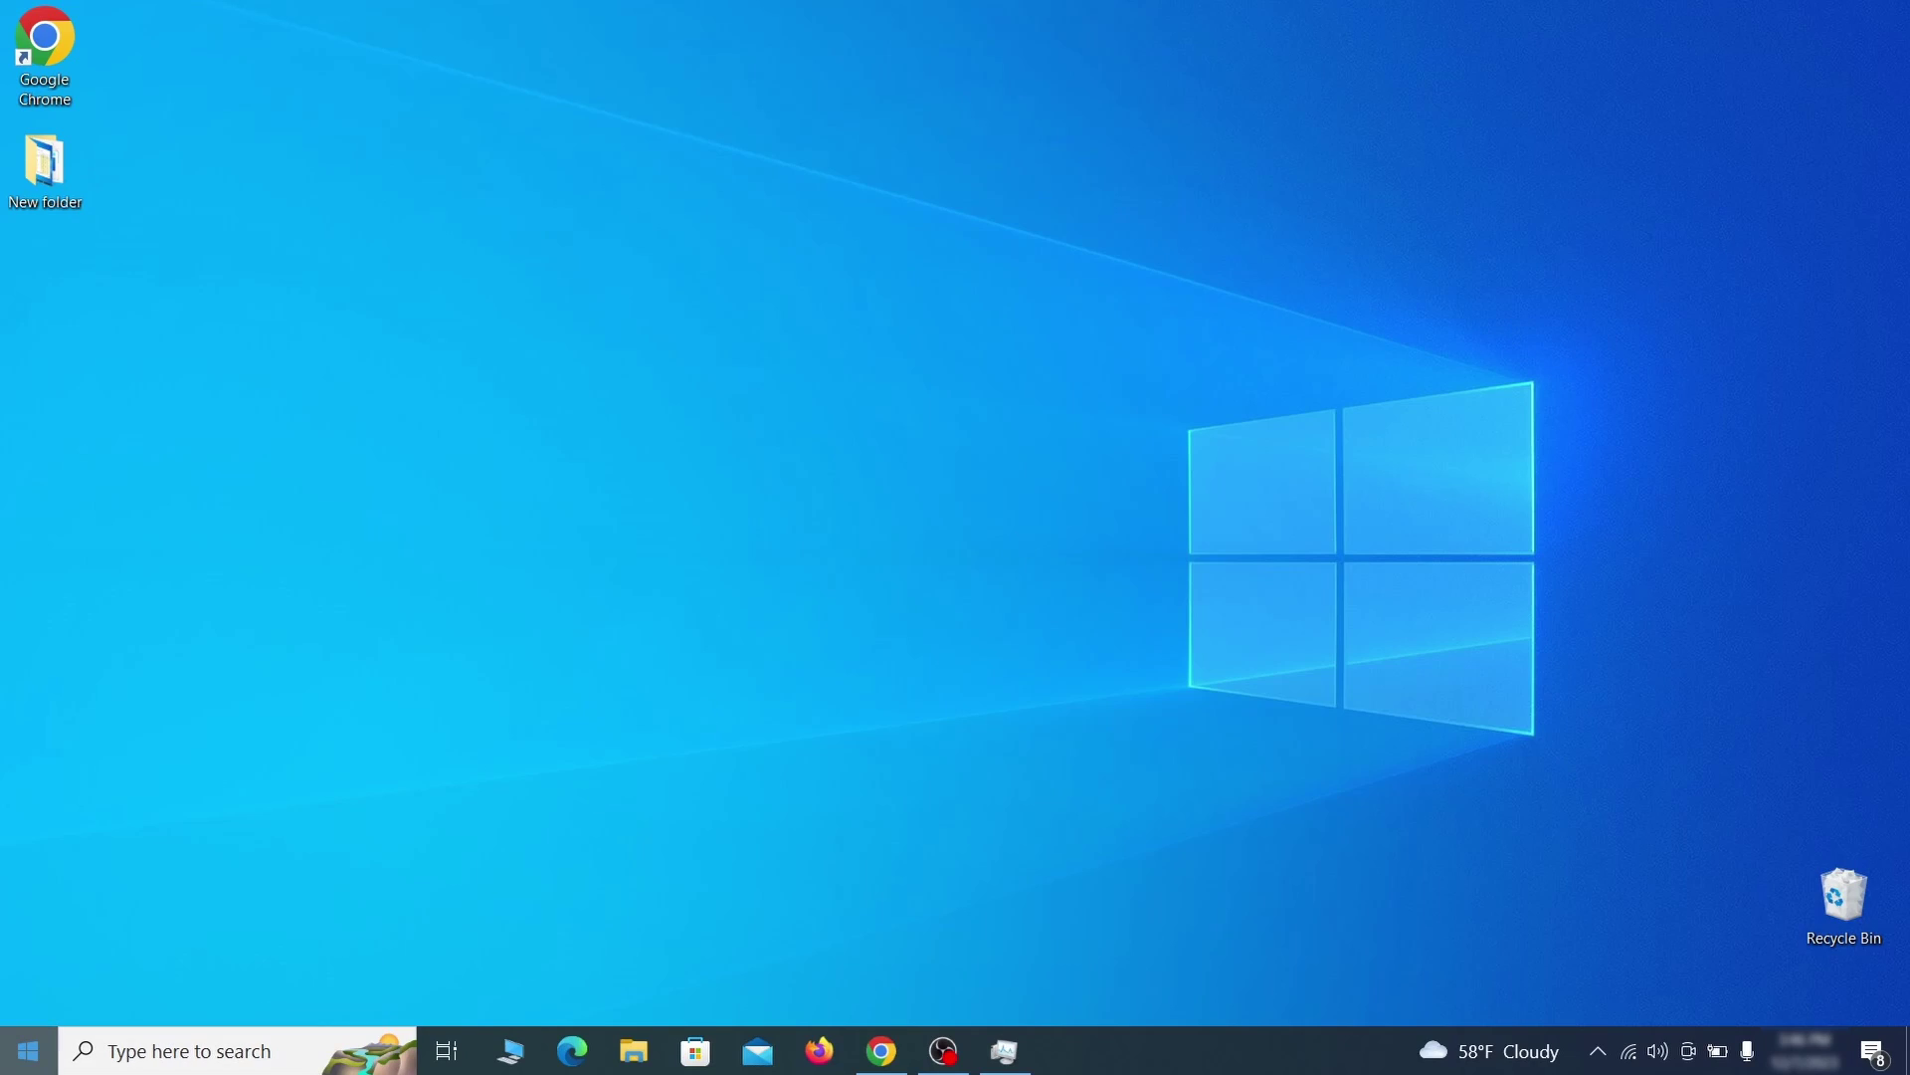
Open the Wi-Fi adapter's Internet Protocol Version 4 (TCP/IPv4) properties from Network Connections
{"action": "key", "text": "super"}
{"action": "type", "text": "view network connections"}
{"action": "key", "text": "Return"}
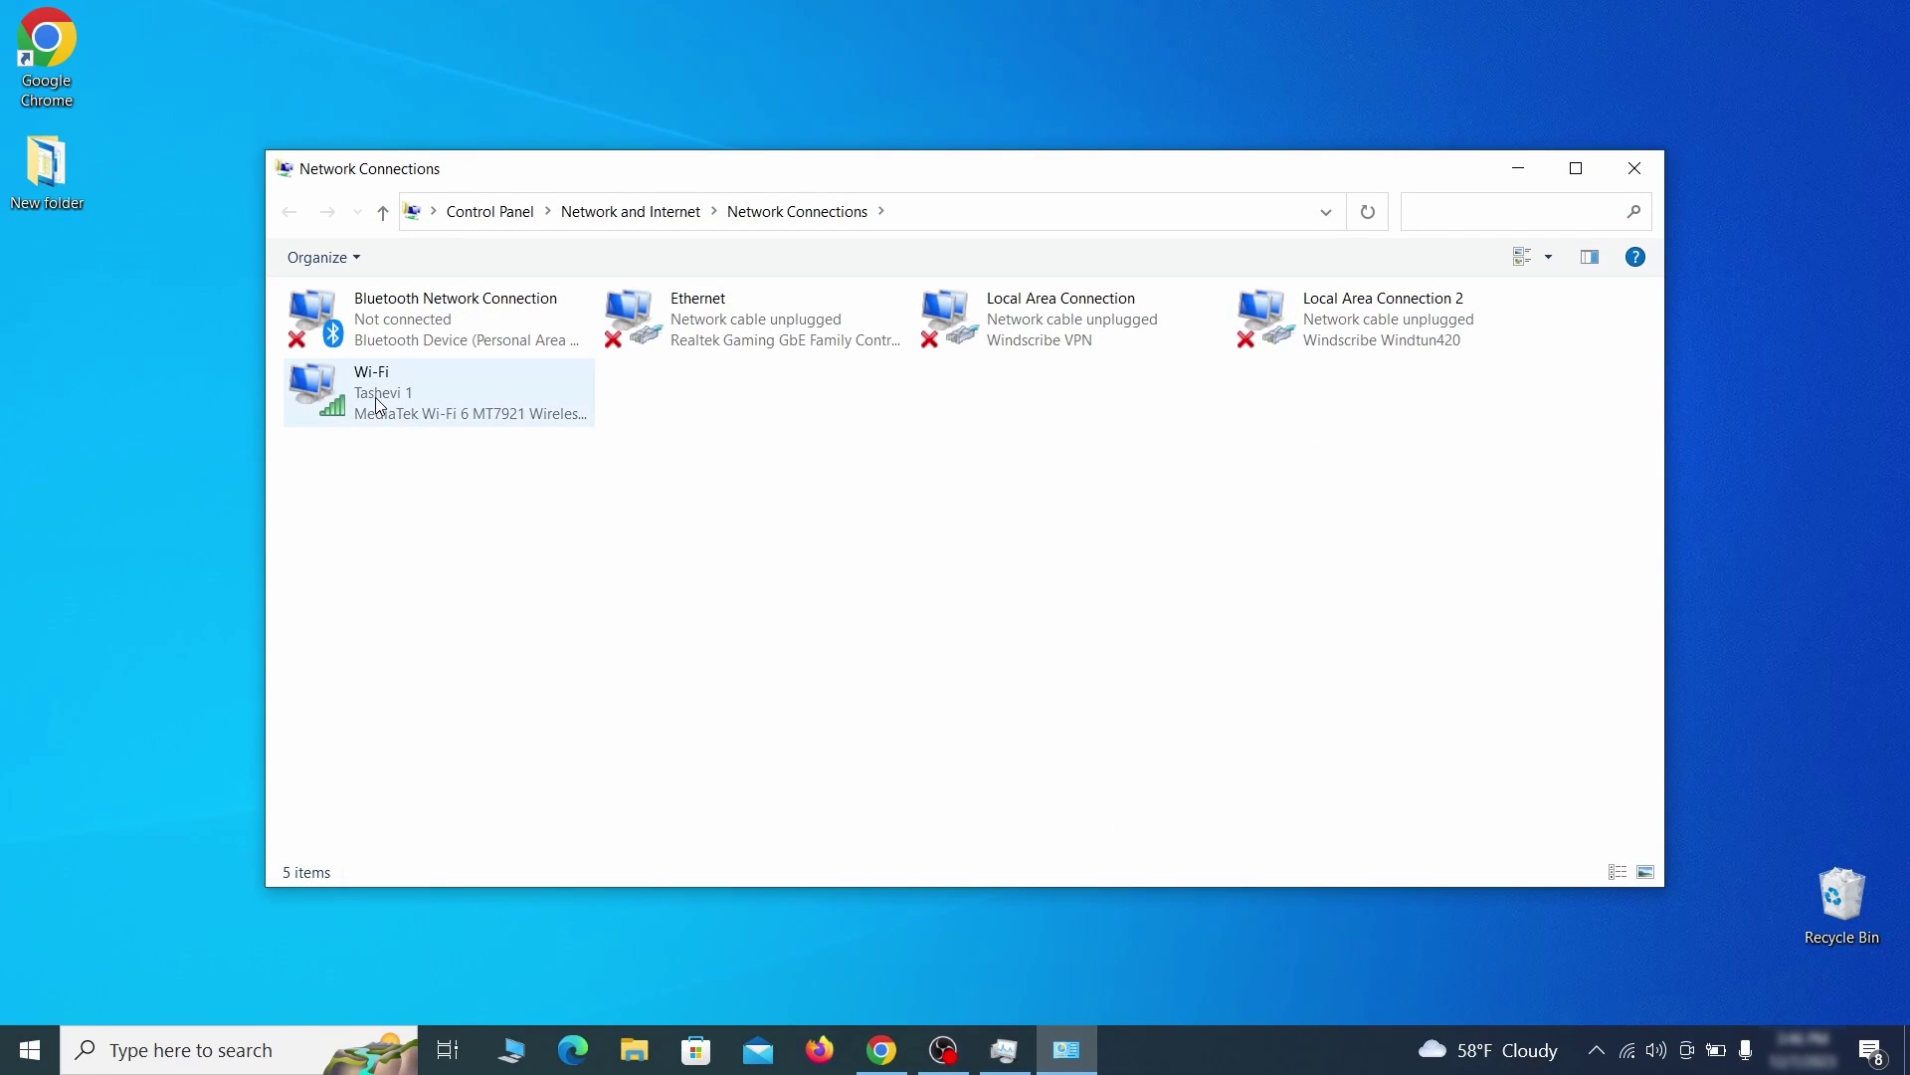
{"action": "left_click", "coordinate": [344, 383]}
{"action": "right_click", "coordinate": [407, 419]}
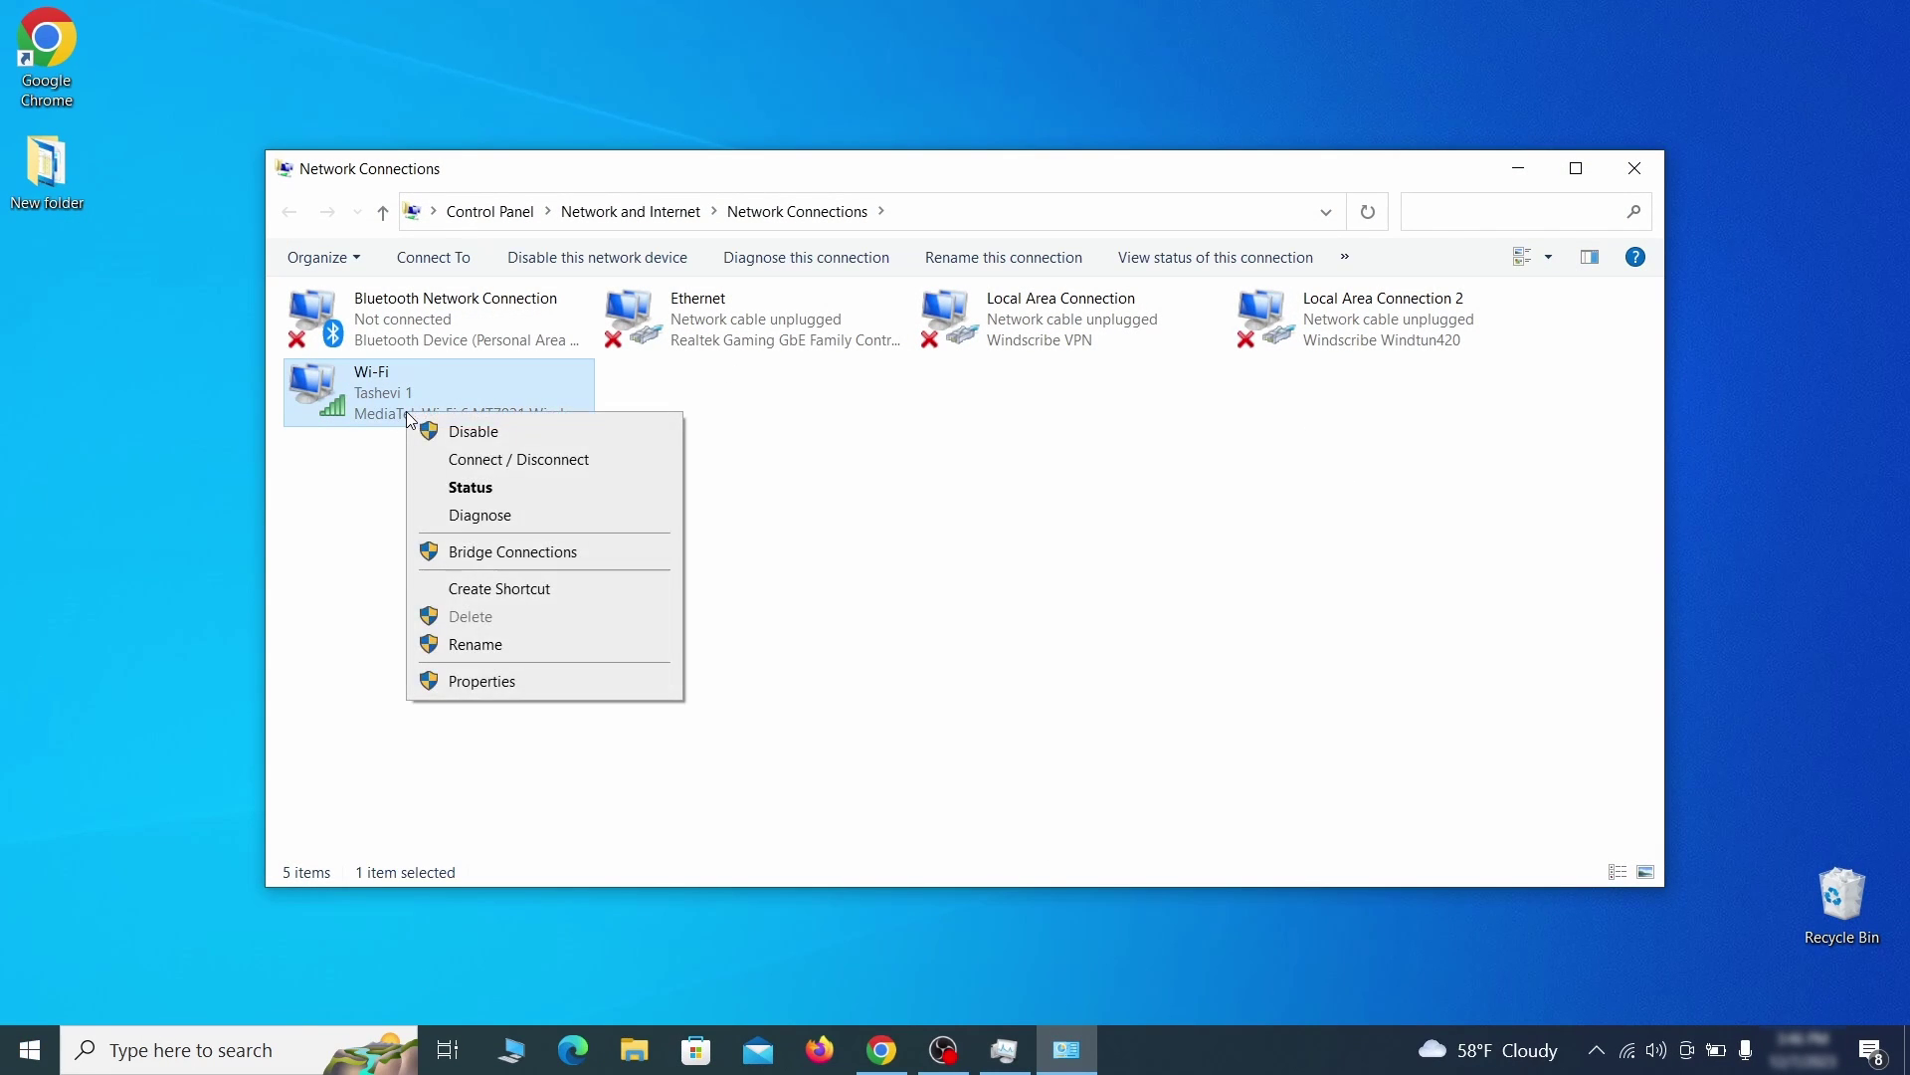
{"action": "left_click", "coordinate": [516, 683]}
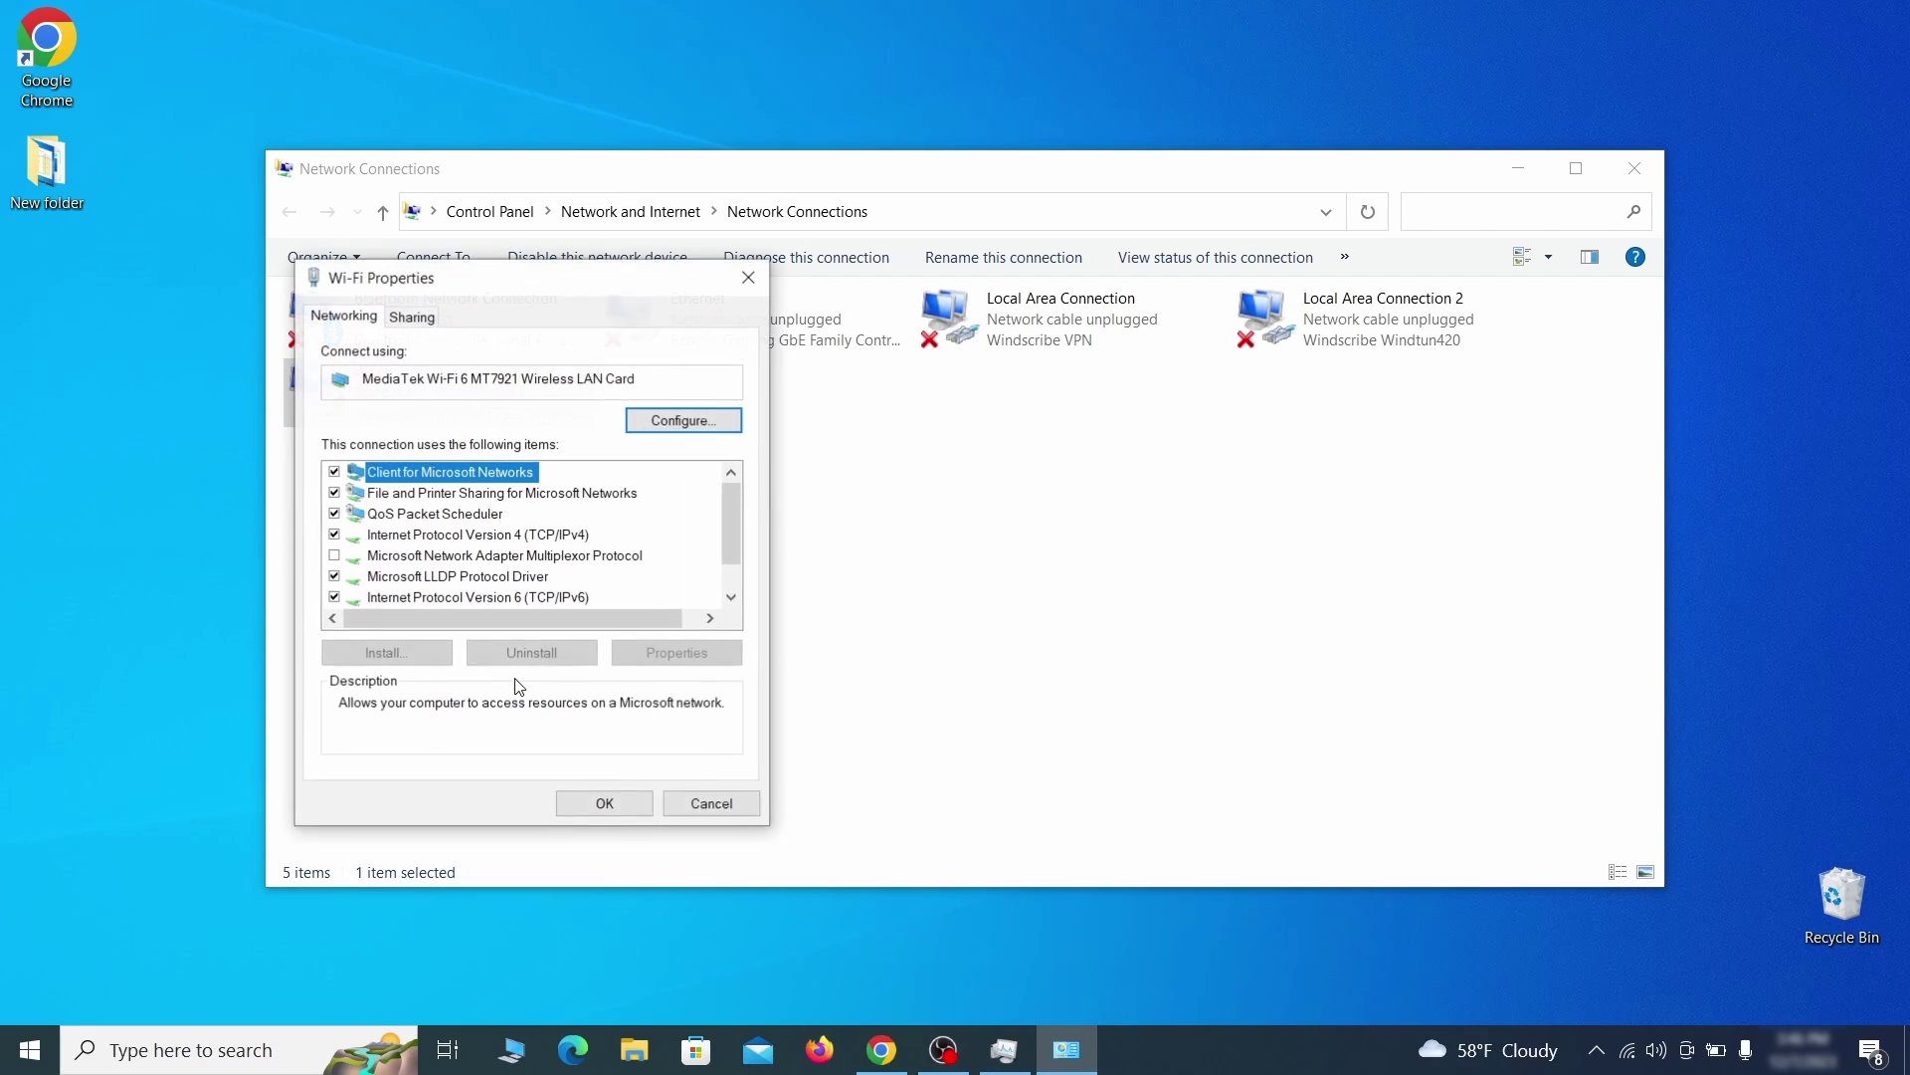
{"action": "left_click", "coordinate": [498, 538]}
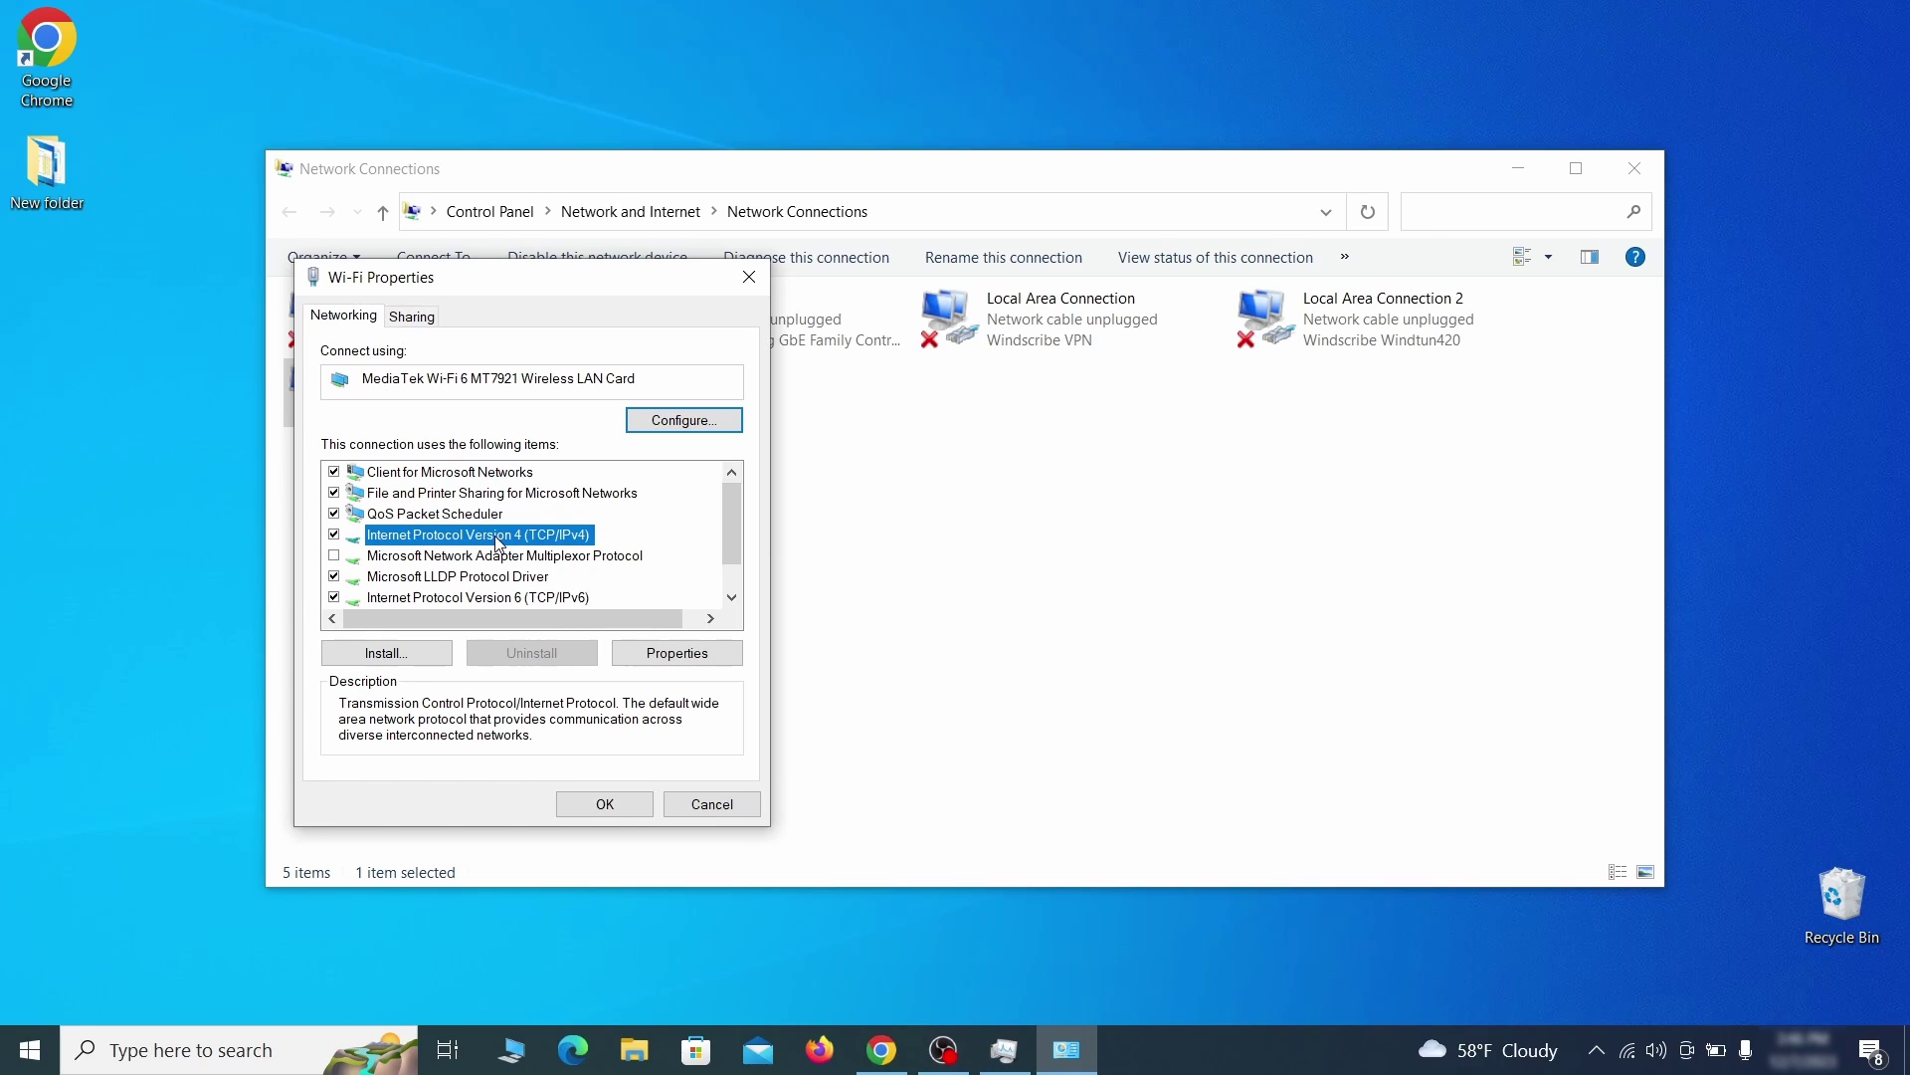
{"action": "left_click", "coordinate": [676, 653]}
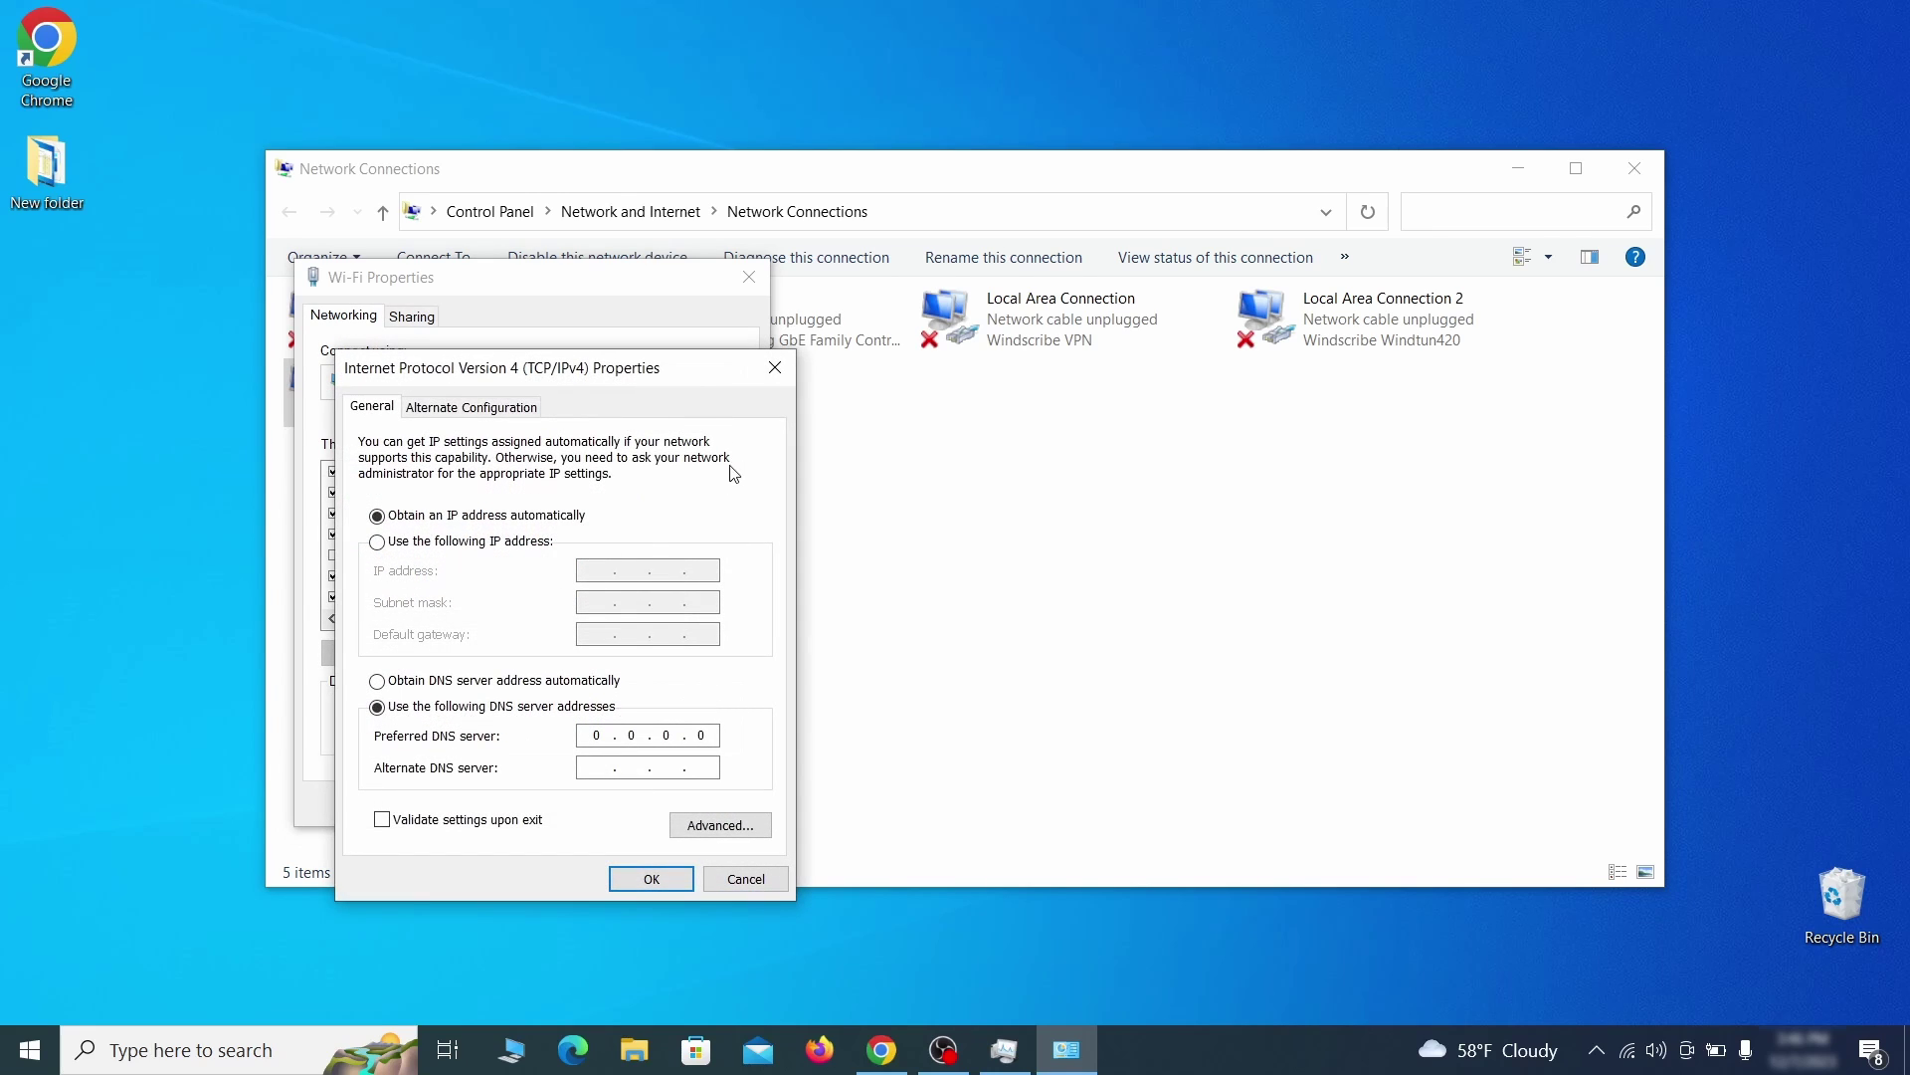
Remove the 0.0.0.0 DNS server under Advanced TCP/IP settings and confirm both dialogs
{"action": "left_click_drag", "start_coordinate": [679, 360], "coordinate": [963, 285]}
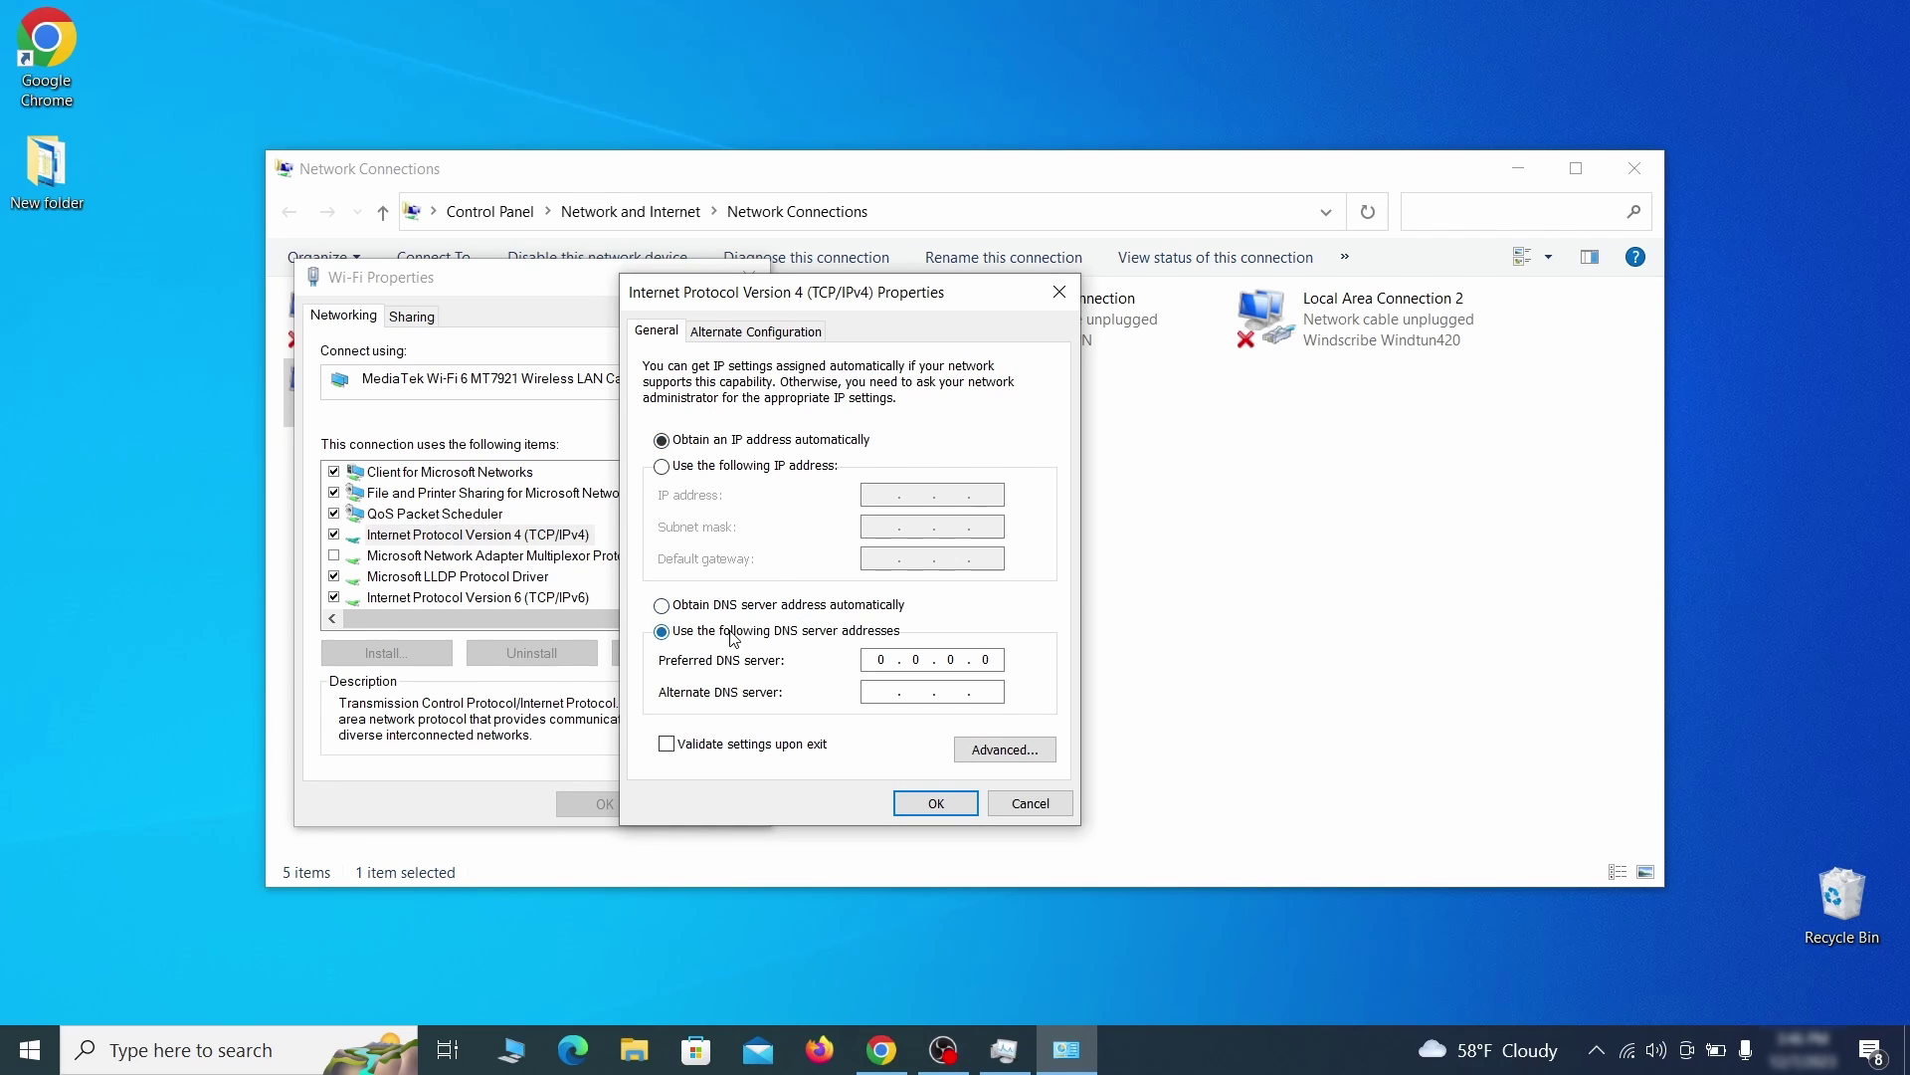
{"action": "left_click", "coordinate": [1029, 750]}
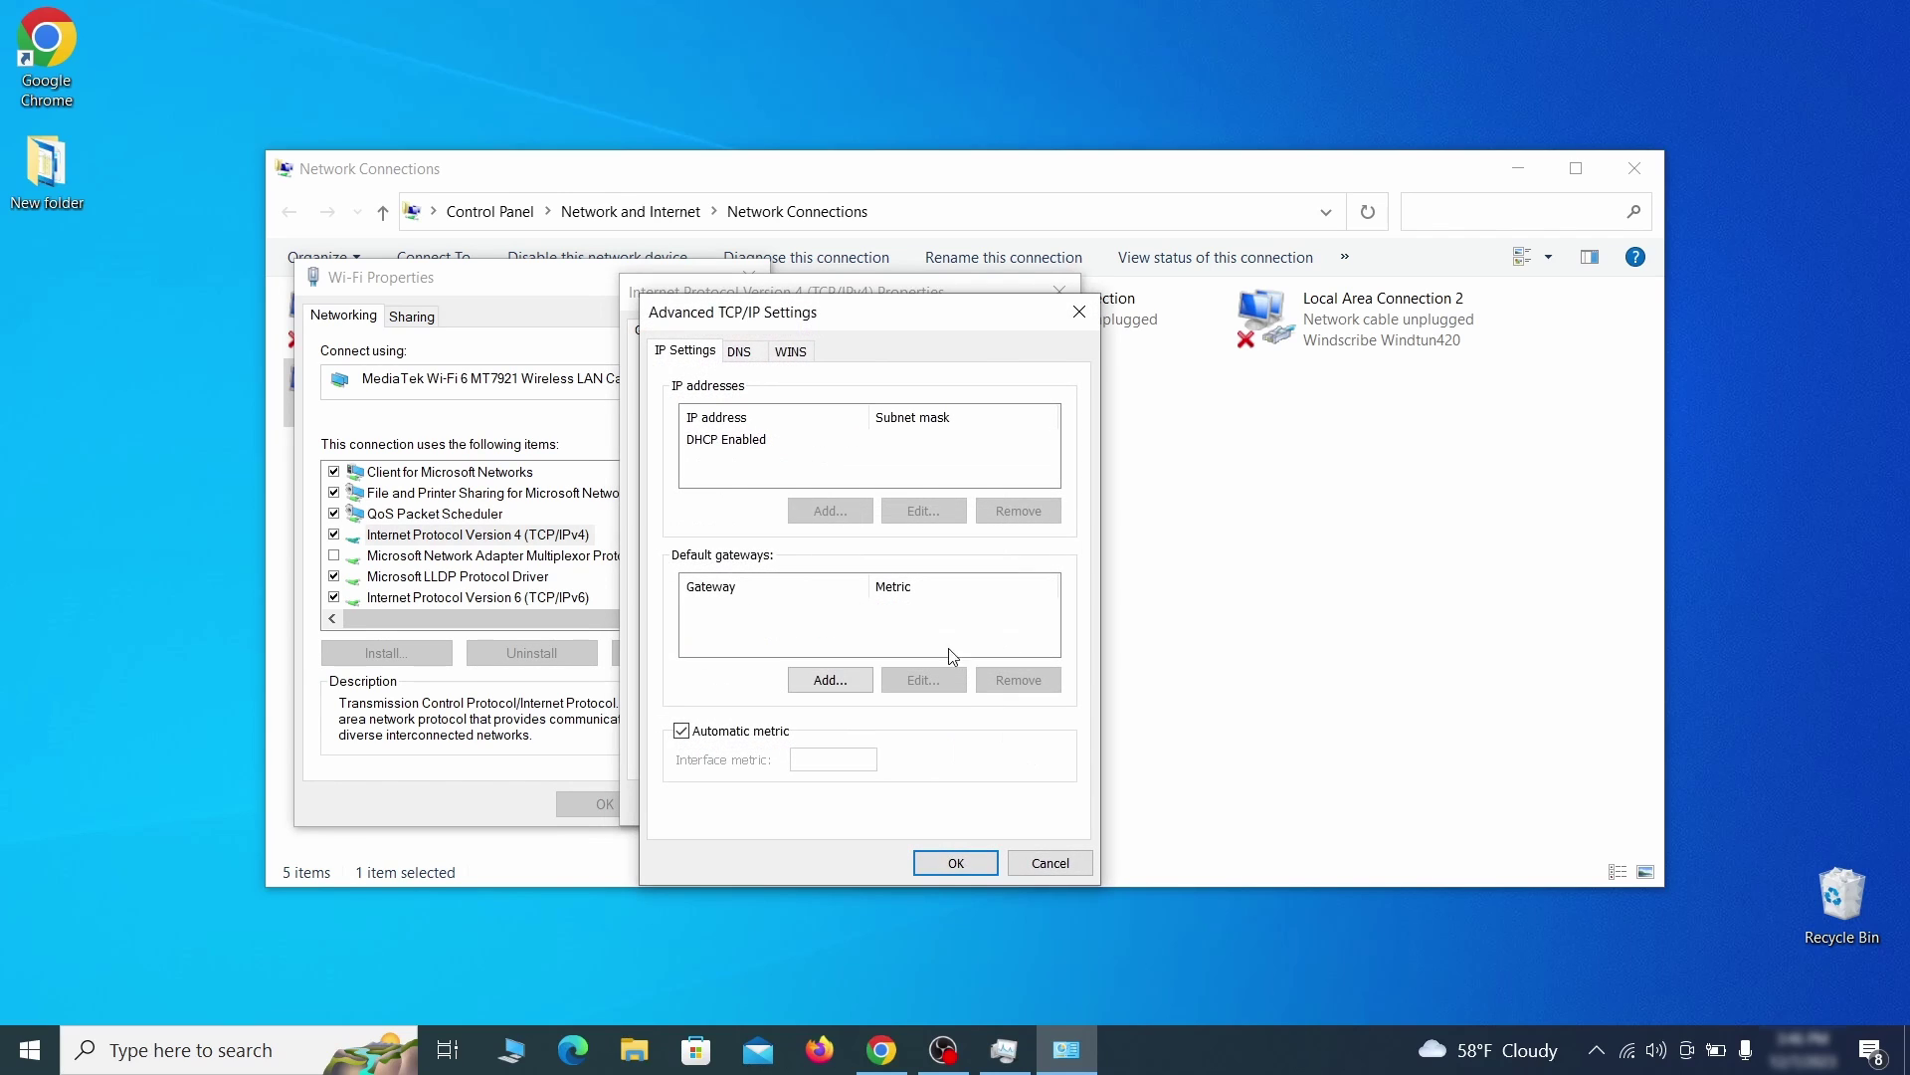
{"action": "left_click", "coordinate": [747, 352]}
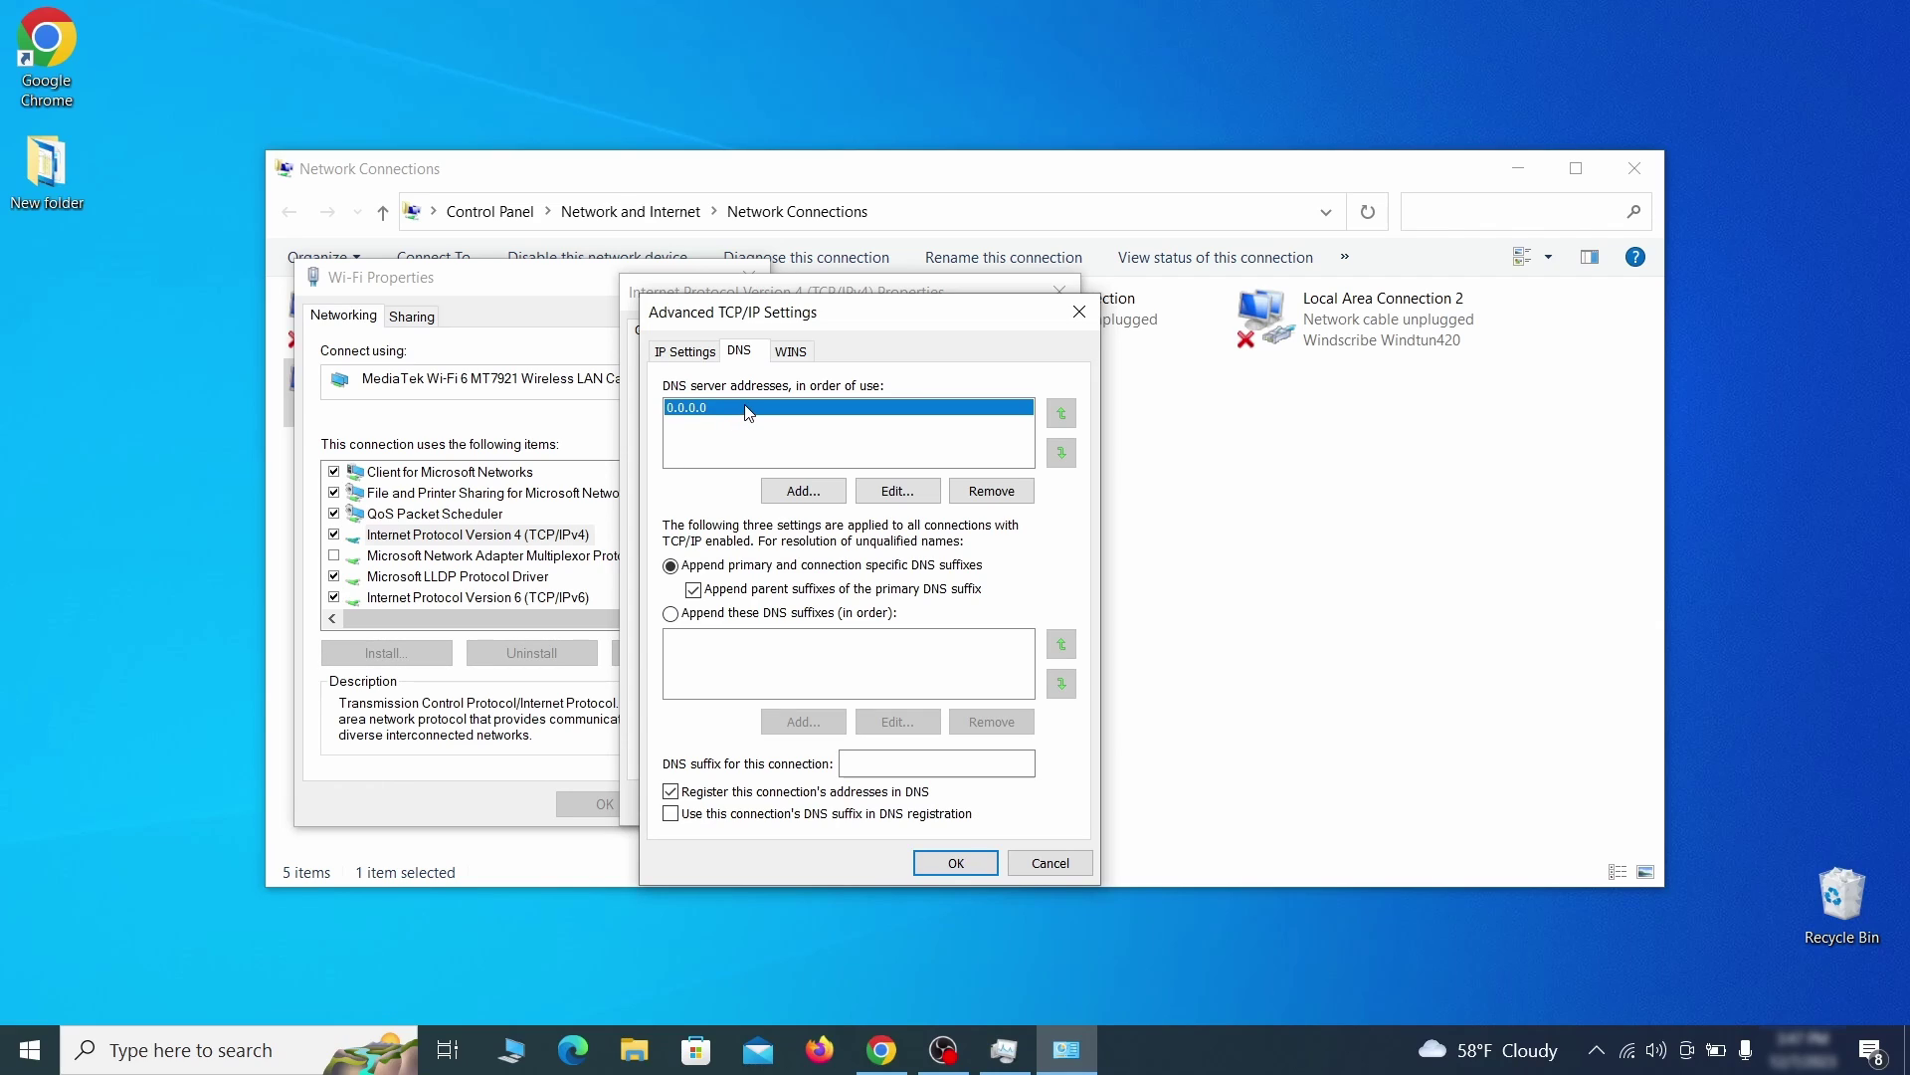
{"action": "left_click", "coordinate": [1009, 501]}
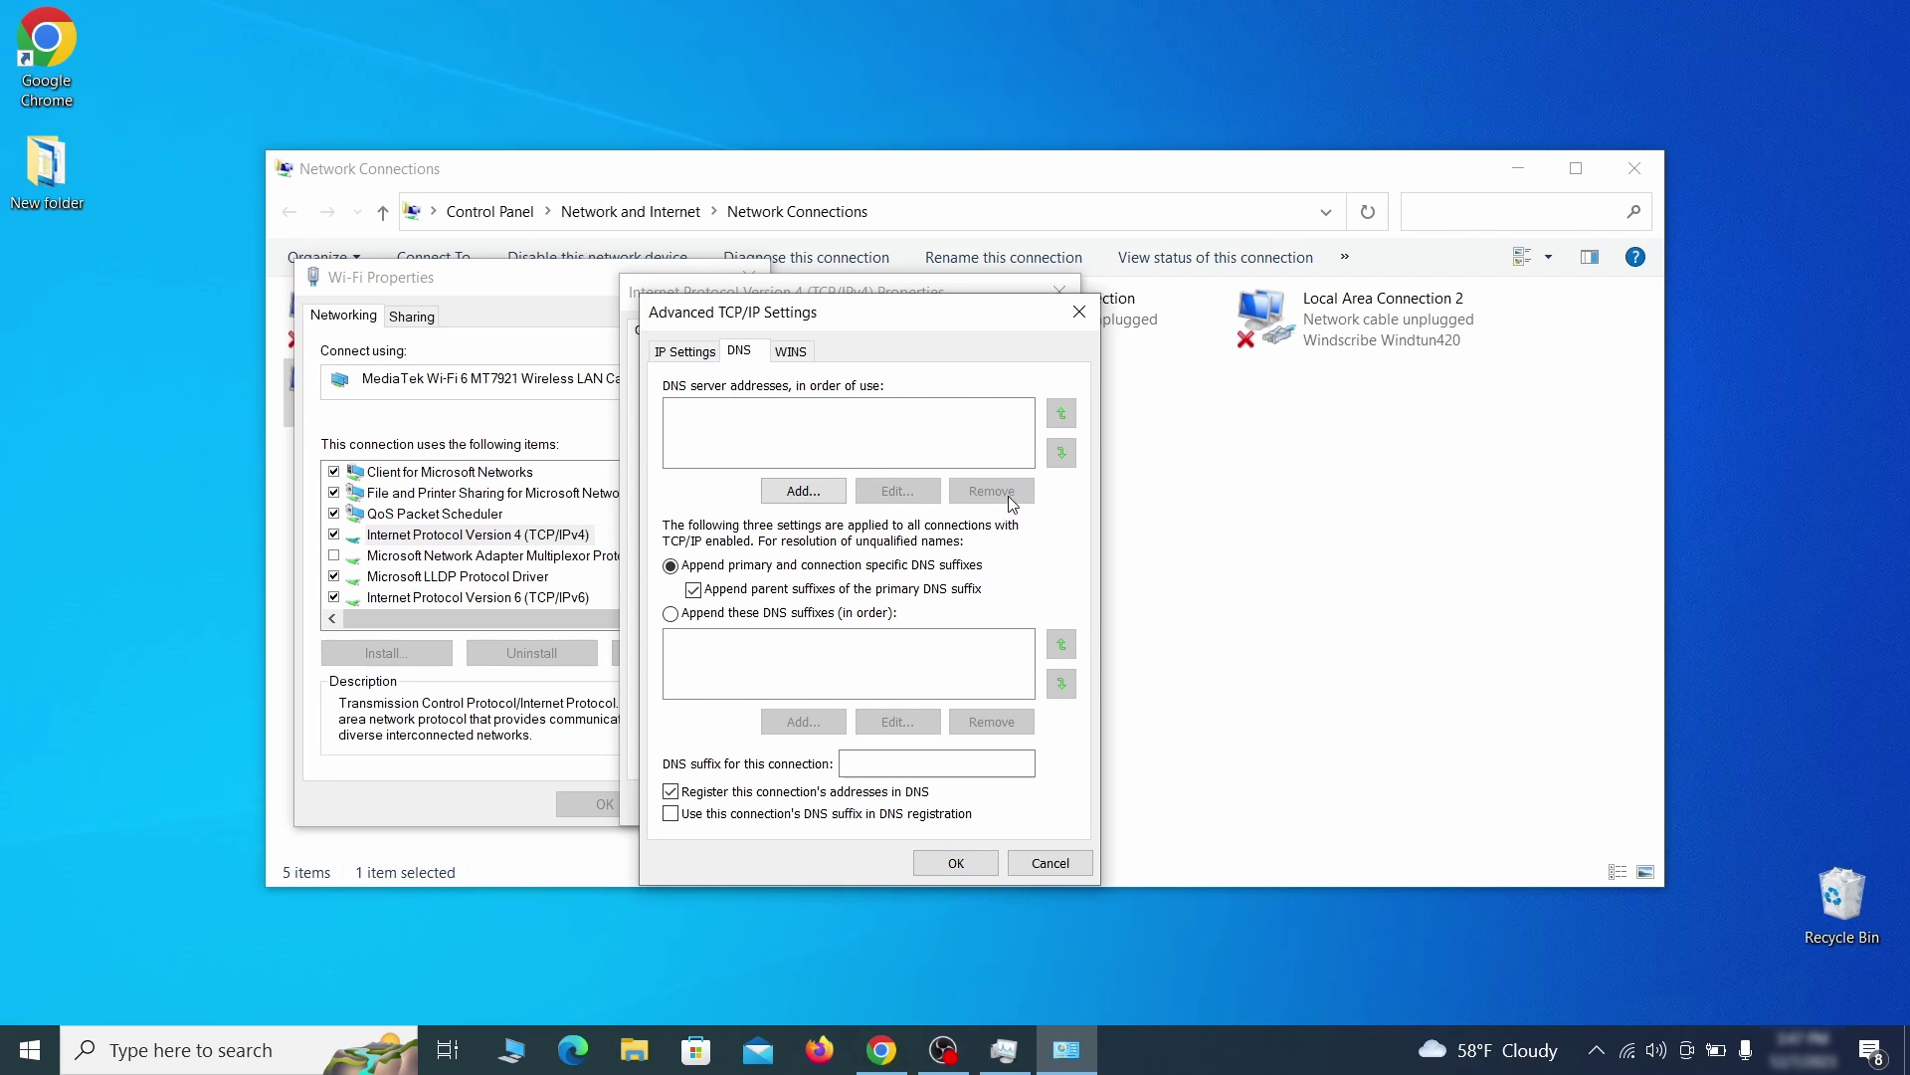
{"action": "left_click", "coordinate": [968, 868]}
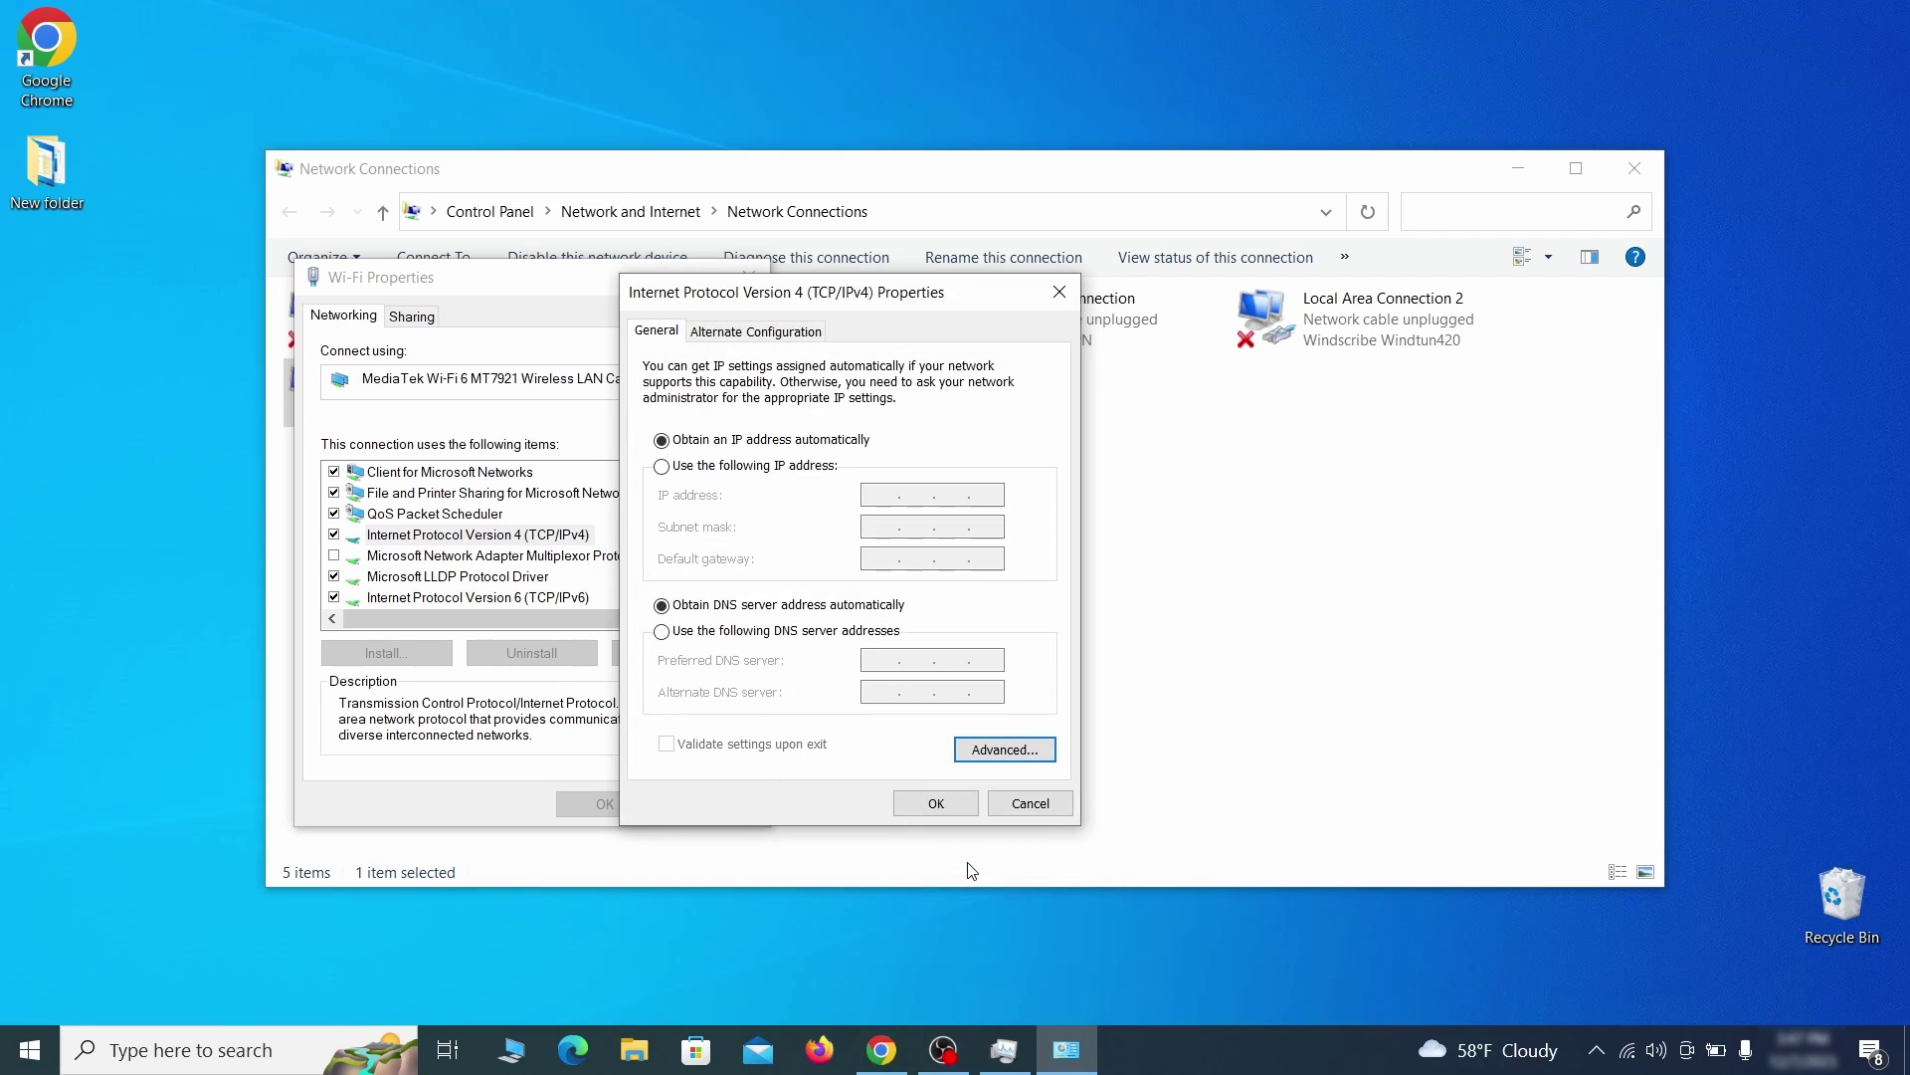
{"action": "left_click", "coordinate": [935, 805]}
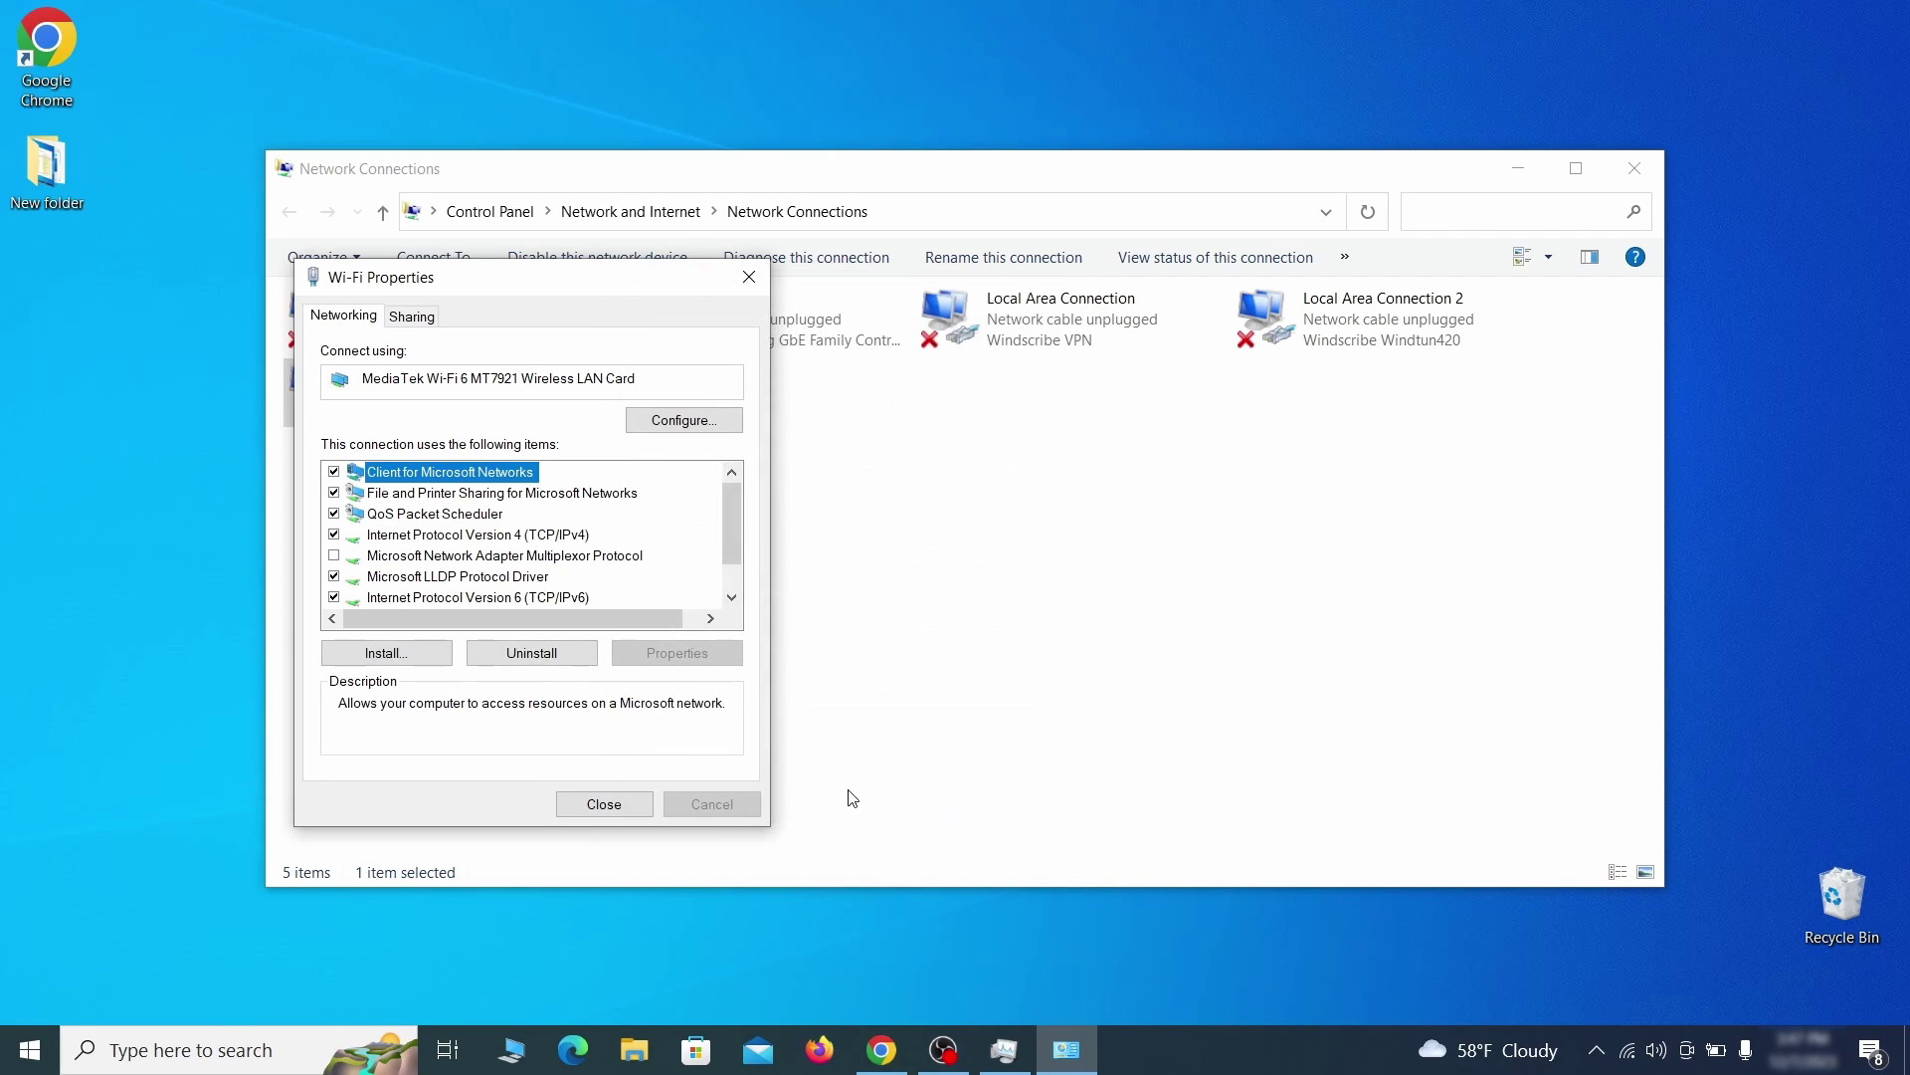
Close the network windows and open the hosts file in Notepad
{"action": "left_click", "coordinate": [628, 805]}
{"action": "key", "text": "super"}
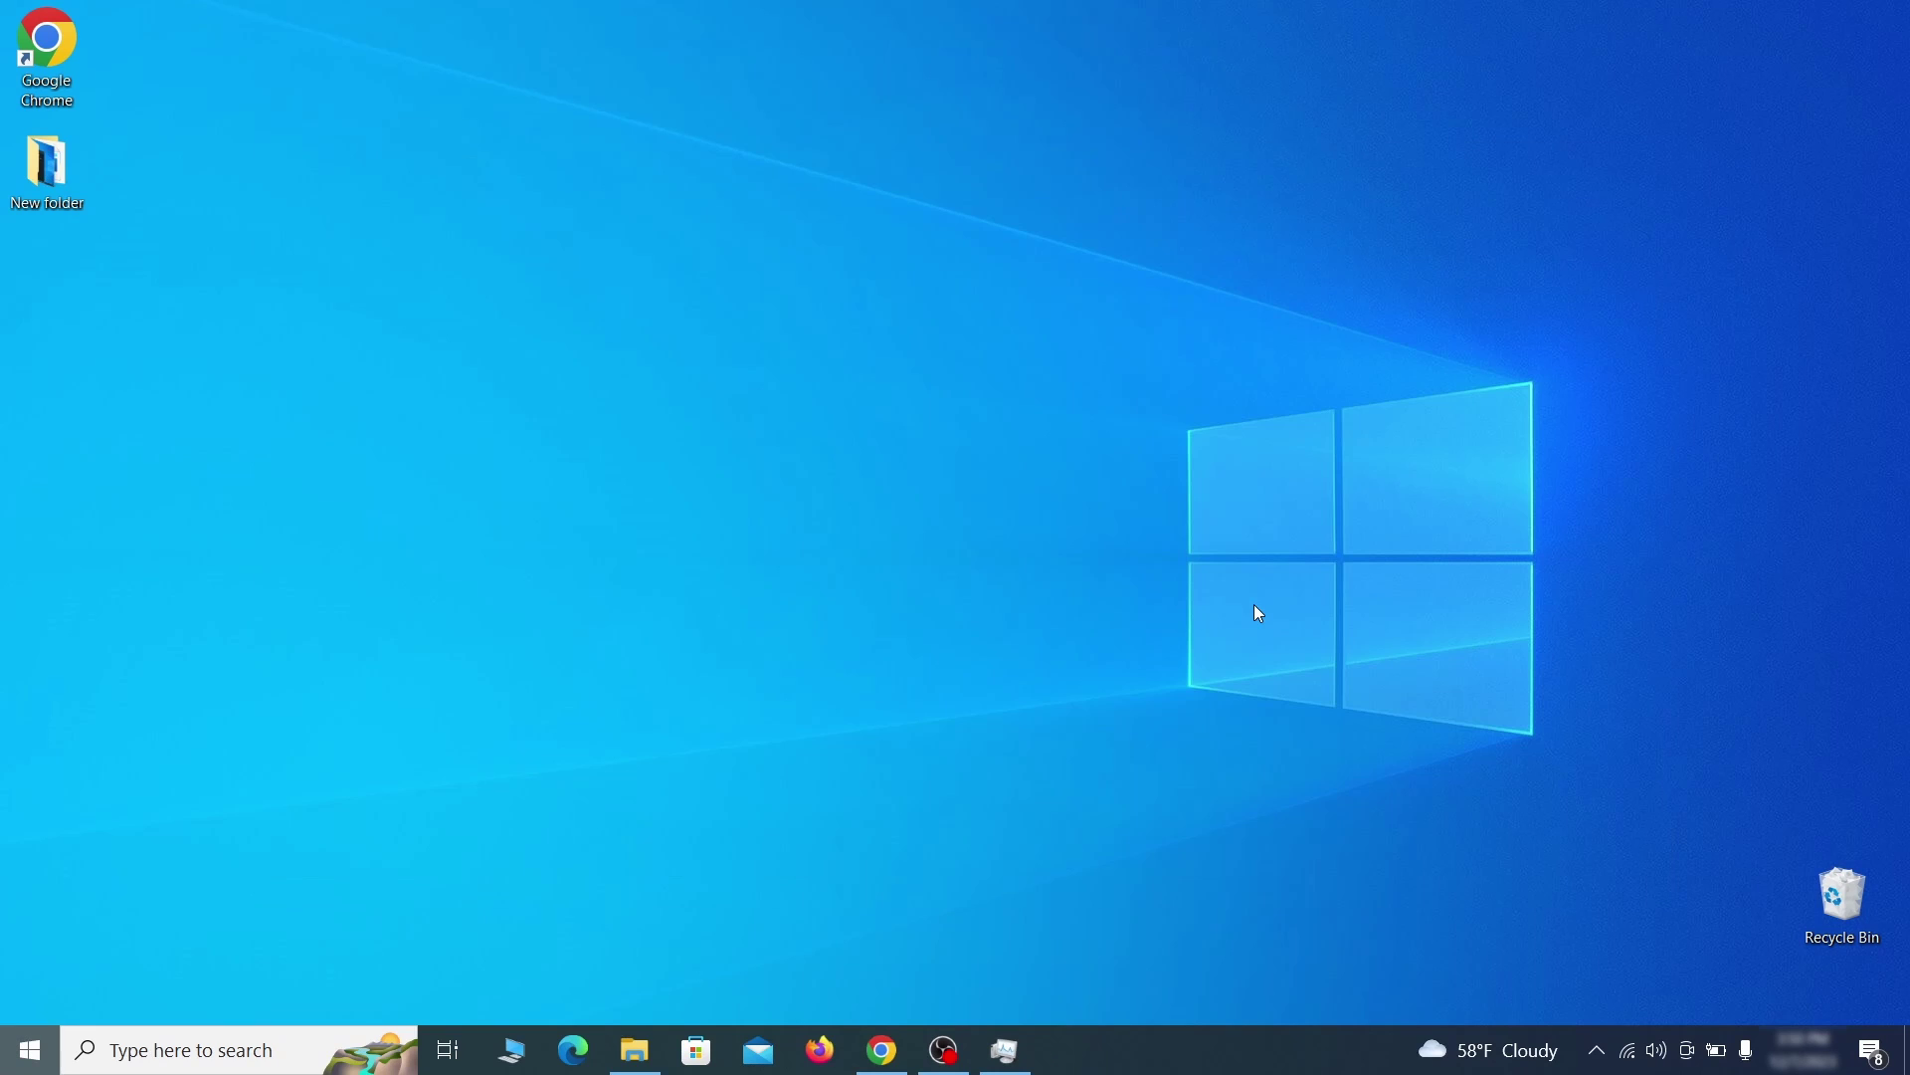
{"action": "type", "text": "C:\\Windows\\System32\\drivers\\etc\\hosts"}
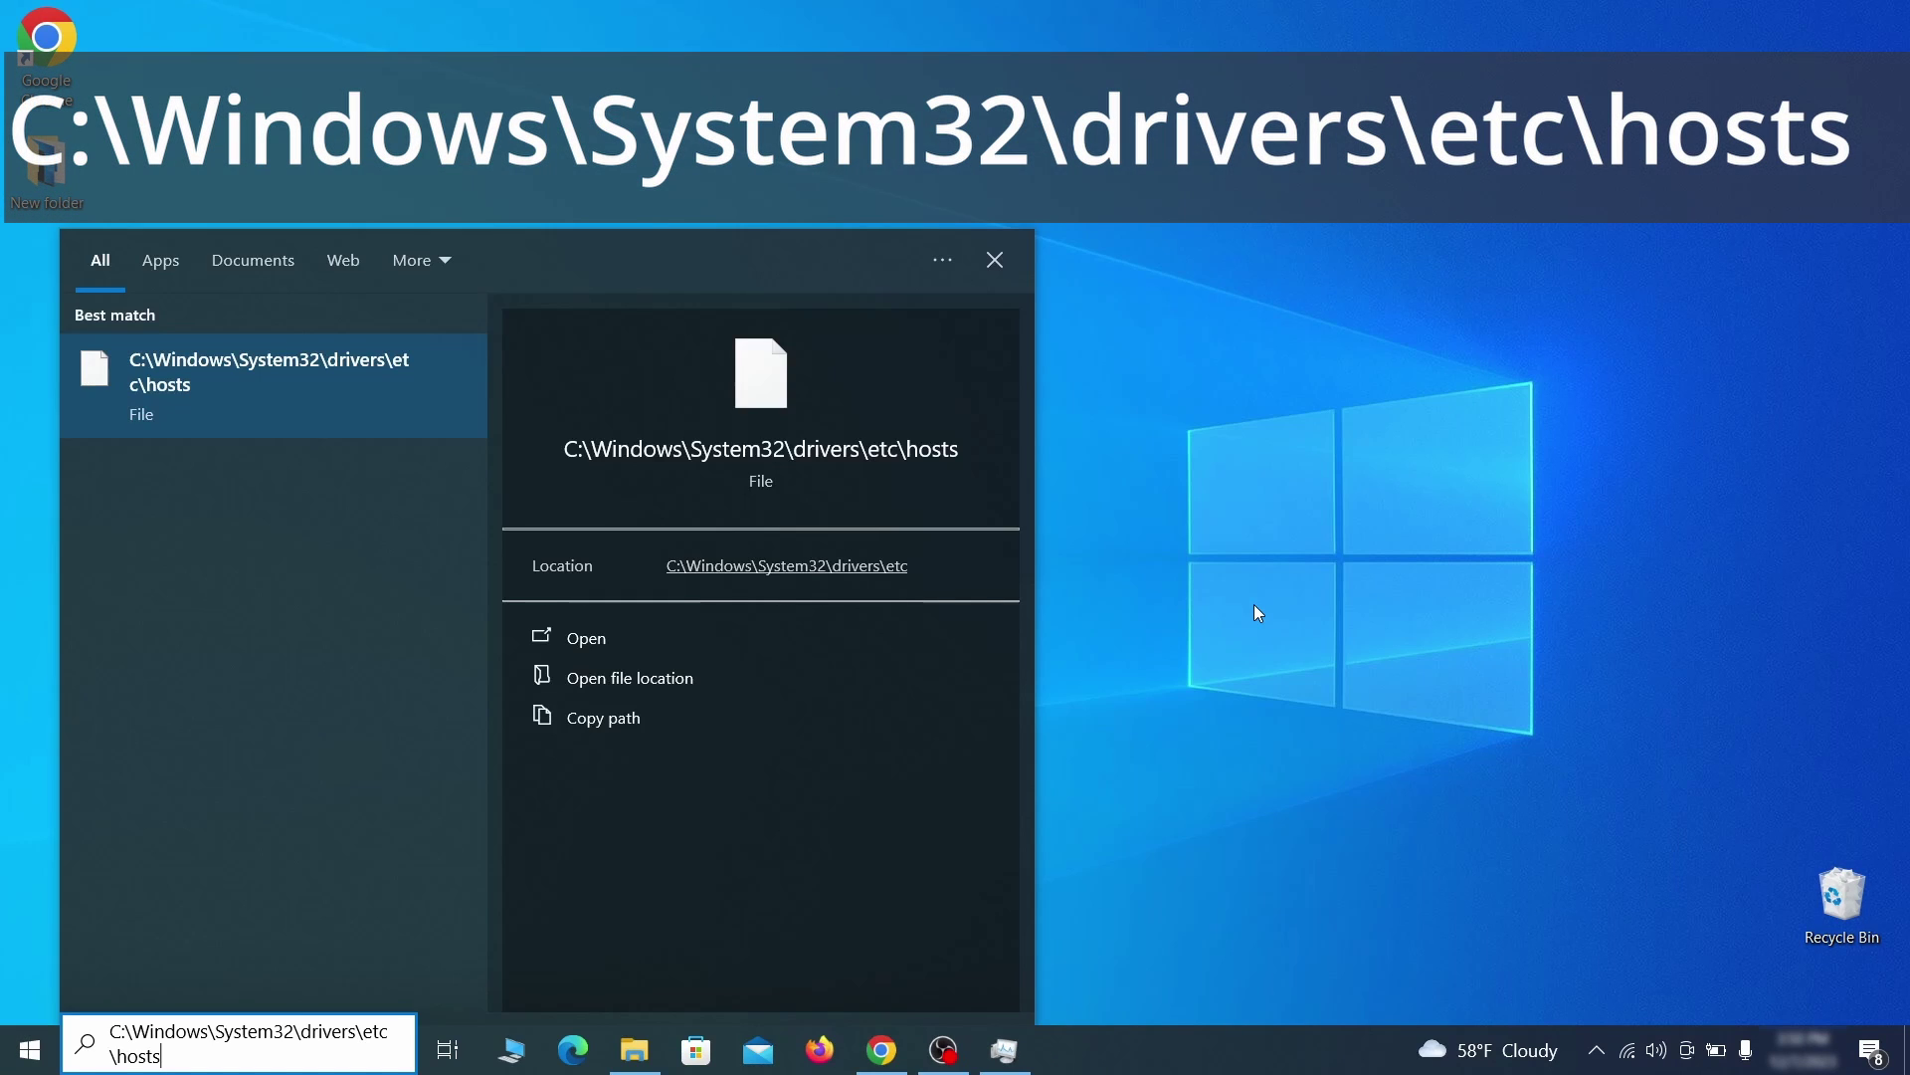
{"action": "key", "text": "Return"}
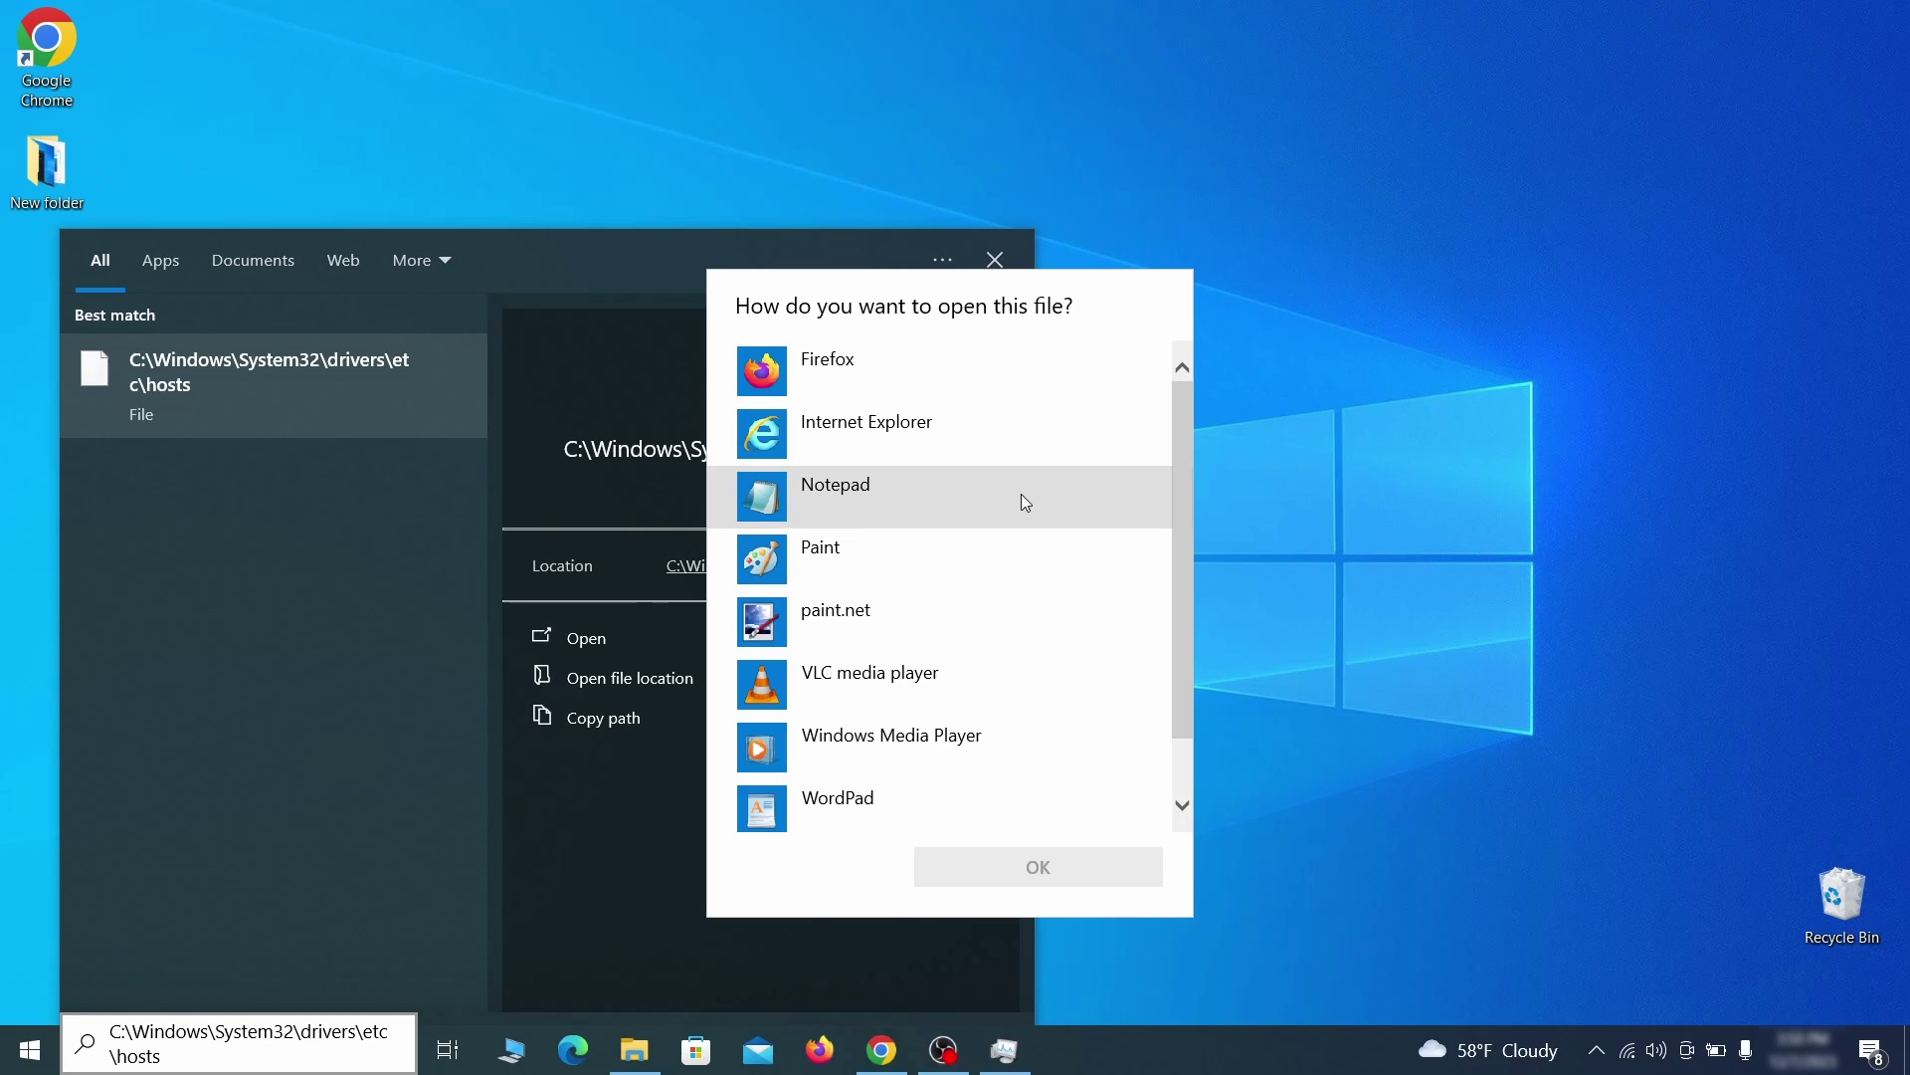
{"action": "double_click", "coordinate": [1020, 494]}
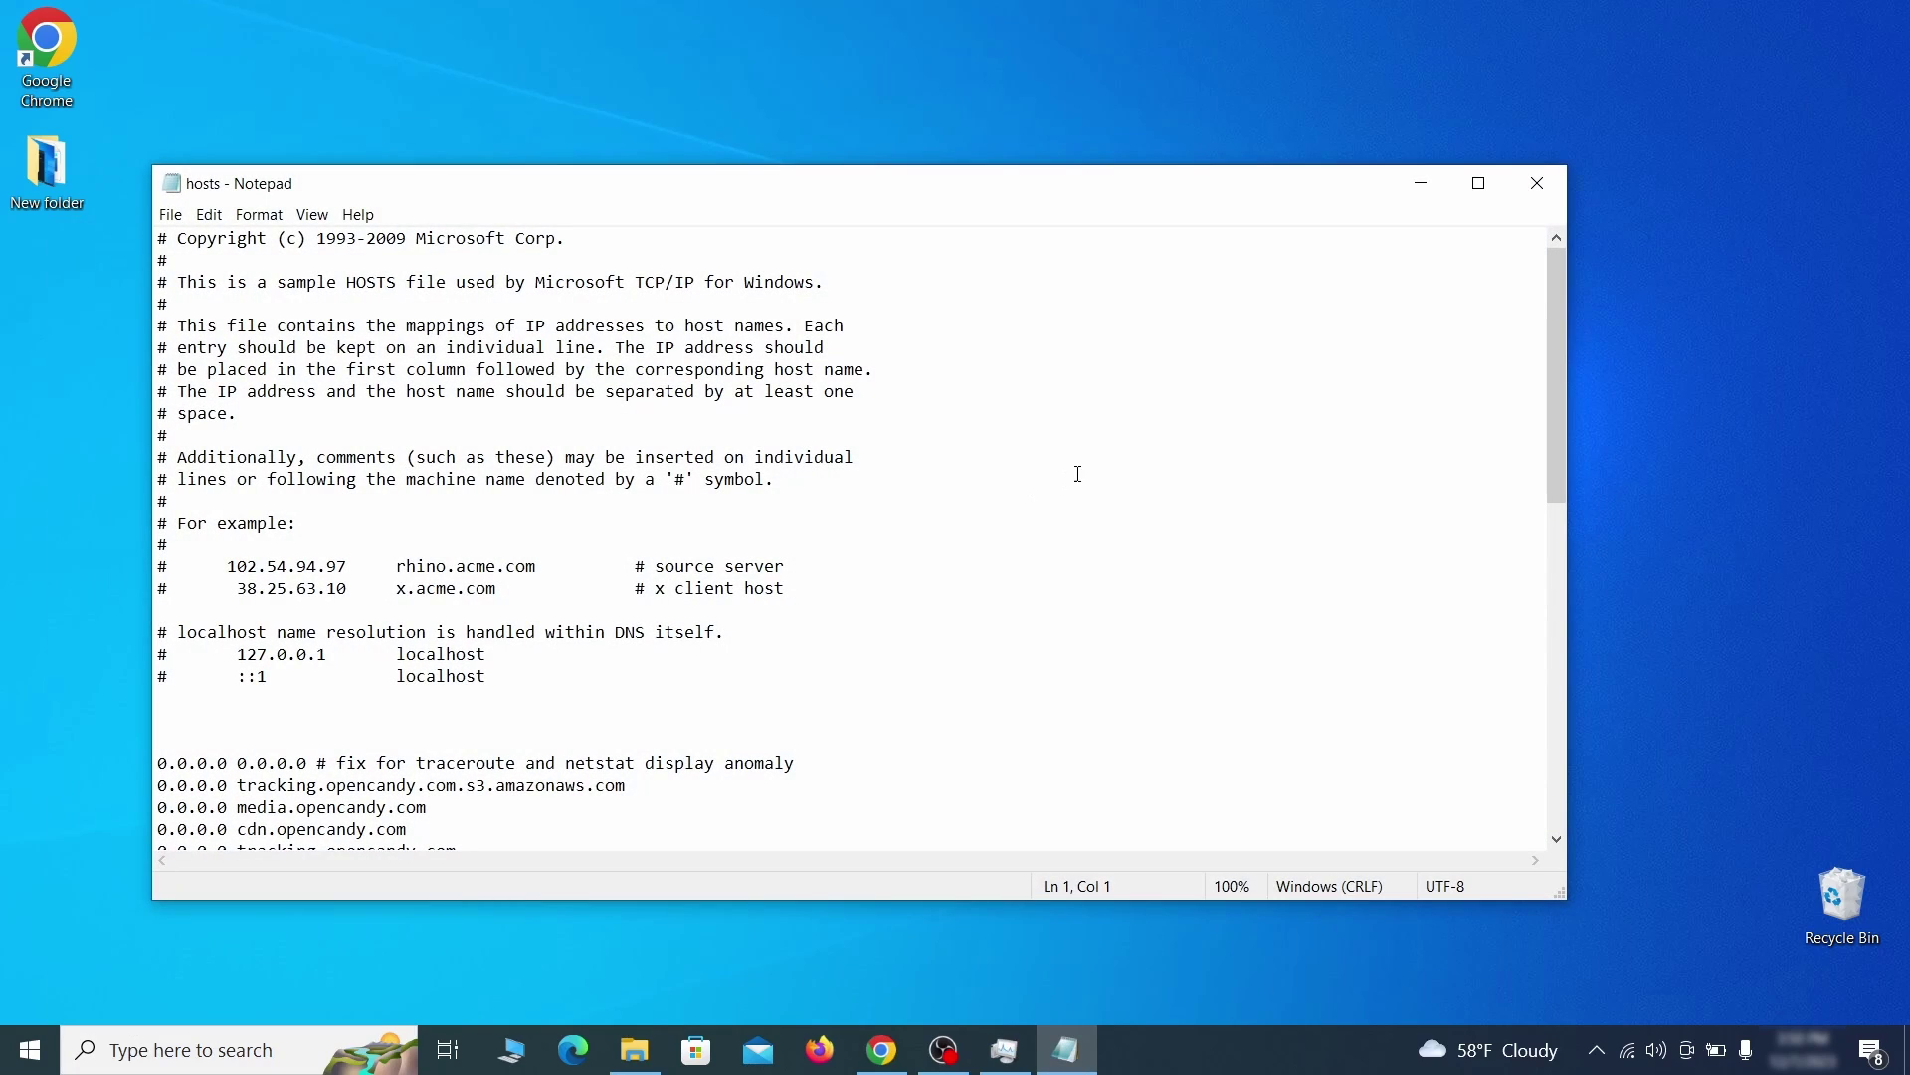
{"action": "scroll", "coordinate": [1079, 472], "scroll_direction": "down", "scroll_amount": 3}
Delete the 0.0.0.0 domain lines below the # fix line and save the hosts file
{"action": "left_click", "coordinate": [181, 502]}
{"action": "double_click", "coordinate": [160, 567]}
{"action": "left_click", "coordinate": [184, 533]}
{"action": "scroll", "coordinate": [513, 672], "scroll_direction": "down", "scroll_amount": 1}
{"action": "mouse_move", "coordinate": [158, 563]}
{"action": "left_mouse_down"}
{"action": "mouse_move", "coordinate": [512, 672]}
{"action": "mouse_move", "coordinate": [461, 752]}
{"action": "mouse_move", "coordinate": [481, 802]}
{"action": "left_mouse_up"}
{"action": "scroll", "coordinate": [546, 657], "scroll_direction": "down", "scroll_amount": 4}
{"action": "scroll", "coordinate": [546, 657], "scroll_direction": "down", "scroll_amount": 4}
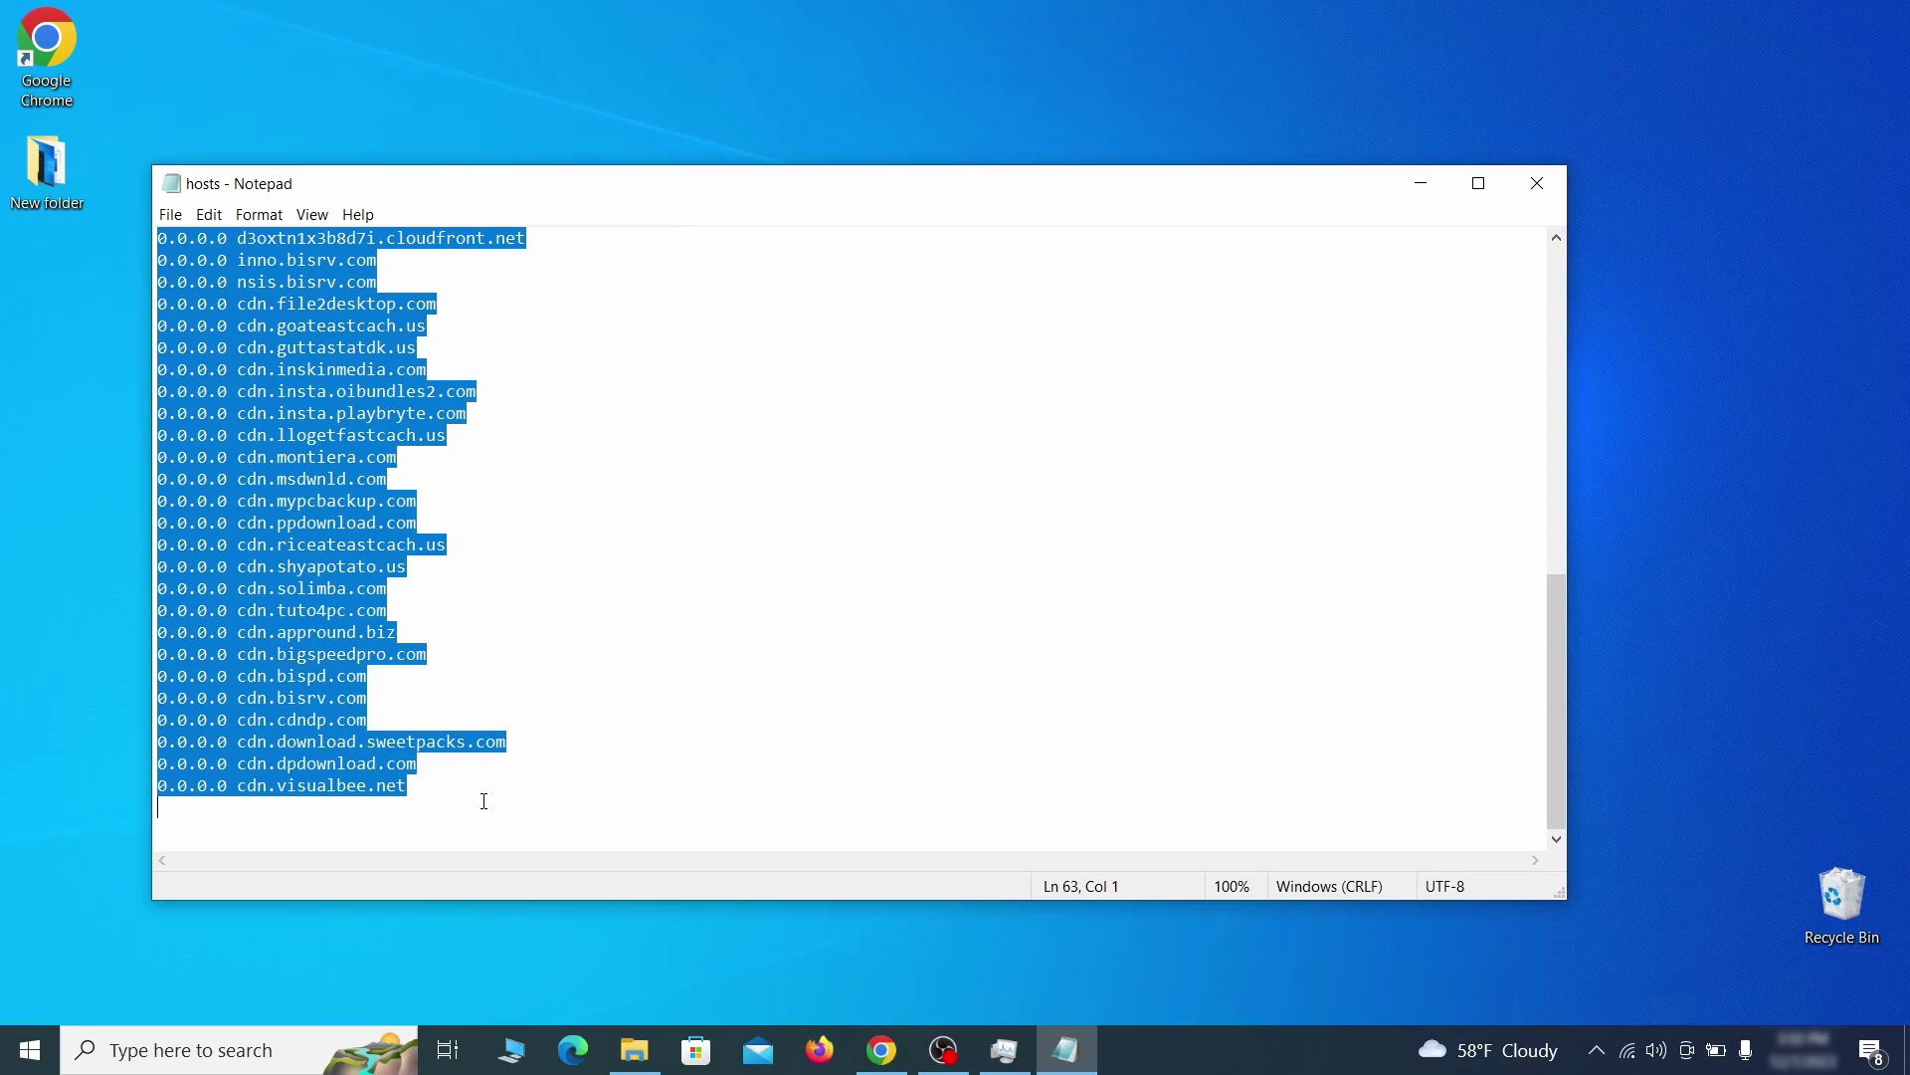
{"action": "key", "text": "Delete"}
{"action": "left_click", "coordinate": [170, 213]}
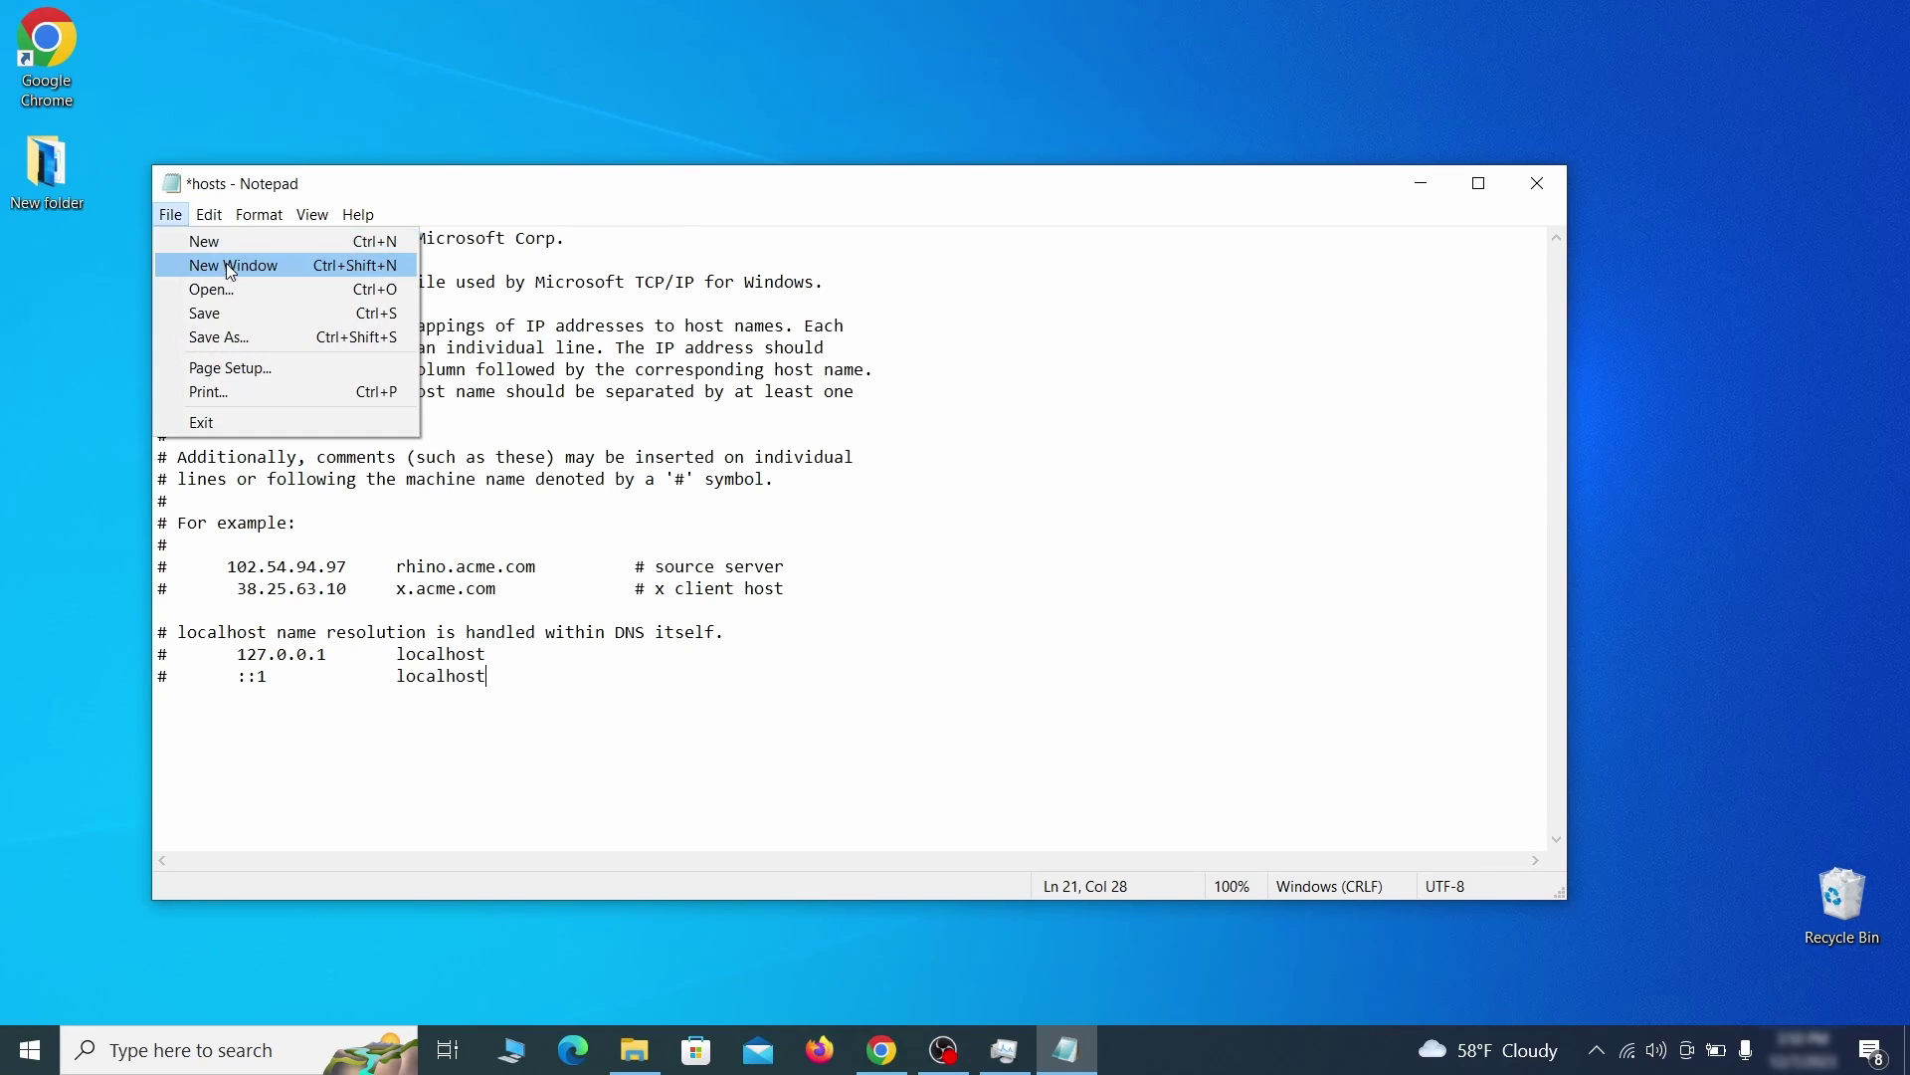
{"action": "left_click", "coordinate": [246, 310]}
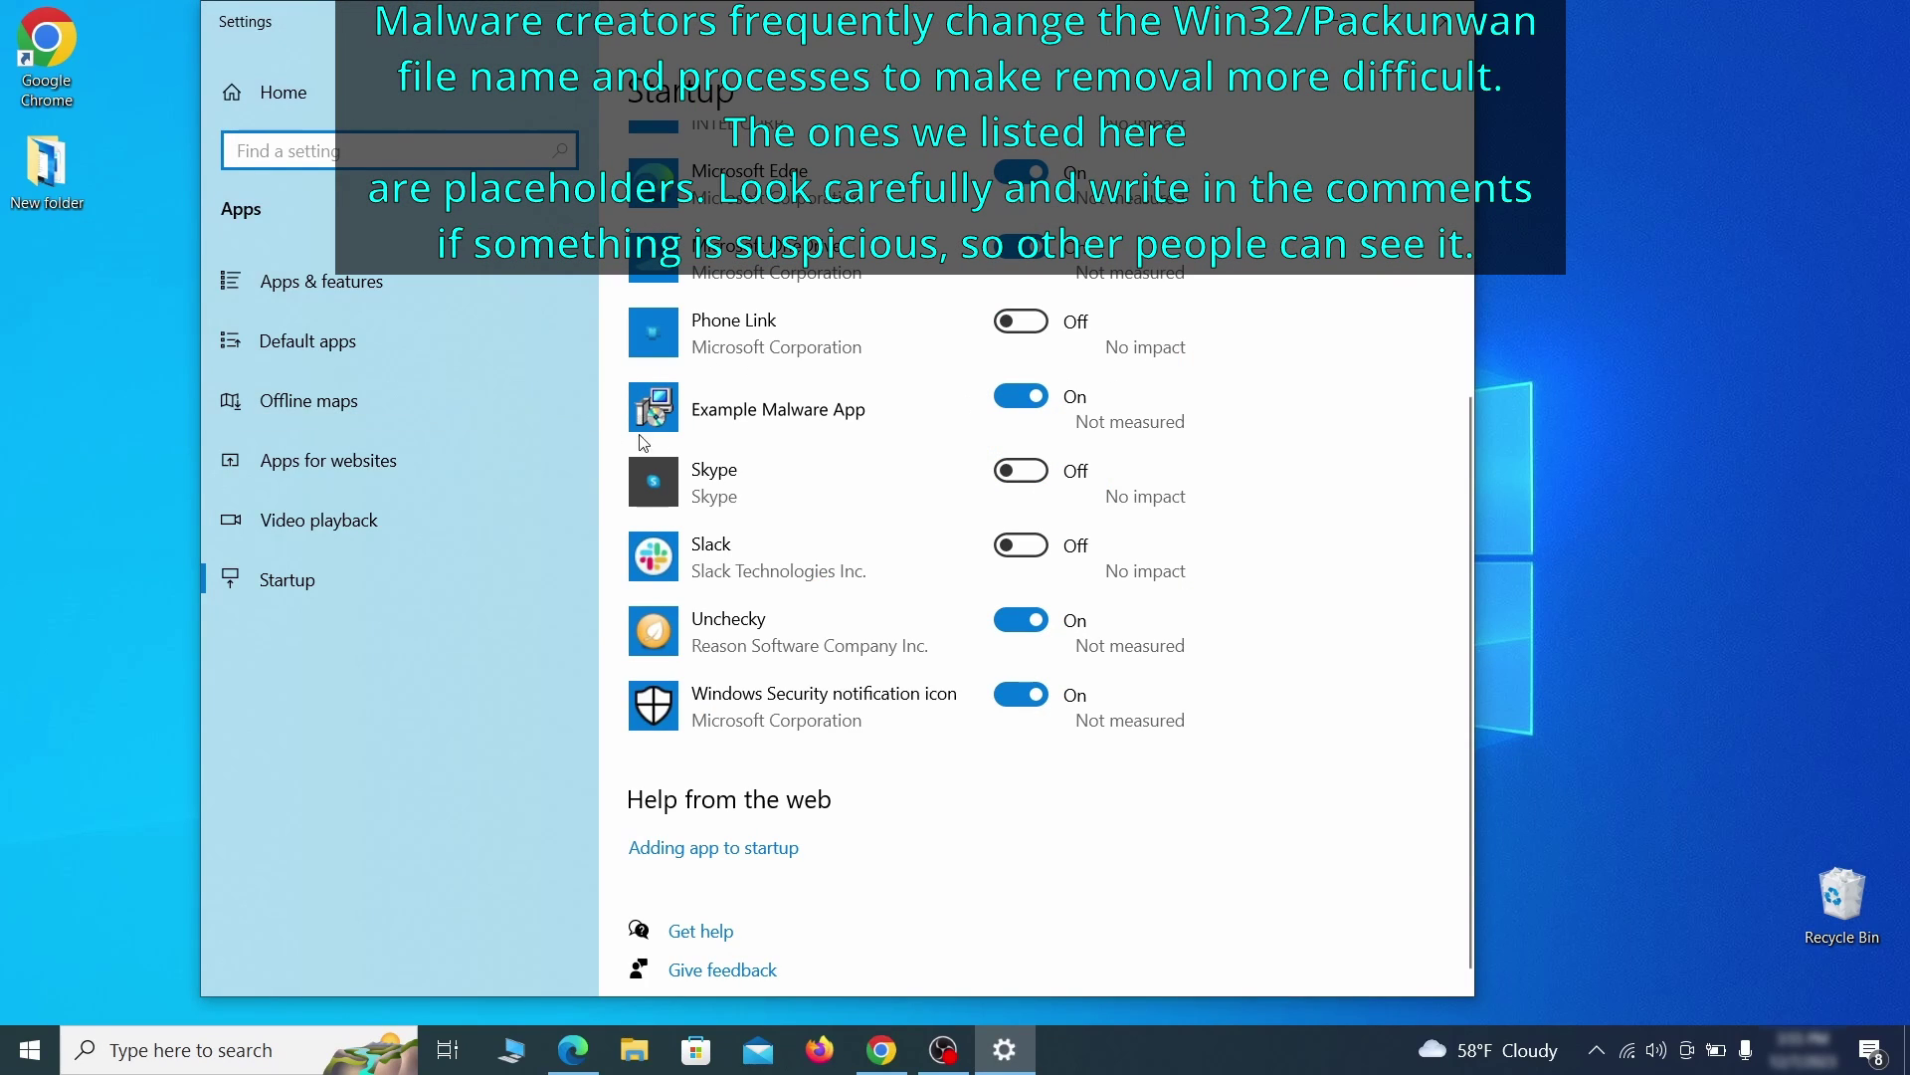
Switch Example Malware App's startup entry off, close Settings and begin a Task Scheduler search
{"action": "left_click", "coordinate": [1023, 403]}
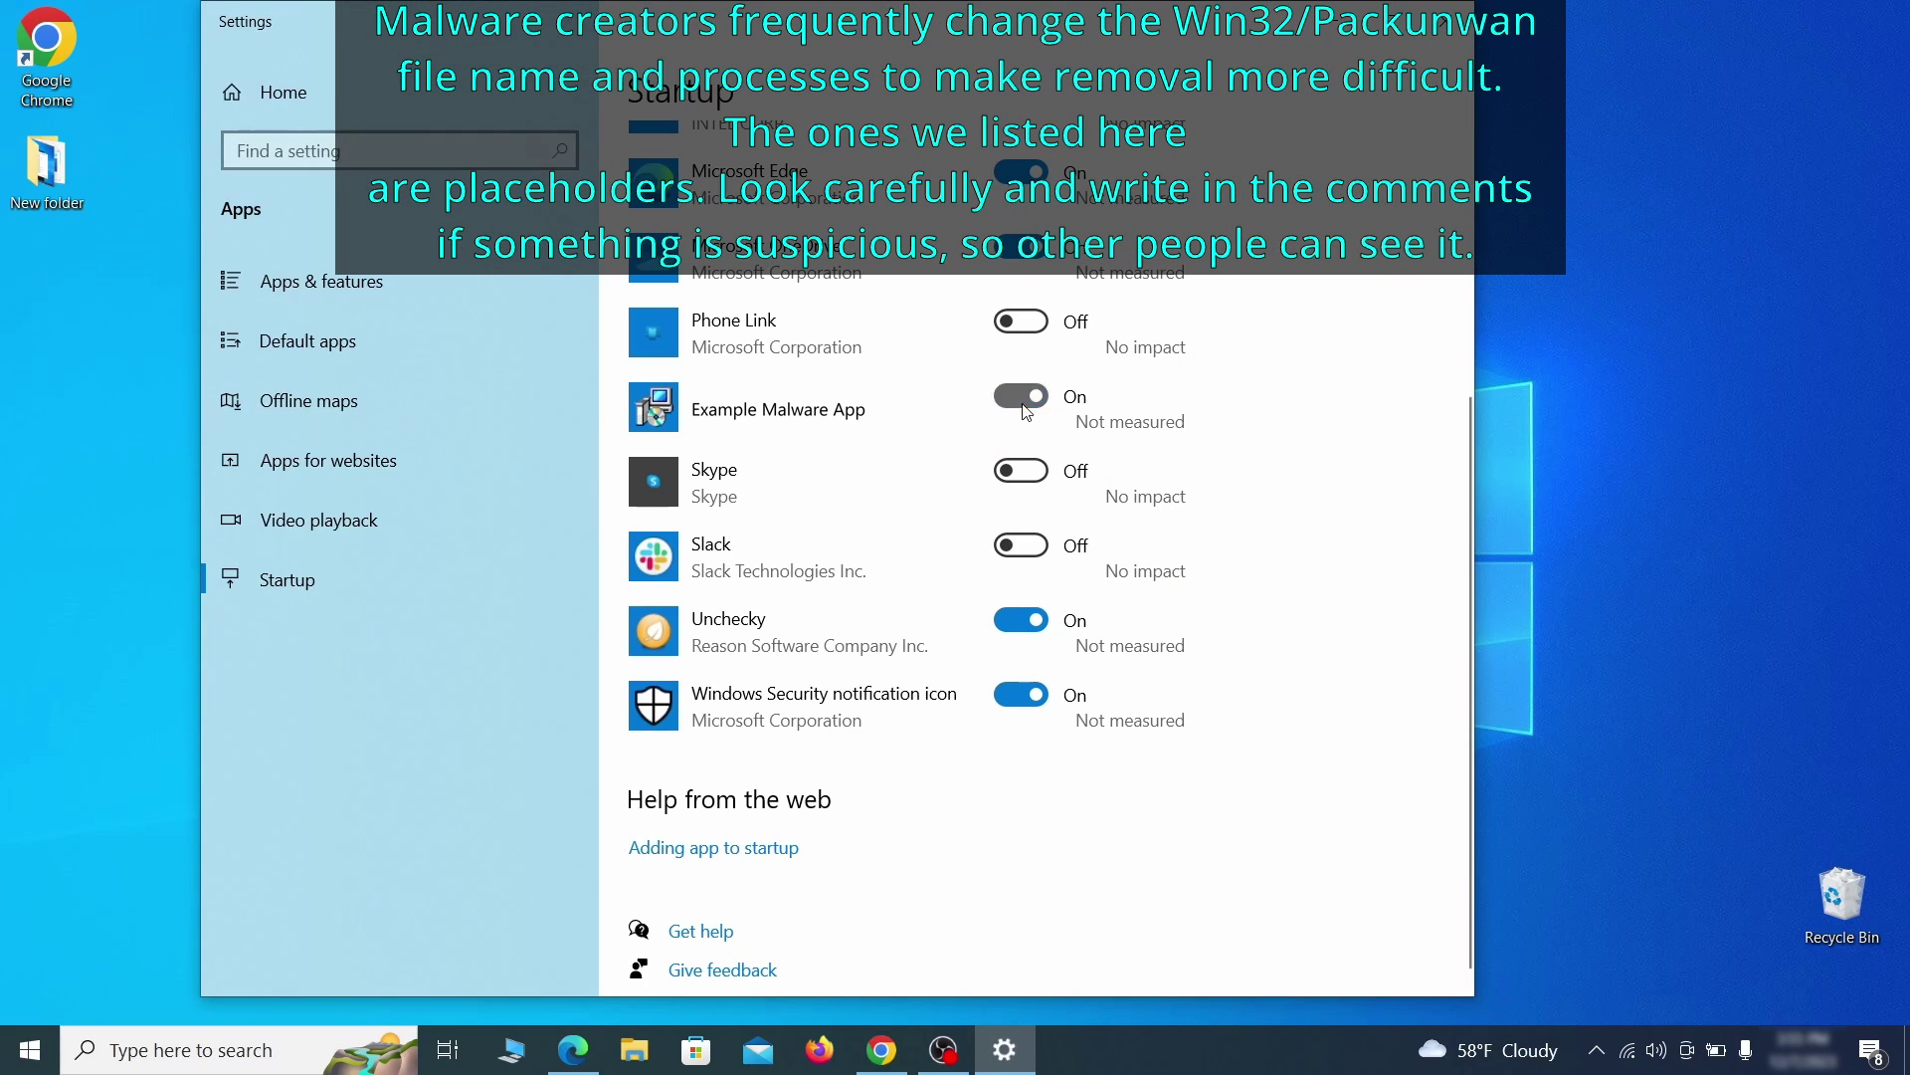
{"action": "left_click", "coordinate": [1442, 21]}
{"action": "key", "text": "super"}
{"action": "type", "text": "task schedu"}
Launch Task Scheduler and select the Example Malware App task in the library
{"action": "key", "text": "Return"}
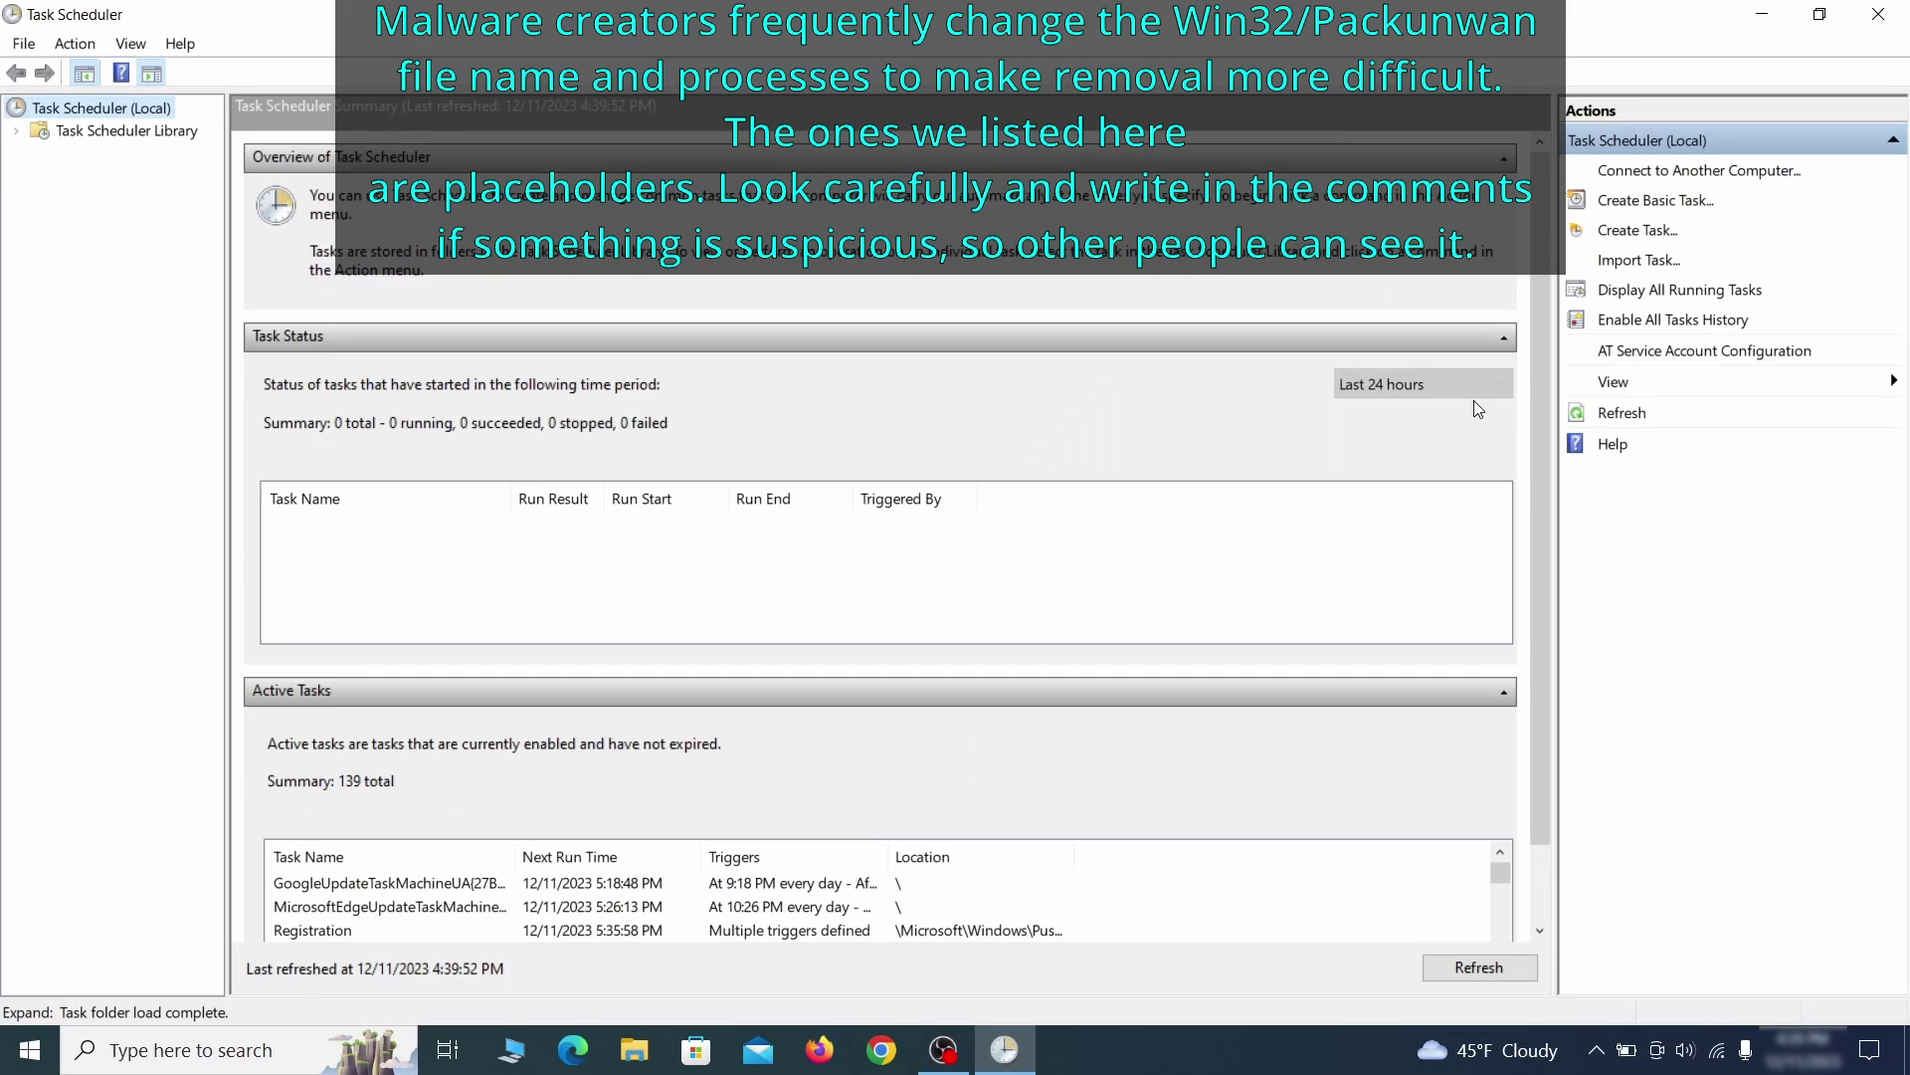
{"action": "left_click", "coordinate": [172, 131]}
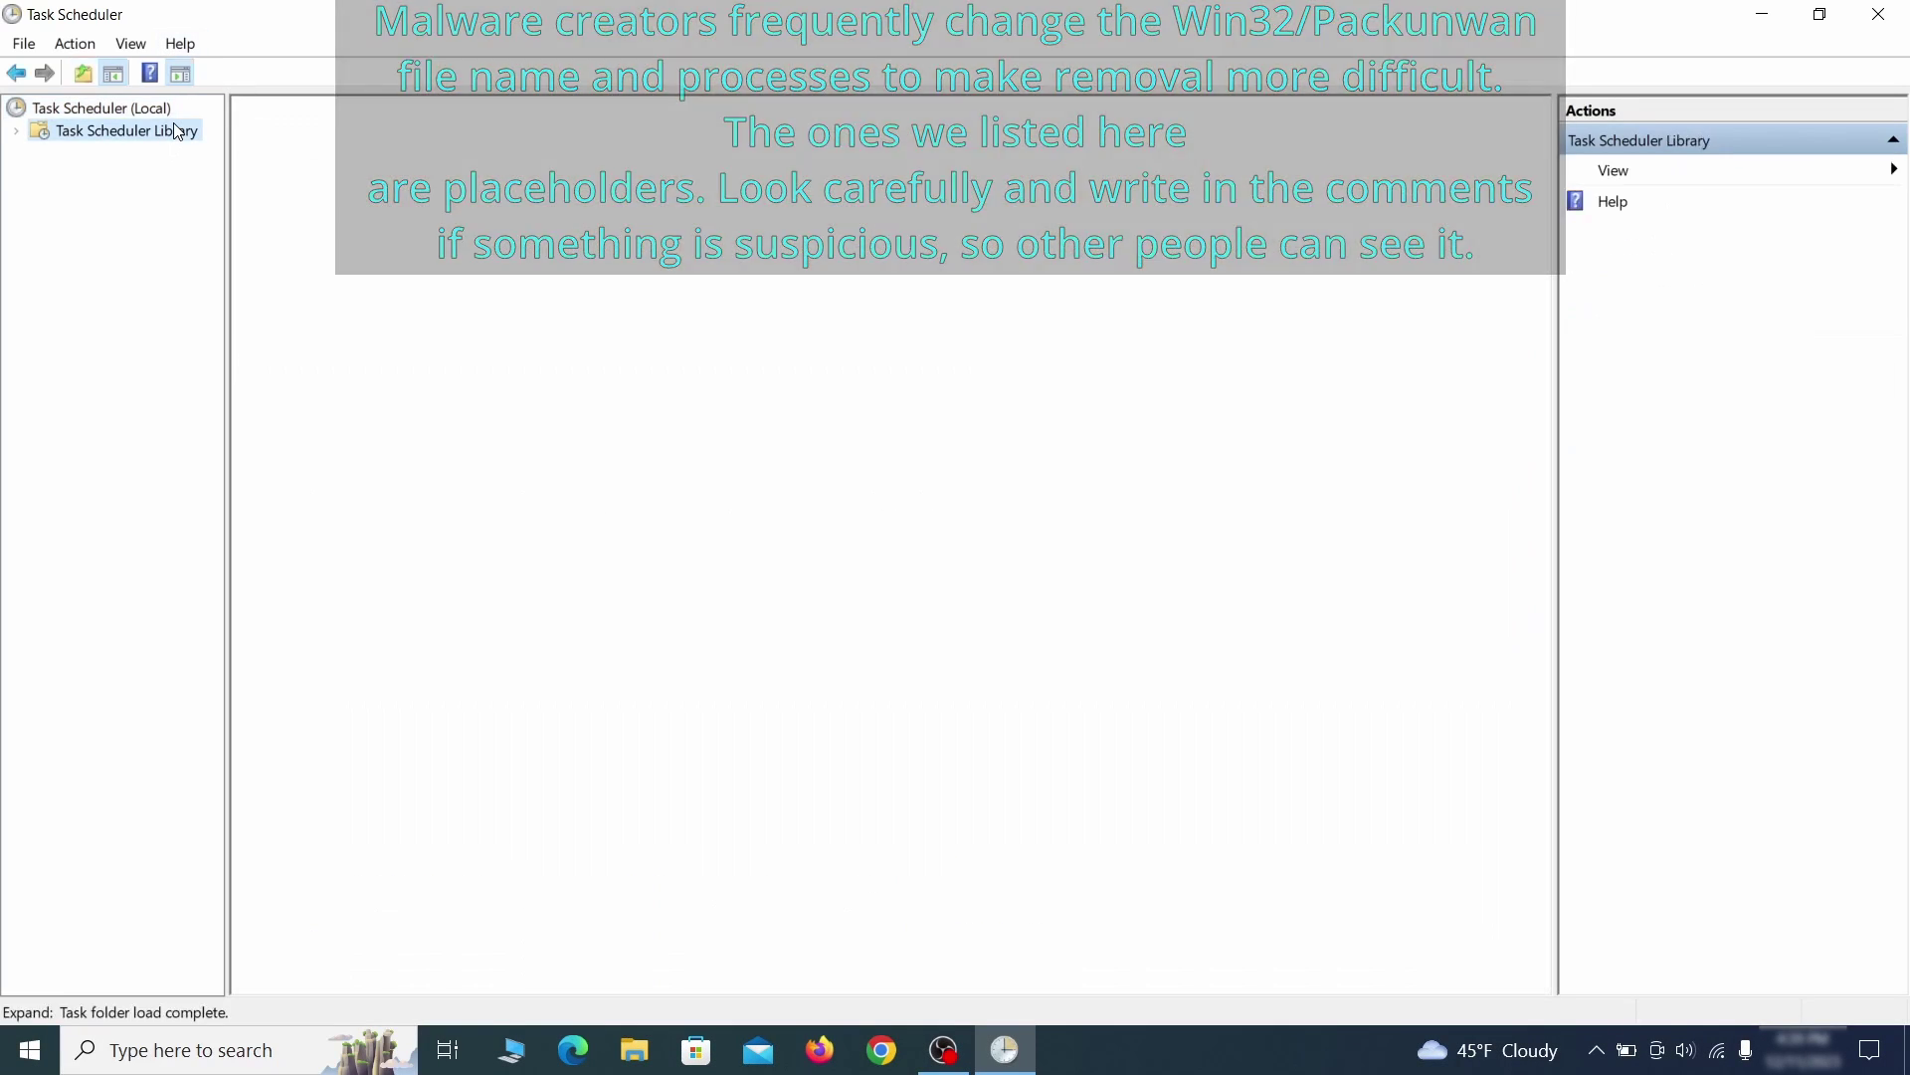
{"action": "left_click", "coordinate": [262, 592]}
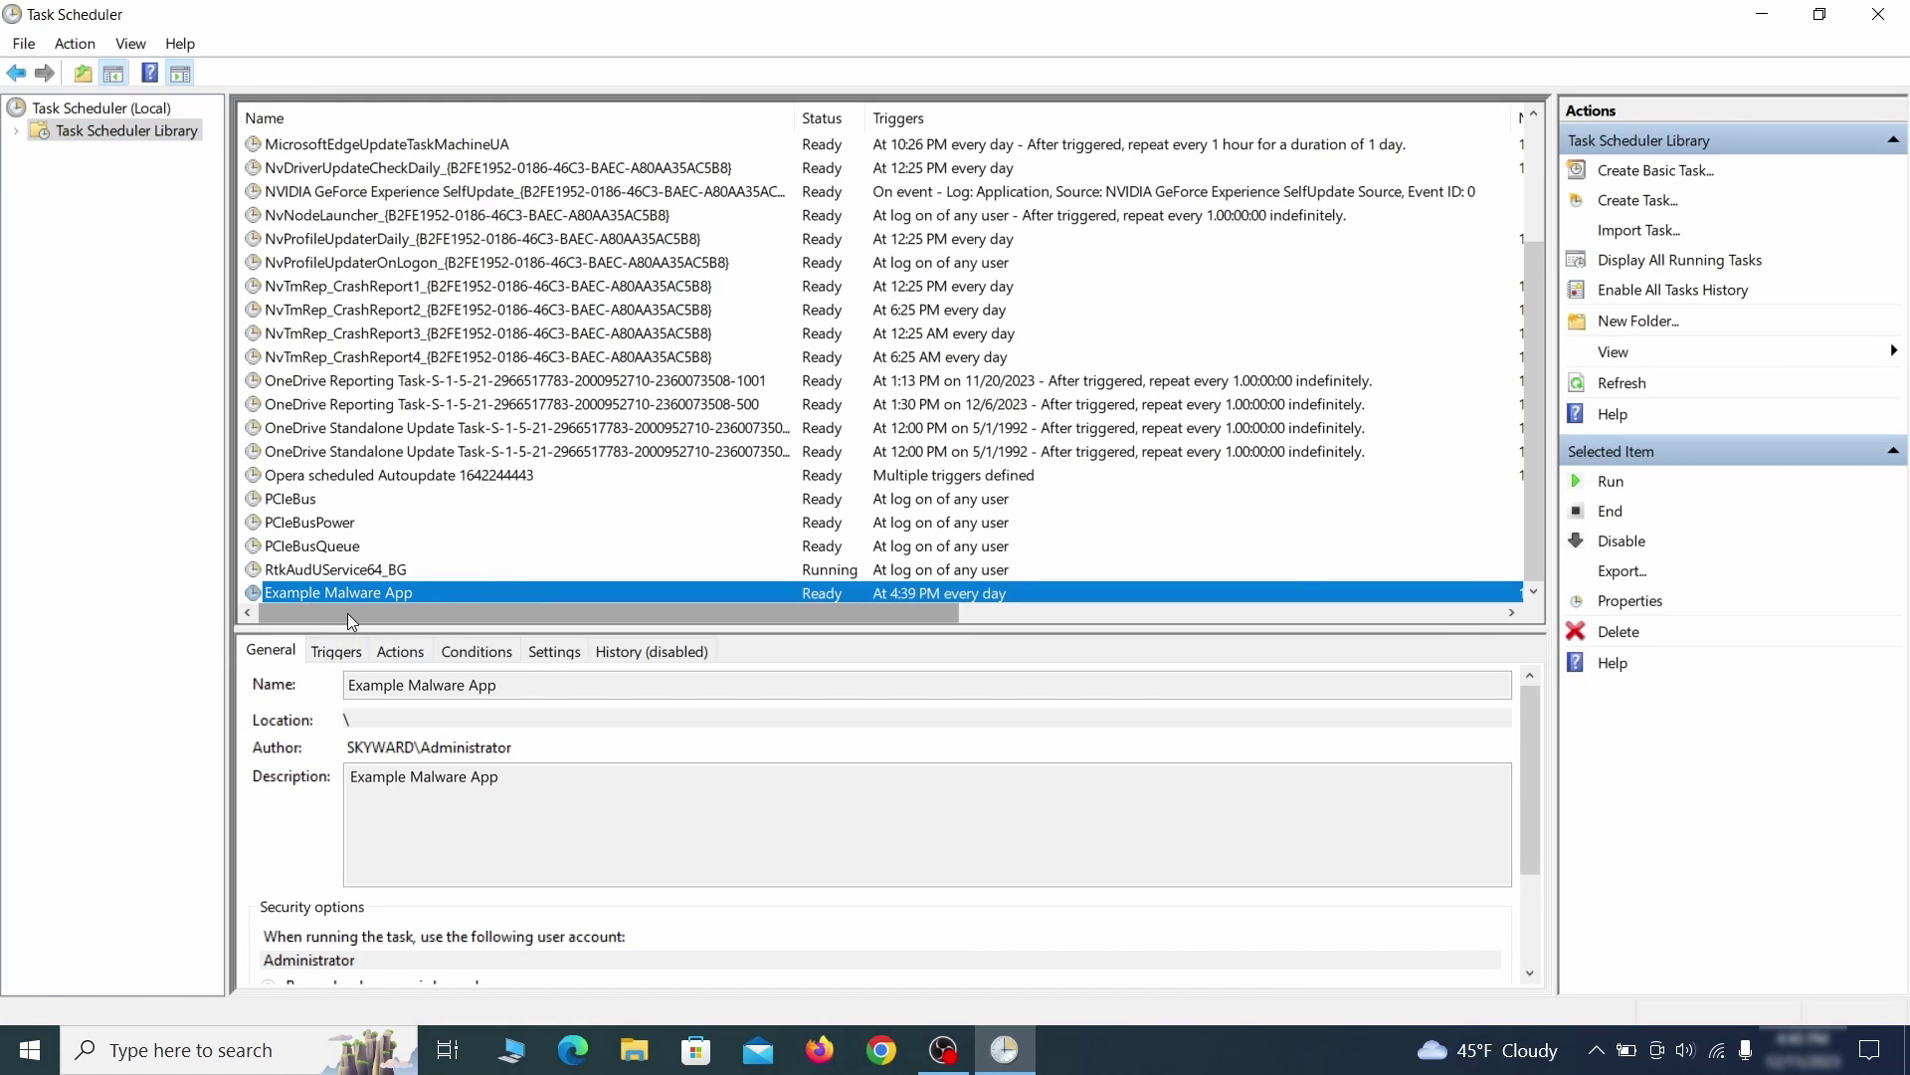
Check the Example Malware App task's Triggers and Actions in its Properties
{"action": "right_click", "coordinate": [549, 595]}
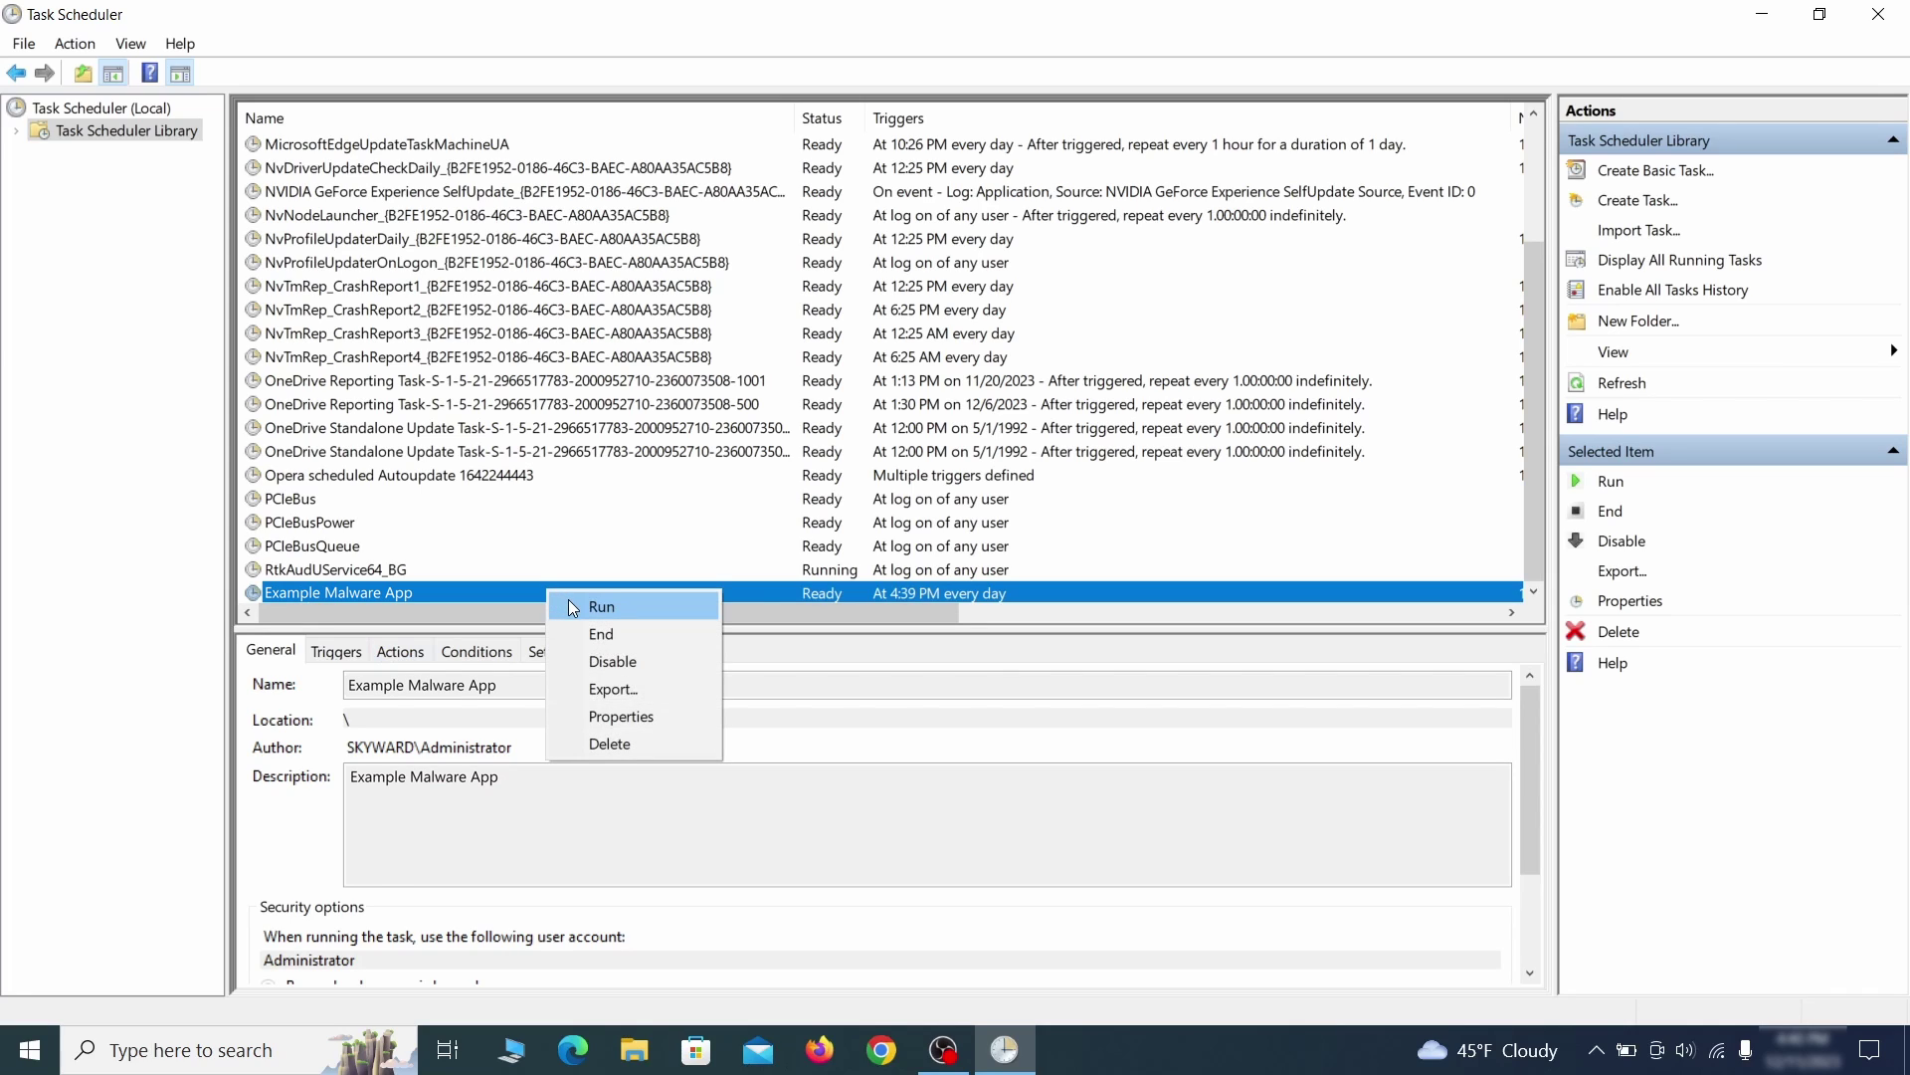
{"action": "left_click", "coordinate": [629, 720]}
{"action": "left_click", "coordinate": [218, 165]}
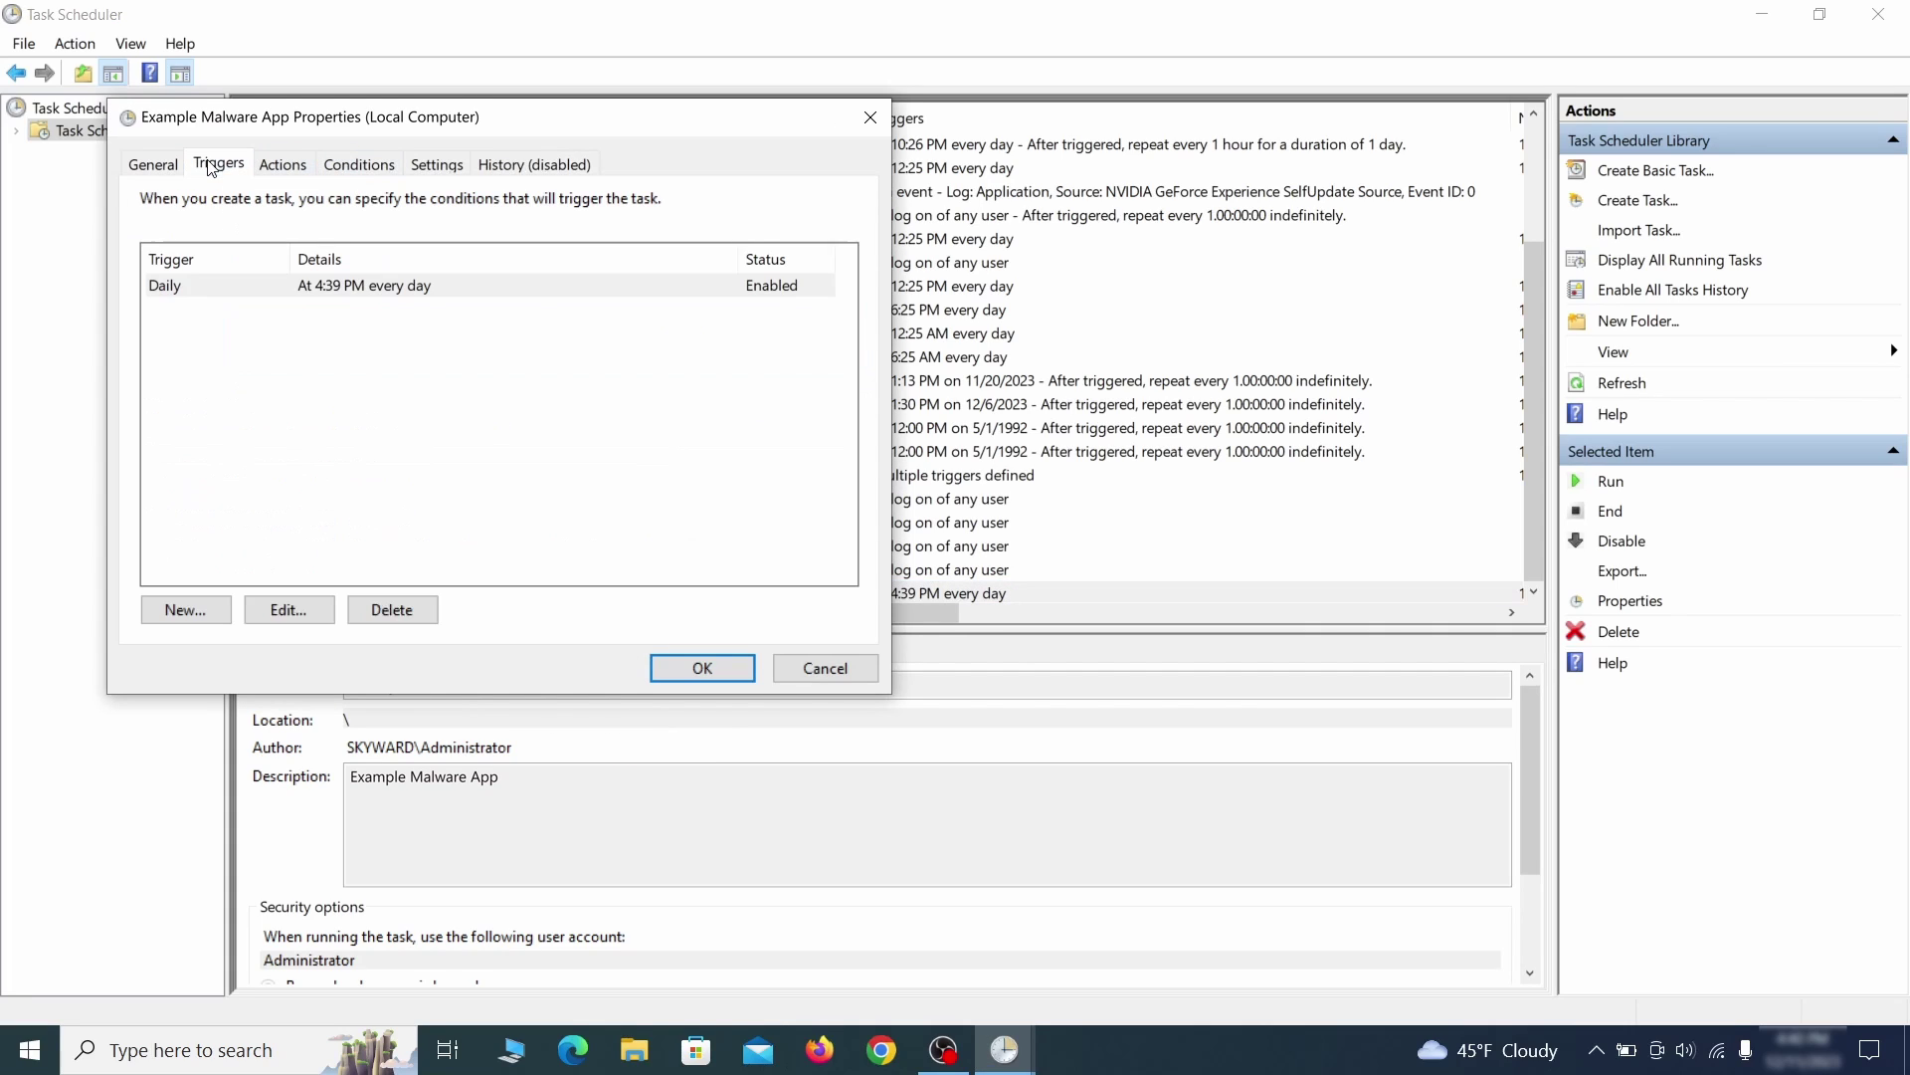
{"action": "left_click", "coordinate": [287, 165]}
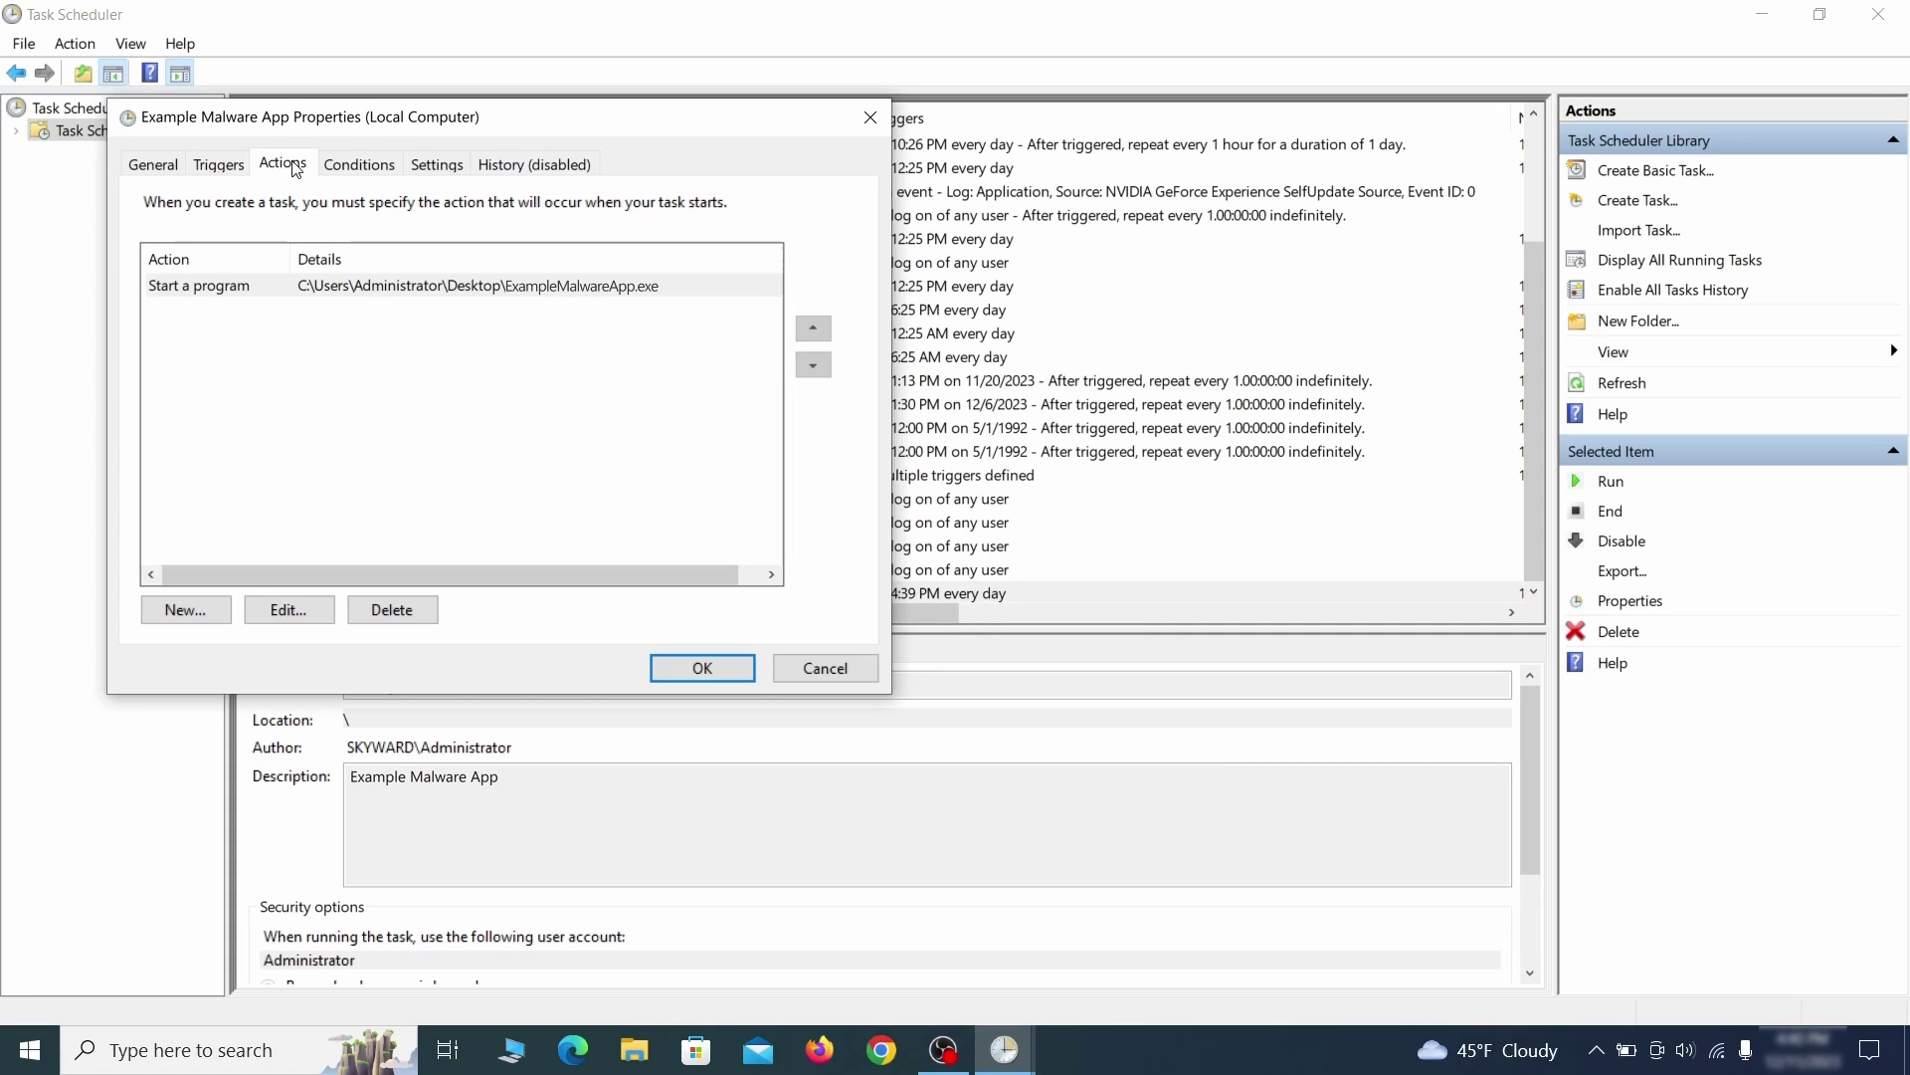
Close the properties and request deletion of the Example Malware App task
{"action": "key", "text": "Escape"}
{"action": "right_click", "coordinate": [614, 591]}
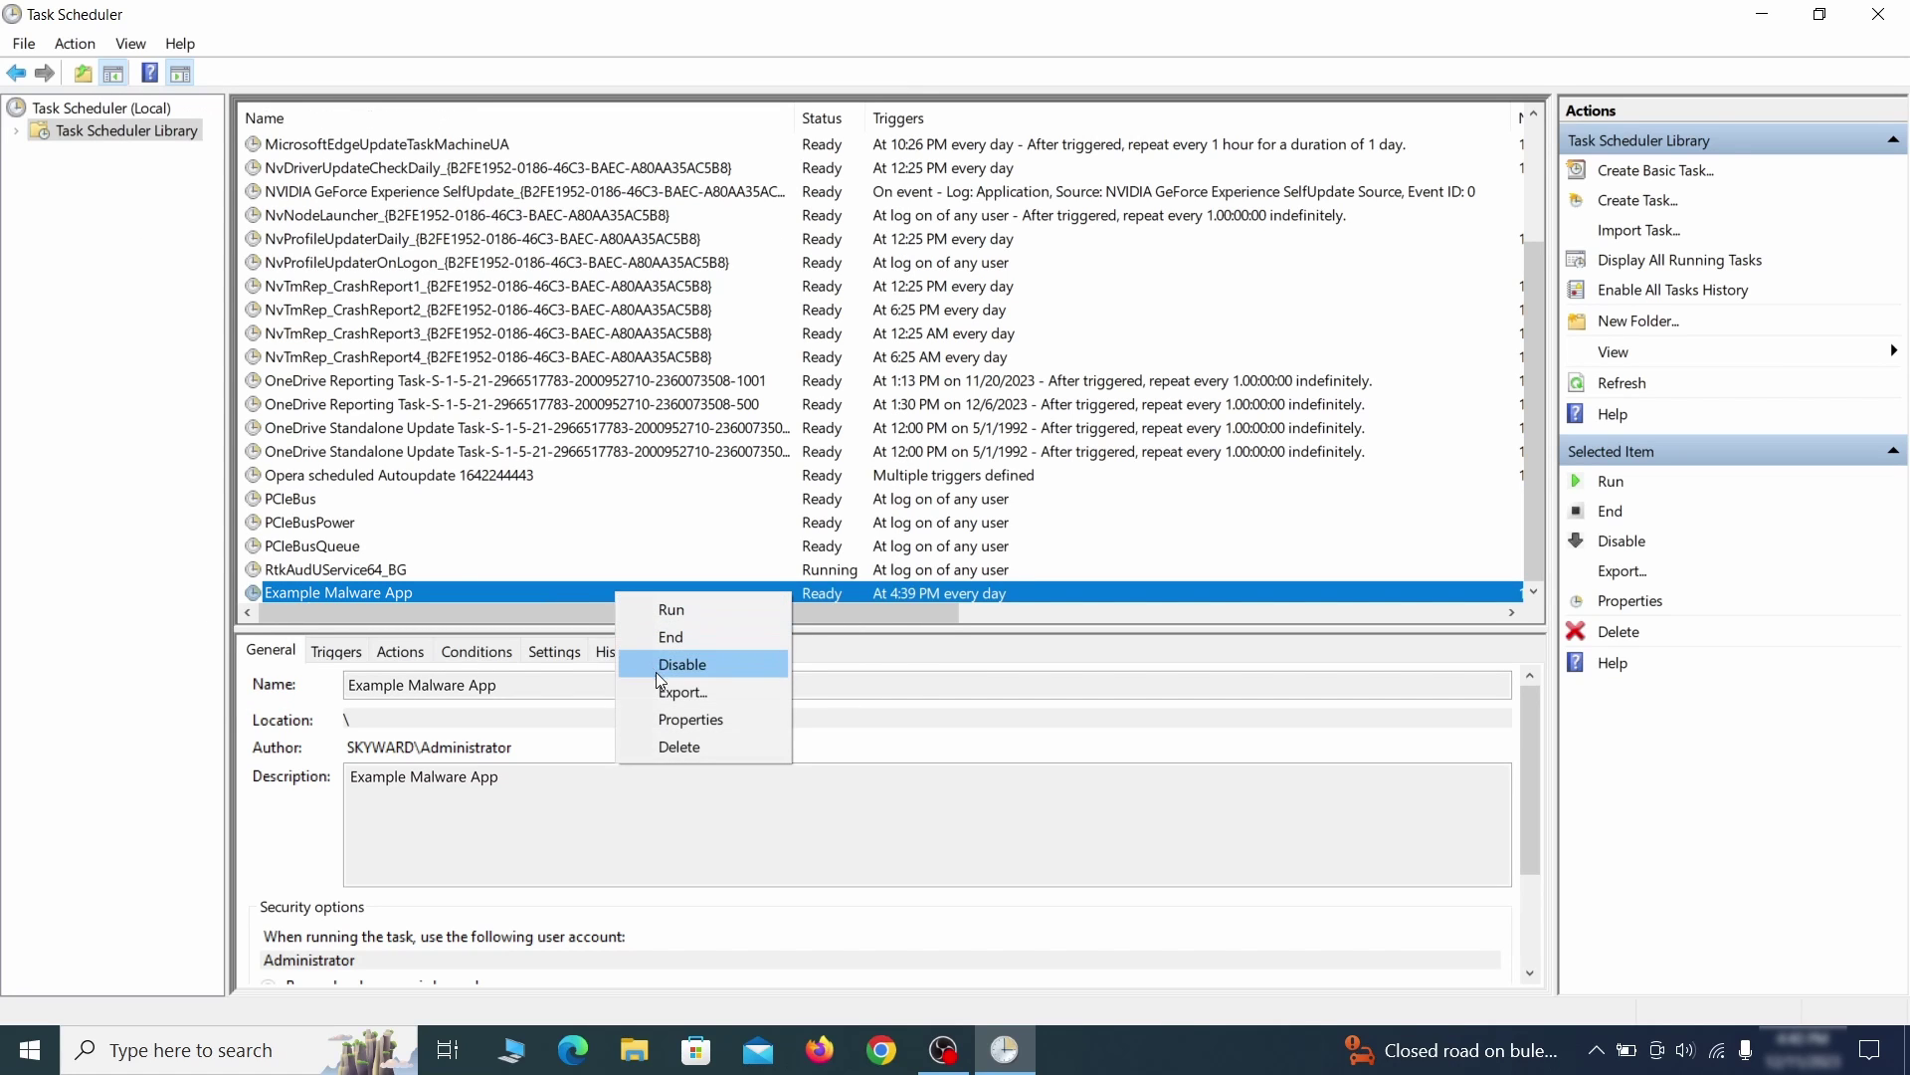
{"action": "left_click", "coordinate": [678, 745]}
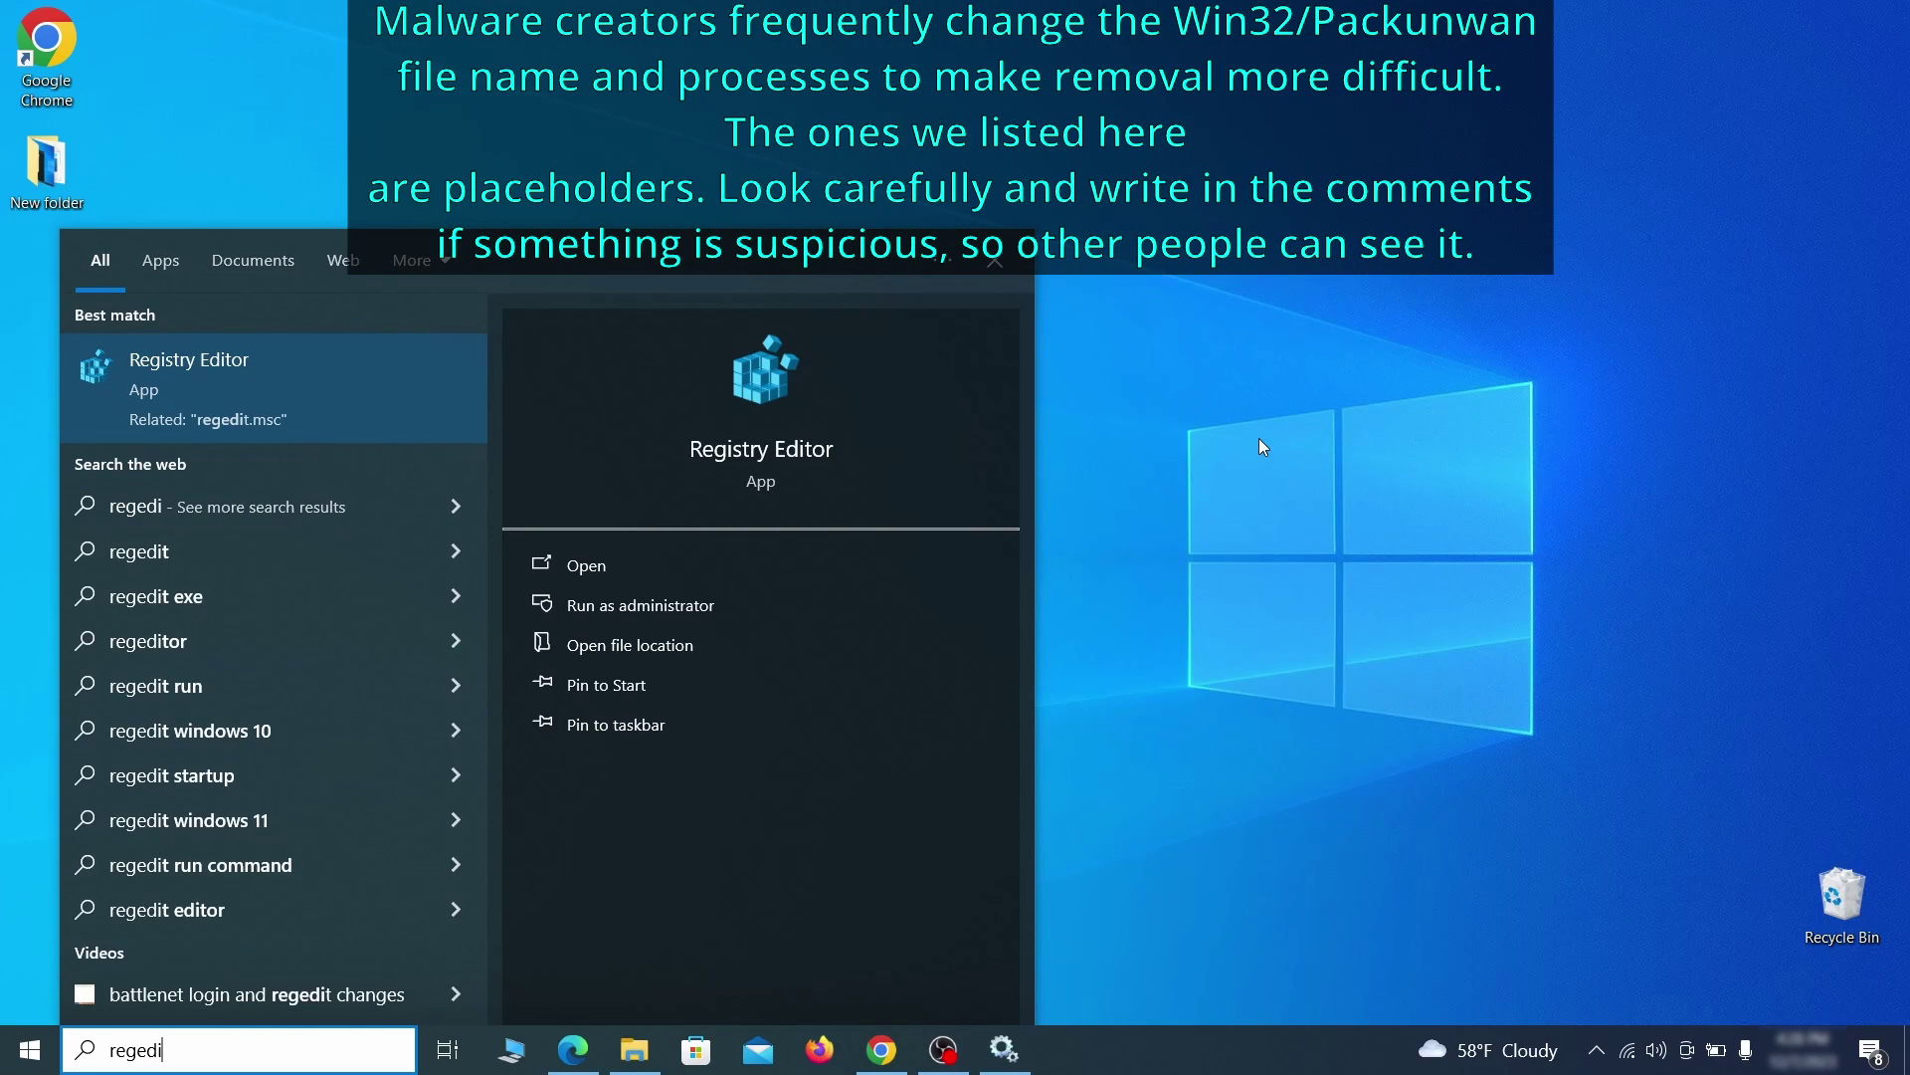
{"action": "type", "text": "t"}
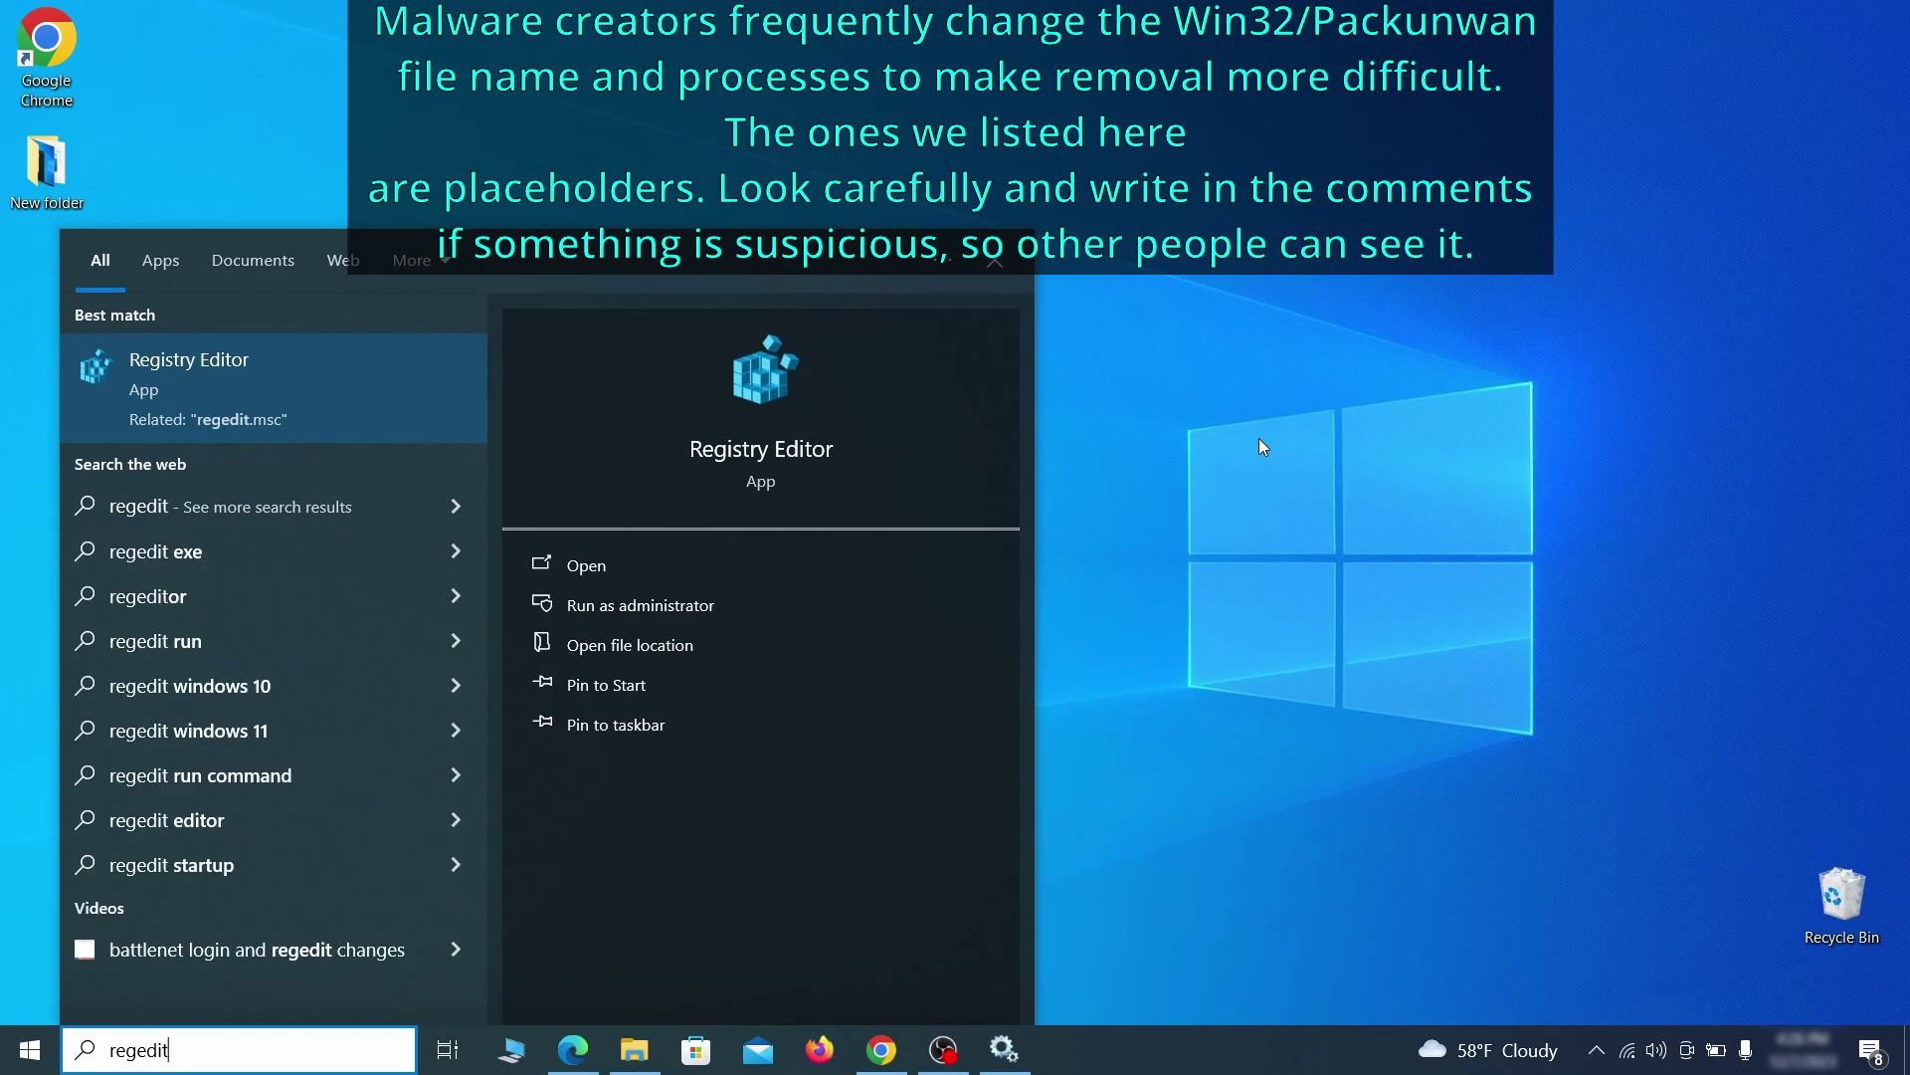
Run Registry Editor as administrator and export a registry backup to the desktop
{"action": "right_click", "coordinate": [354, 374]}
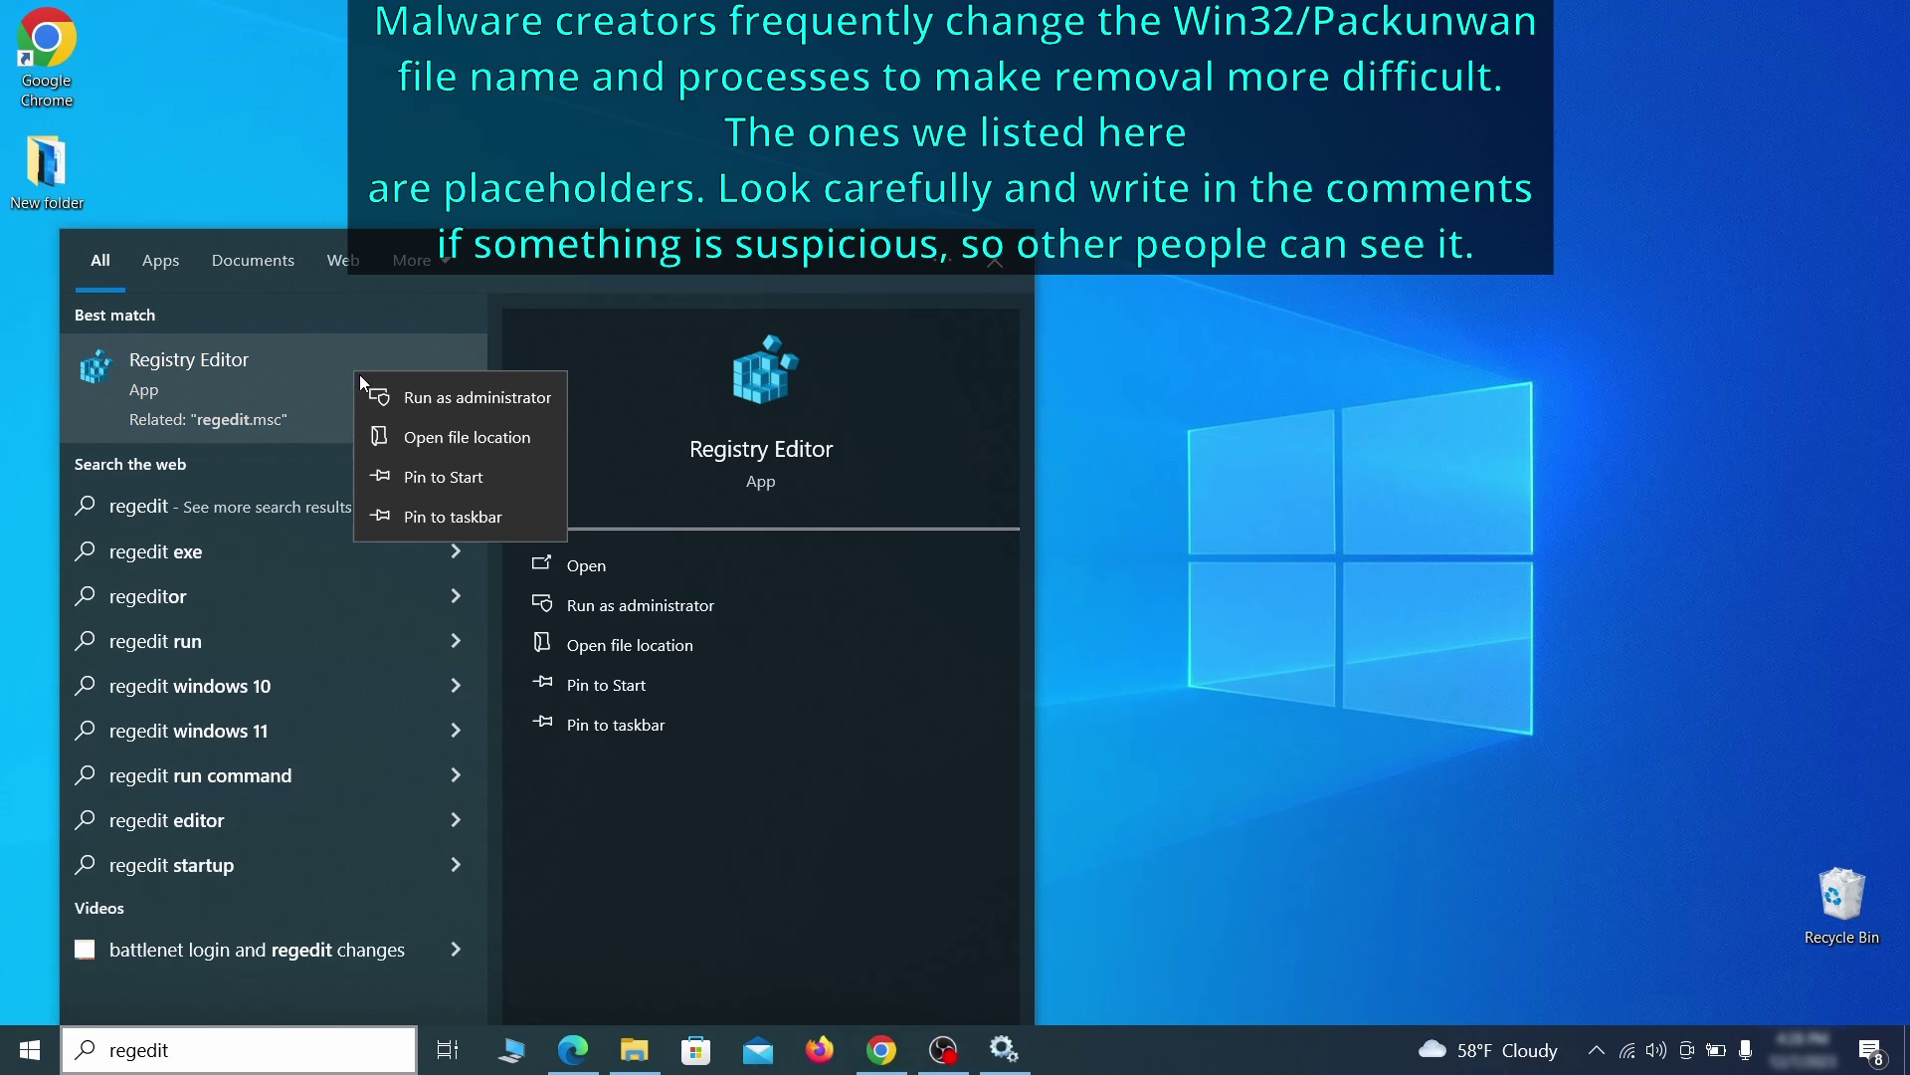
{"action": "left_click", "coordinate": [462, 399]}
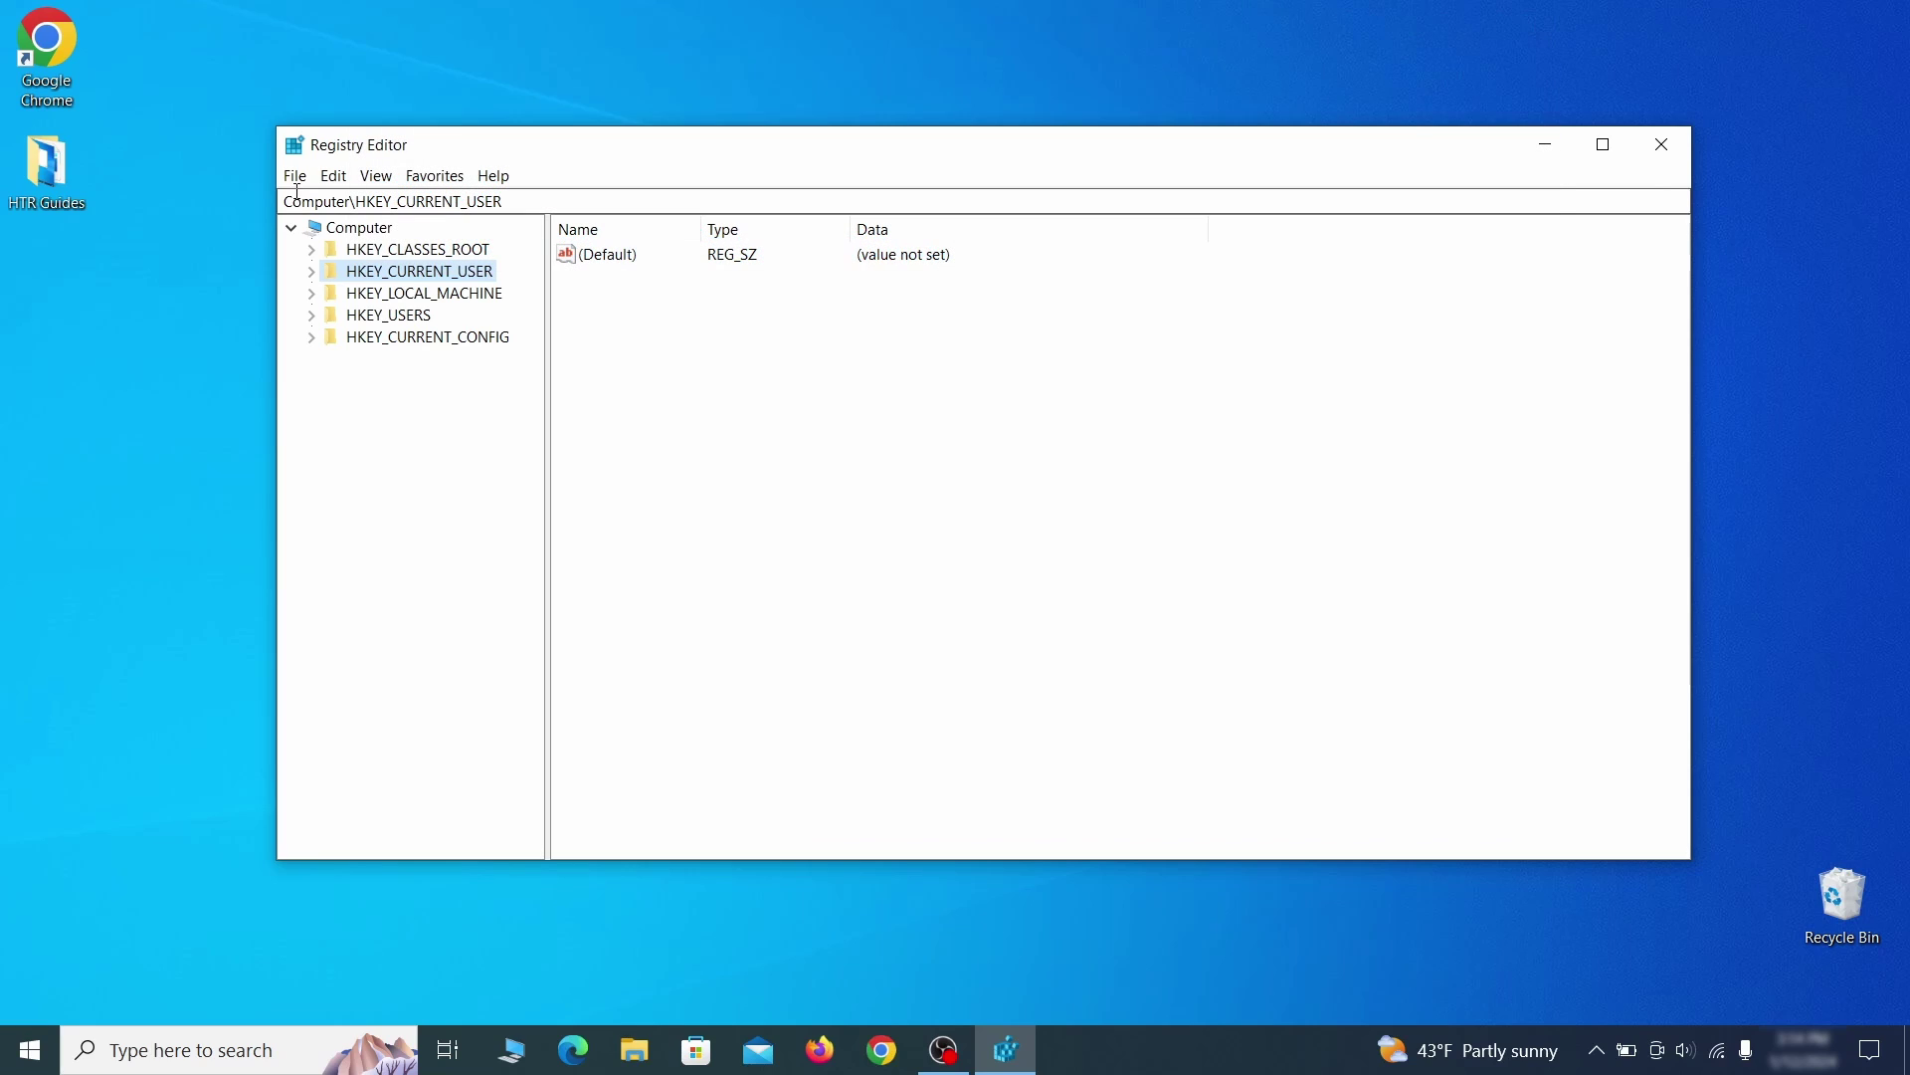
{"action": "left_click", "coordinate": [295, 176]}
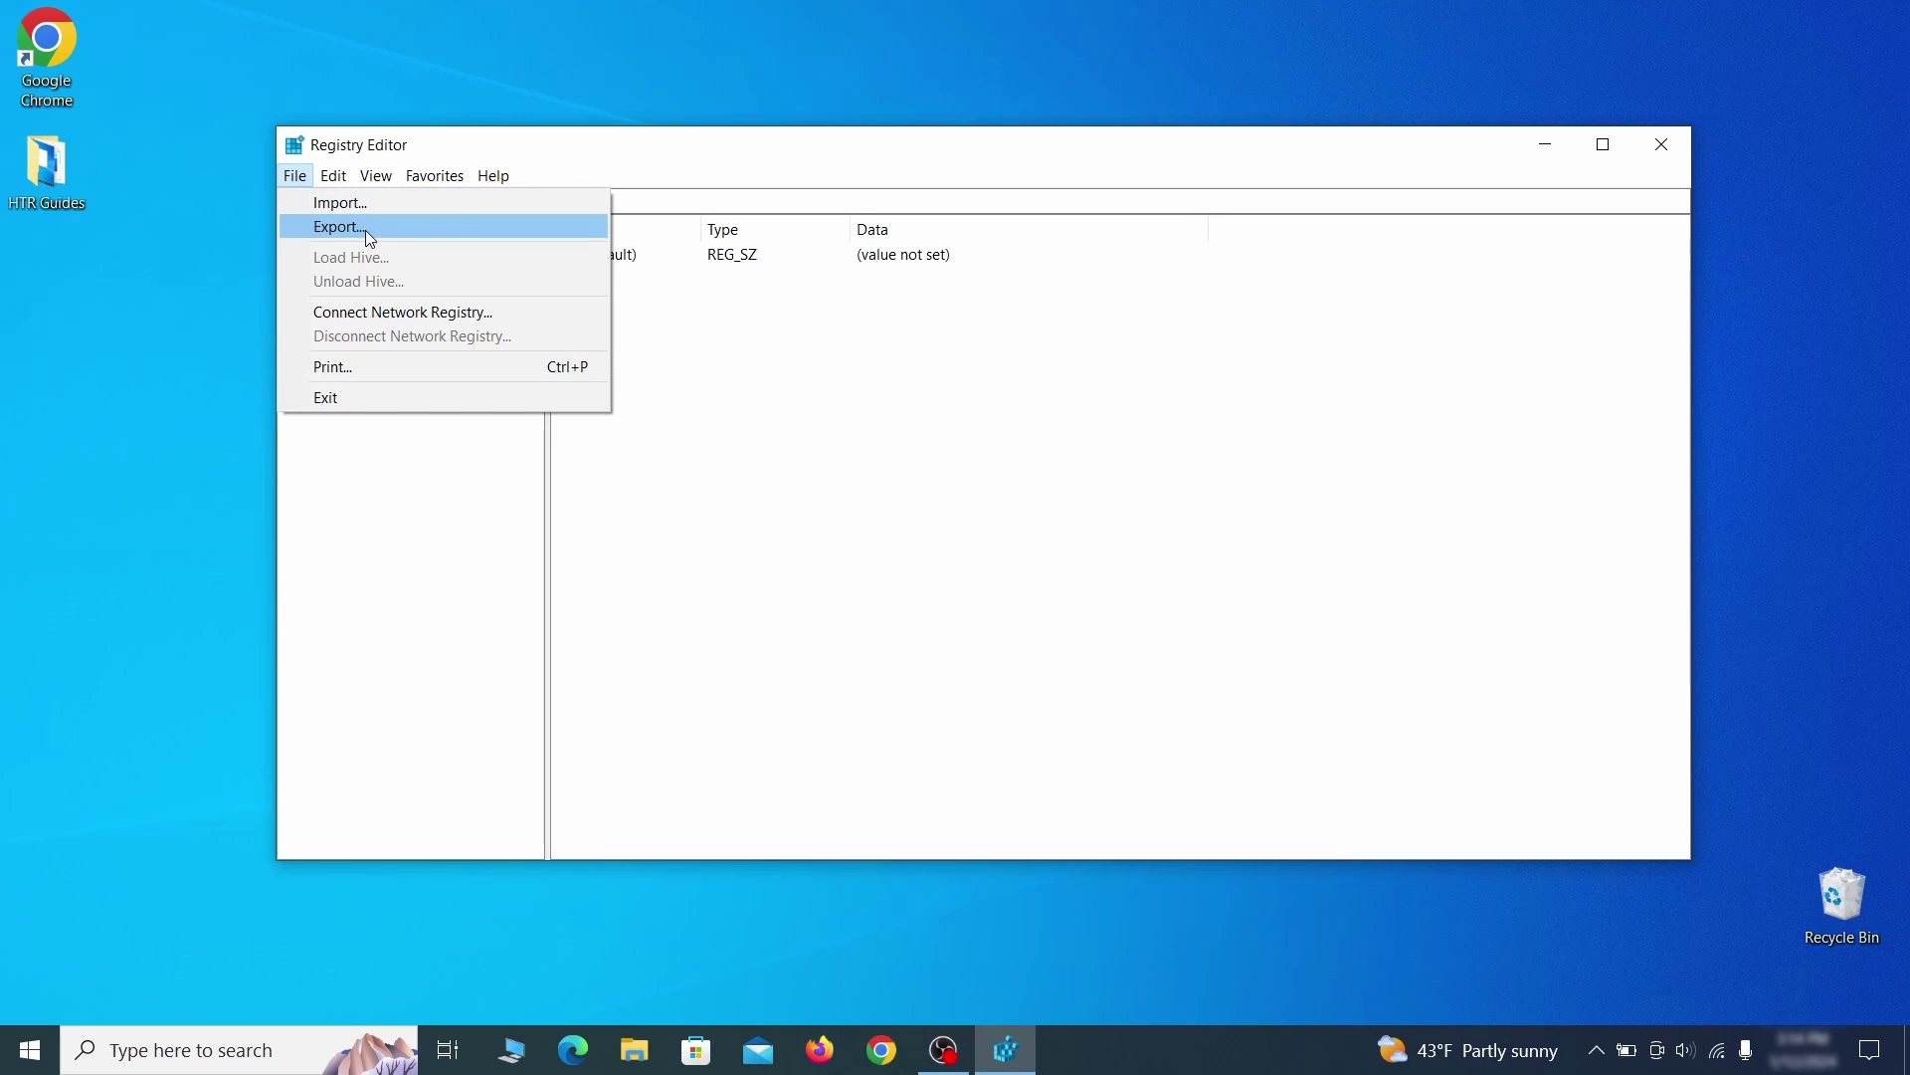
{"action": "left_click", "coordinate": [461, 227]}
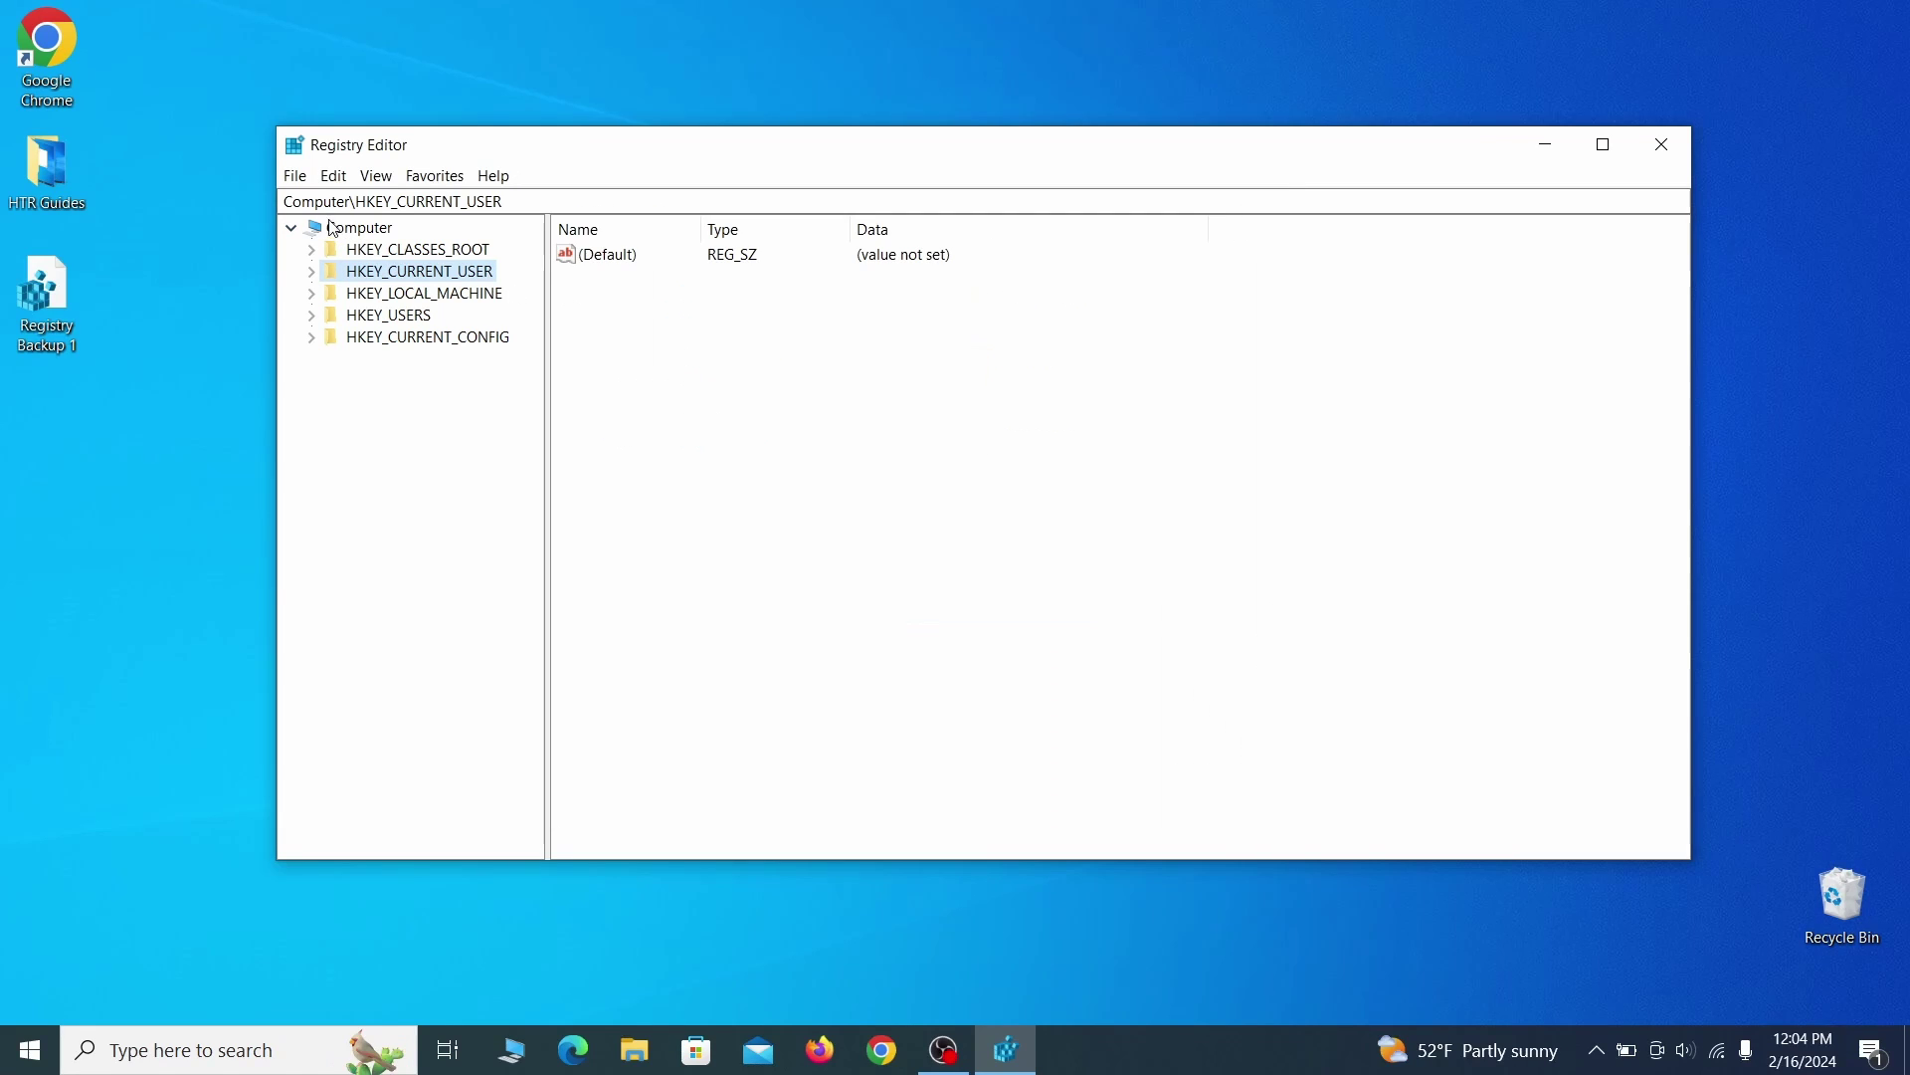
Start a registry import and choose the Registry Backup 1 file
{"action": "left_click", "coordinate": [294, 177]}
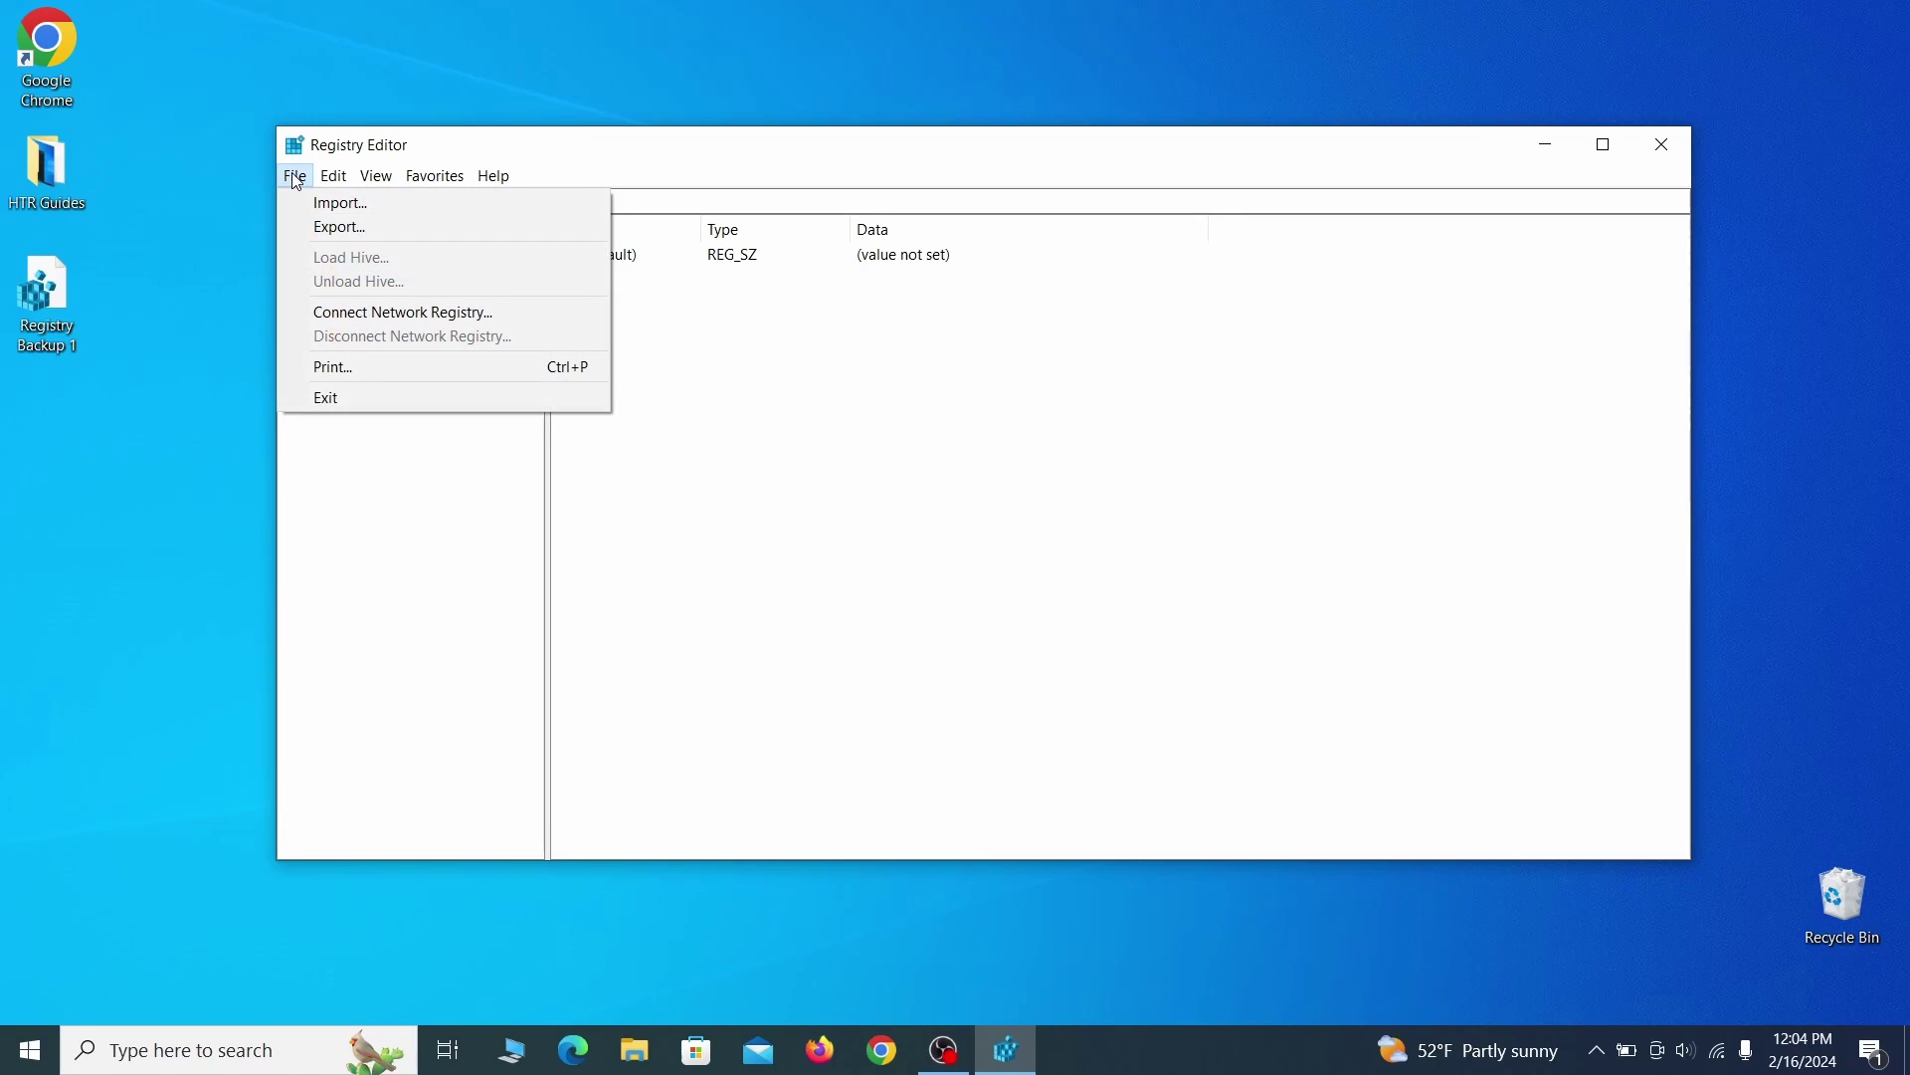
{"action": "left_click", "coordinate": [414, 207]}
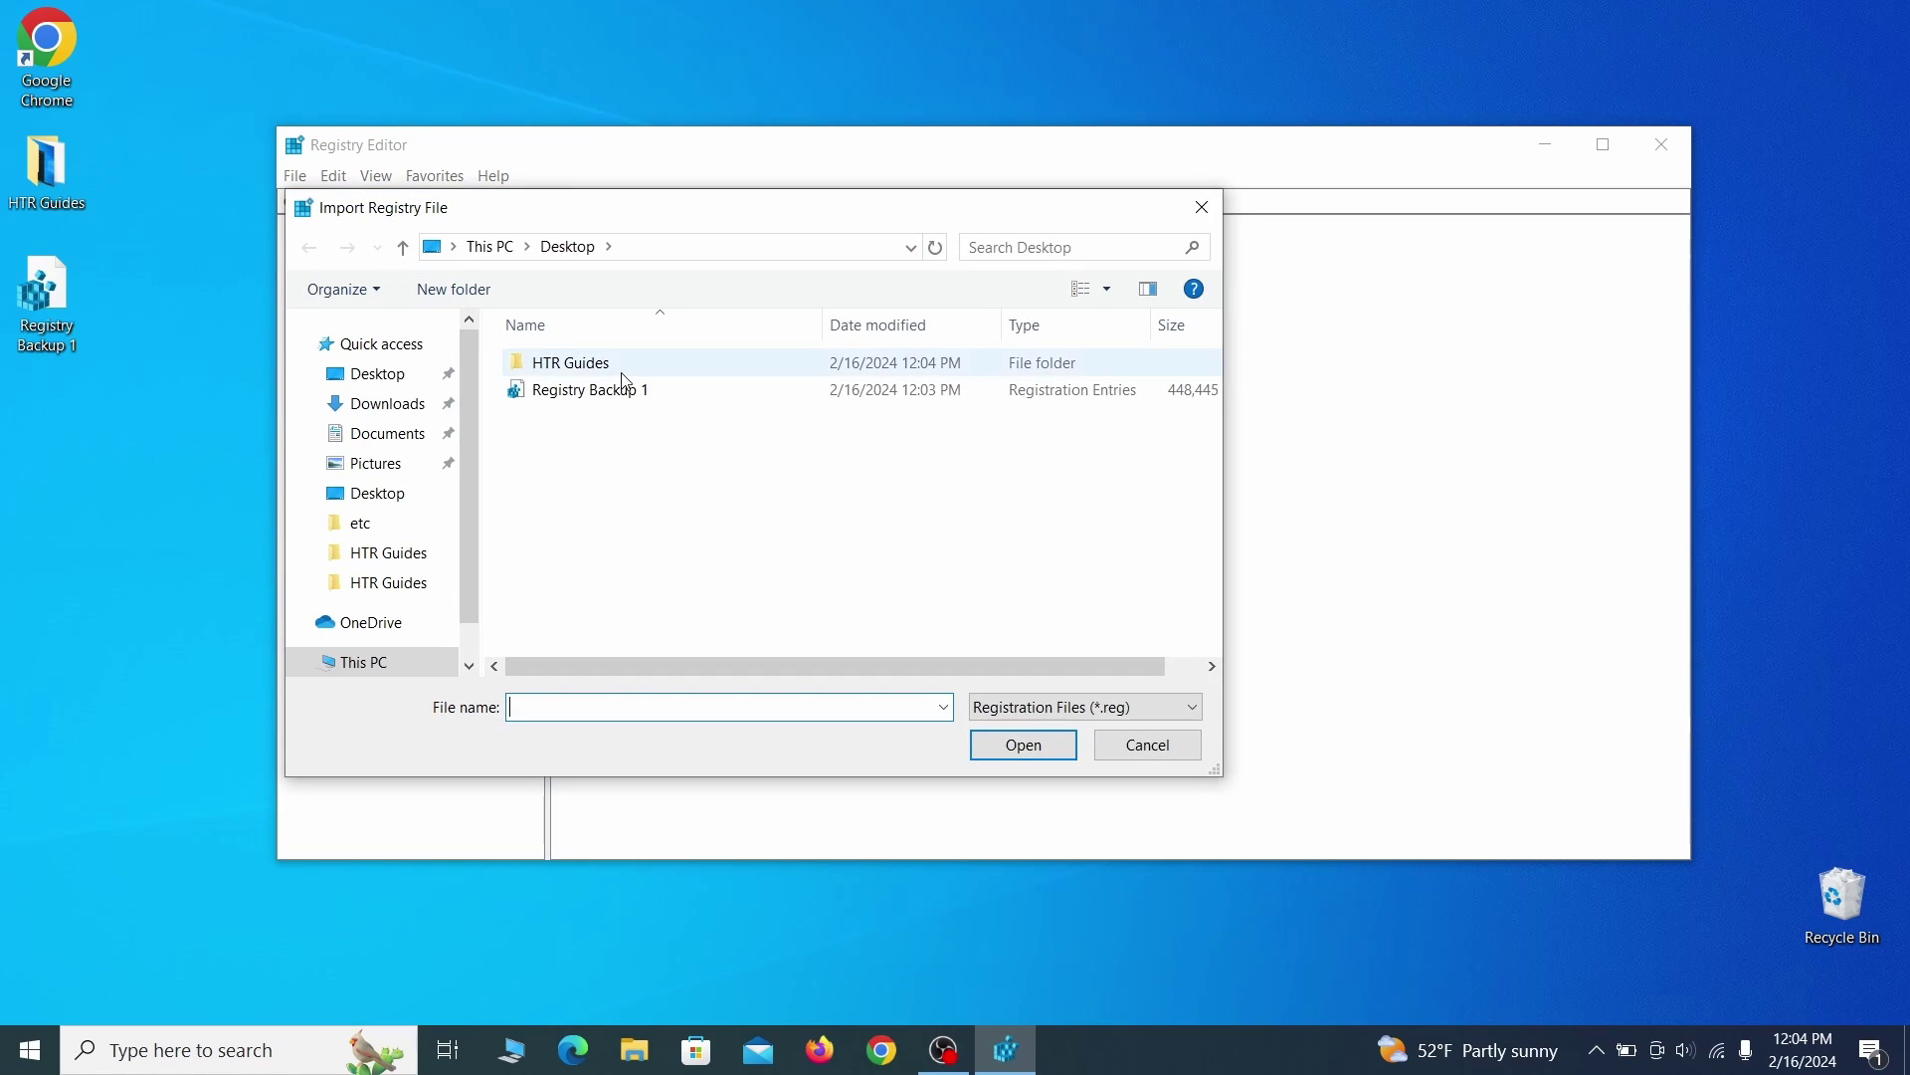
{"action": "left_click", "coordinate": [659, 395]}
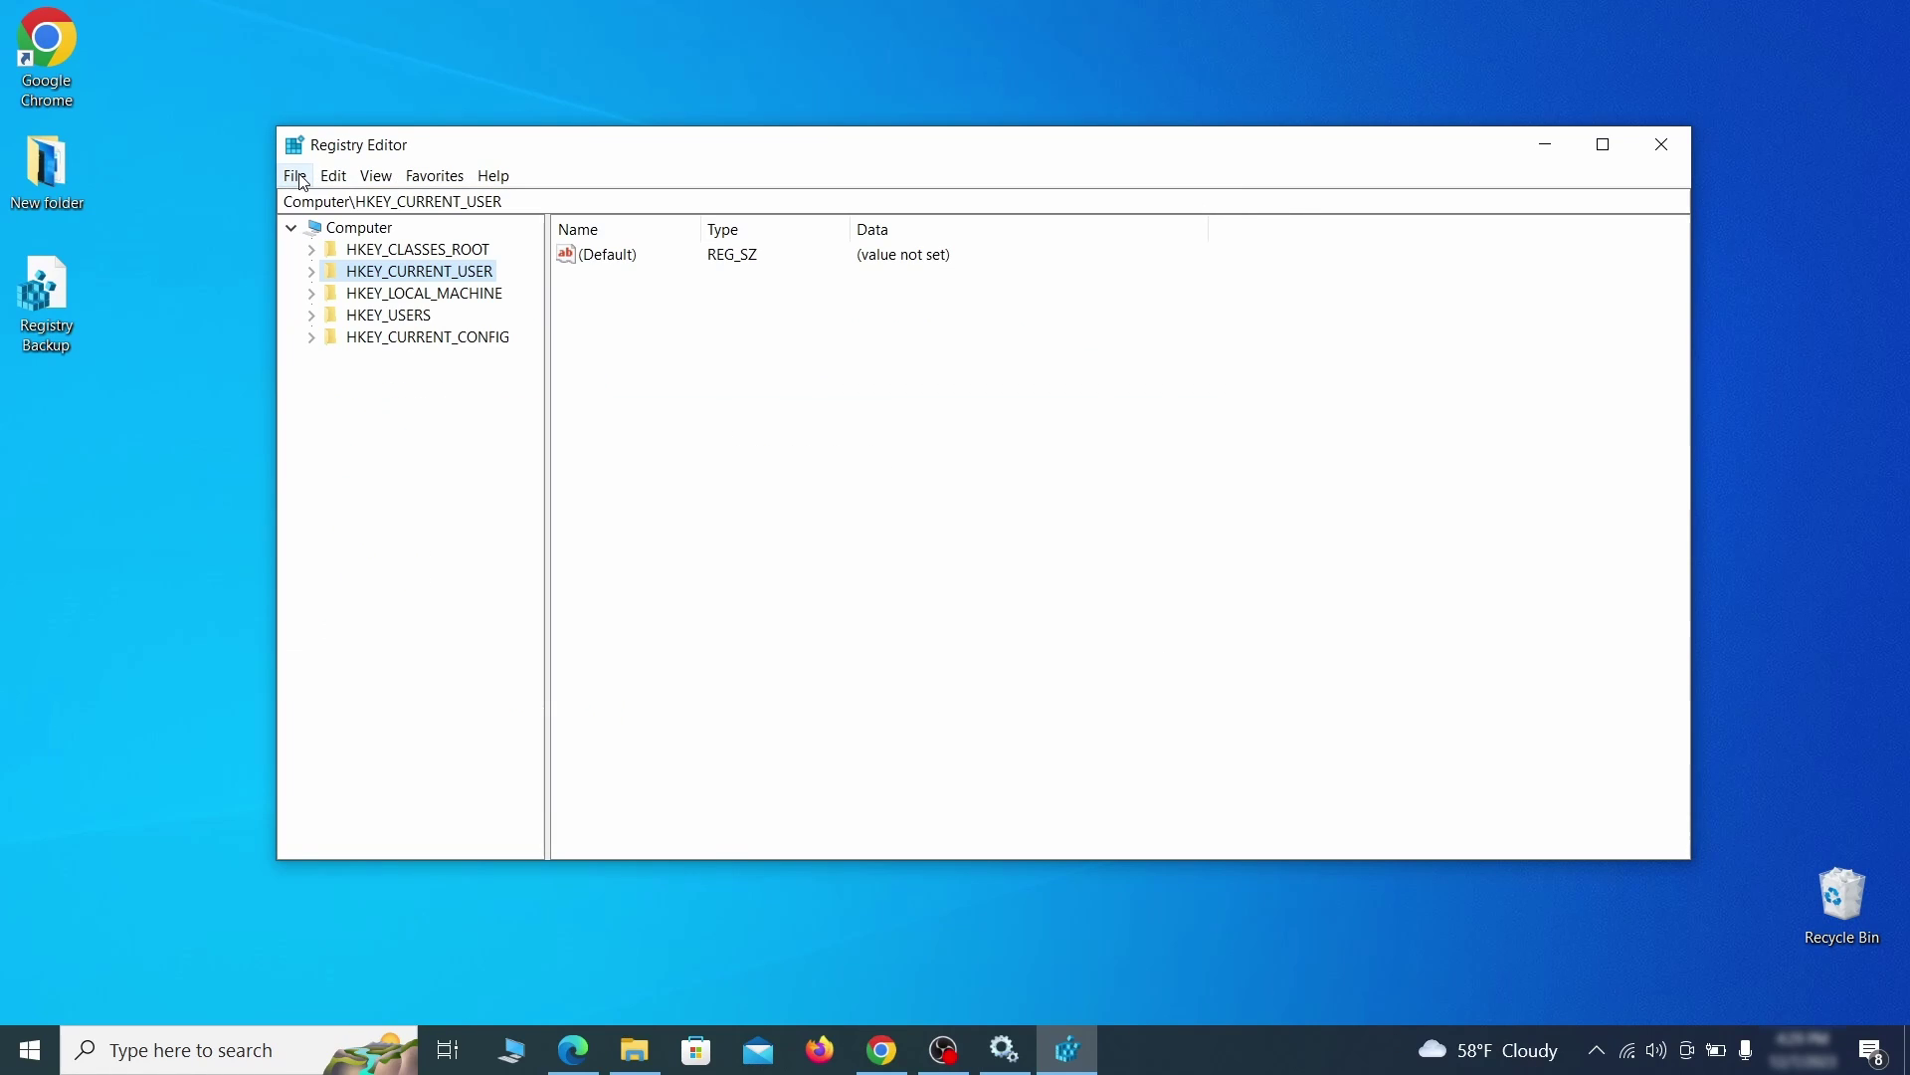
Find Example Malware App under SOFTWARE\InstallBuilders and bring up the Reopen key's options
{"action": "left_click", "coordinate": [295, 177]}
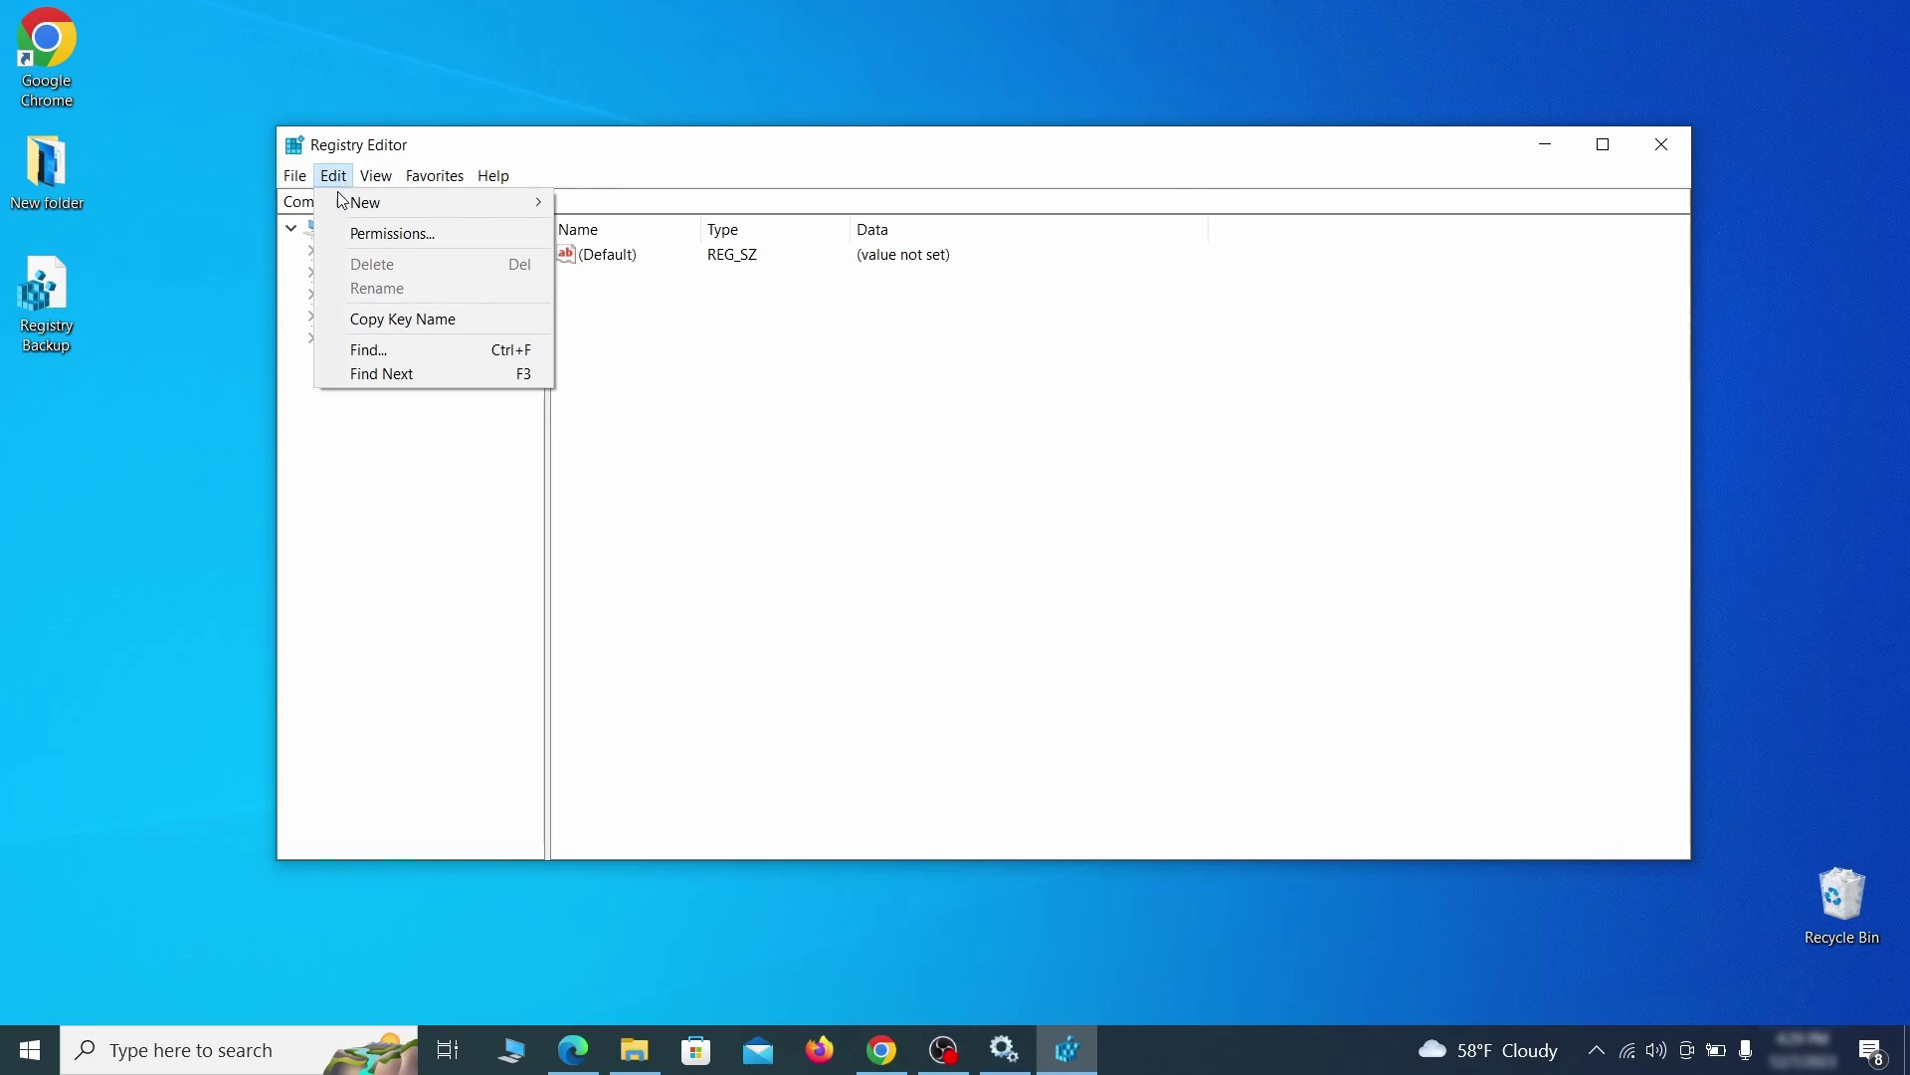
{"action": "left_click", "coordinate": [411, 348]}
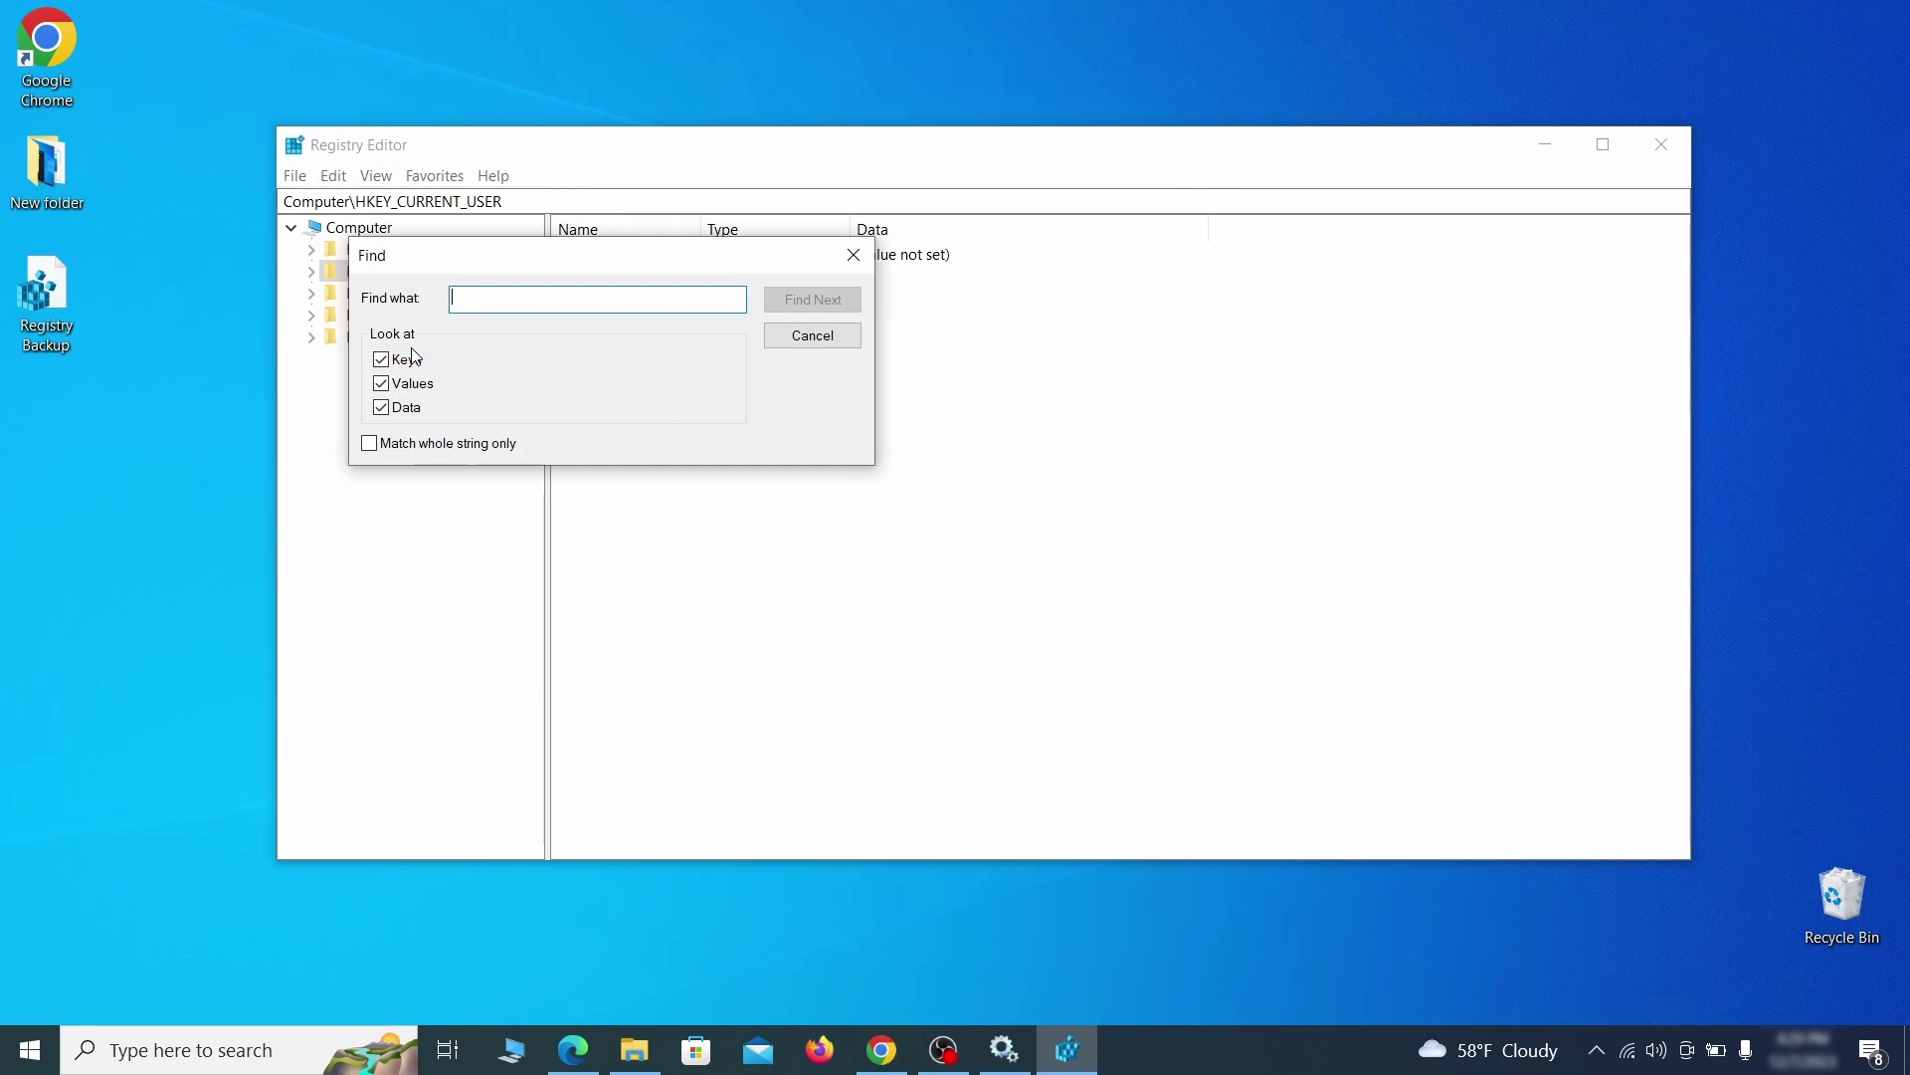
{"action": "type", "text": "Example Malware App"}
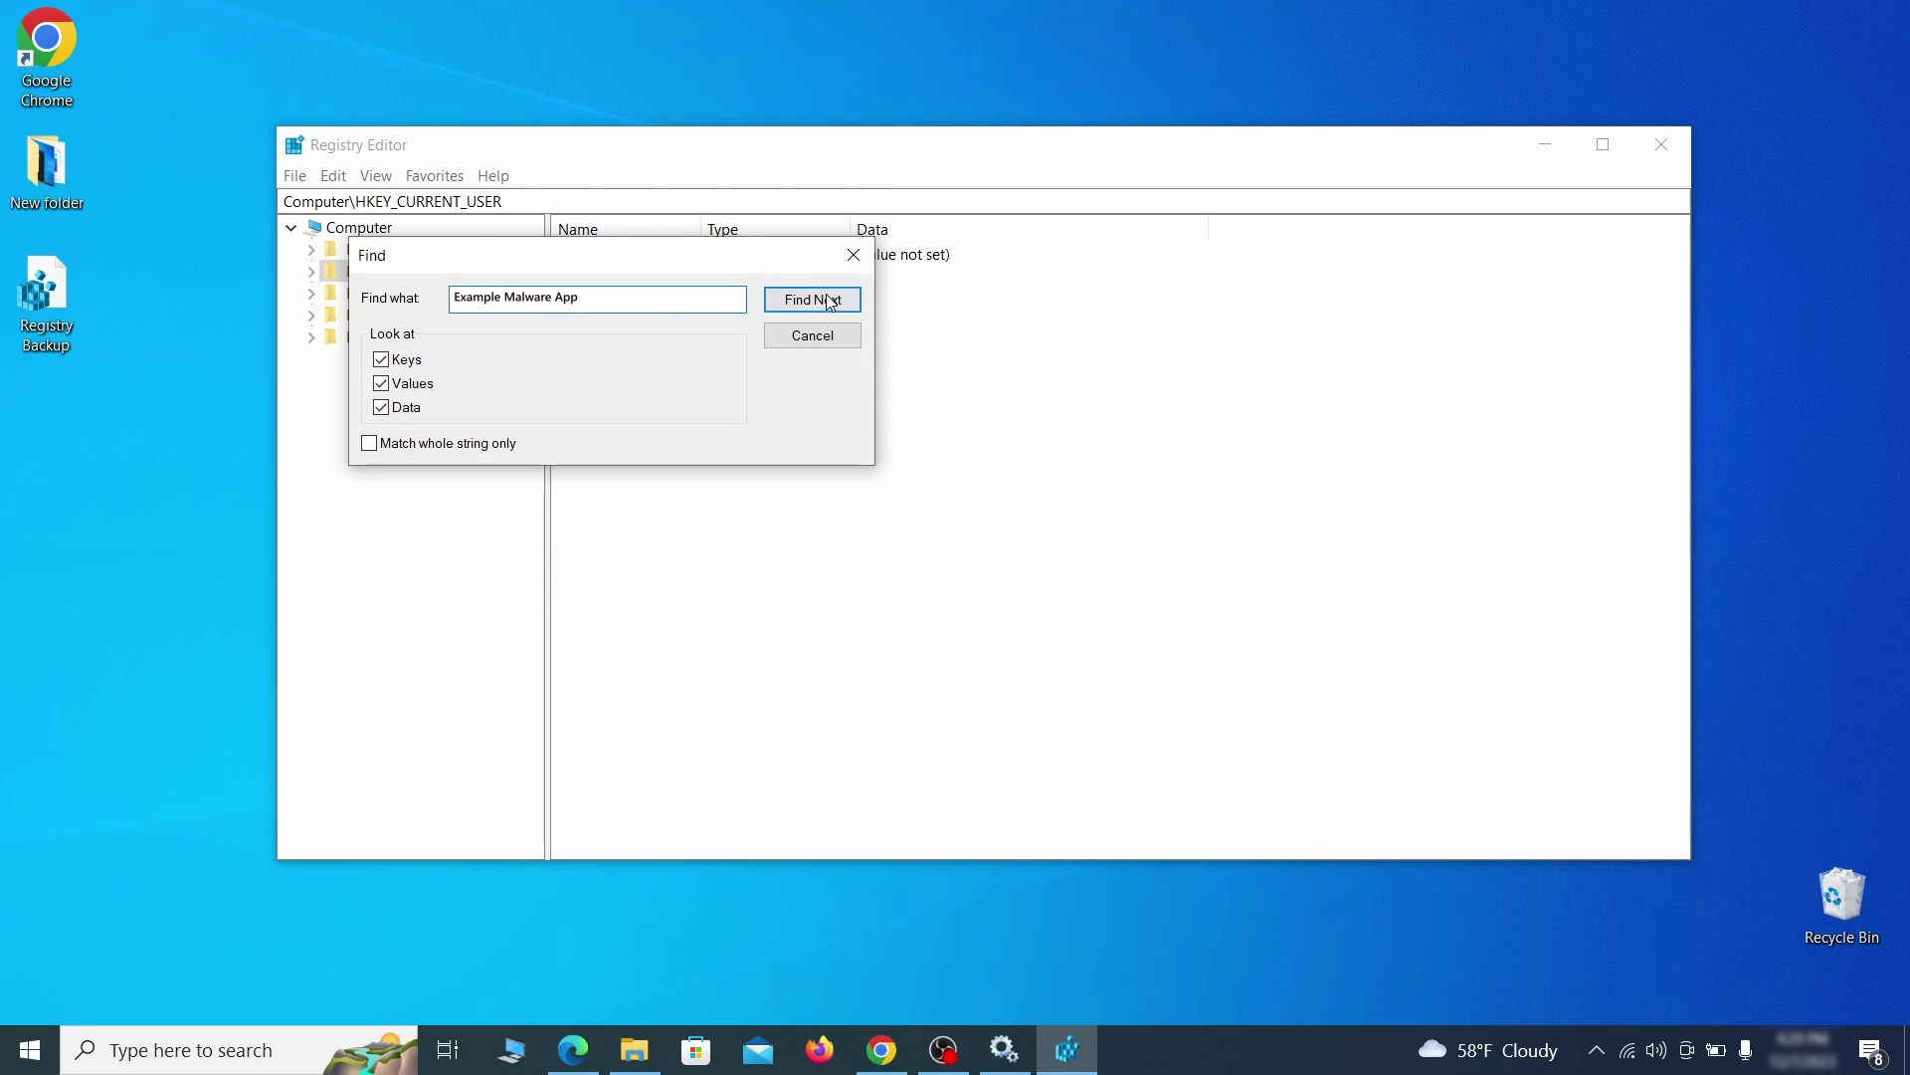
{"action": "left_click", "coordinate": [826, 295]}
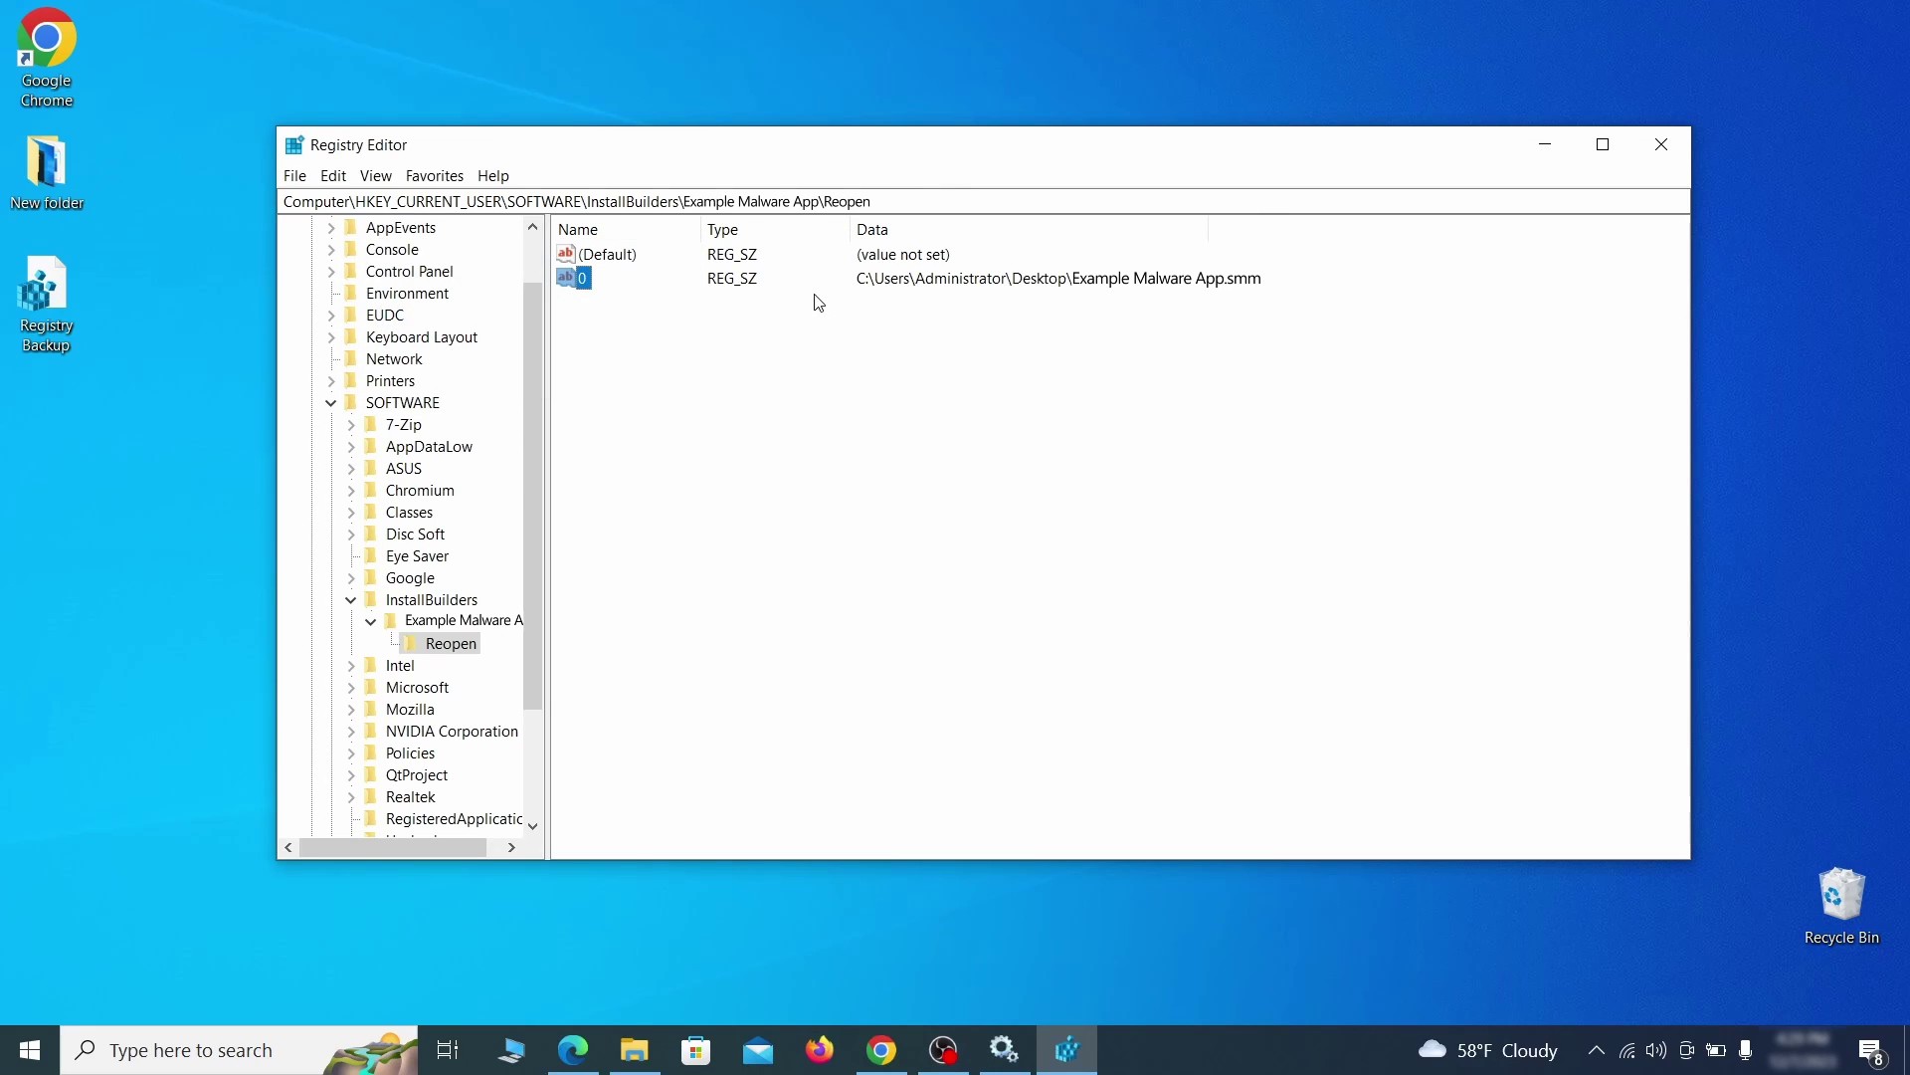
{"action": "left_click", "coordinate": [453, 643]}
{"action": "right_click", "coordinate": [463, 651]}
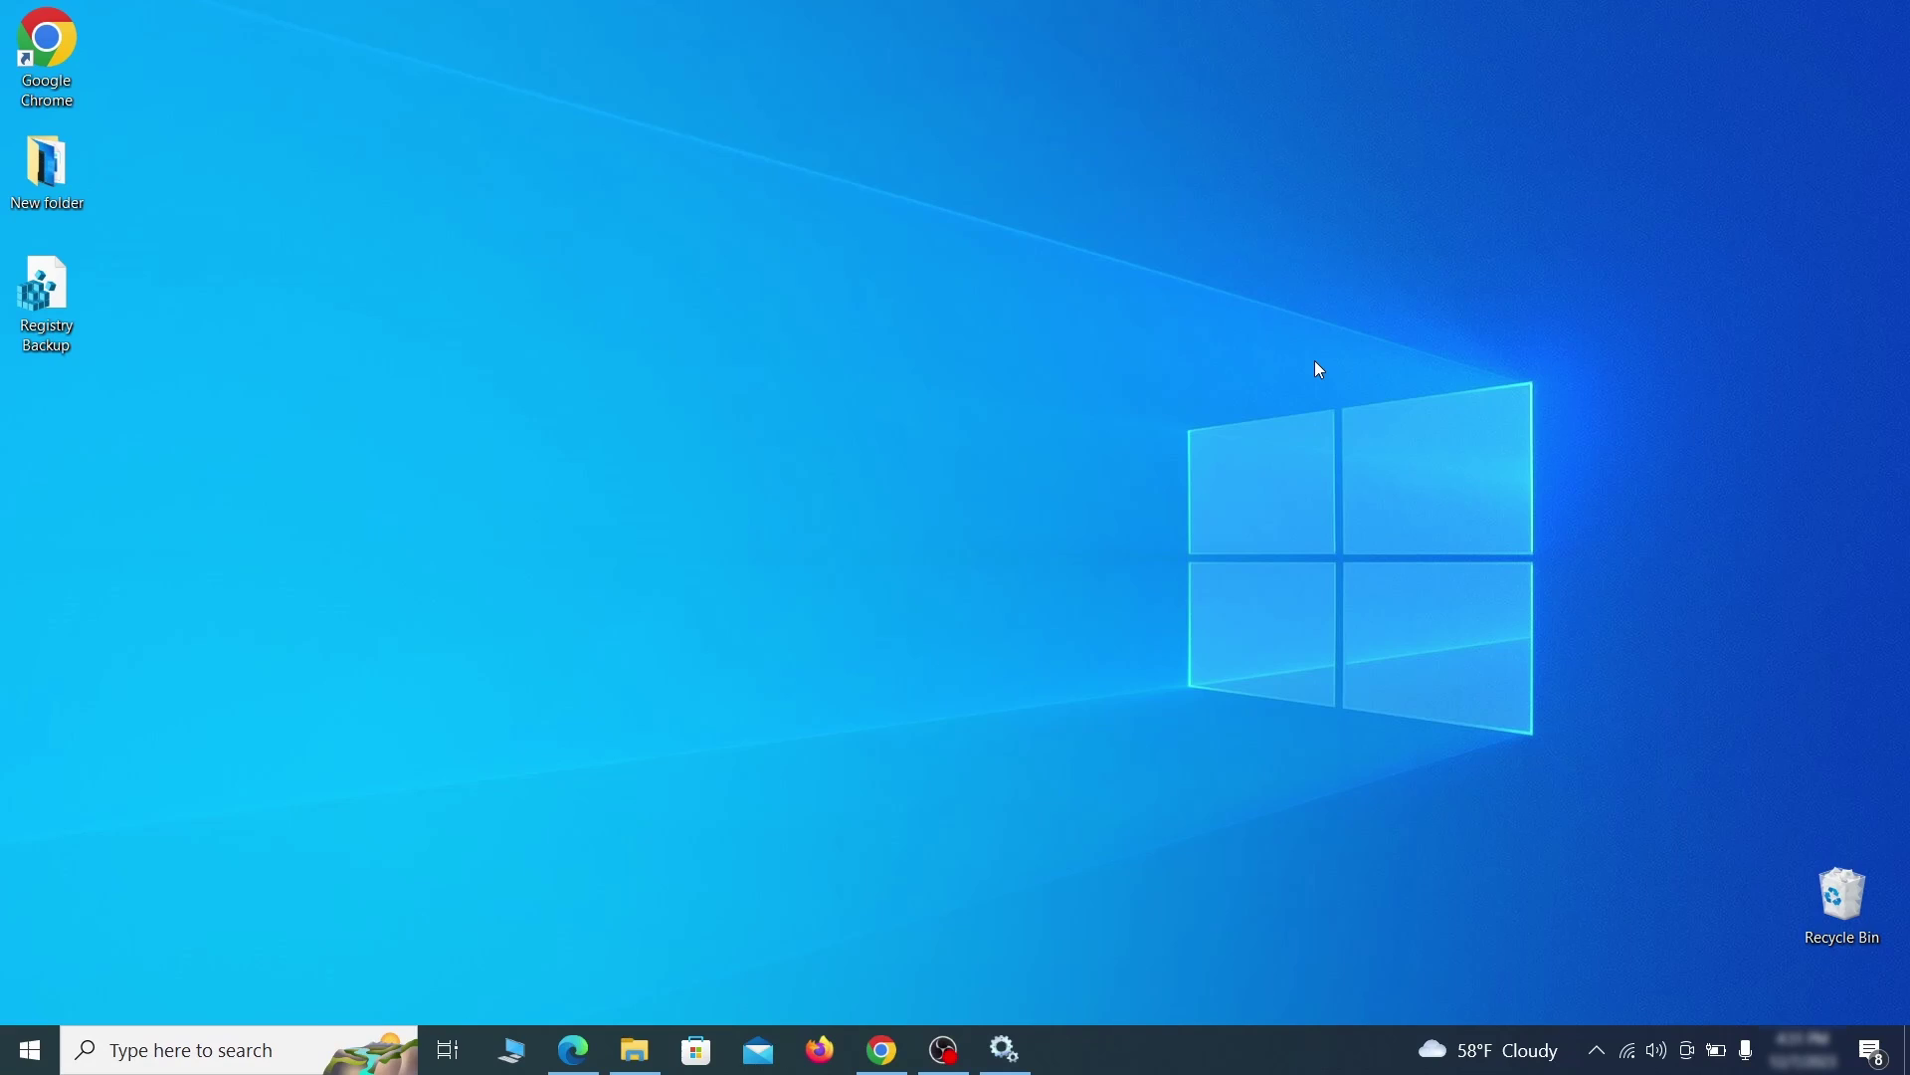
Launch MRT from the Run box and advance past the welcome page
{"action": "key", "text": "super+r"}
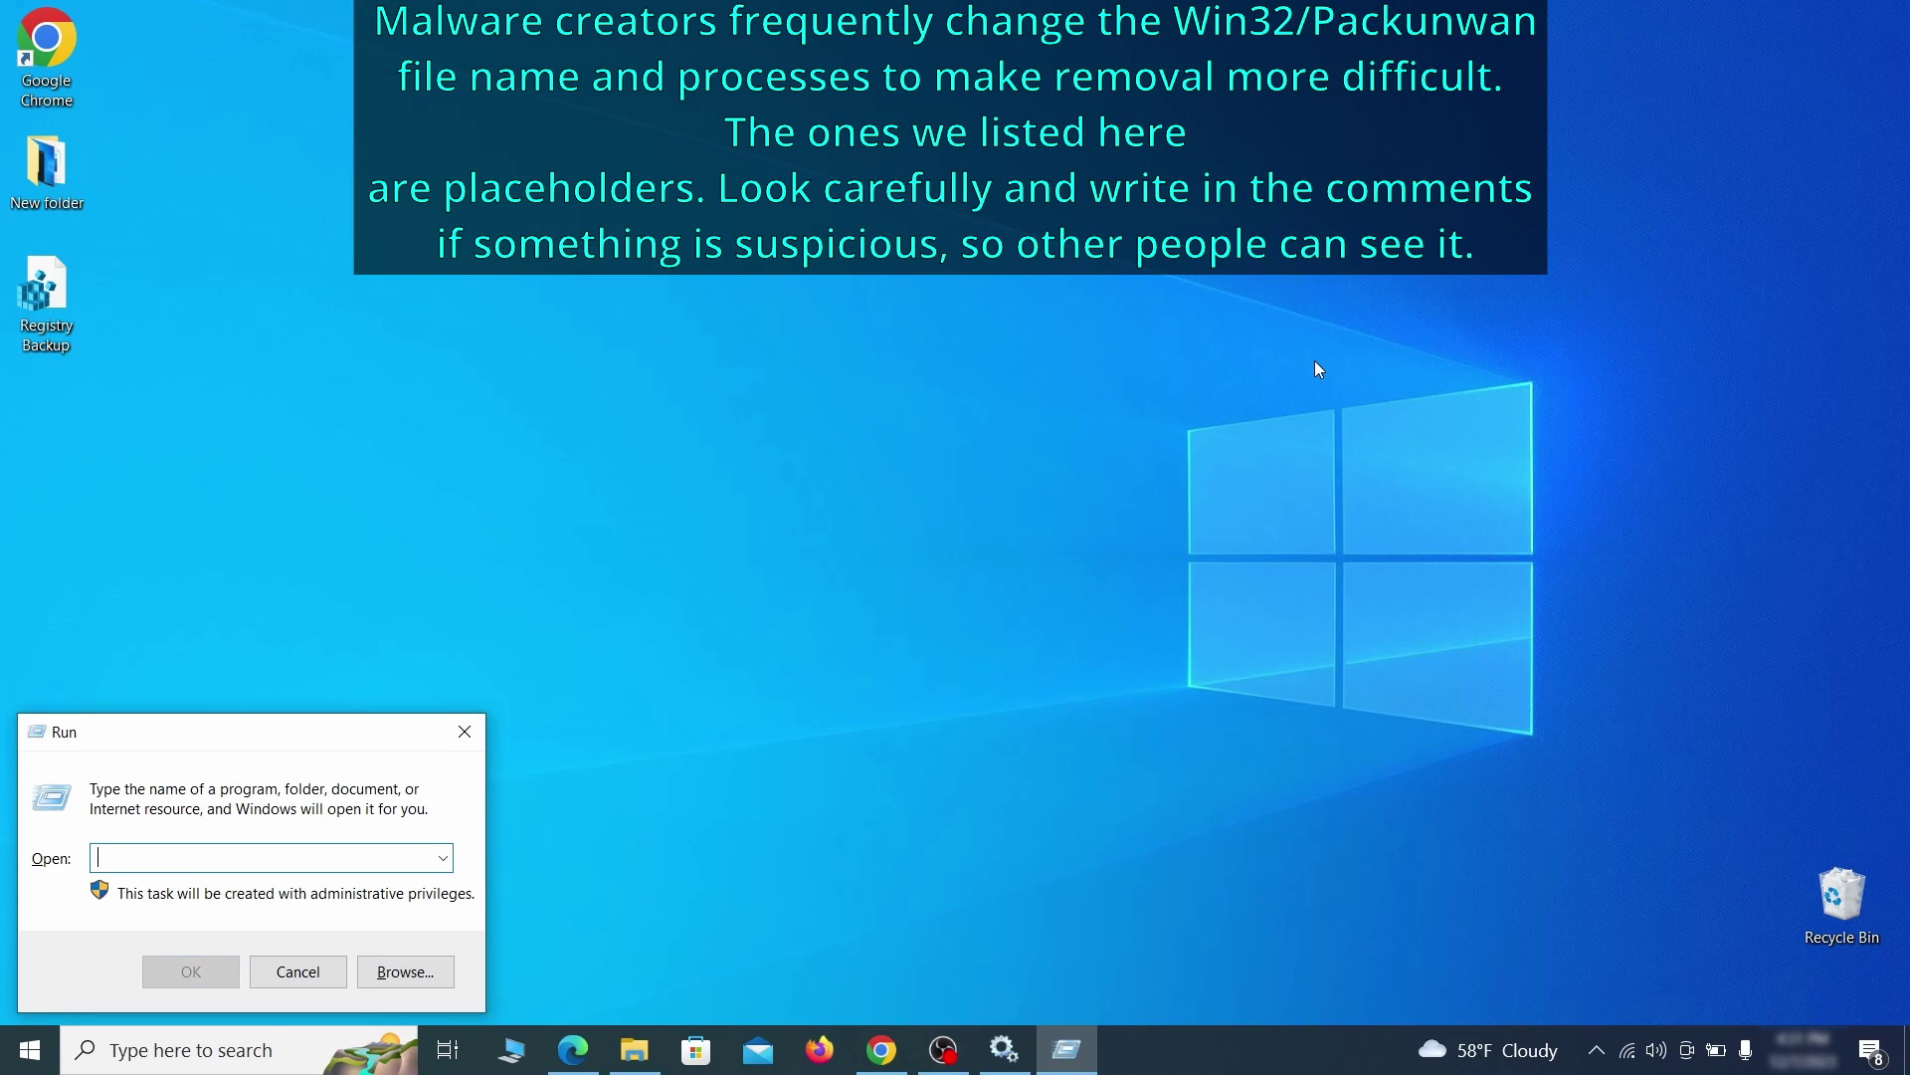
{"action": "type", "text": "M"}
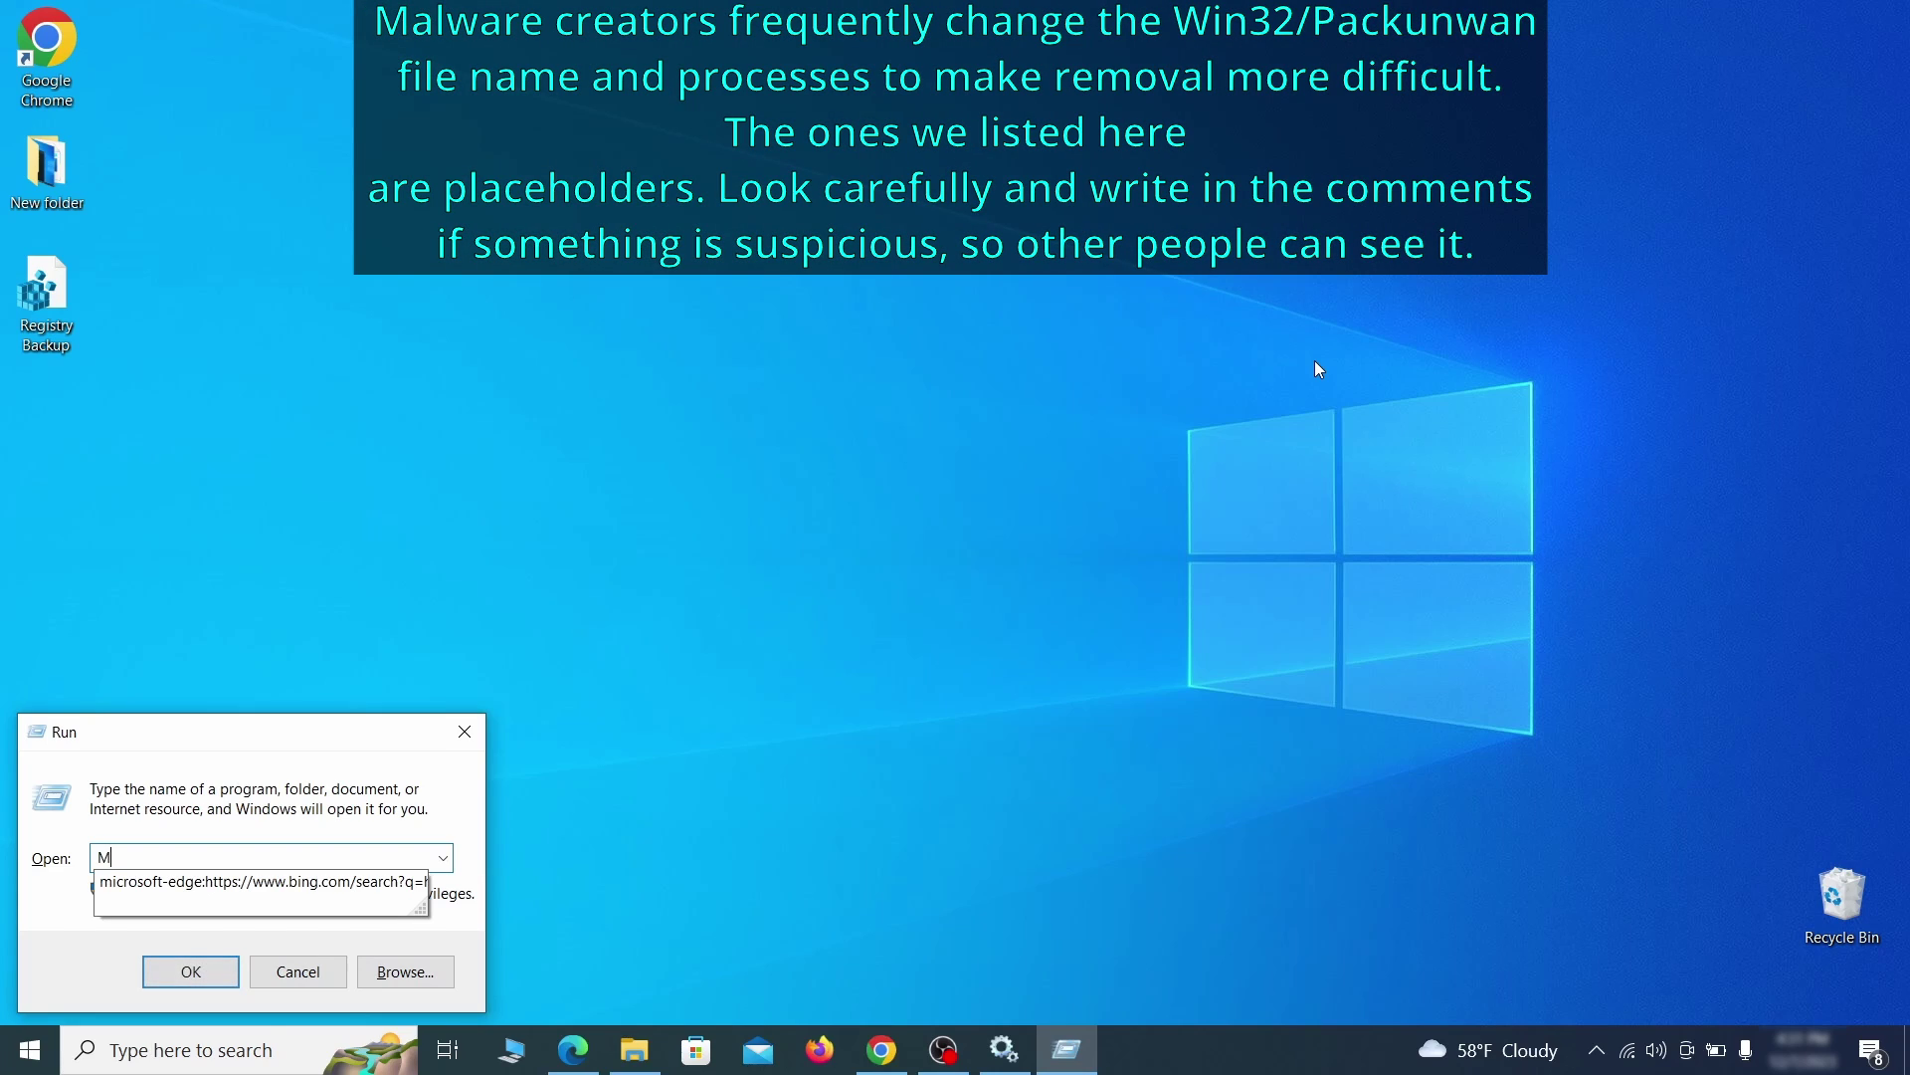
{"action": "type", "text": "RT"}
{"action": "key", "text": "Return"}
{"action": "left_click", "coordinate": [1191, 700]}
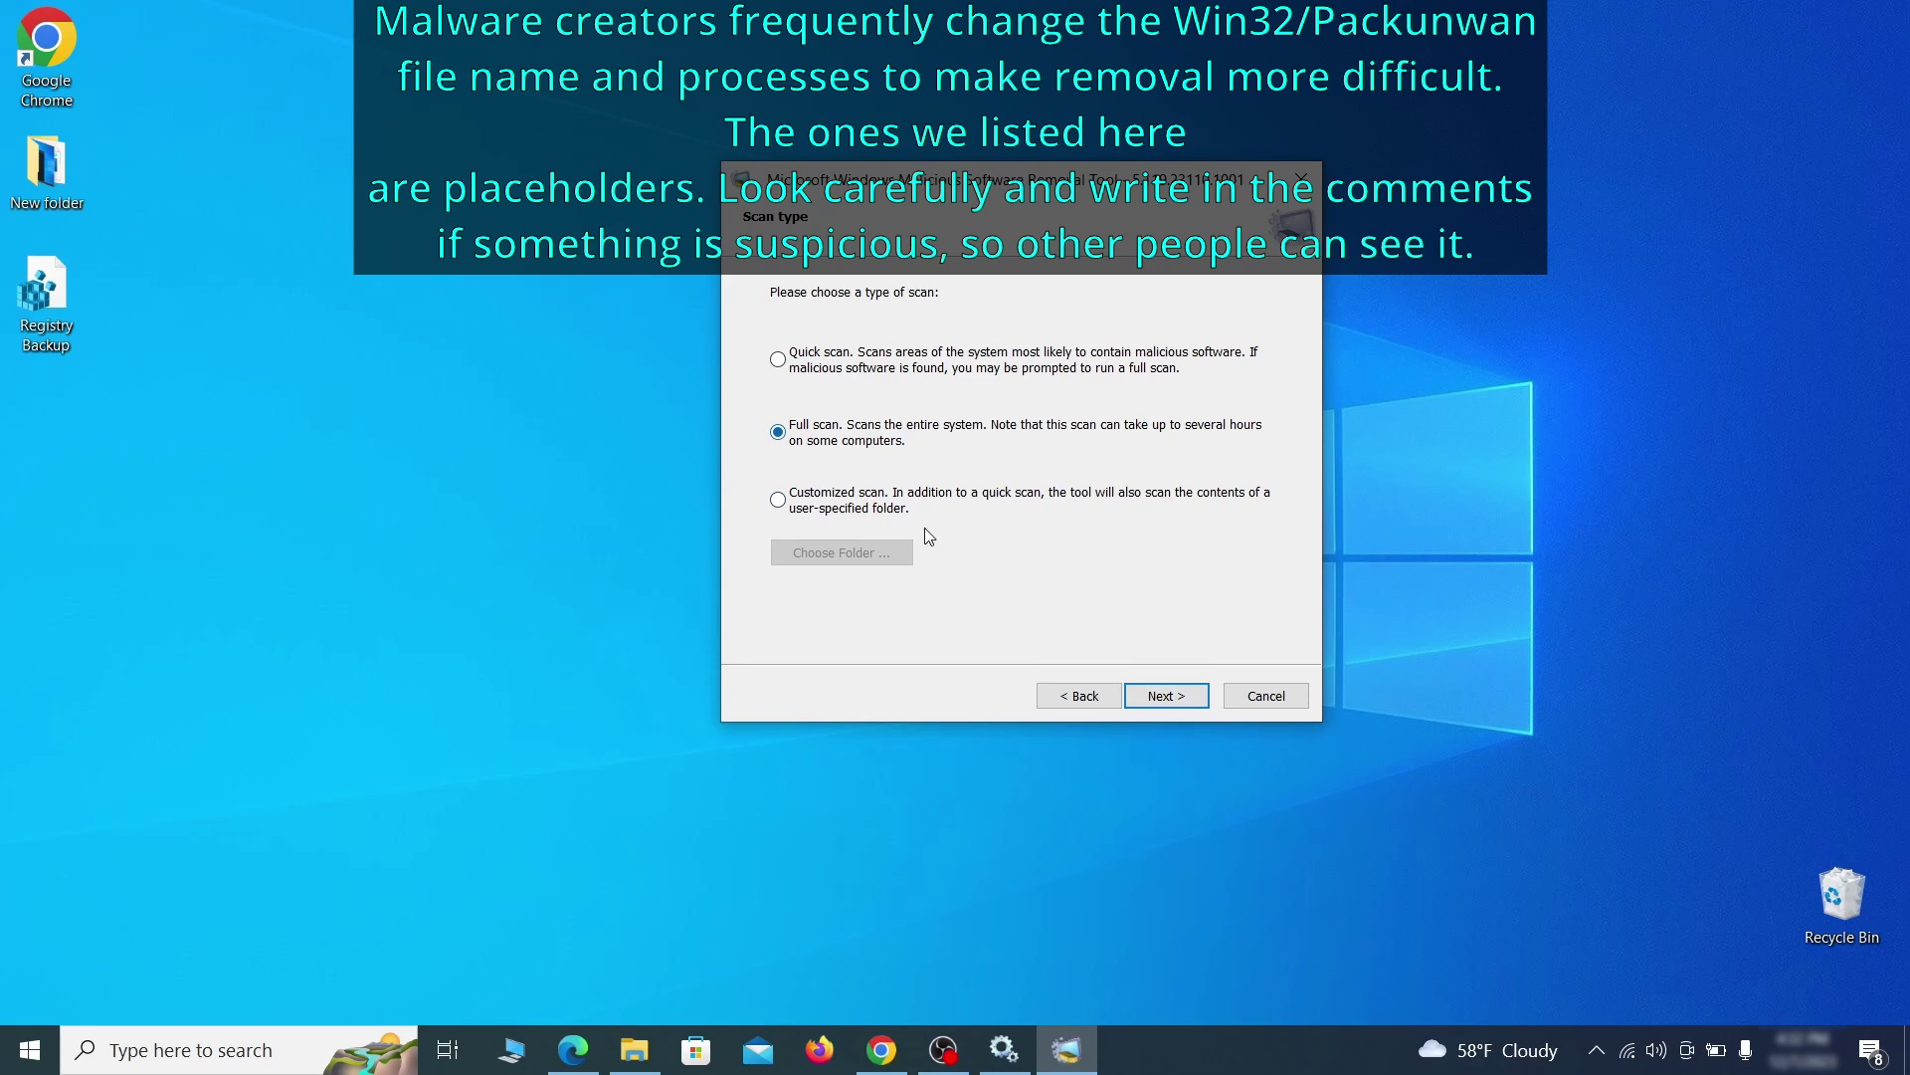
Run the full scan, then Finish after it reports no malicious software
{"action": "left_click", "coordinate": [1186, 702]}
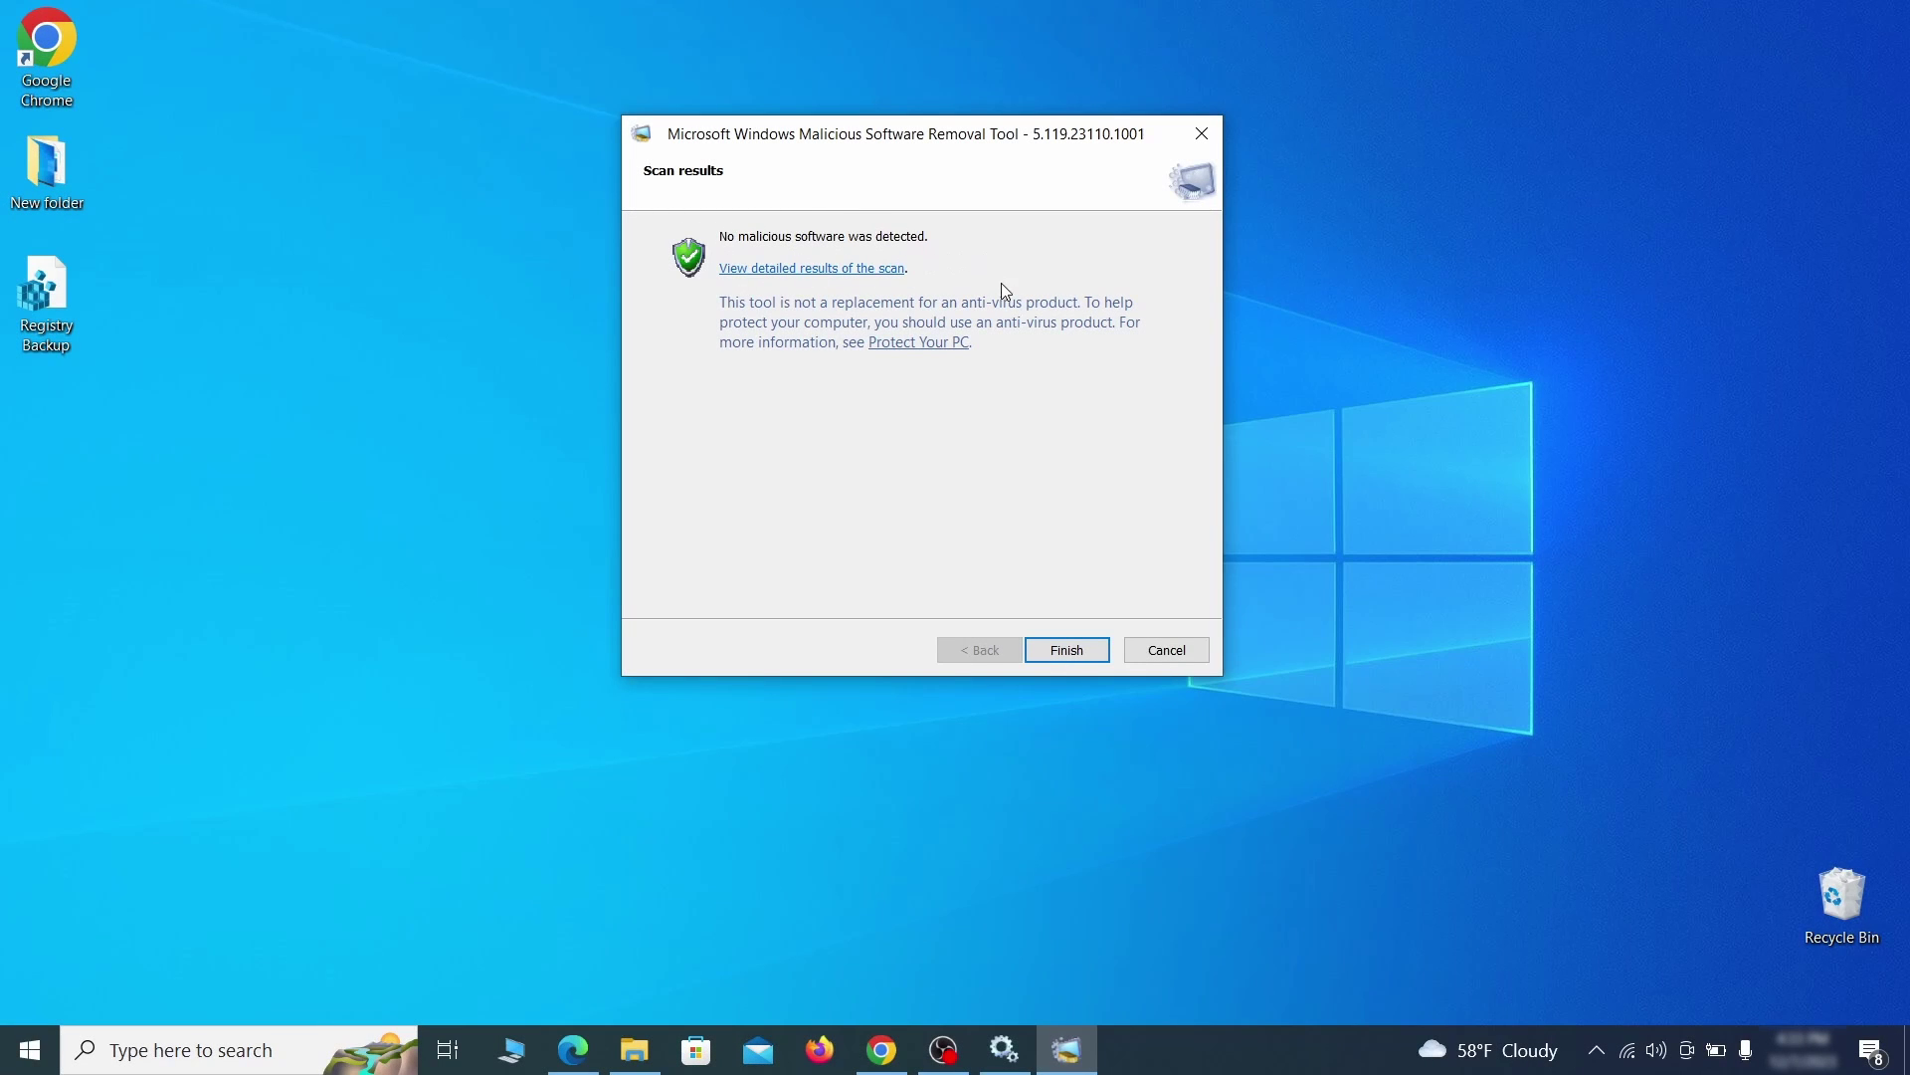
{"action": "left_click", "coordinate": [1066, 652]}
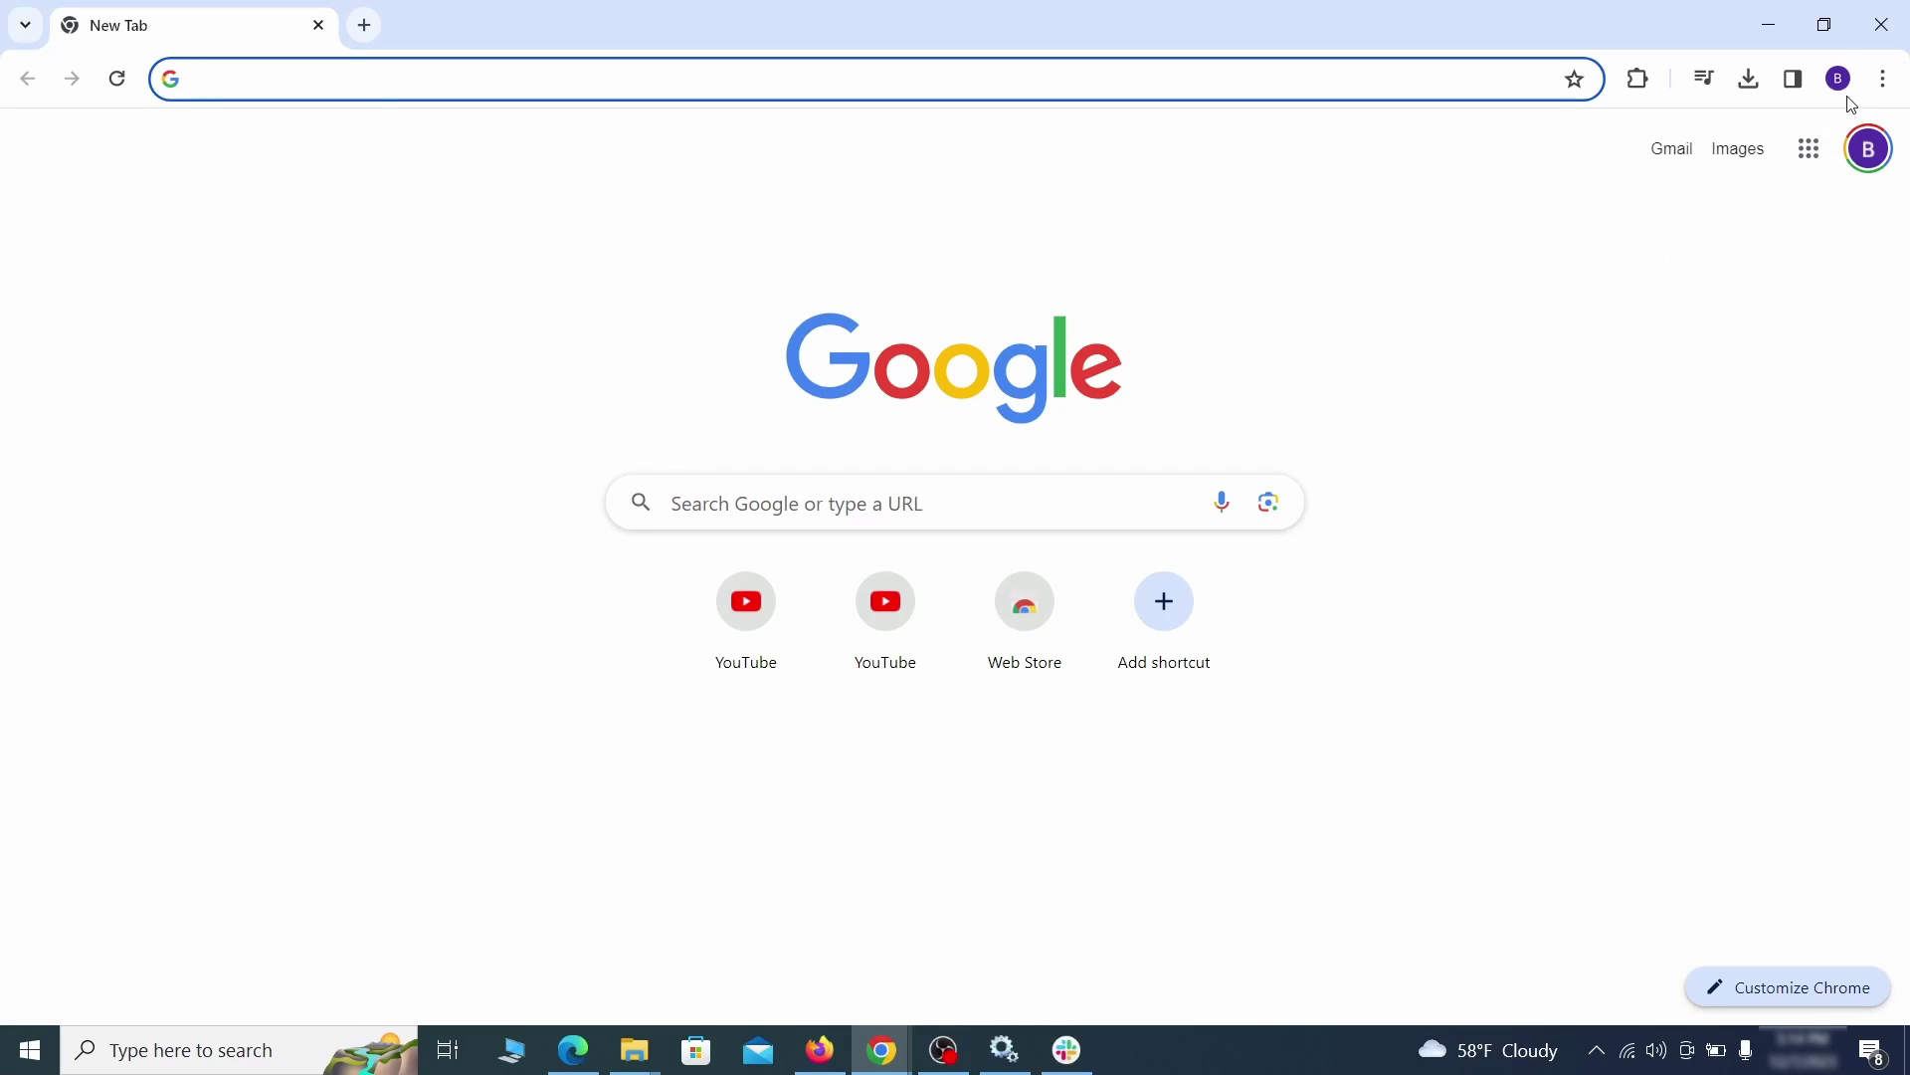
Turn off Add to Zola Button on Chrome's Extensions page and request its removal
{"action": "left_click", "coordinate": [1884, 80]}
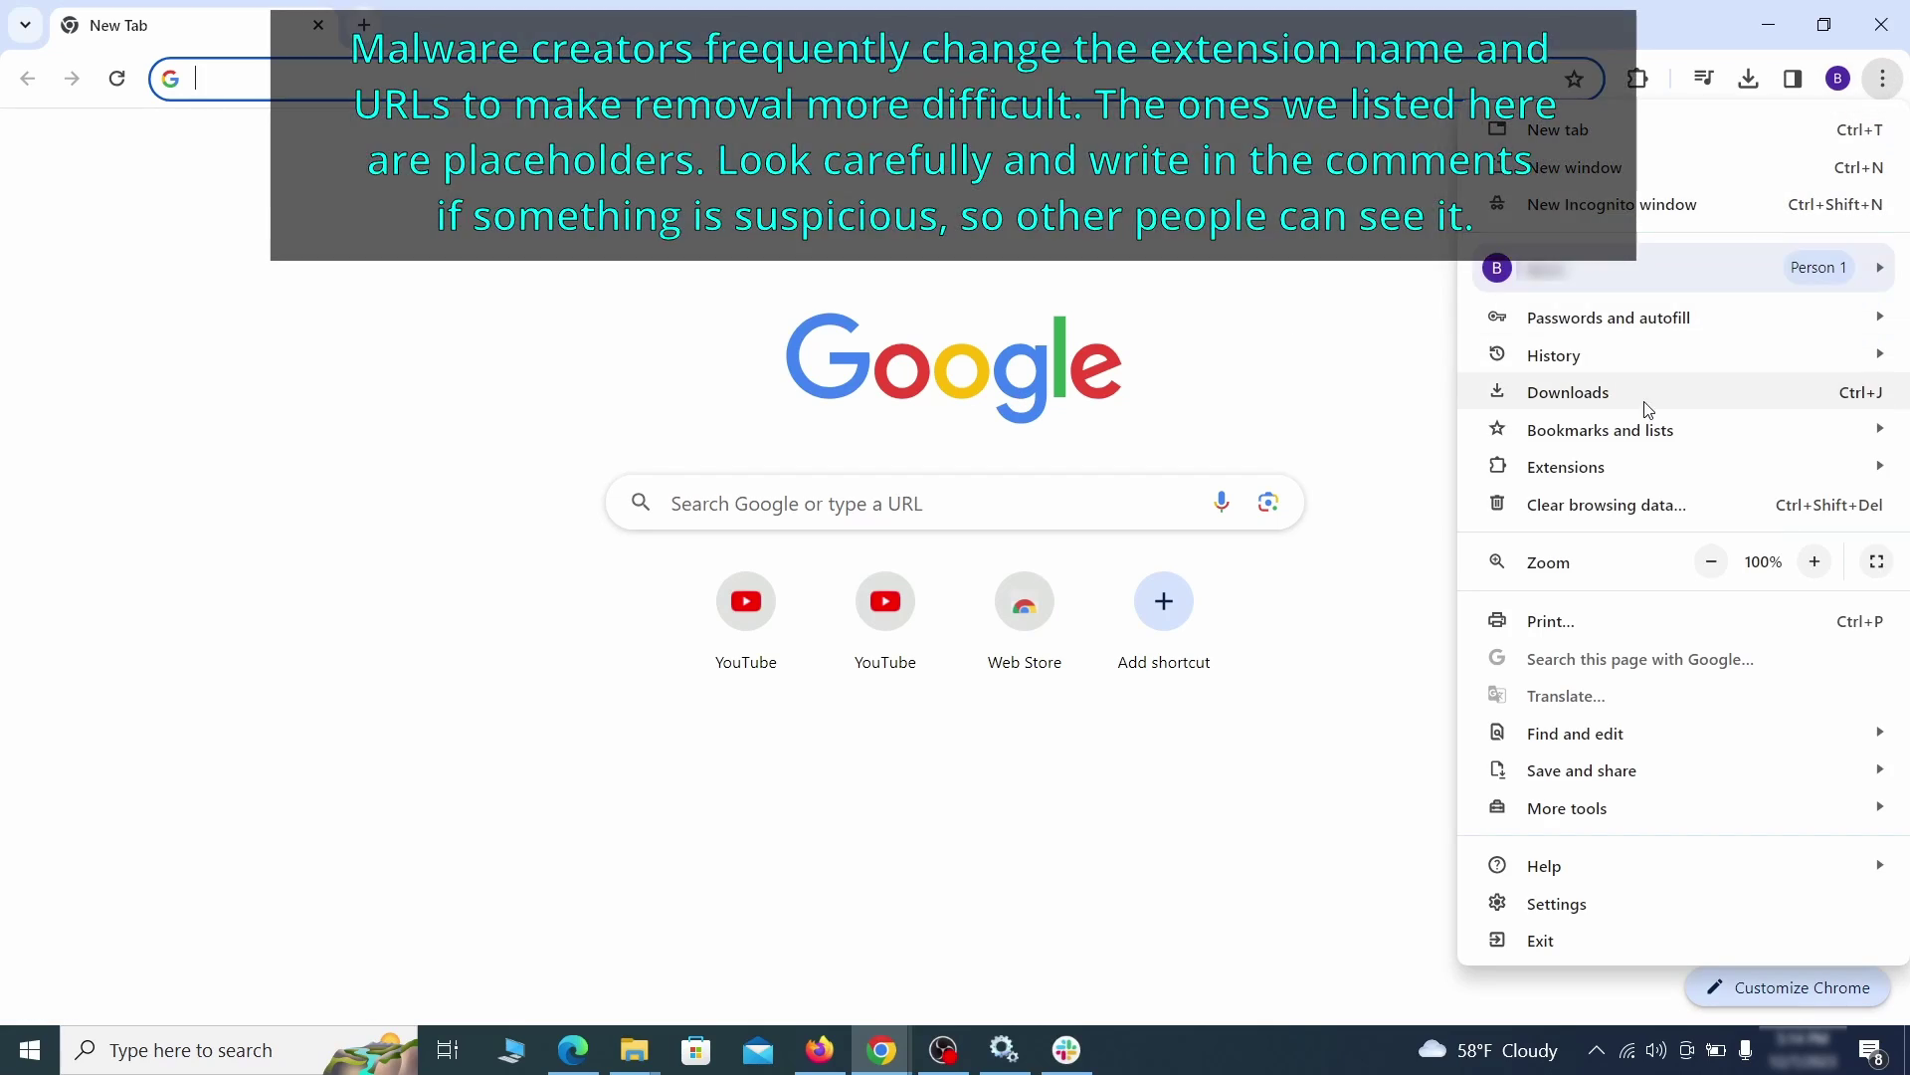
{"action": "mouse_move", "coordinate": [1566, 467]}
{"action": "left_click", "coordinate": [1403, 472]}
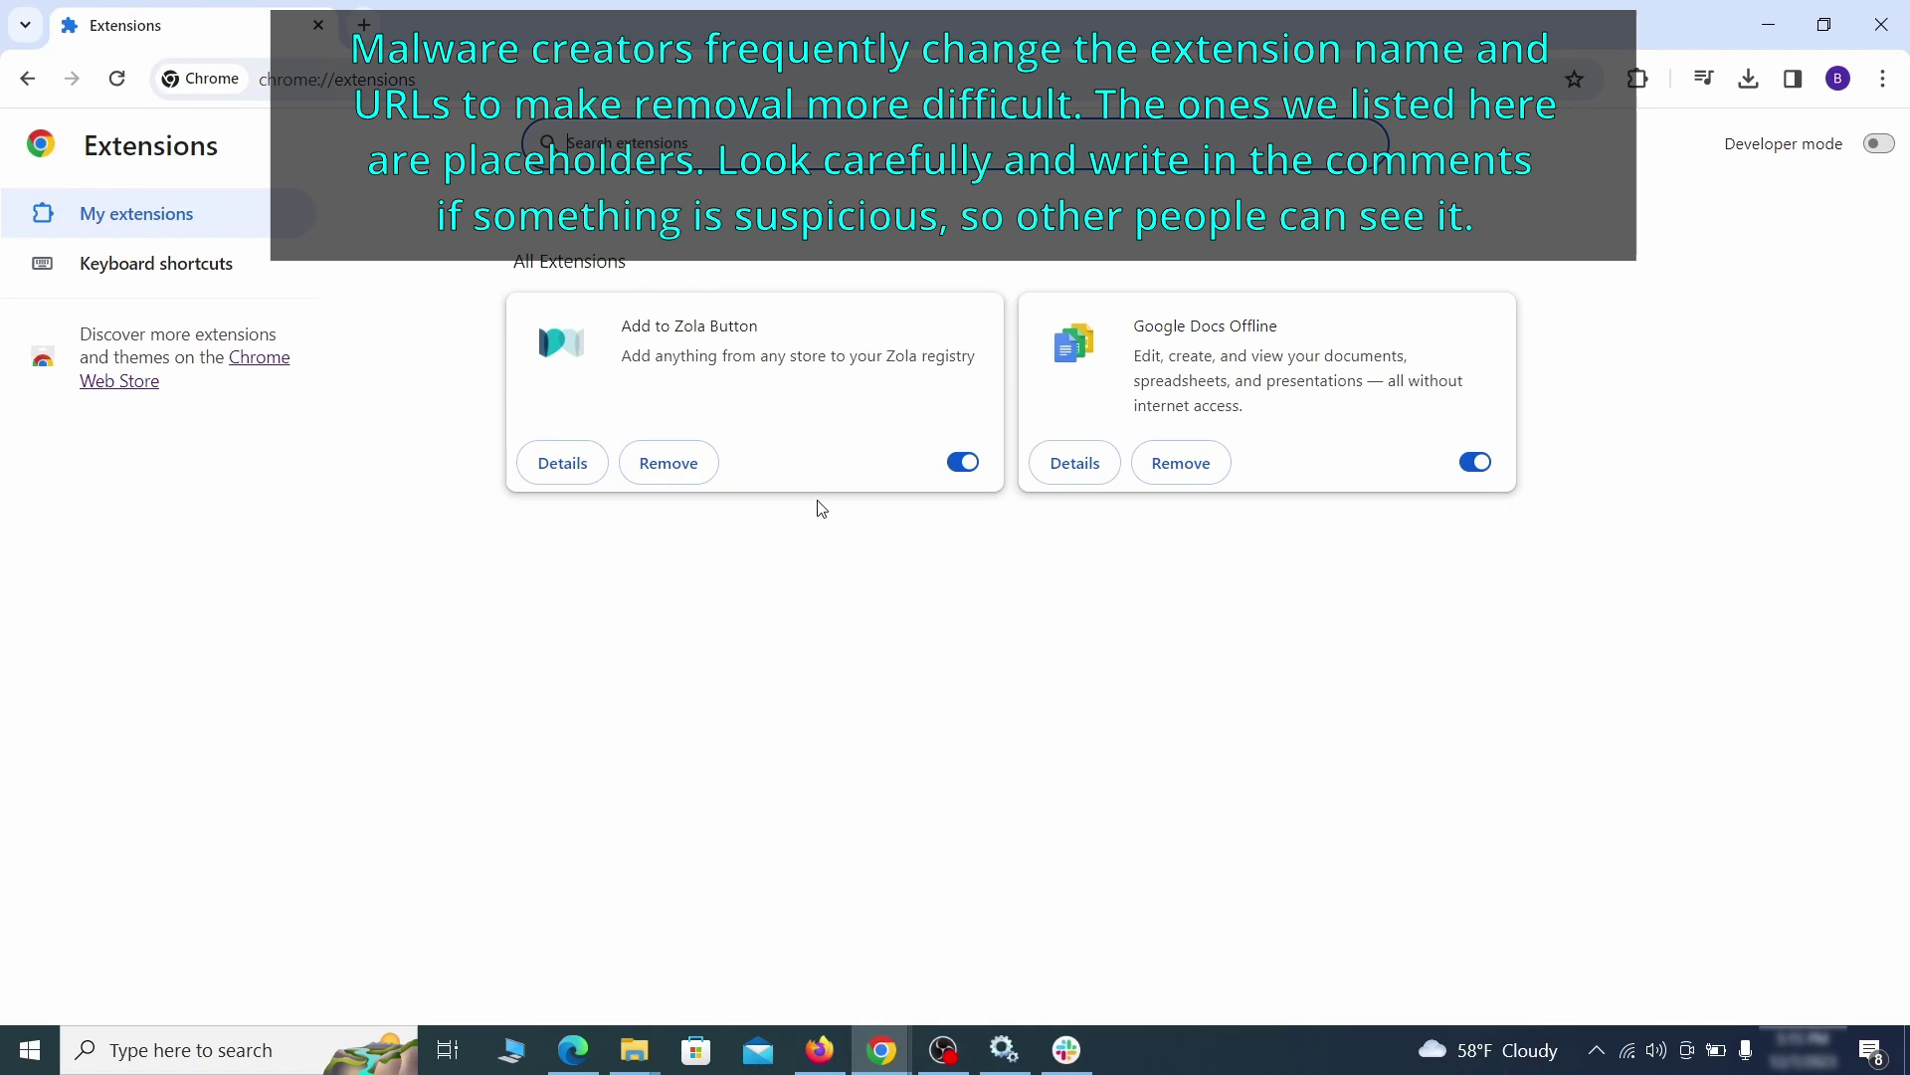
{"action": "left_click", "coordinate": [956, 467]}
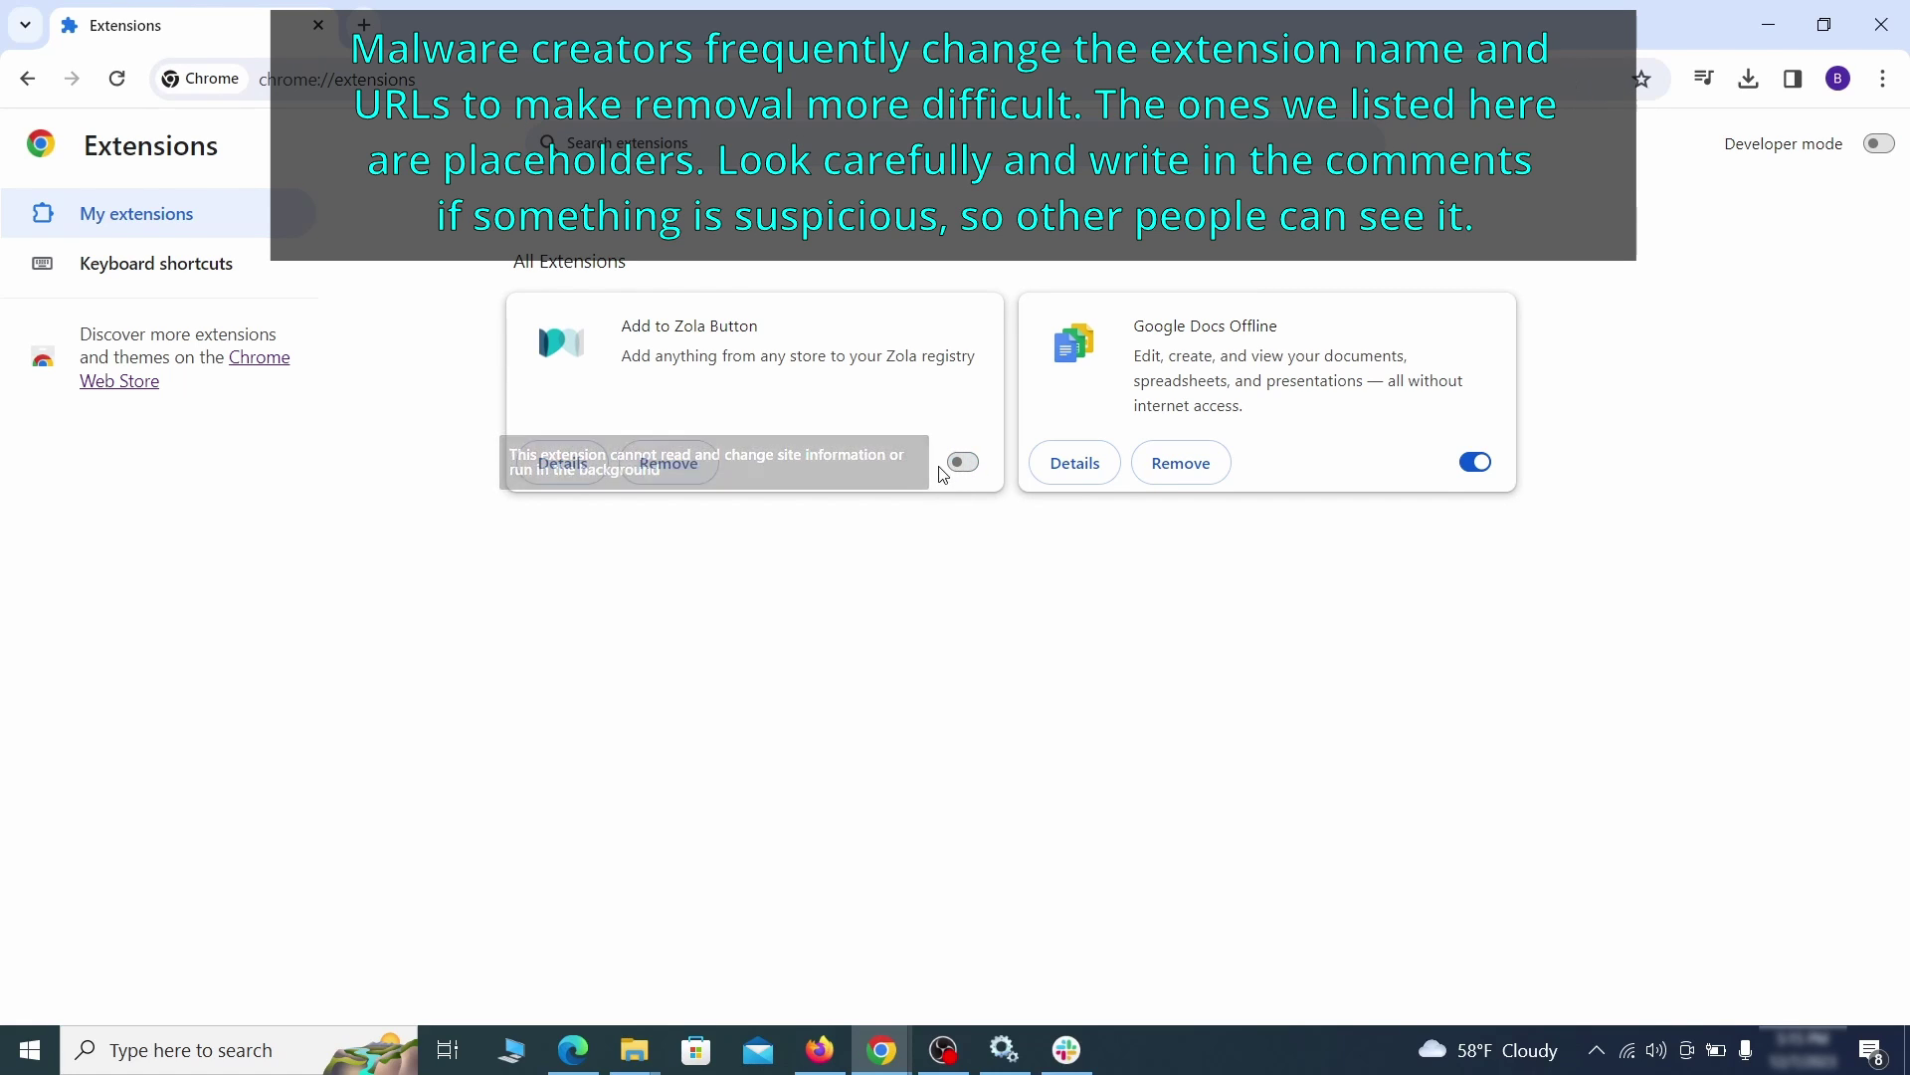
{"action": "left_click", "coordinate": [695, 466]}
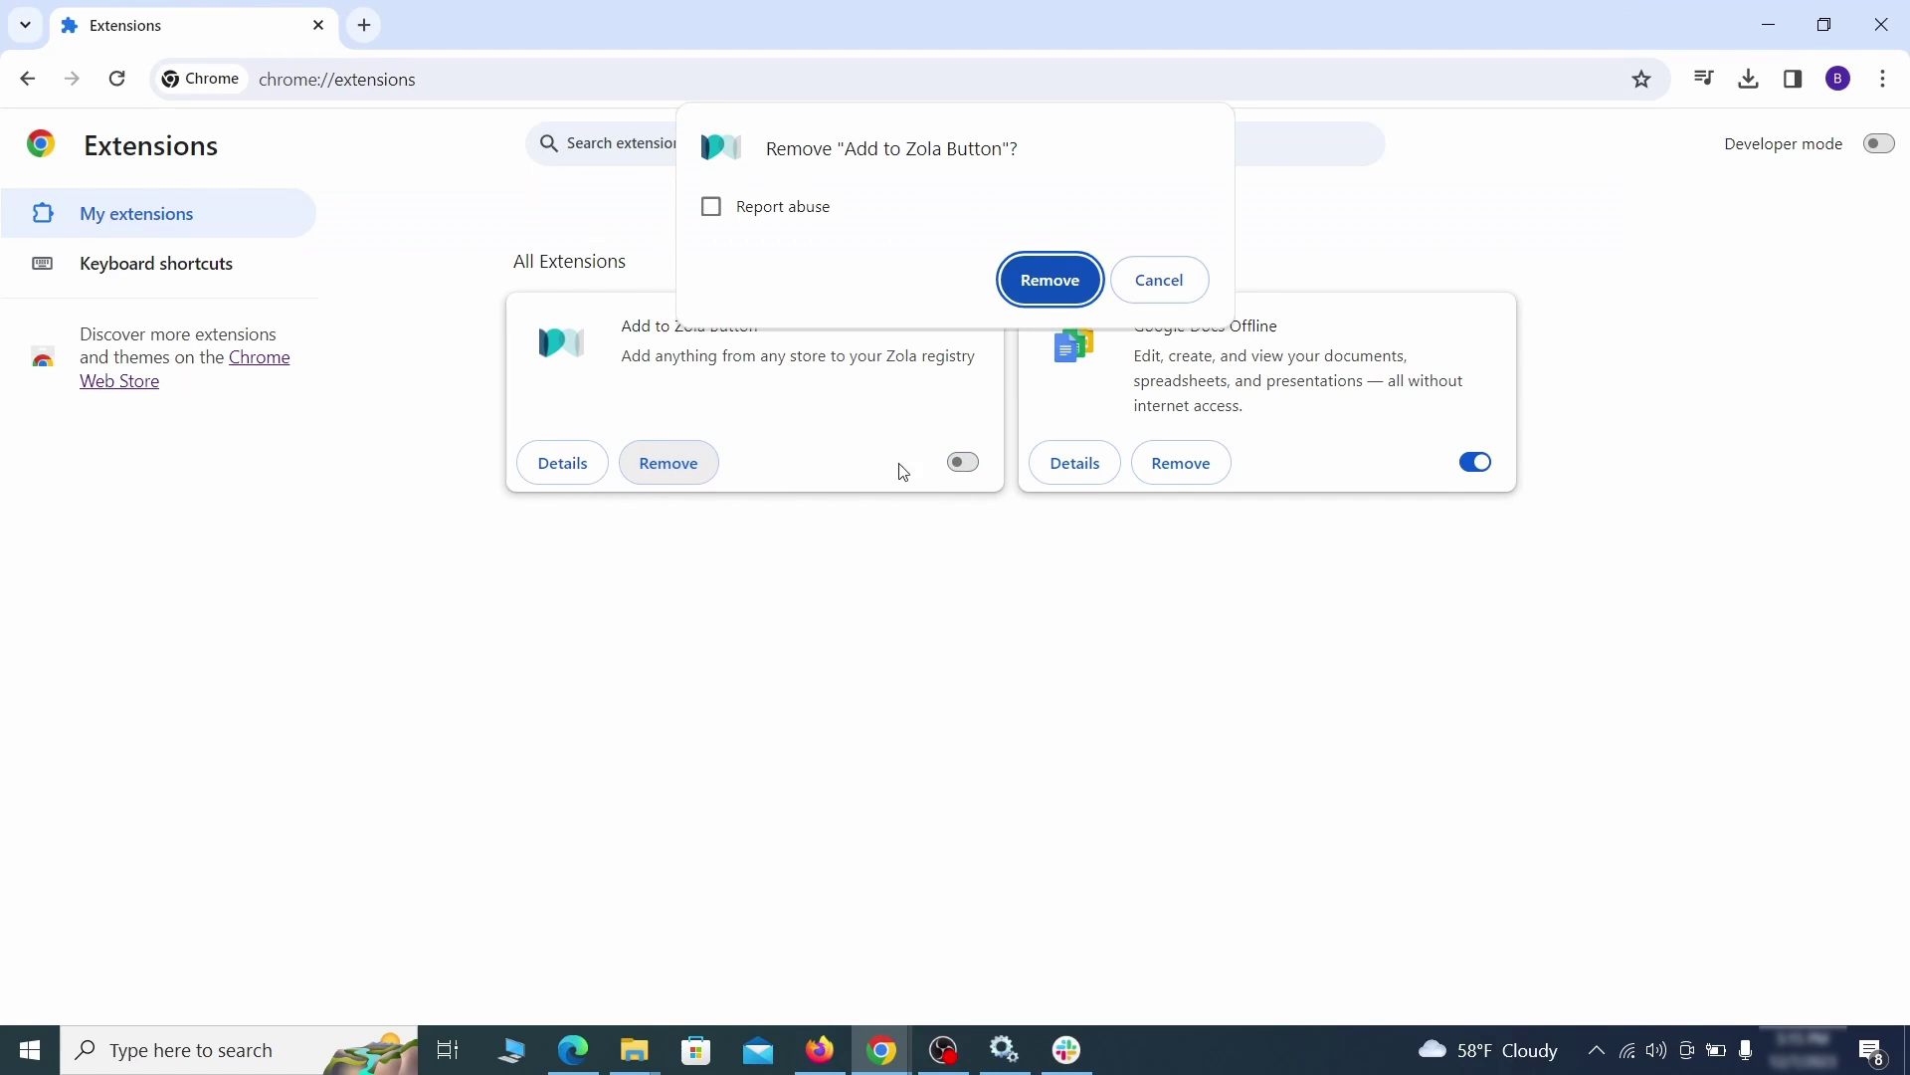
Open Chrome's Clear browsing data dialog from Privacy and security settings
{"action": "left_click", "coordinate": [1066, 285]}
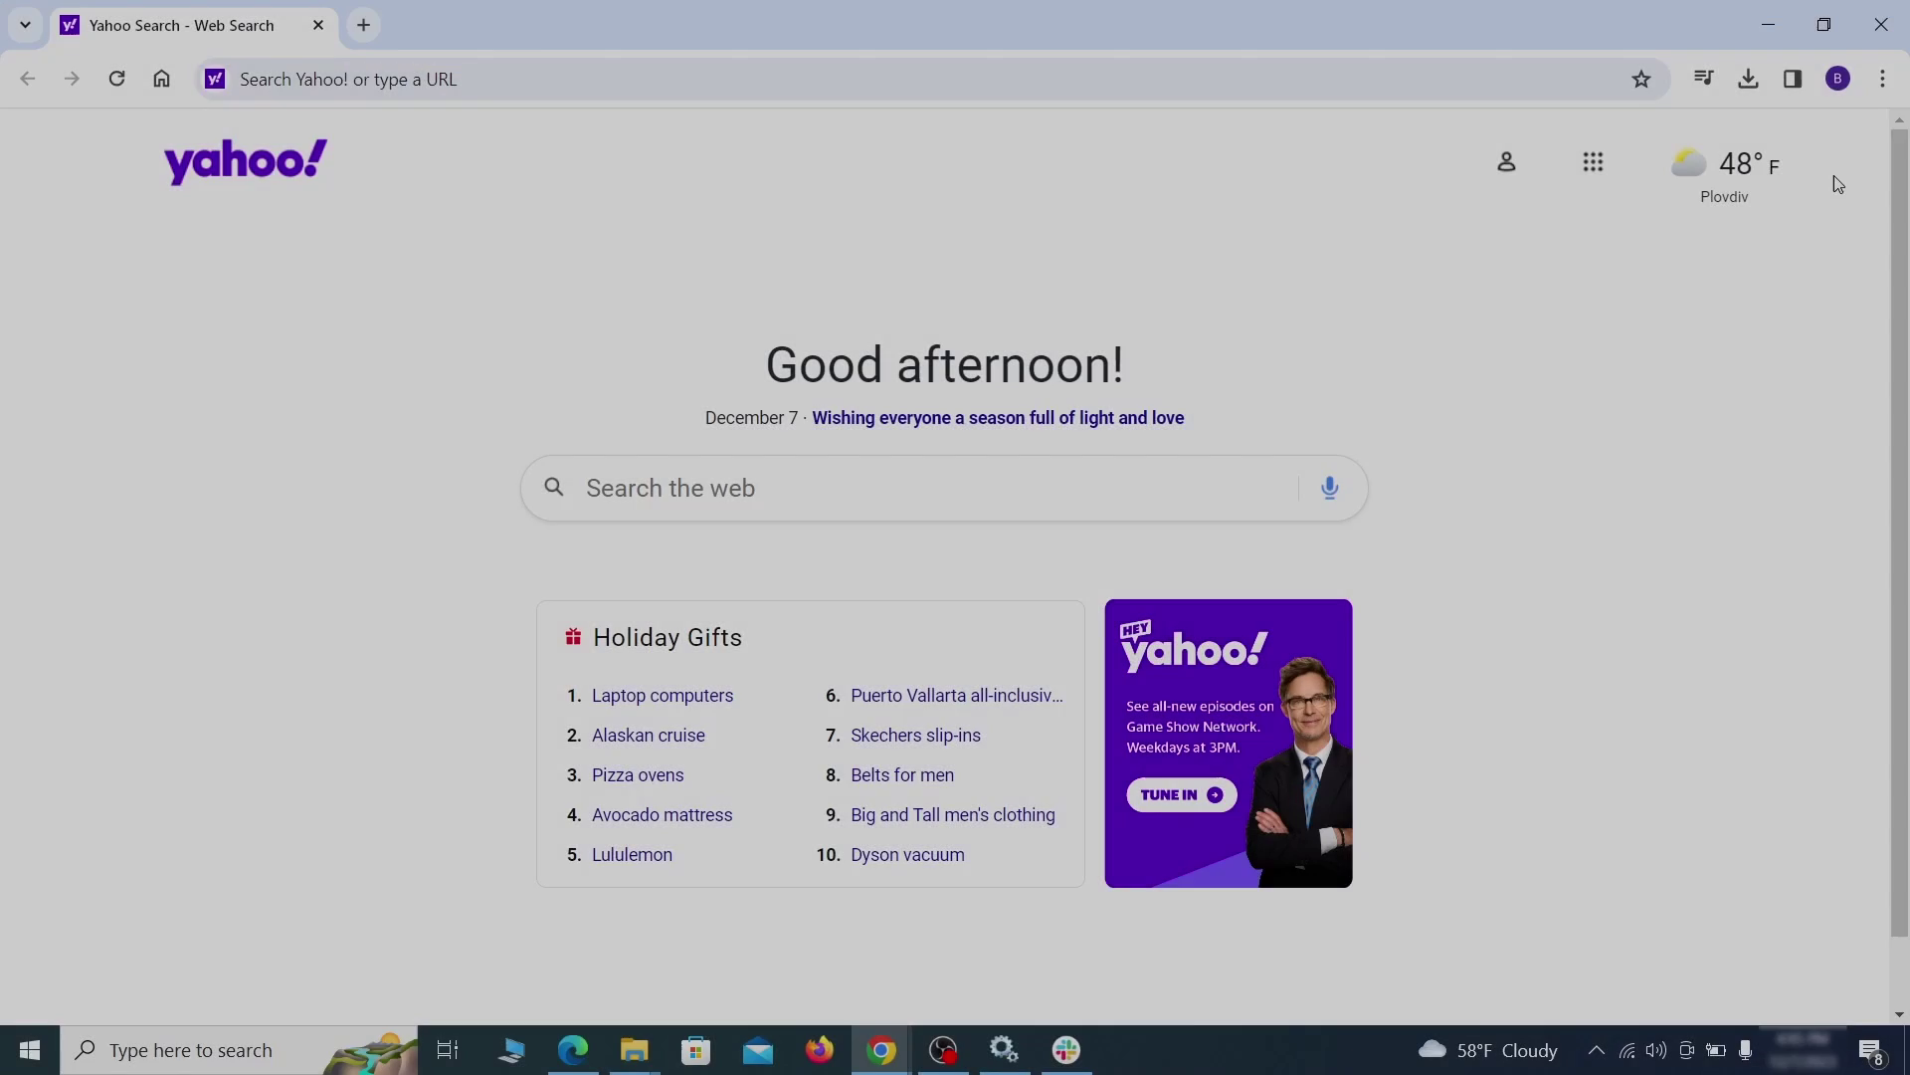
{"action": "left_click", "coordinate": [1882, 78]}
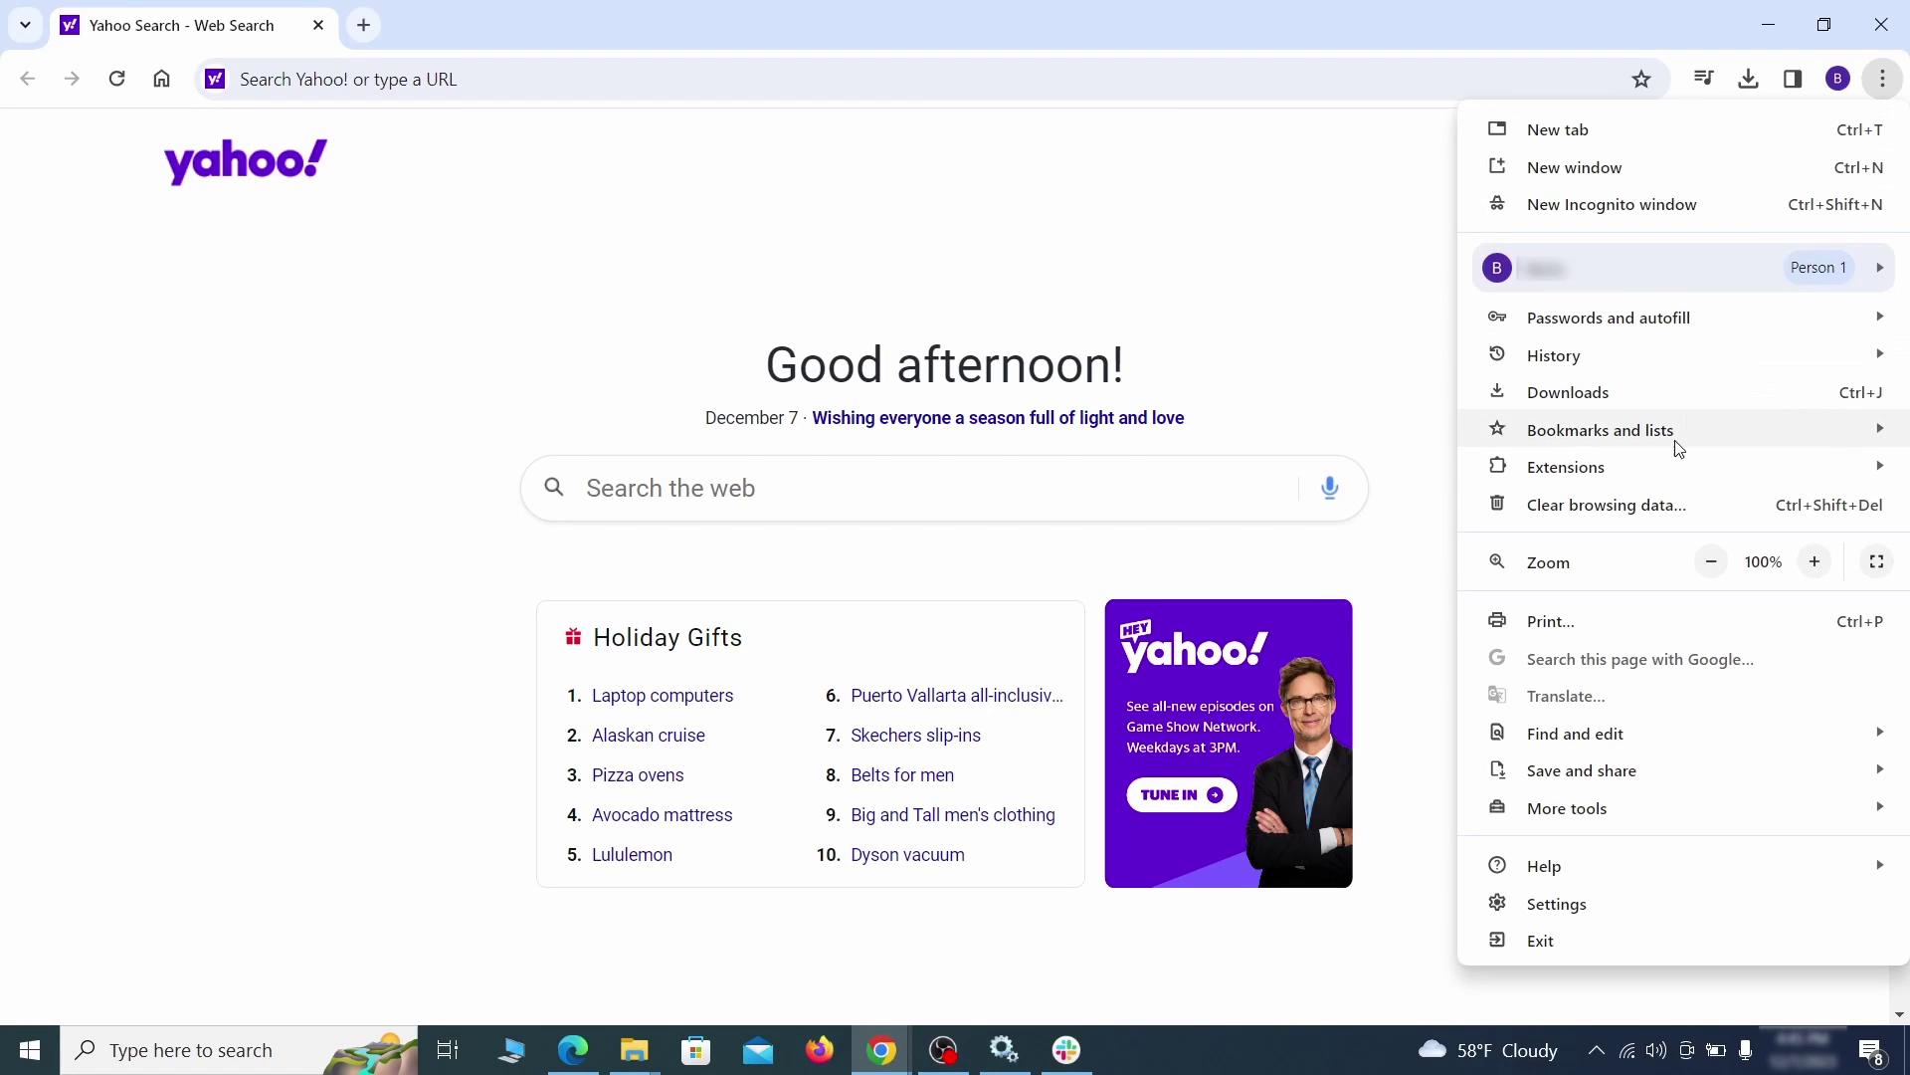
{"action": "left_click", "coordinate": [1559, 901]}
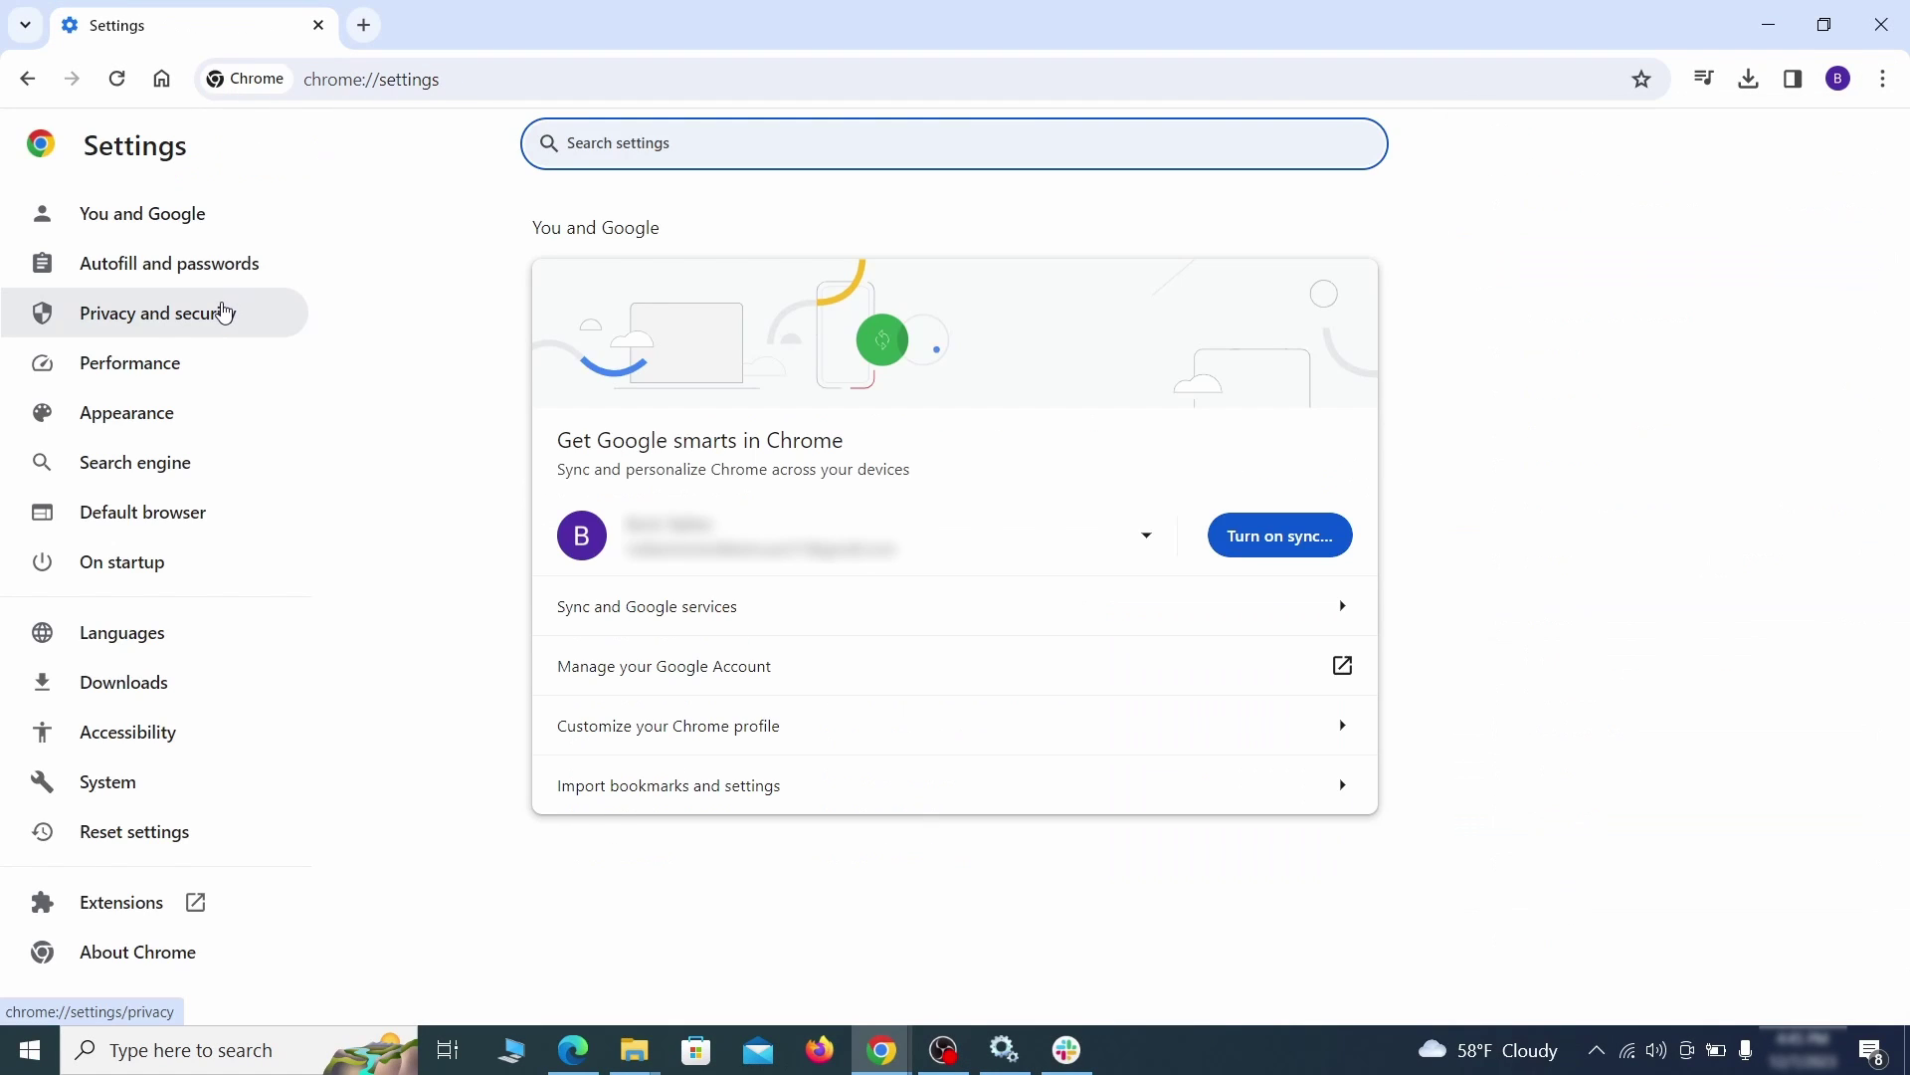
{"action": "left_click", "coordinate": [226, 308]}
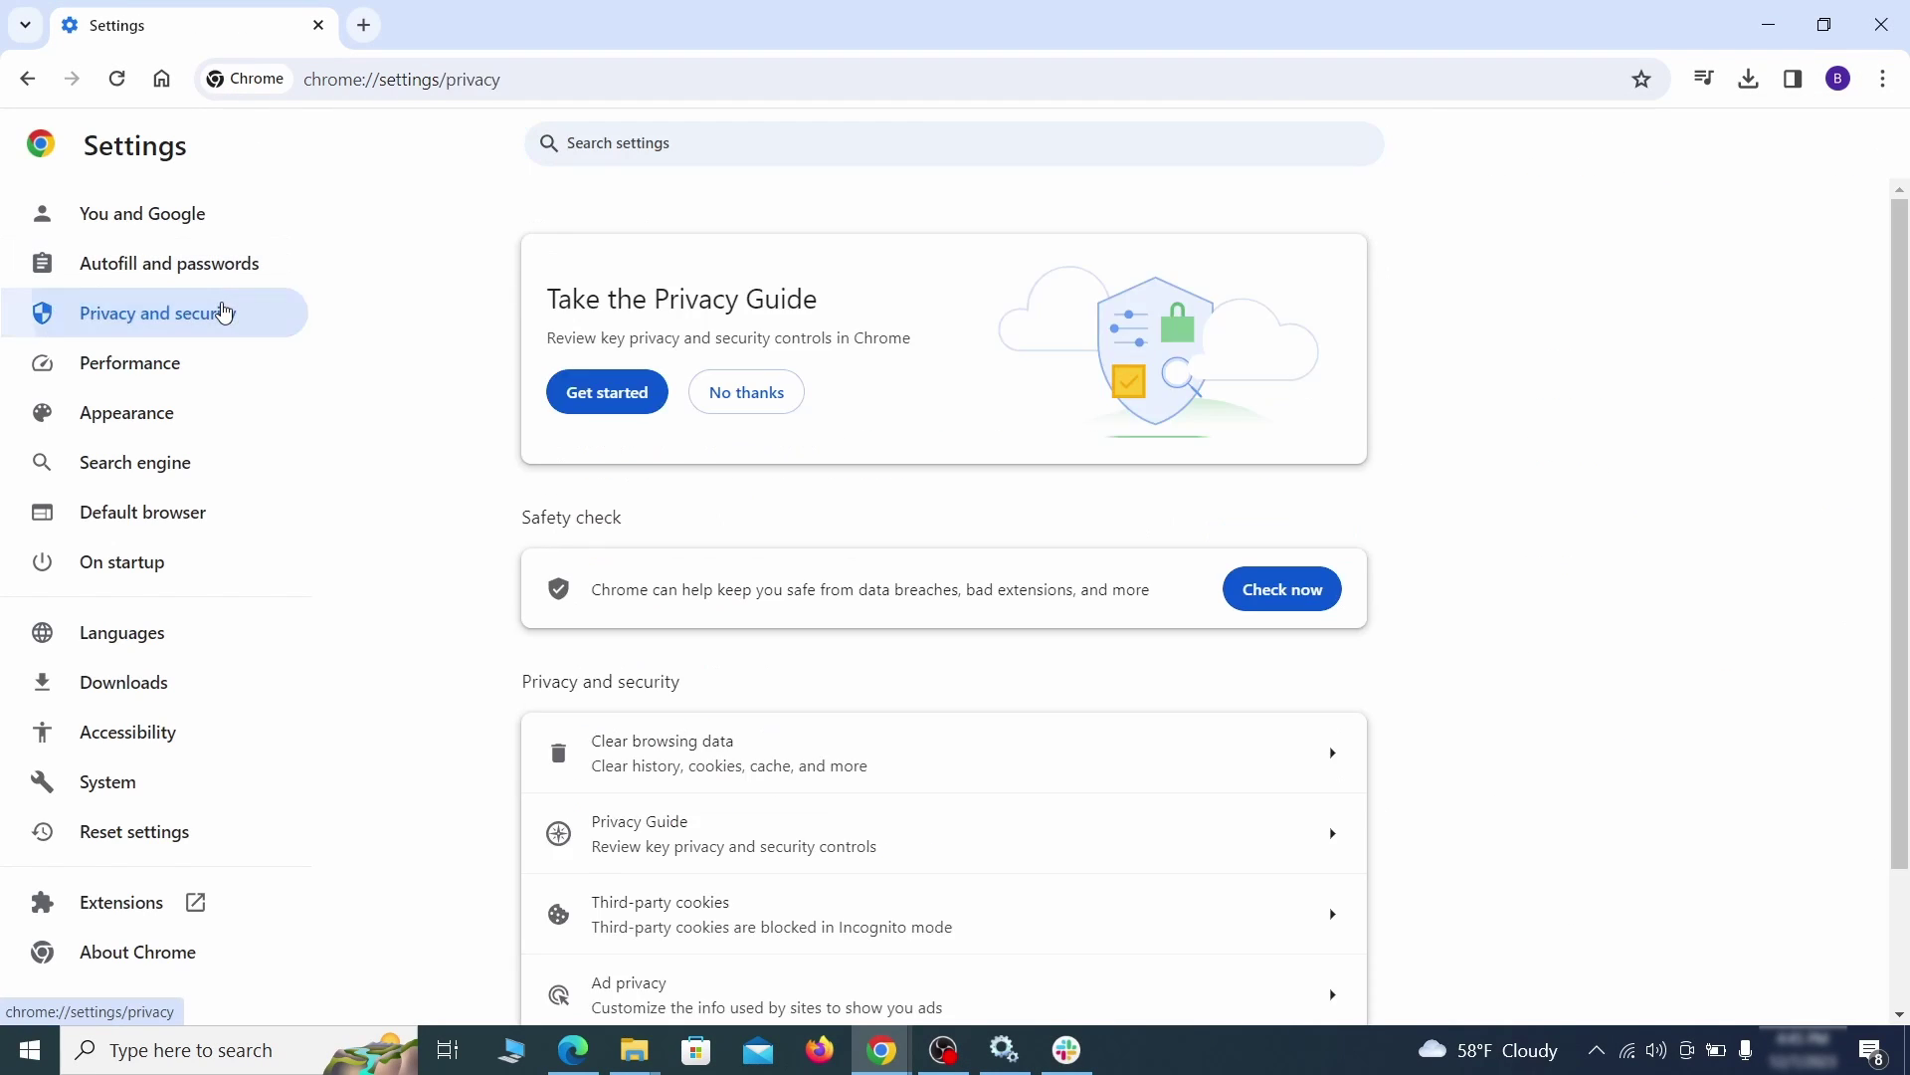
{"action": "scroll", "coordinate": [1519, 657], "scroll_direction": "down", "scroll_amount": 1}
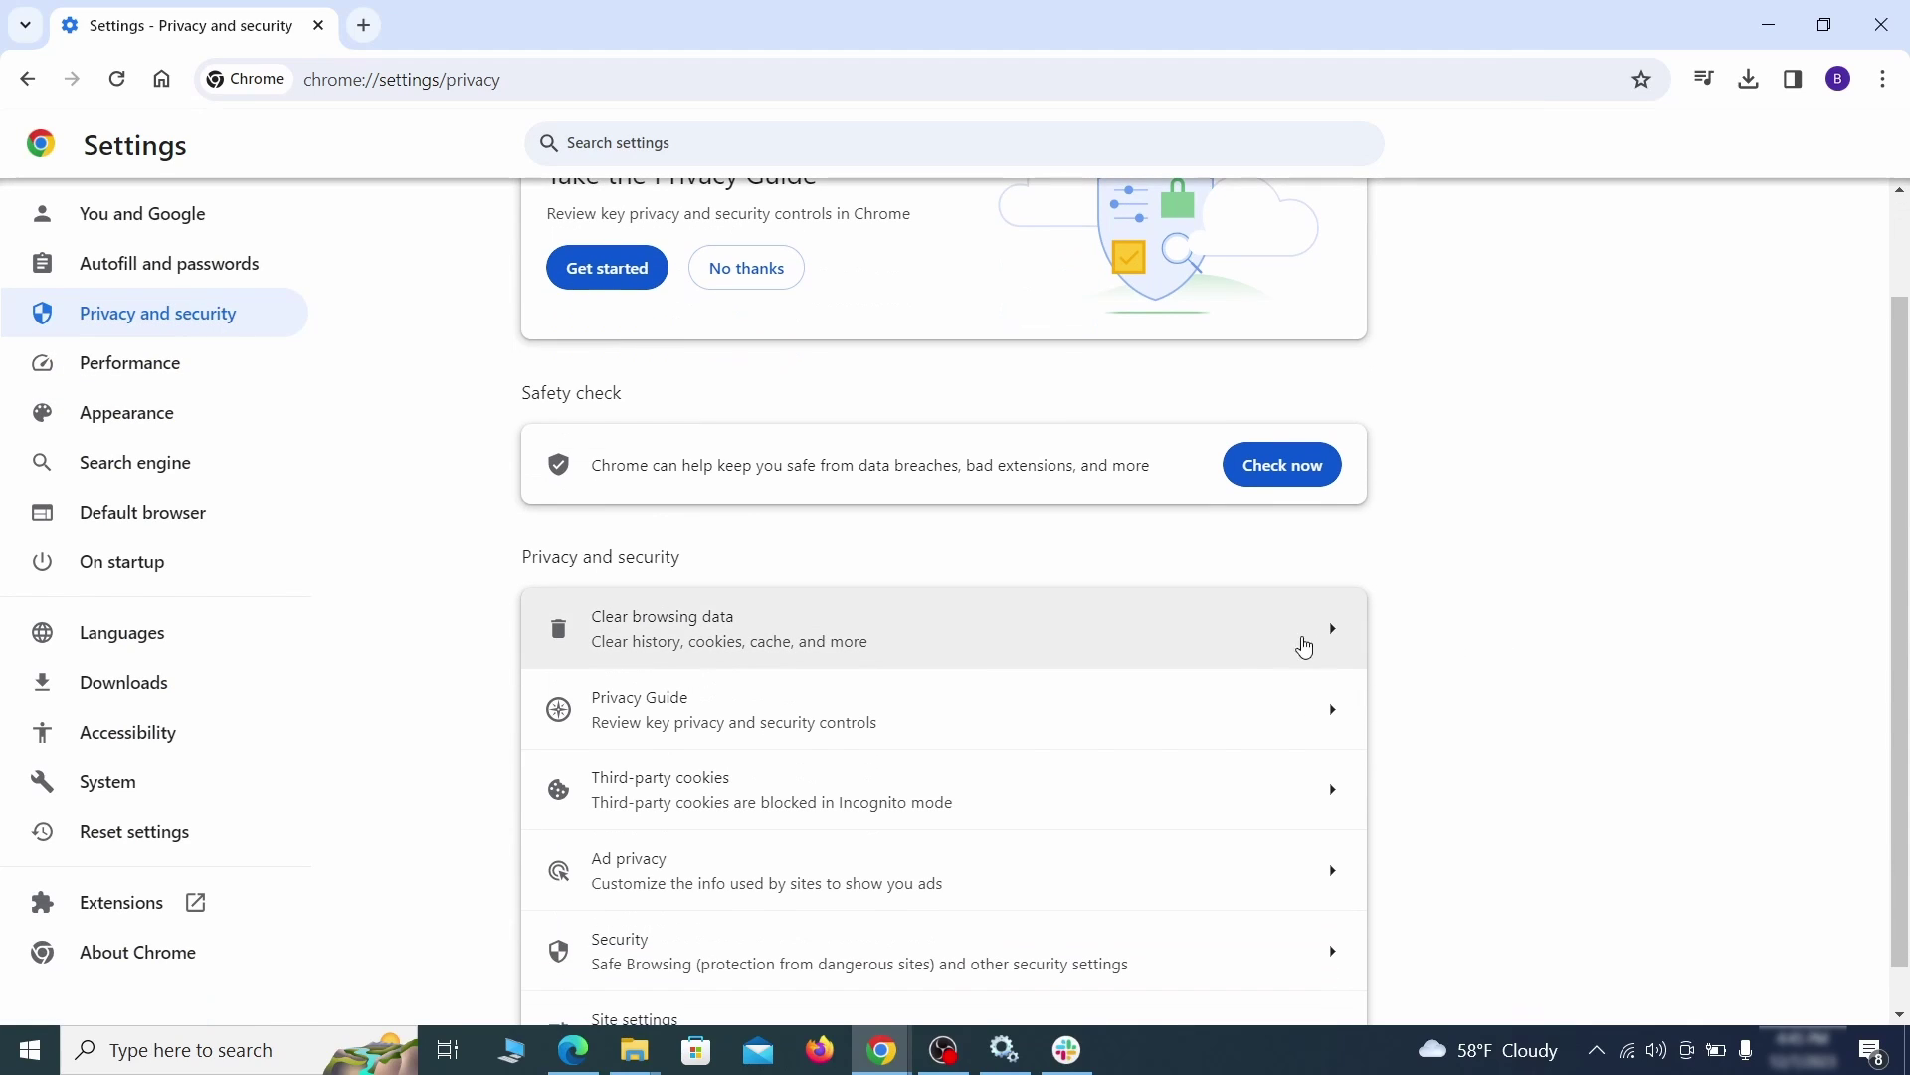
{"action": "left_click", "coordinate": [1245, 642]}
Add autofill, site settings and hosted app data on the Advanced tab, then clear
{"action": "left_click", "coordinate": [875, 355]}
{"action": "left_click", "coordinate": [1061, 356]}
{"action": "scroll", "coordinate": [964, 567], "scroll_direction": "down", "scroll_amount": 1}
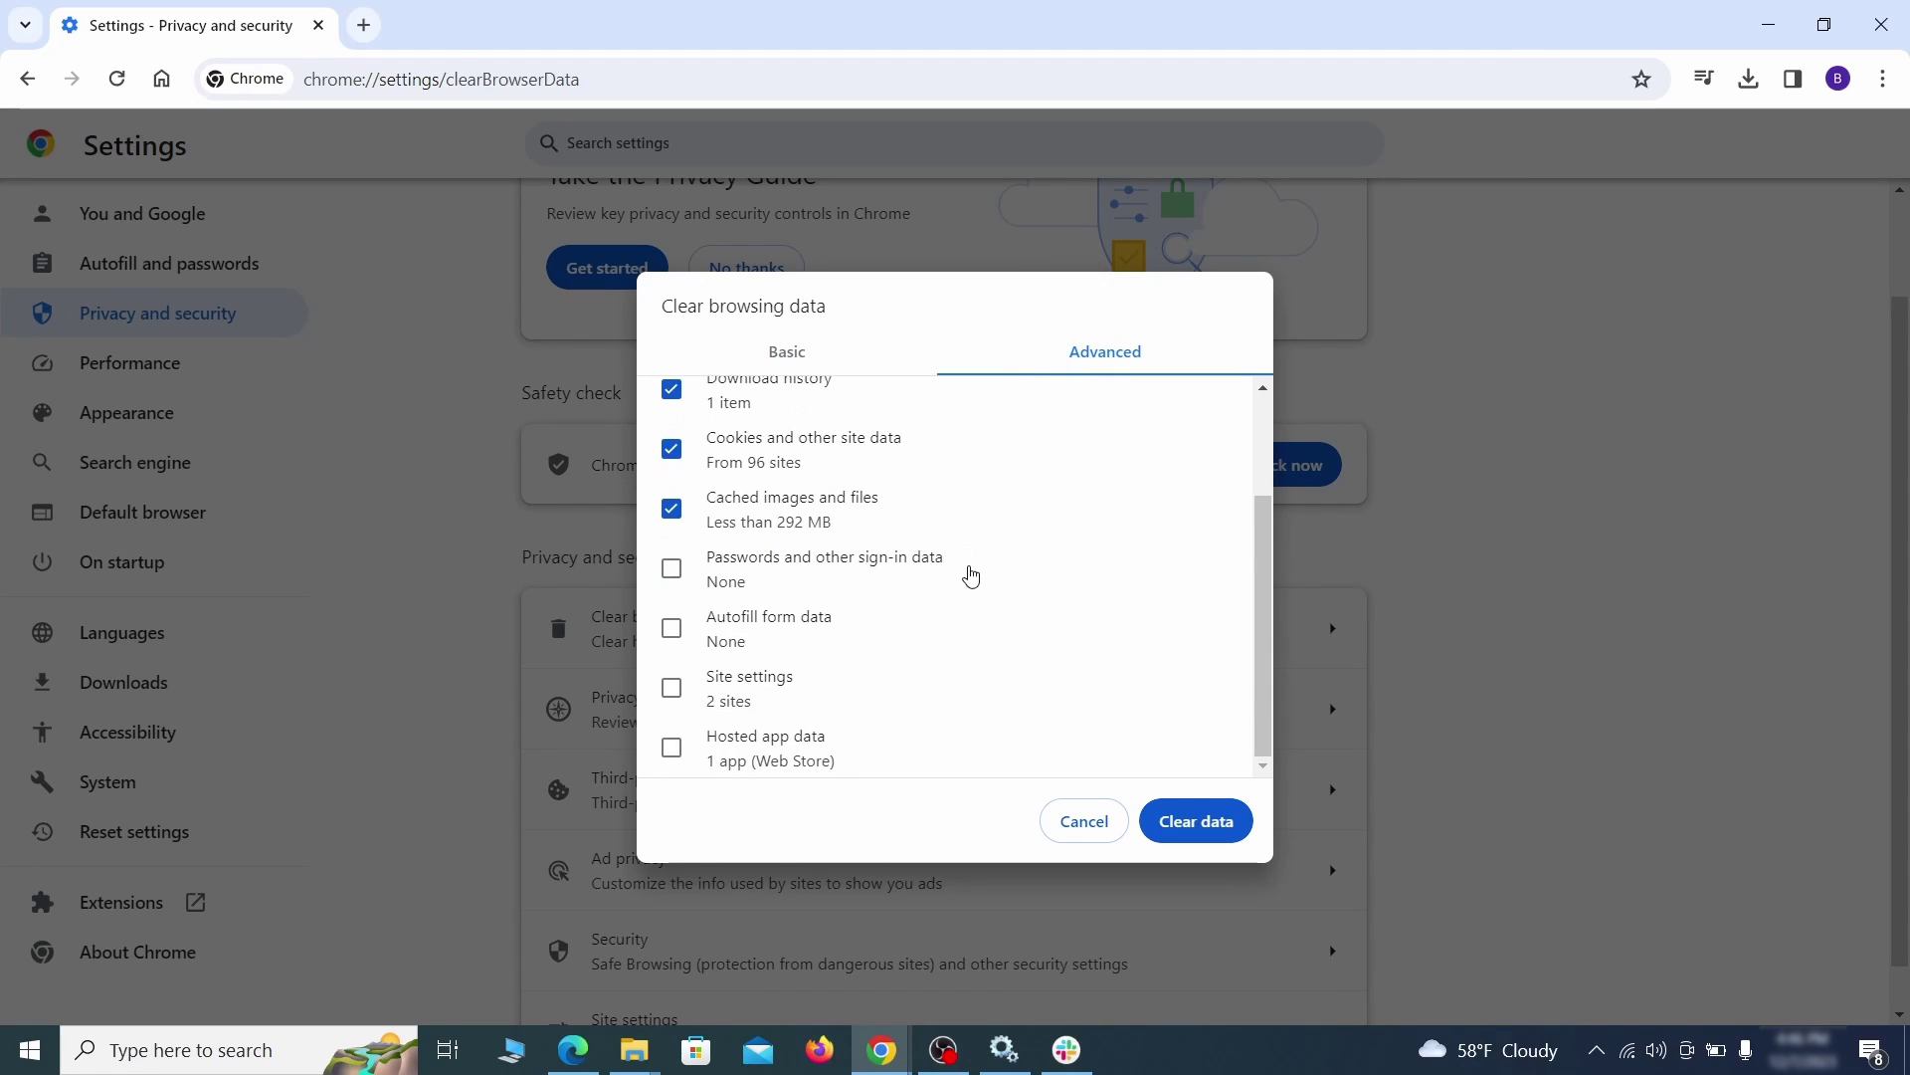
{"action": "left_click", "coordinate": [672, 628]}
{"action": "left_click", "coordinate": [673, 688]}
{"action": "left_click", "coordinate": [673, 748]}
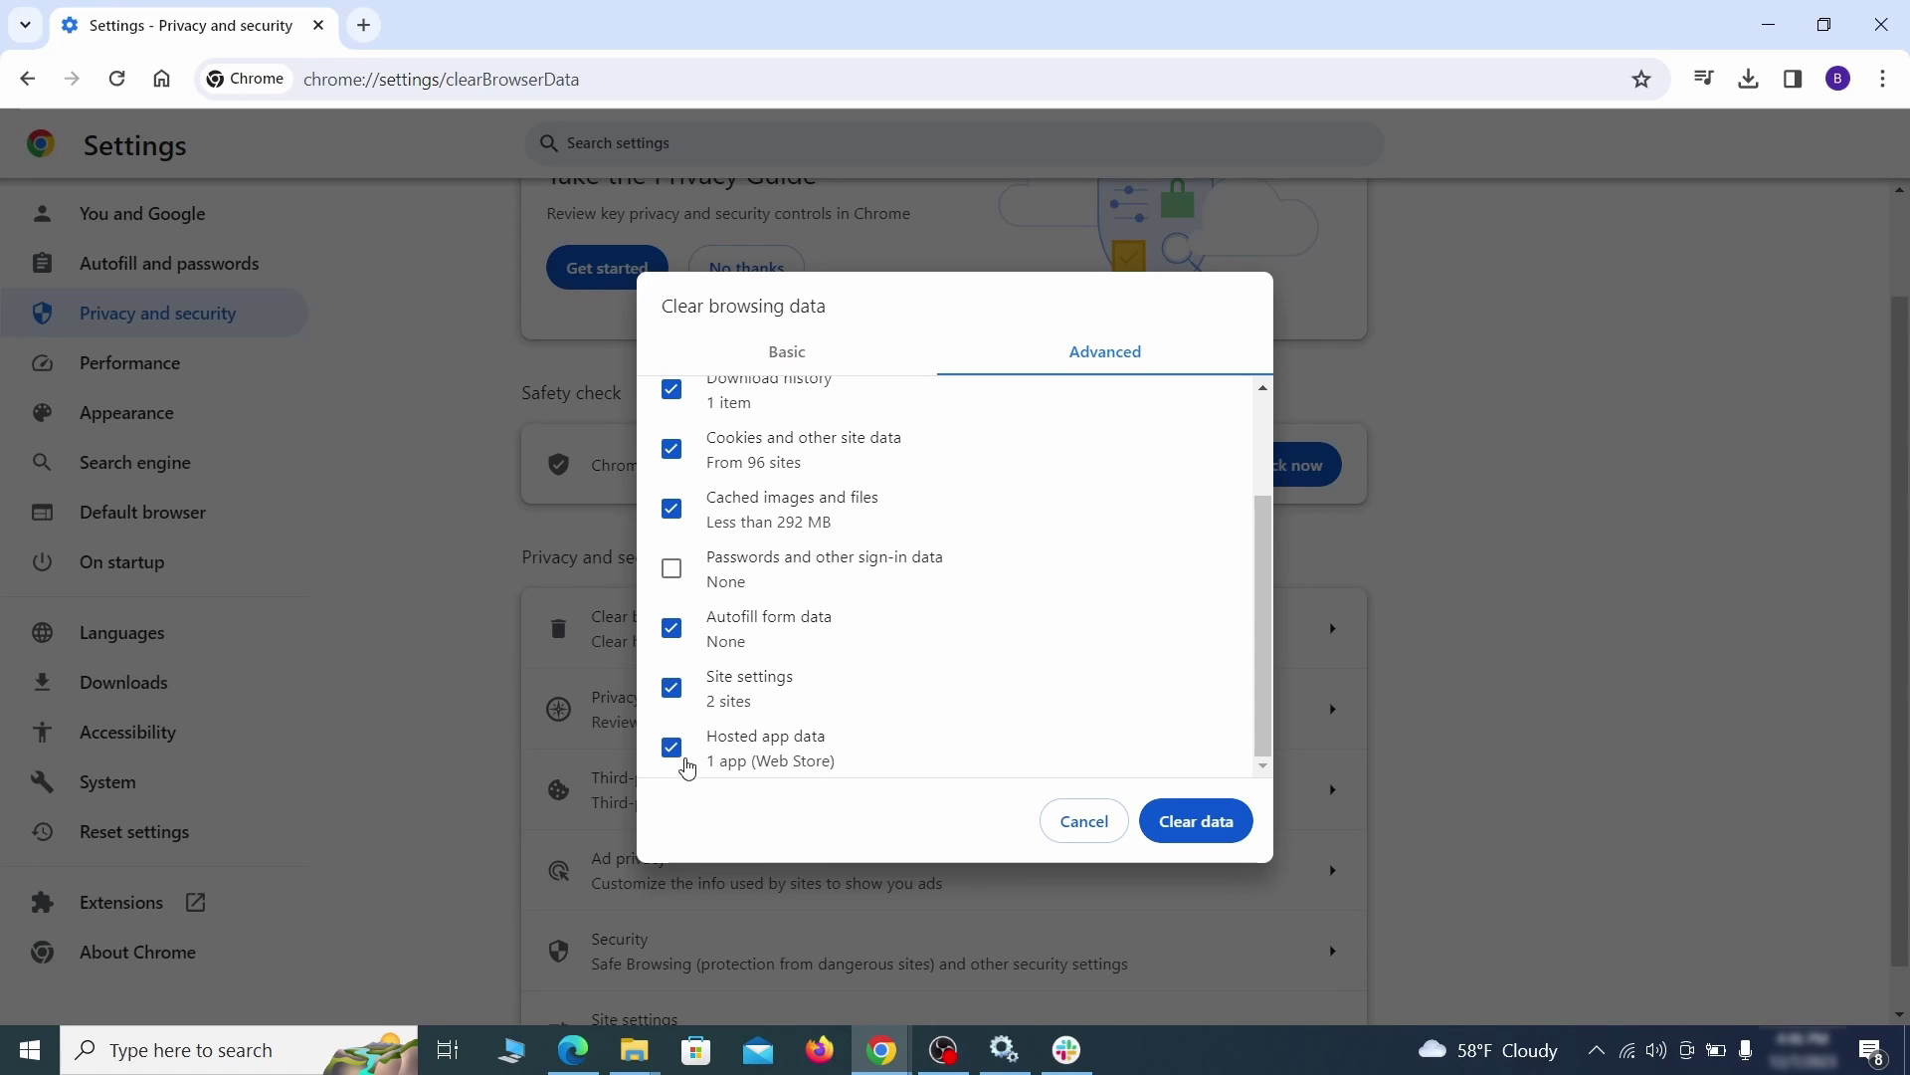
{"action": "left_click", "coordinate": [1211, 824]}
{"action": "scroll", "coordinate": [1435, 652], "scroll_direction": "down", "scroll_amount": 1}
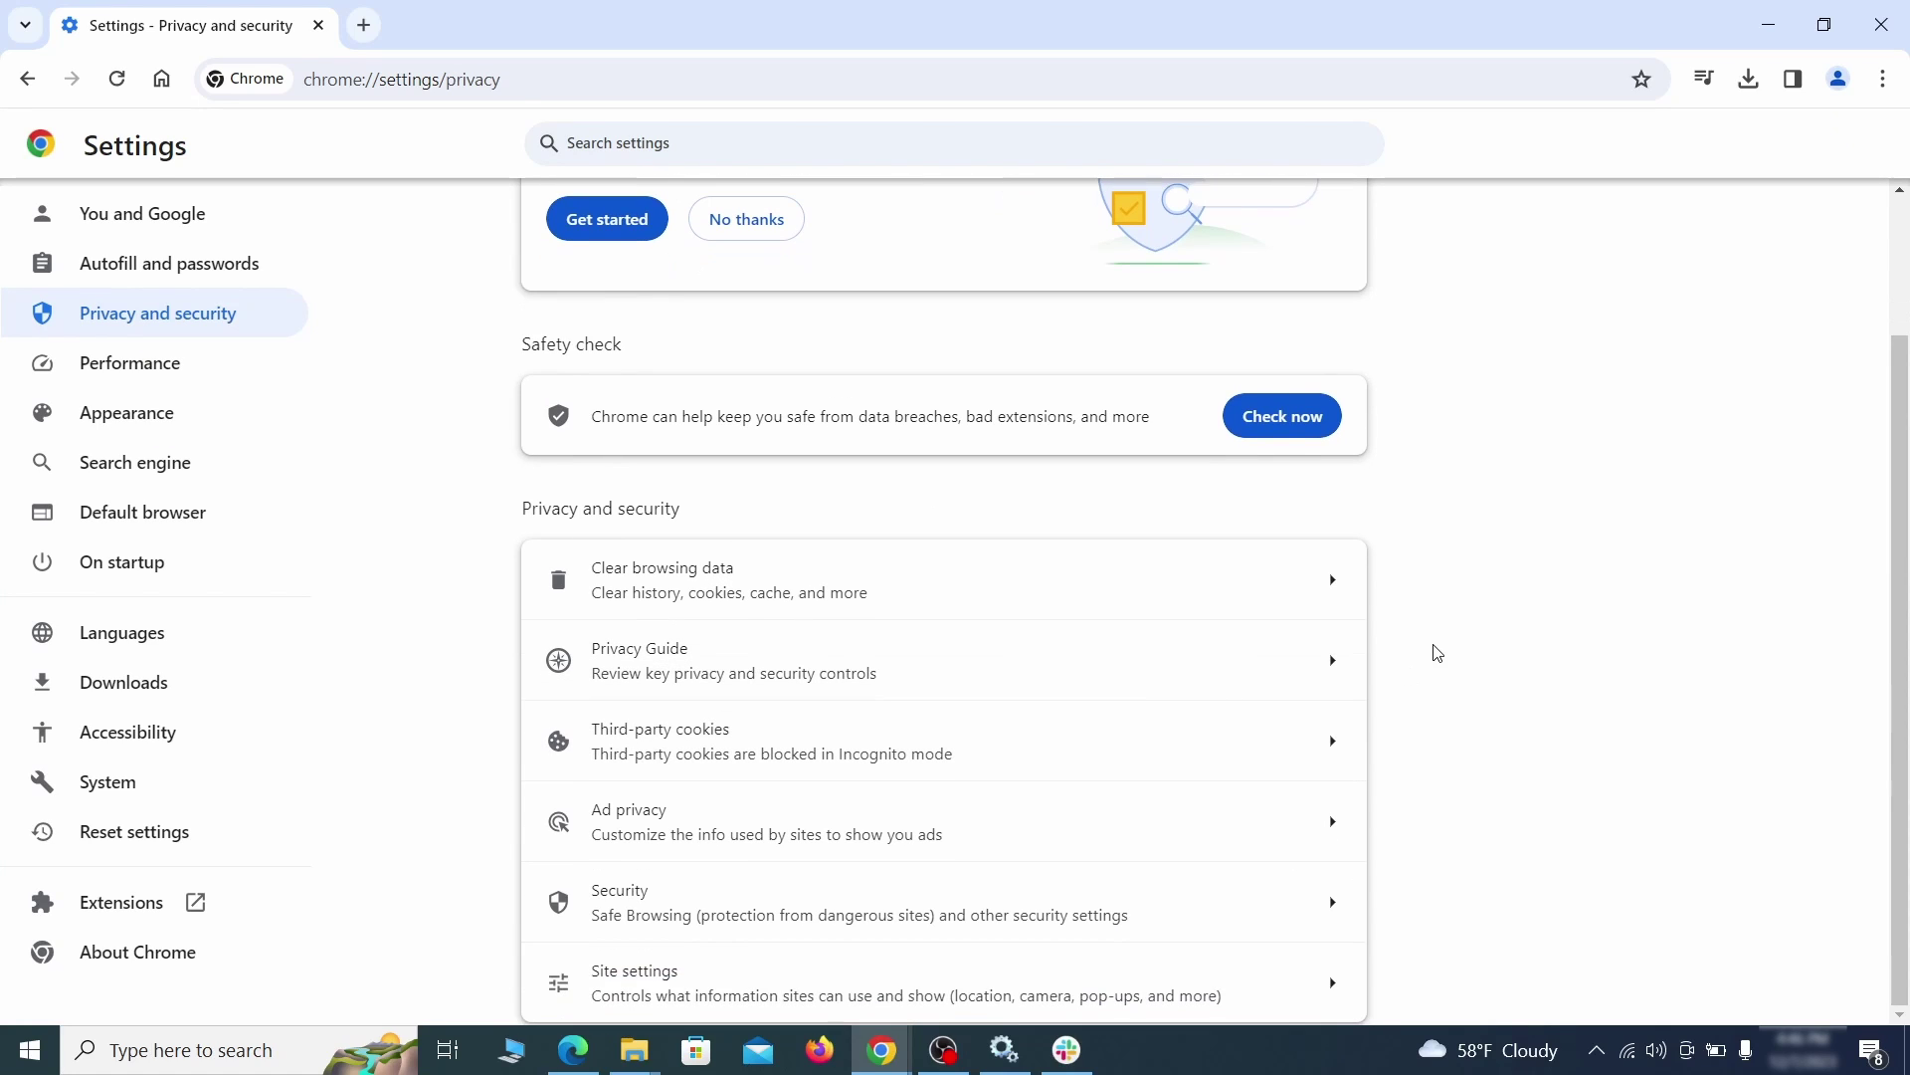
Review Location and Notifications permissions, including the ExampleRougeURL.com notification entry
{"action": "left_click", "coordinate": [925, 978]}
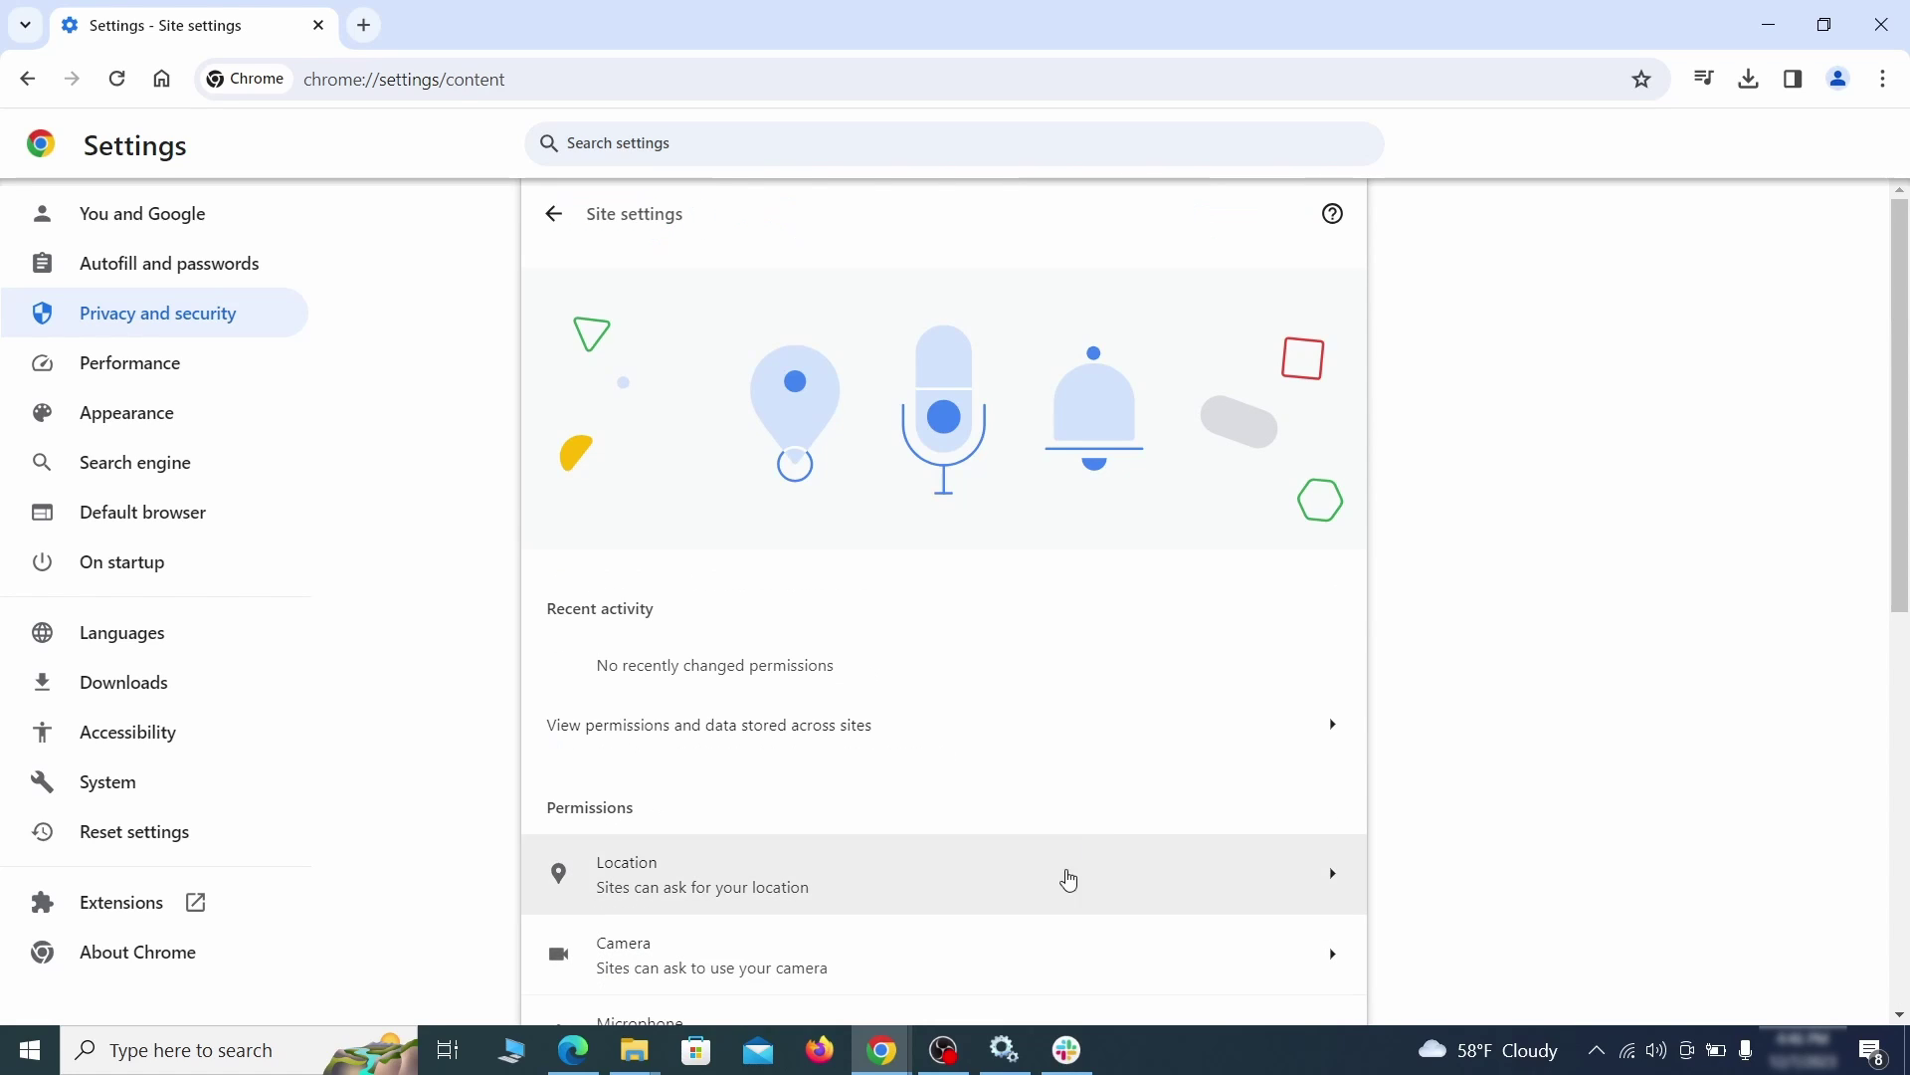
{"action": "scroll", "coordinate": [1366, 606], "scroll_direction": "down", "scroll_amount": 3}
{"action": "scroll", "coordinate": [1365, 516], "scroll_direction": "down", "scroll_amount": 1}
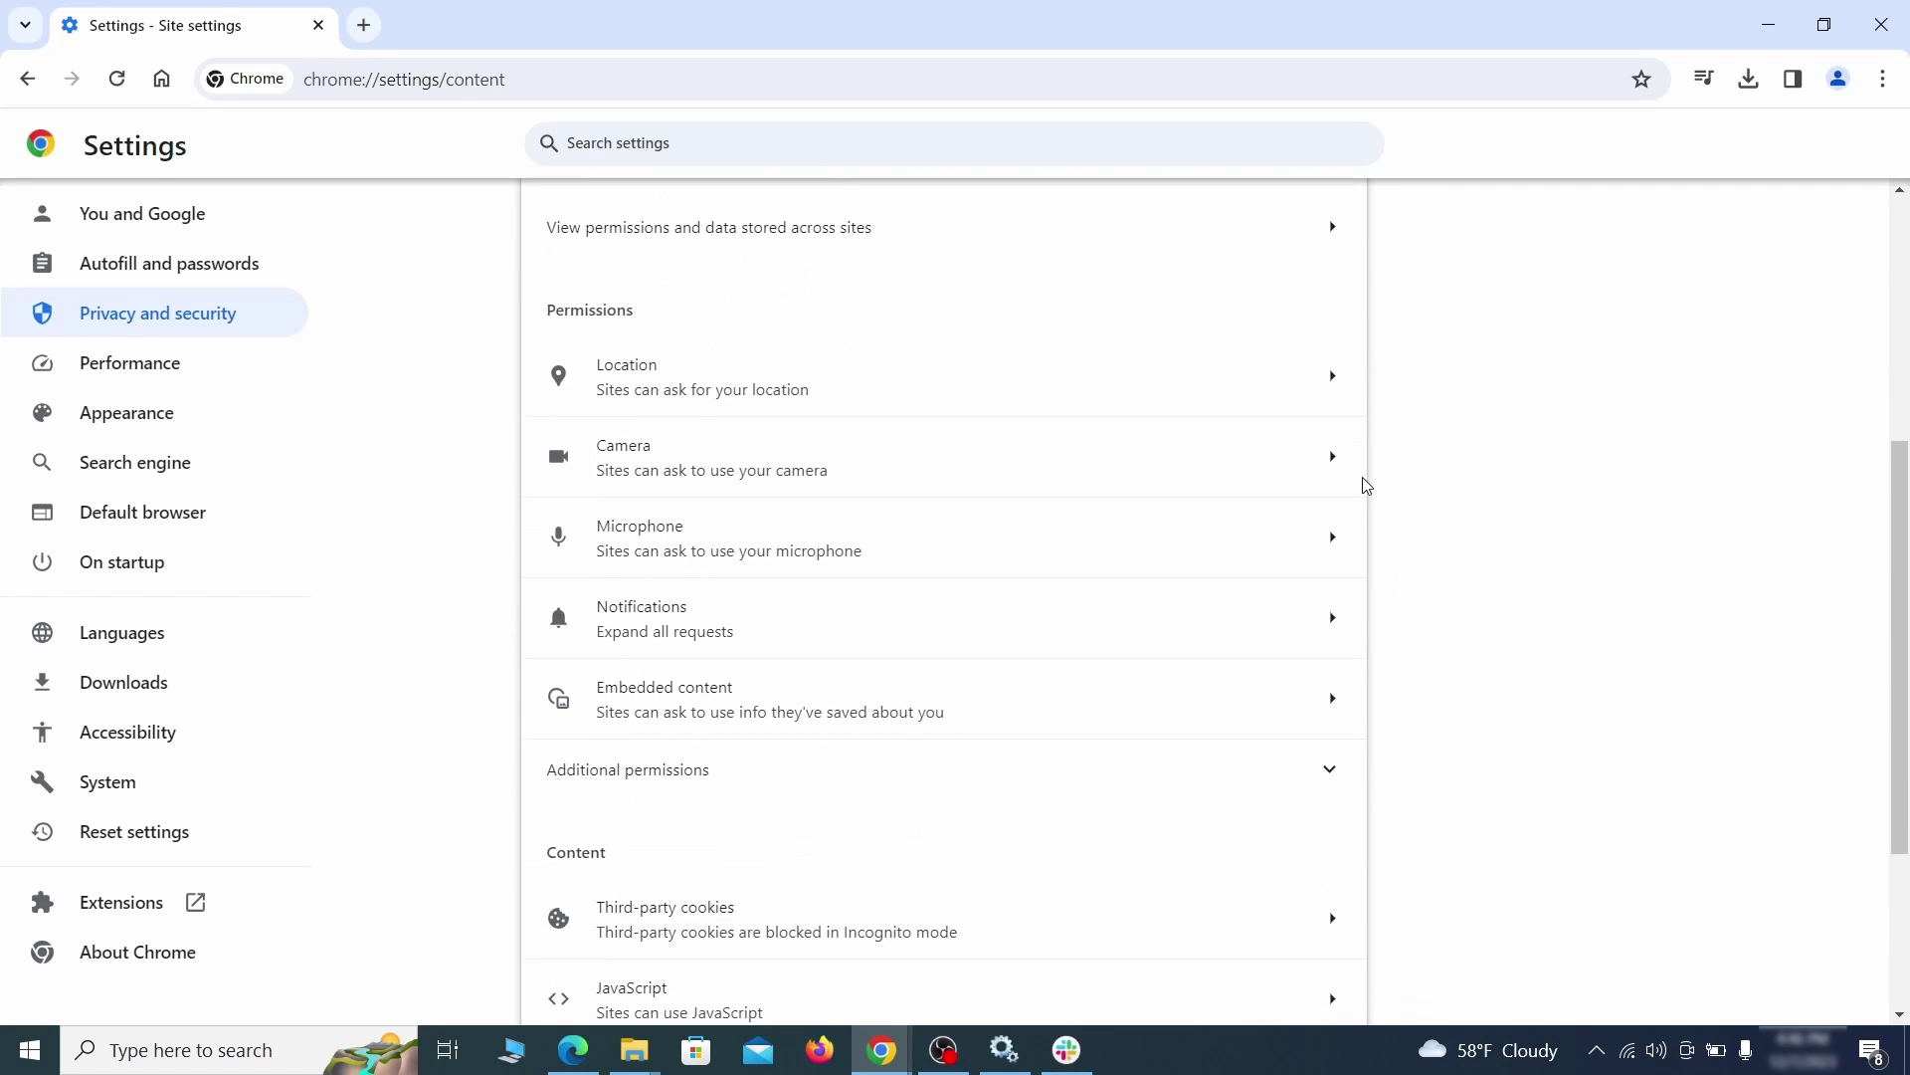
{"action": "left_click", "coordinate": [959, 386]}
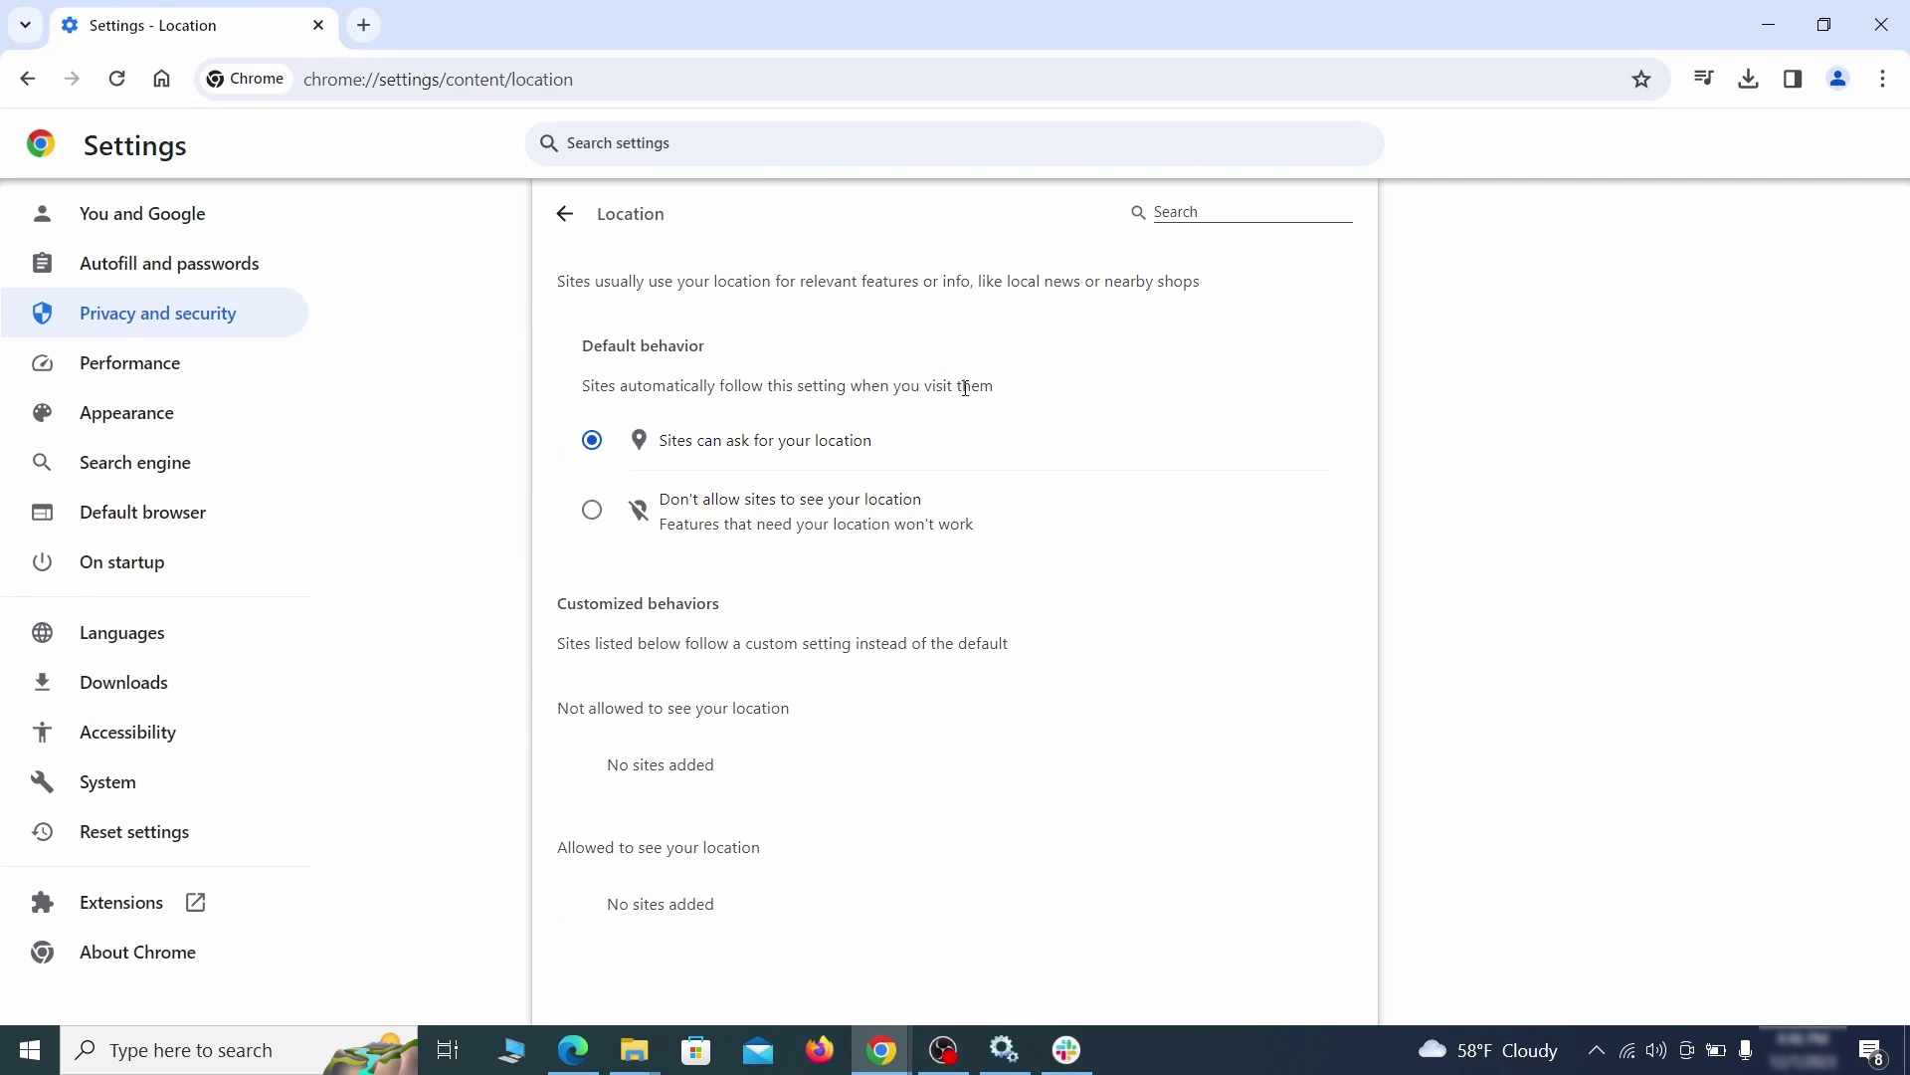
{"action": "left_click", "coordinate": [27, 78]}
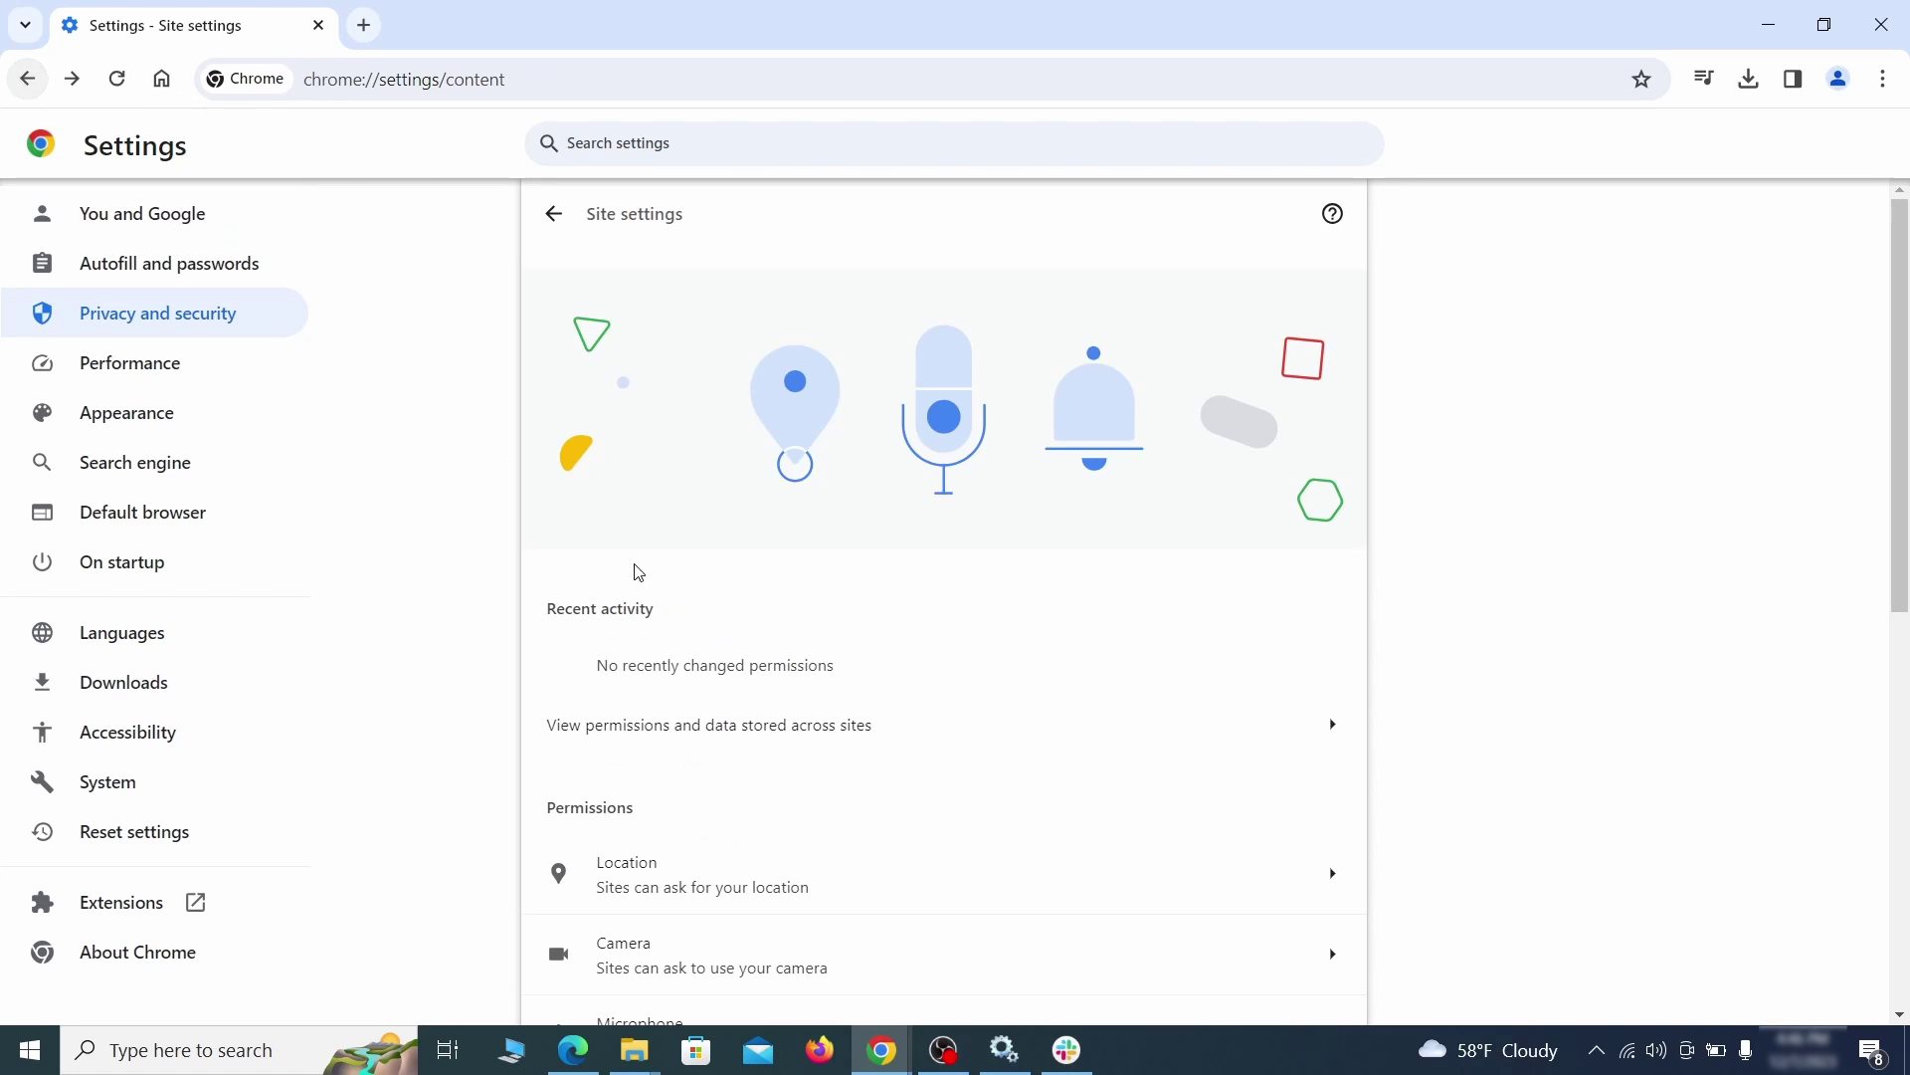
{"action": "left_click", "coordinate": [756, 469]}
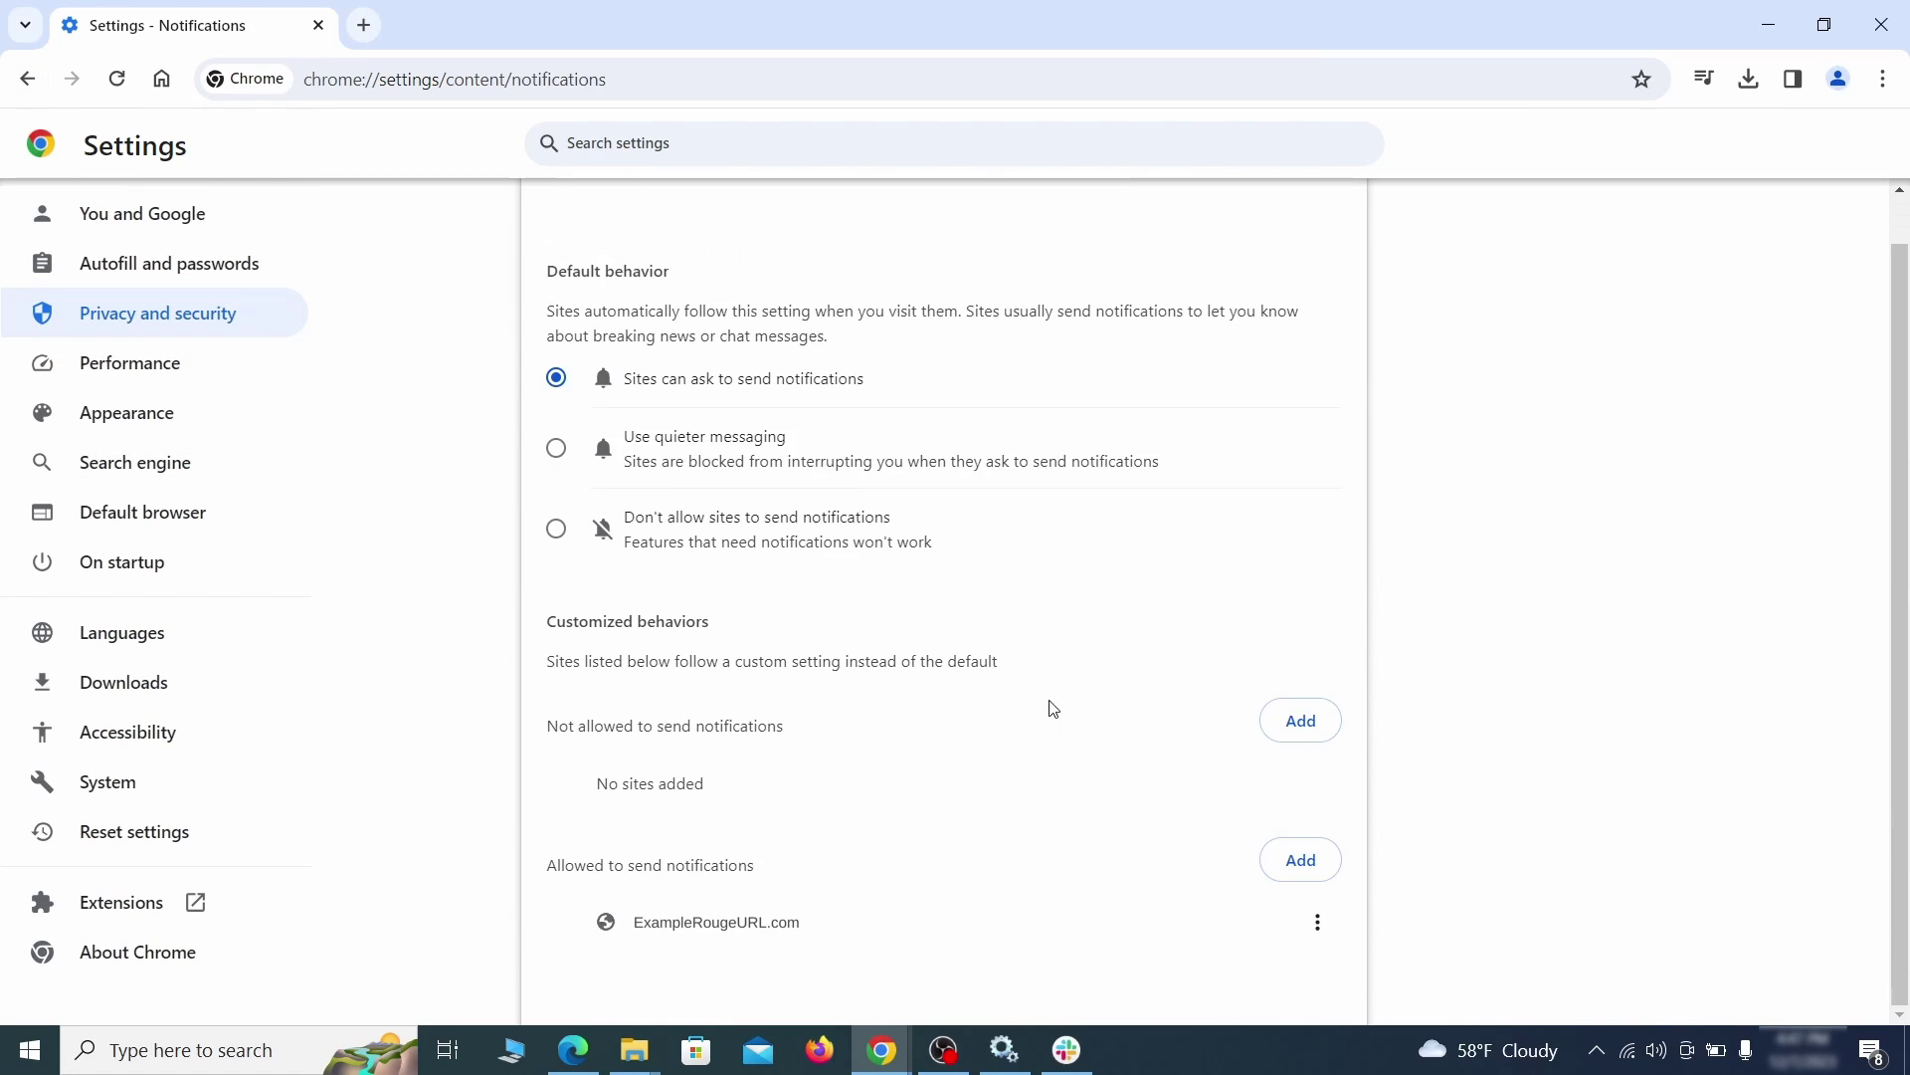
{"action": "left_click", "coordinate": [1317, 923]}
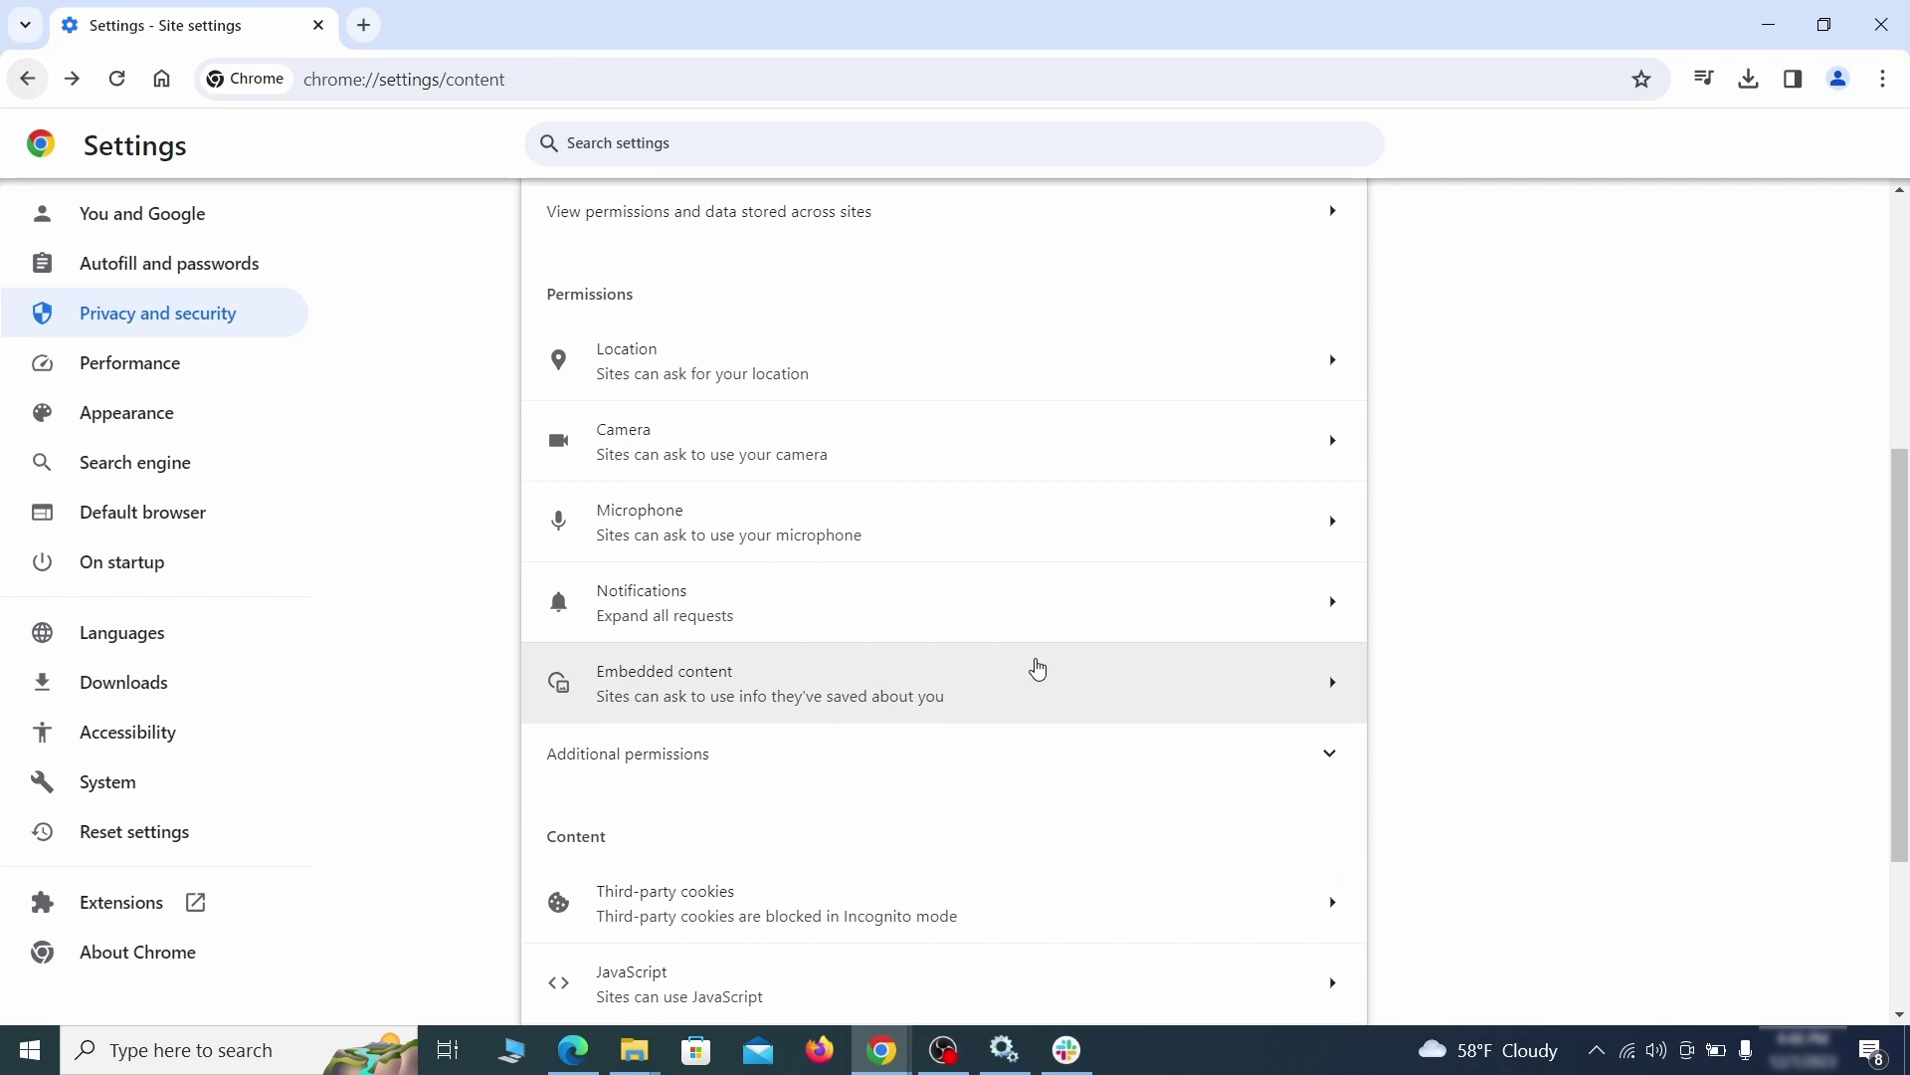
{"action": "scroll", "coordinate": [1036, 669], "scroll_direction": "down", "scroll_amount": 3}
Delete the ExampleRougeURL.com exception from the third-party cookies settings
{"action": "left_click", "coordinate": [1029, 673]}
{"action": "scroll", "coordinate": [1051, 736], "scroll_direction": "down", "scroll_amount": 3}
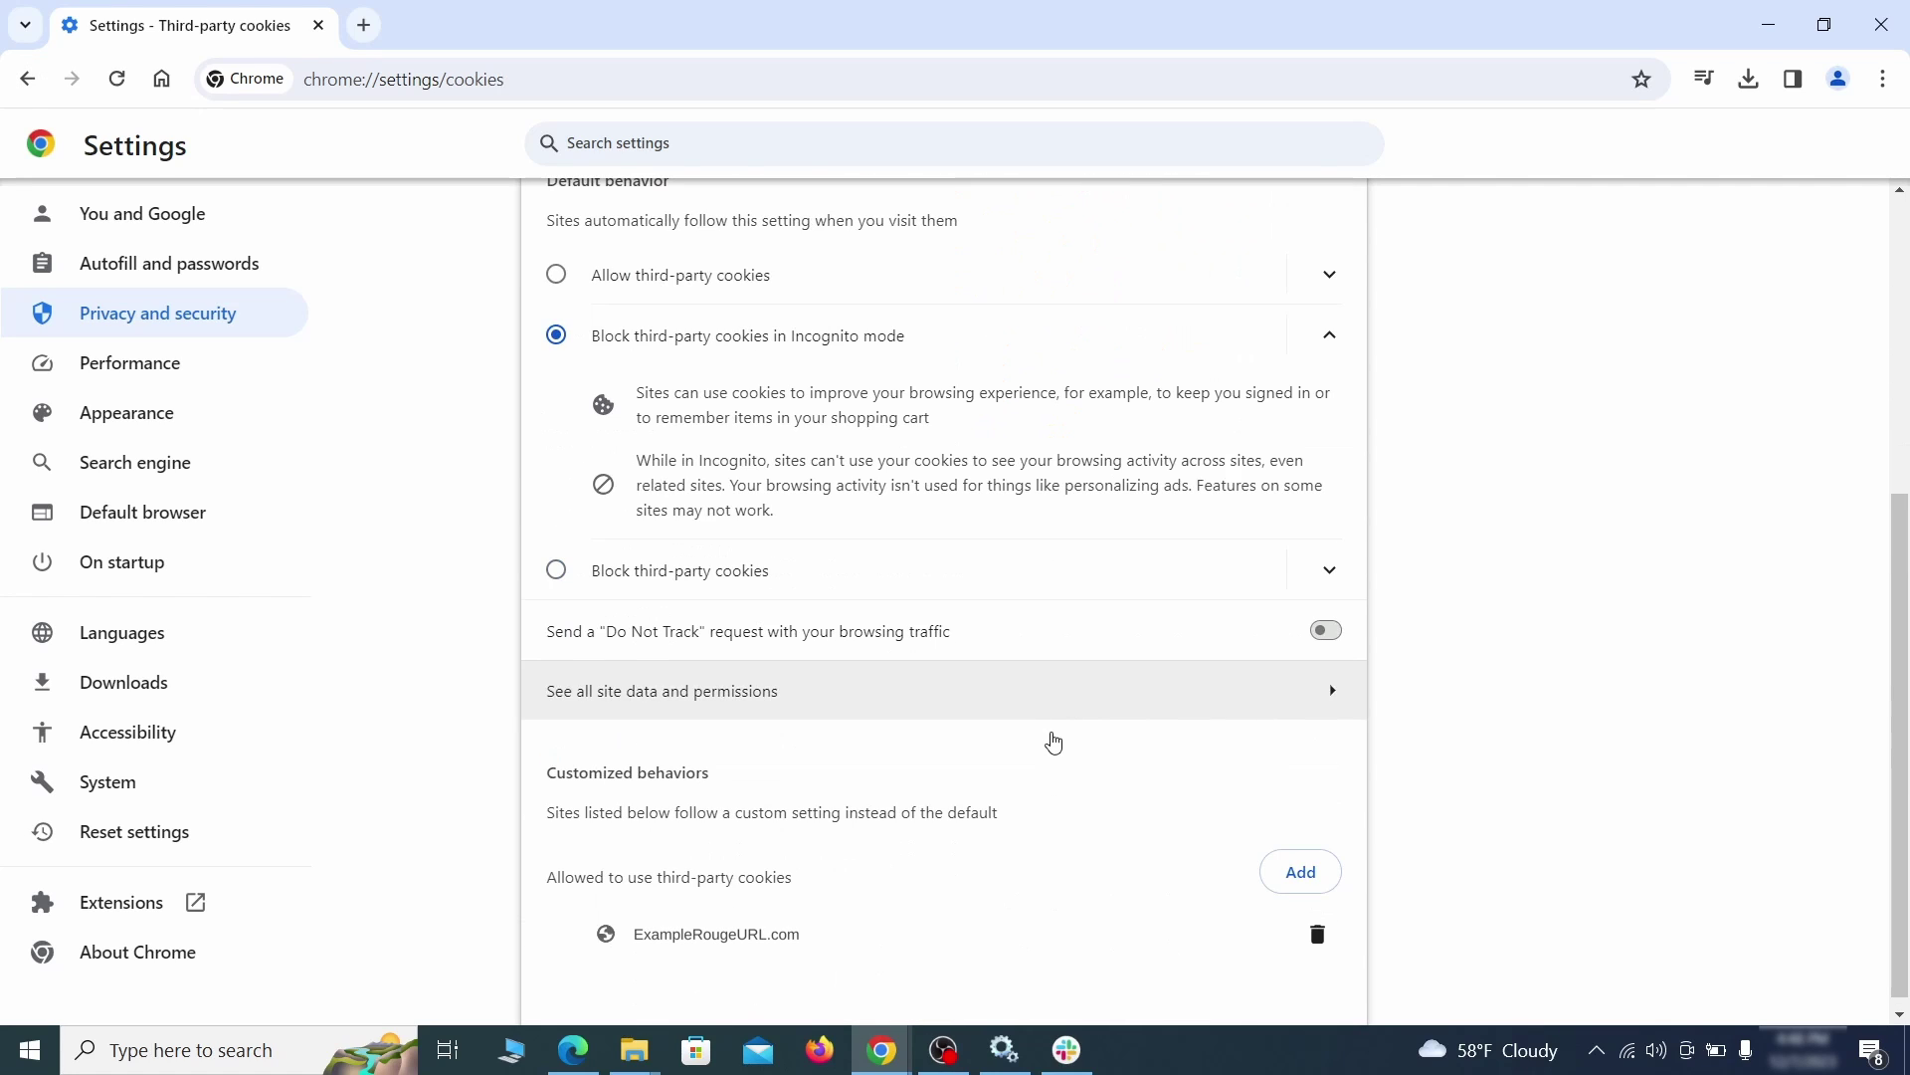
{"action": "left_click", "coordinate": [1322, 944]}
{"action": "key", "text": "alt+Left"}
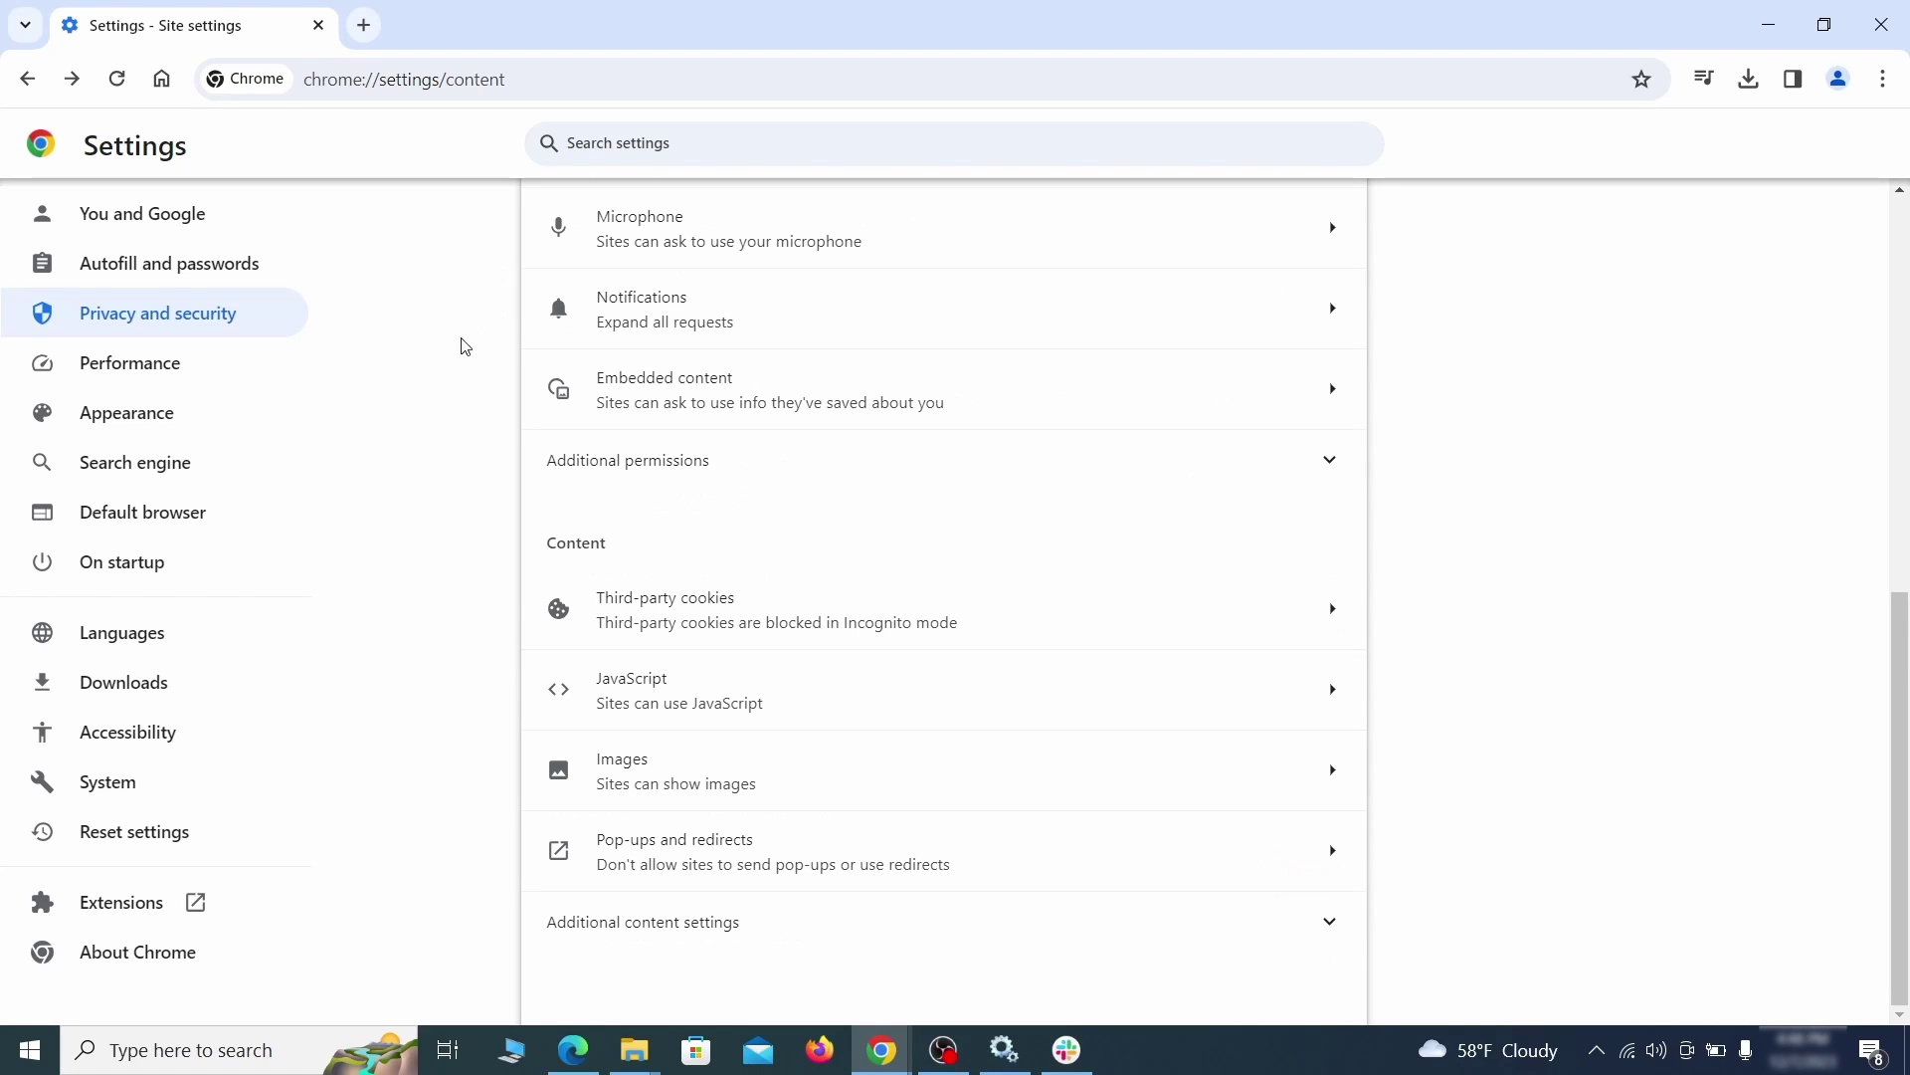
{"action": "left_click", "coordinate": [256, 416]}
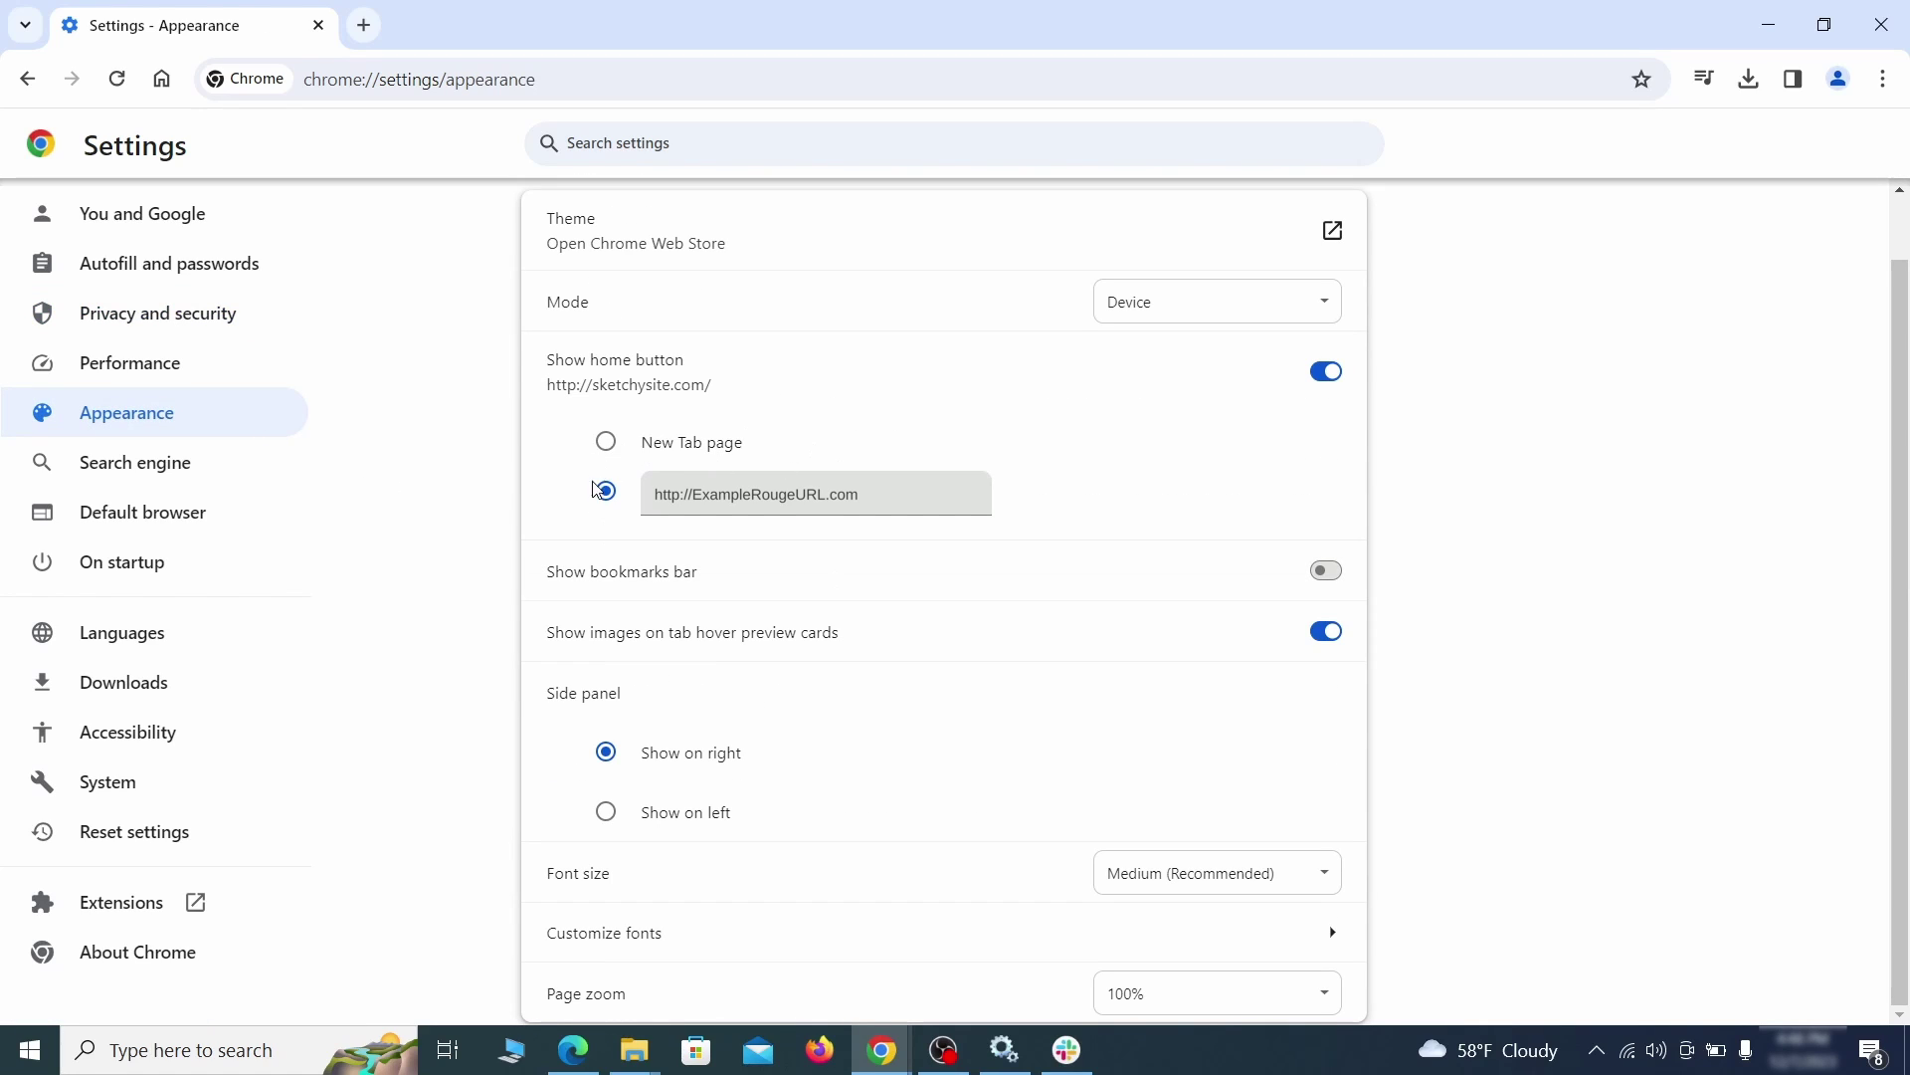
{"action": "left_click_drag", "start_coordinate": [863, 499], "coordinate": [631, 496]}
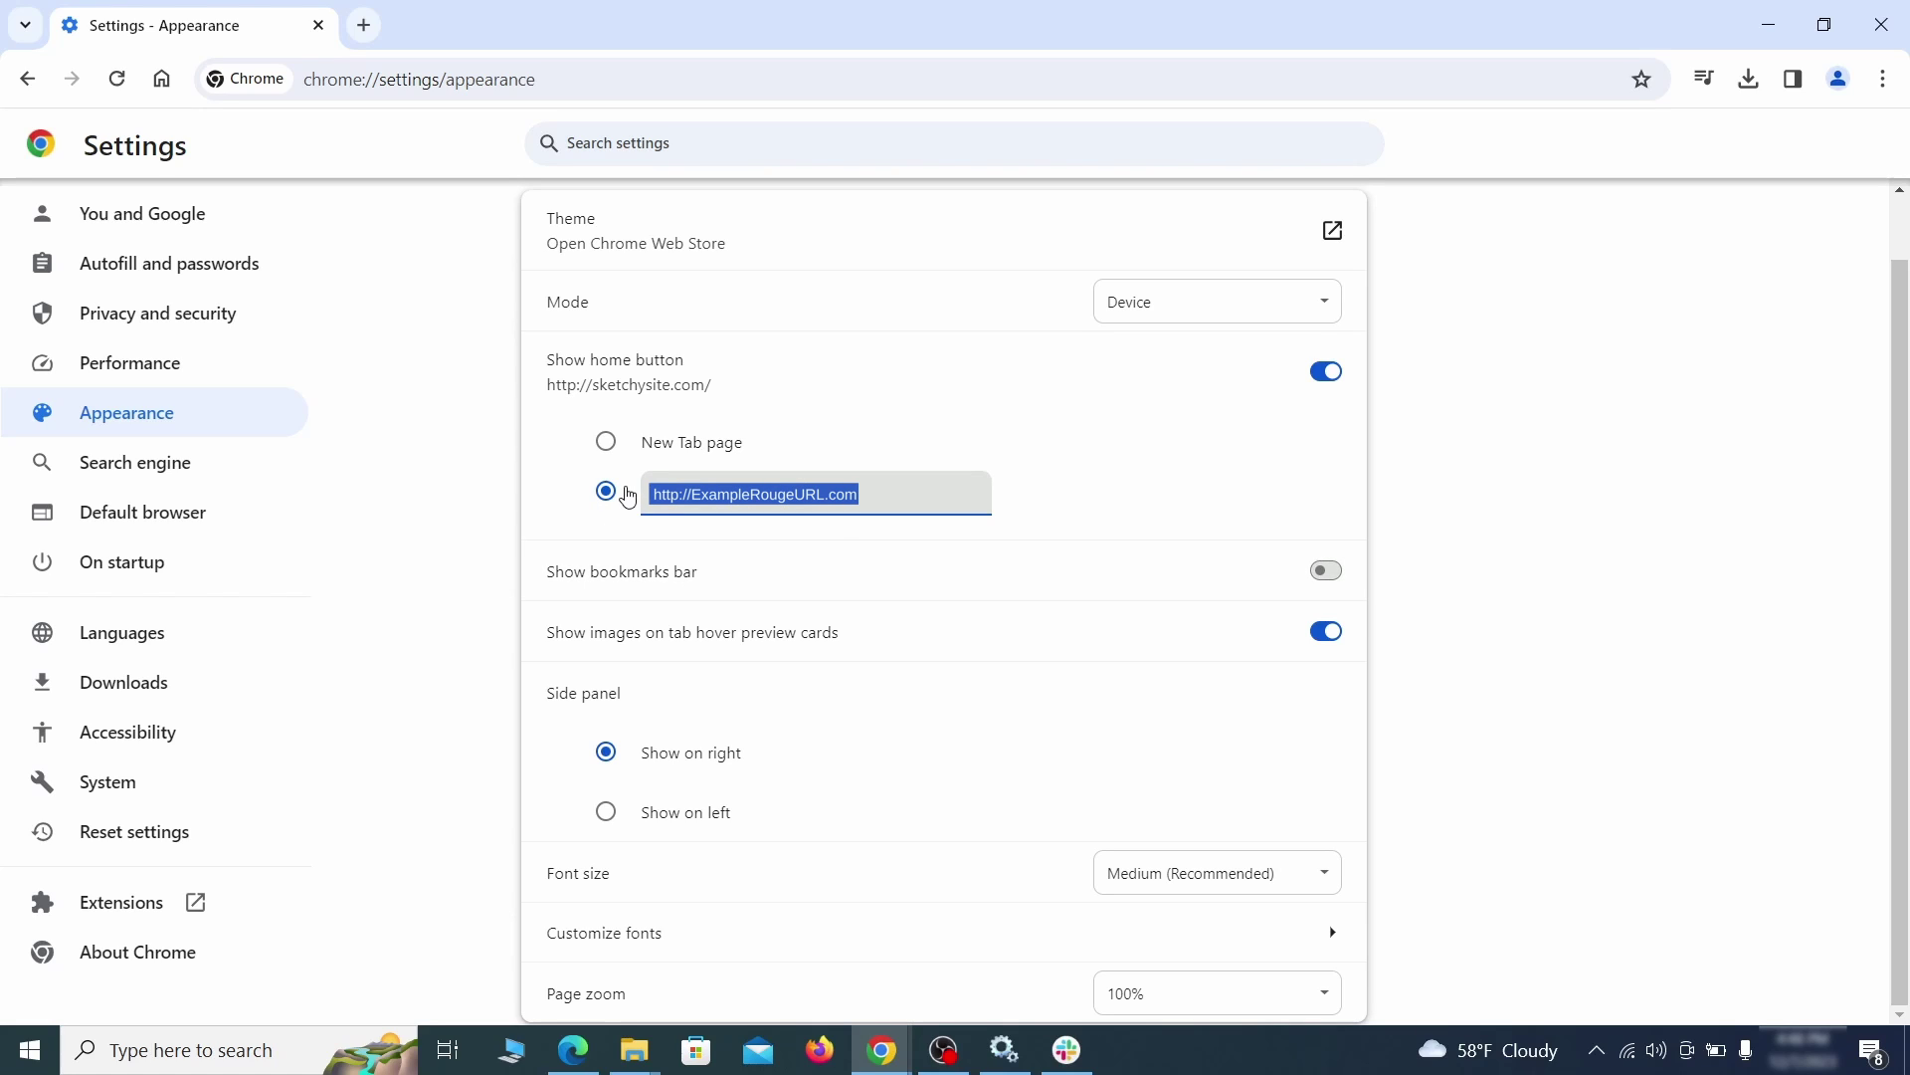
{"action": "key", "text": "BackSpace"}
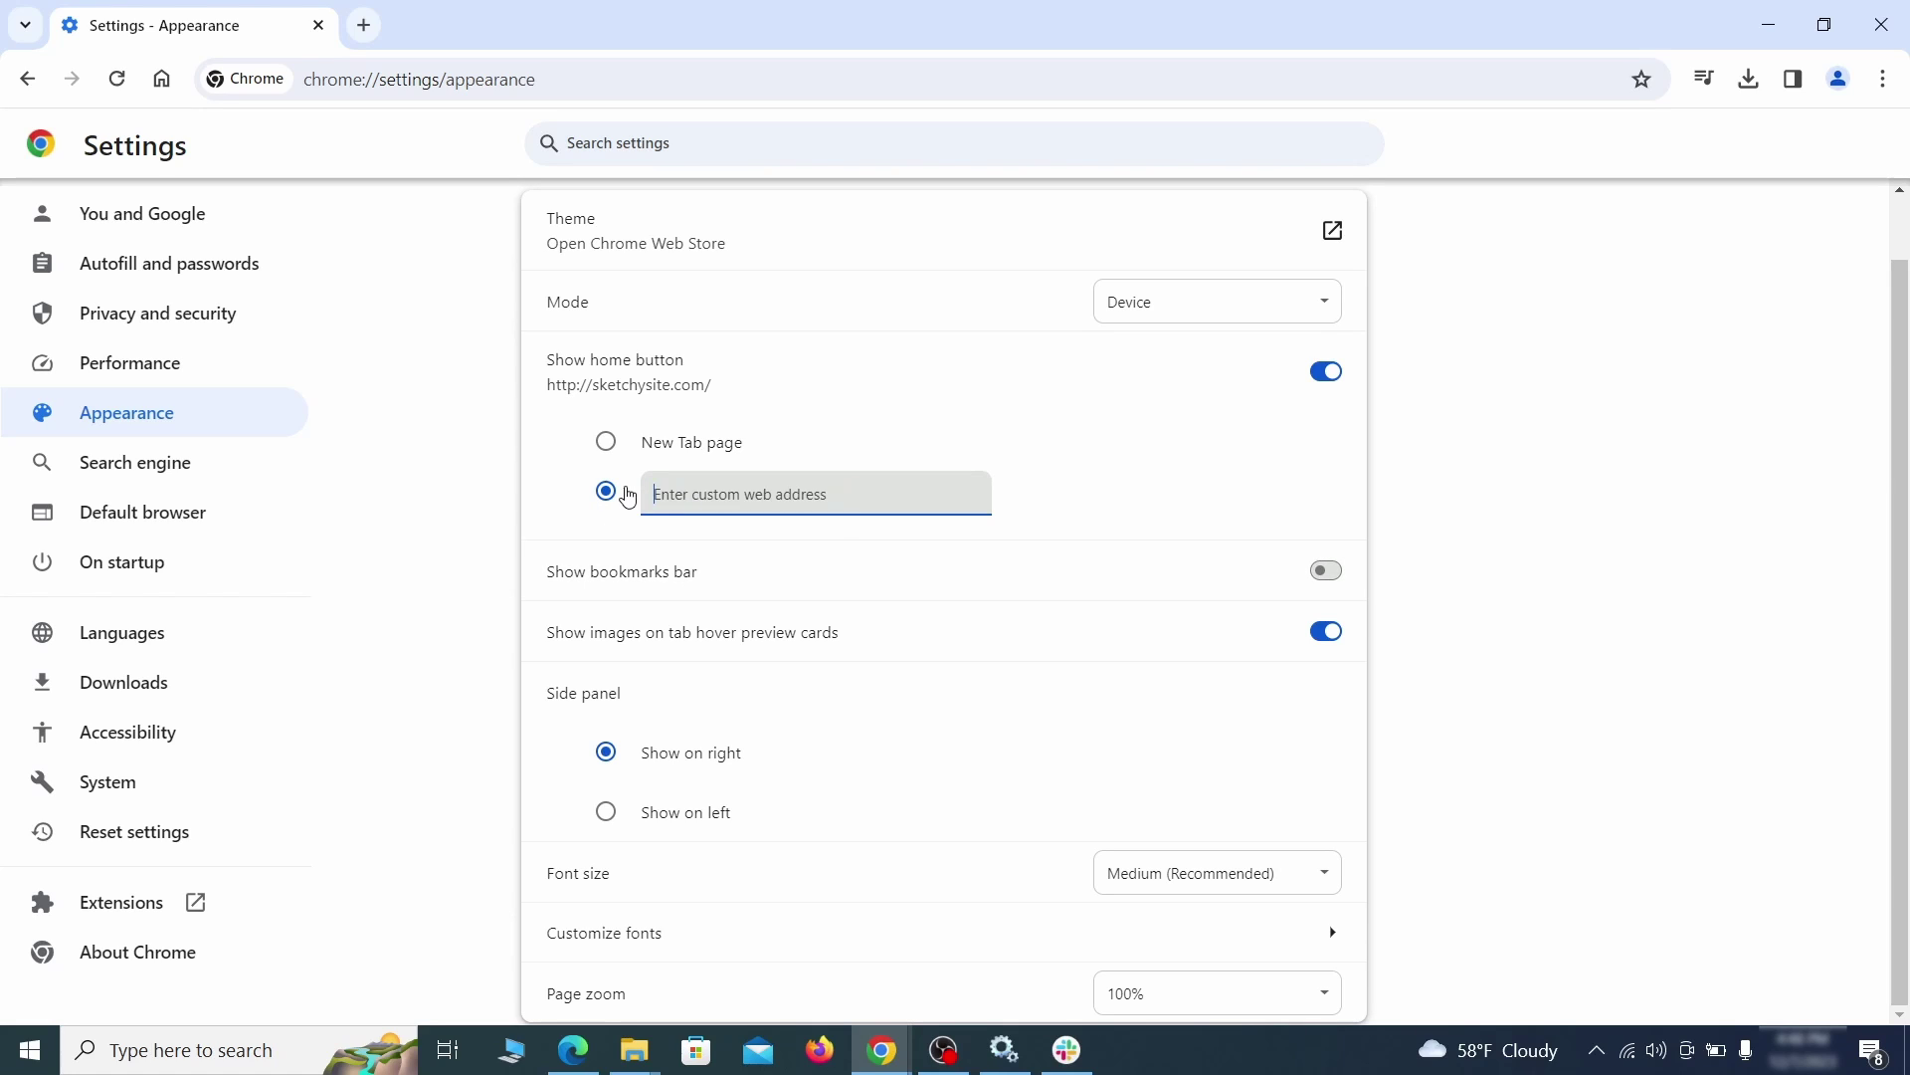
{"action": "left_click", "coordinate": [802, 388]}
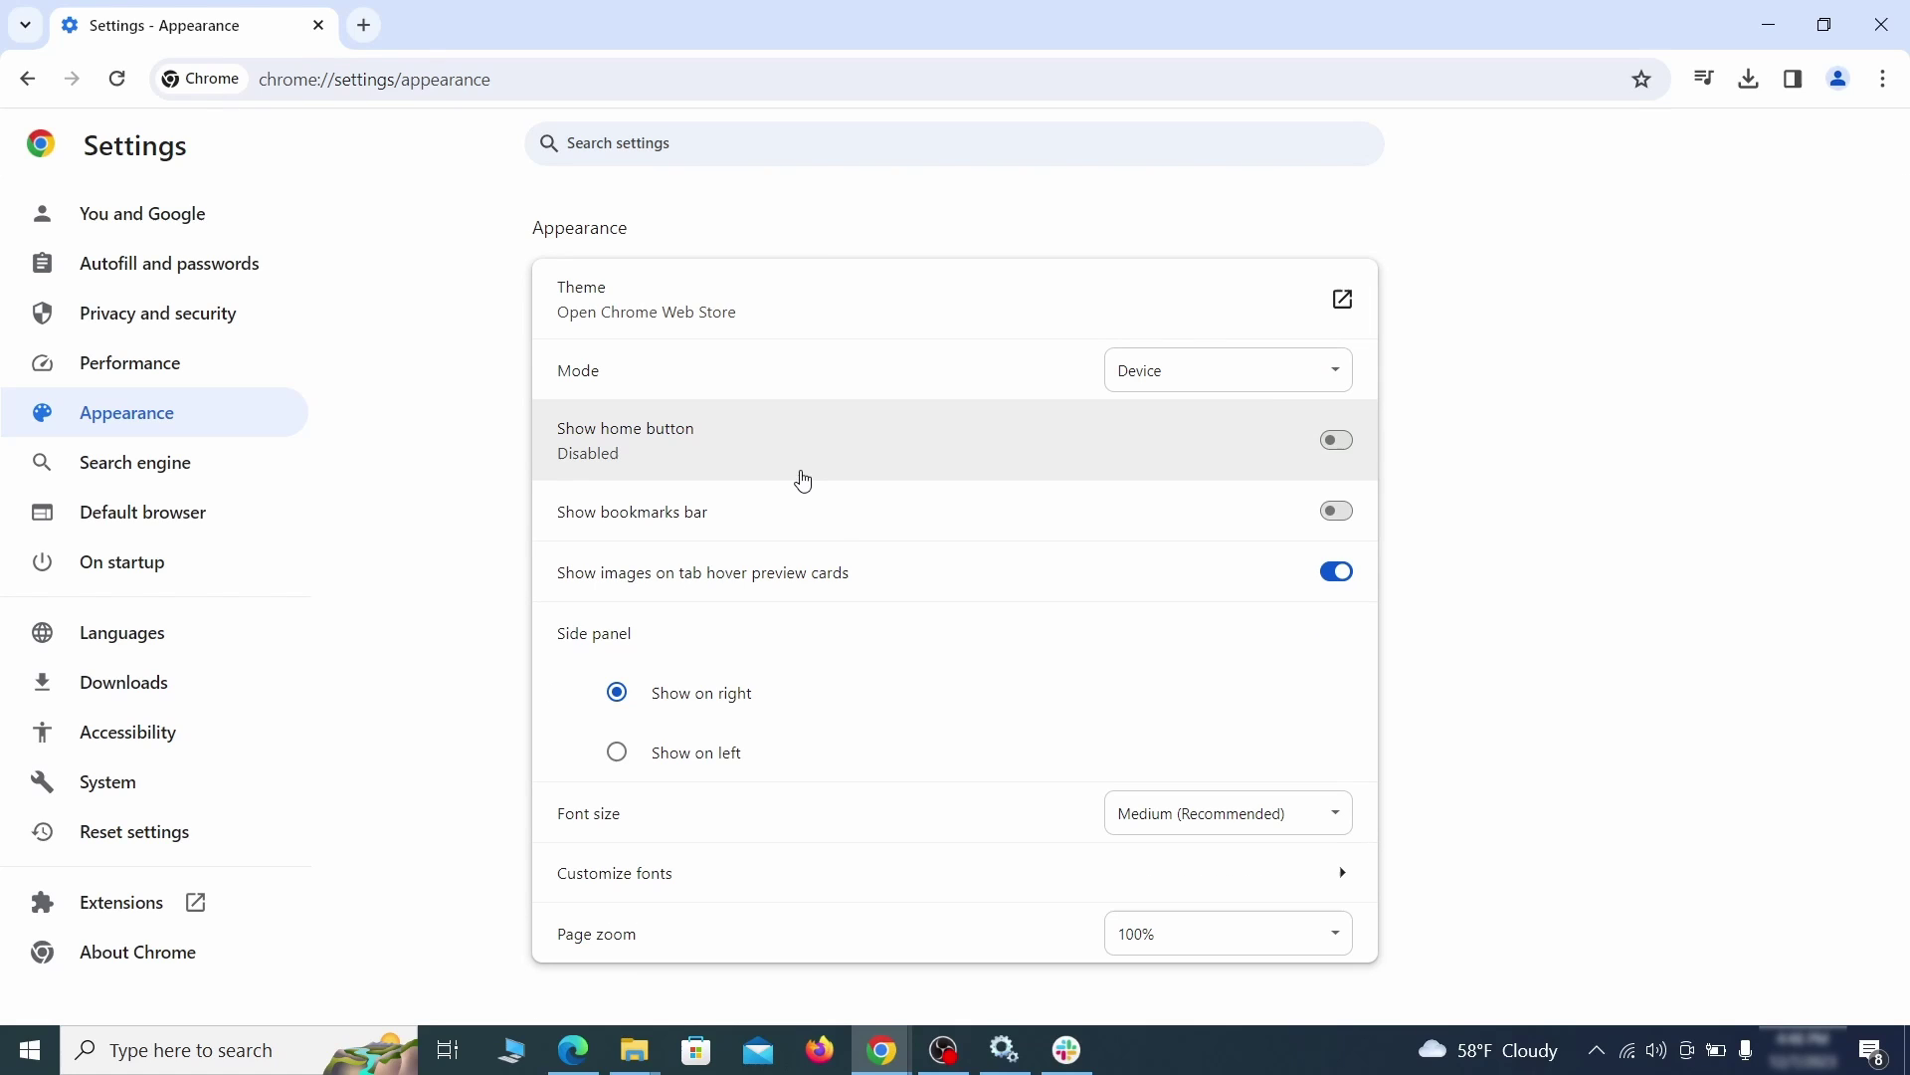
Set Google as Chrome's default search engine
{"action": "left_click", "coordinate": [202, 468]}
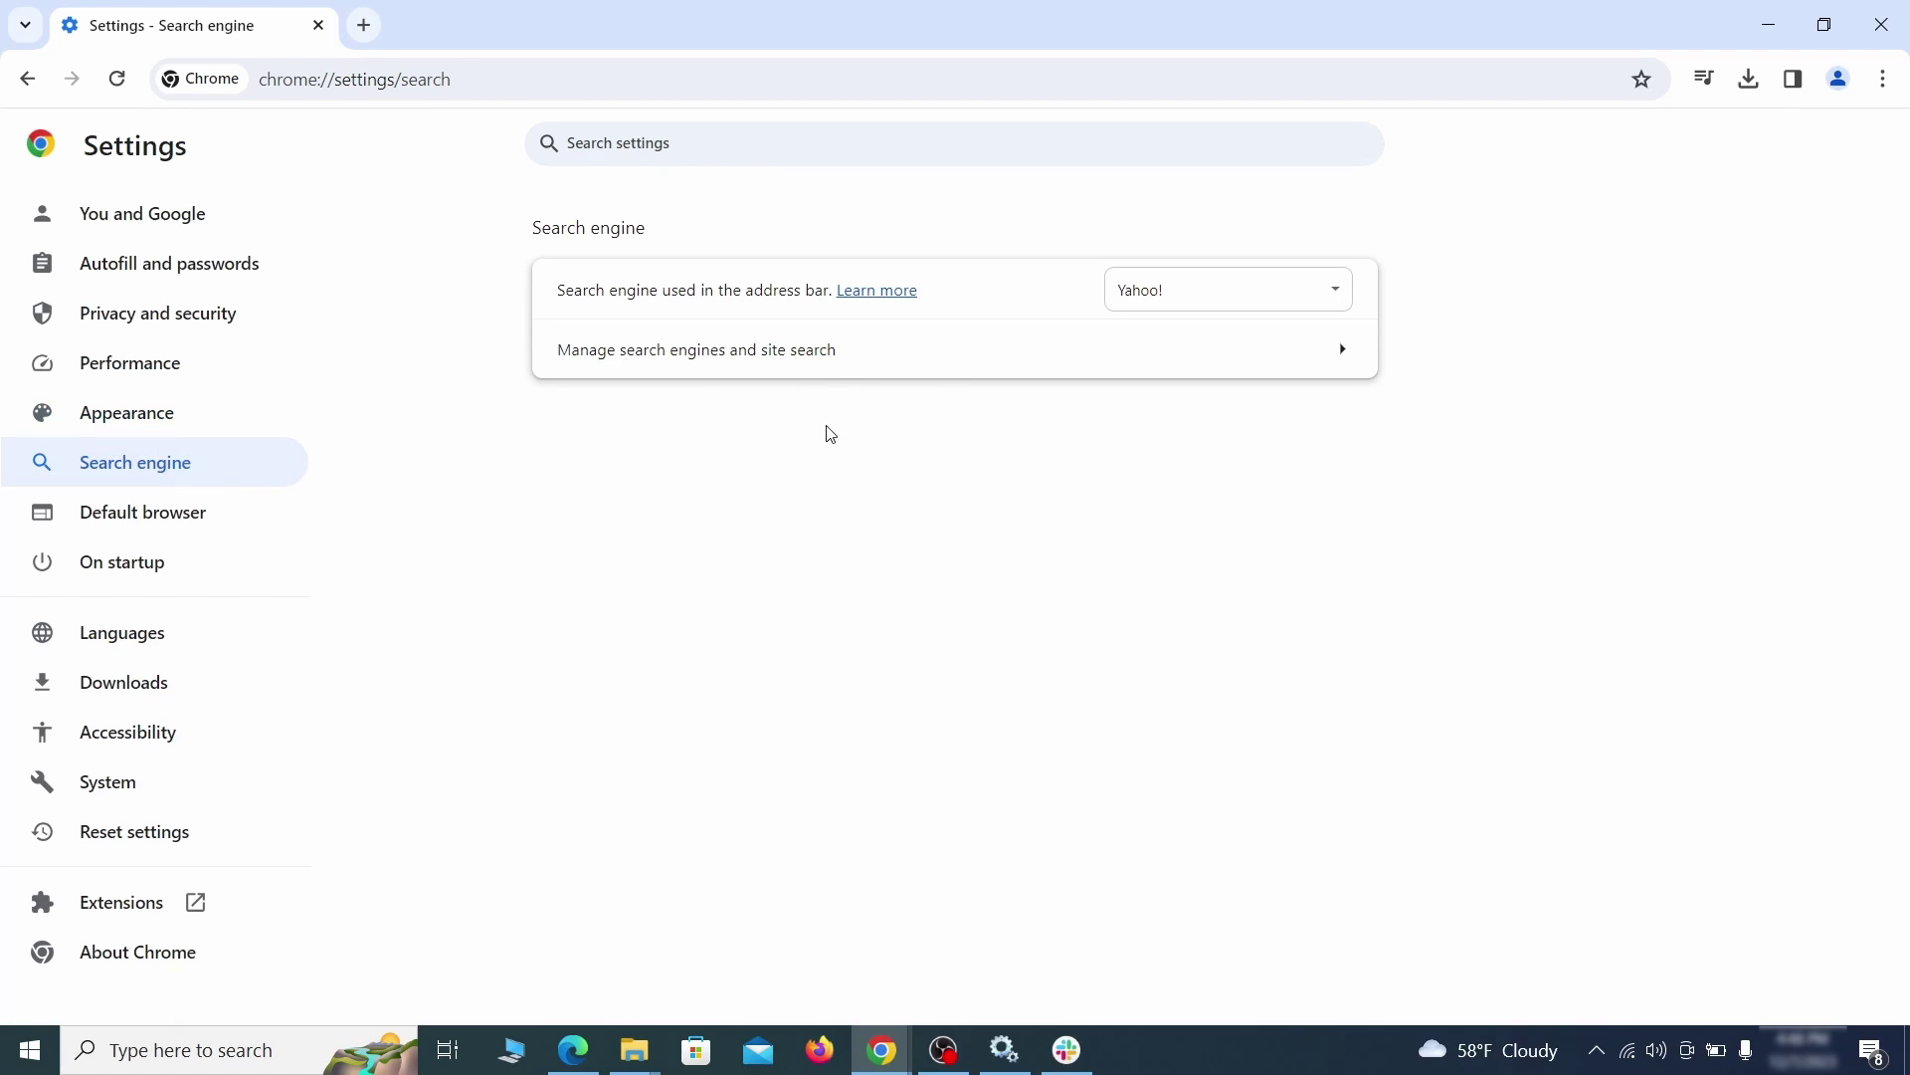
{"action": "left_click", "coordinate": [1305, 298]}
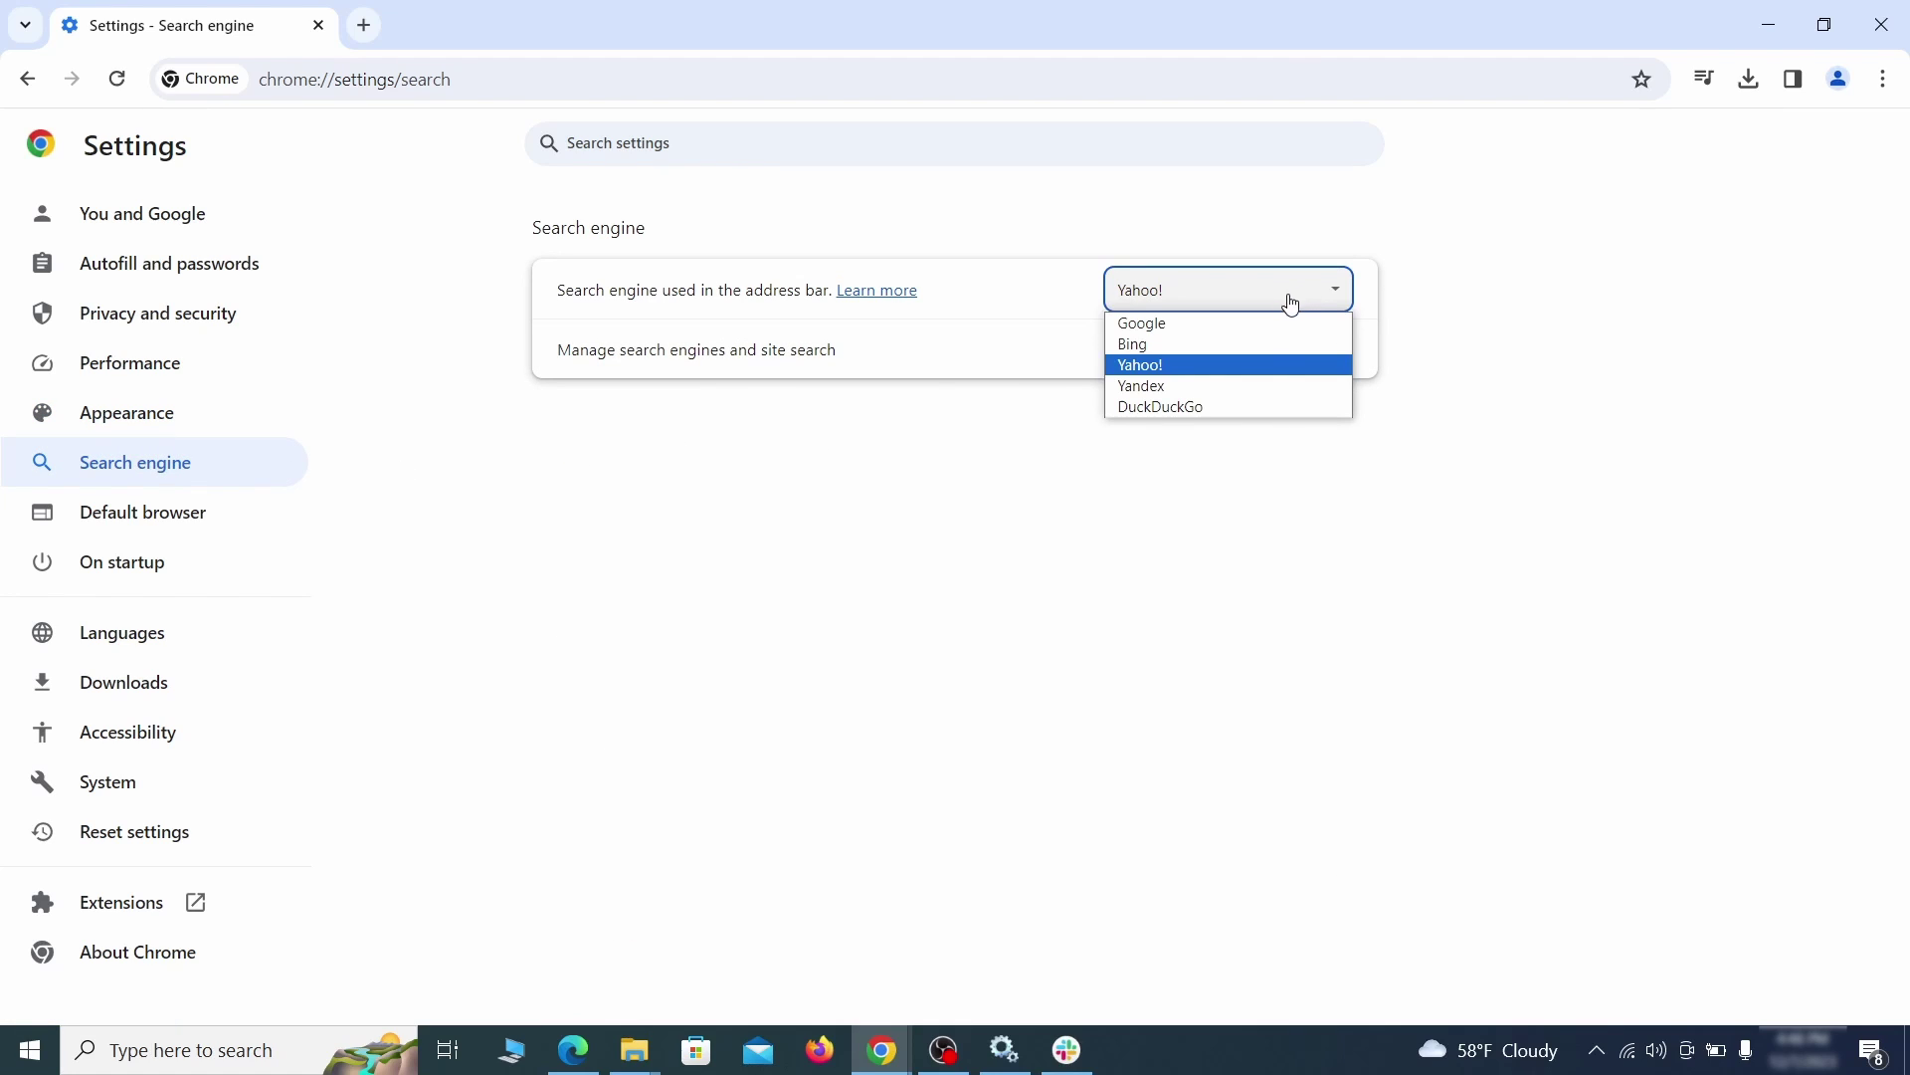
{"action": "left_click", "coordinate": [1254, 323]}
Delete the ExampleRougeURL.com shortcut under Manage search engines and site search
{"action": "left_click", "coordinate": [1227, 368]}
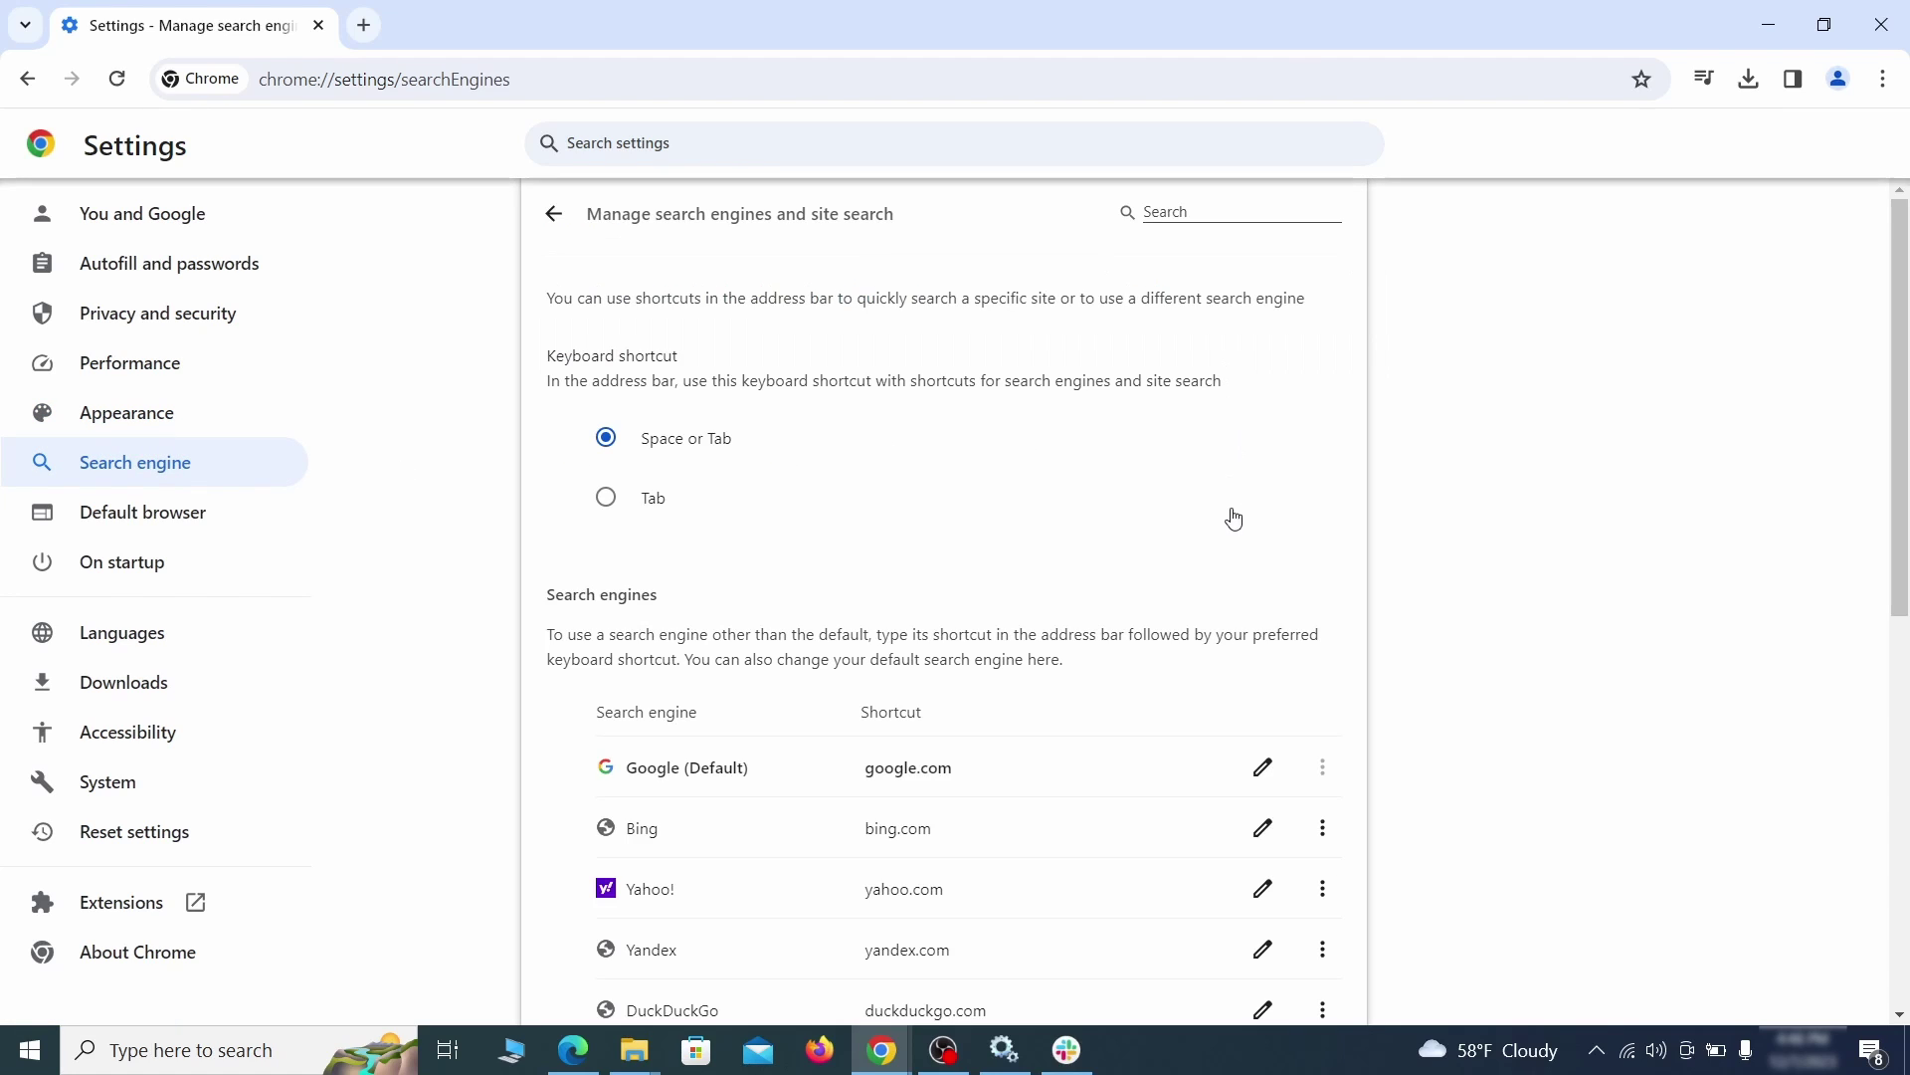
{"action": "scroll", "coordinate": [1233, 517], "scroll_direction": "down", "scroll_amount": 5}
{"action": "left_click", "coordinate": [1321, 611]}
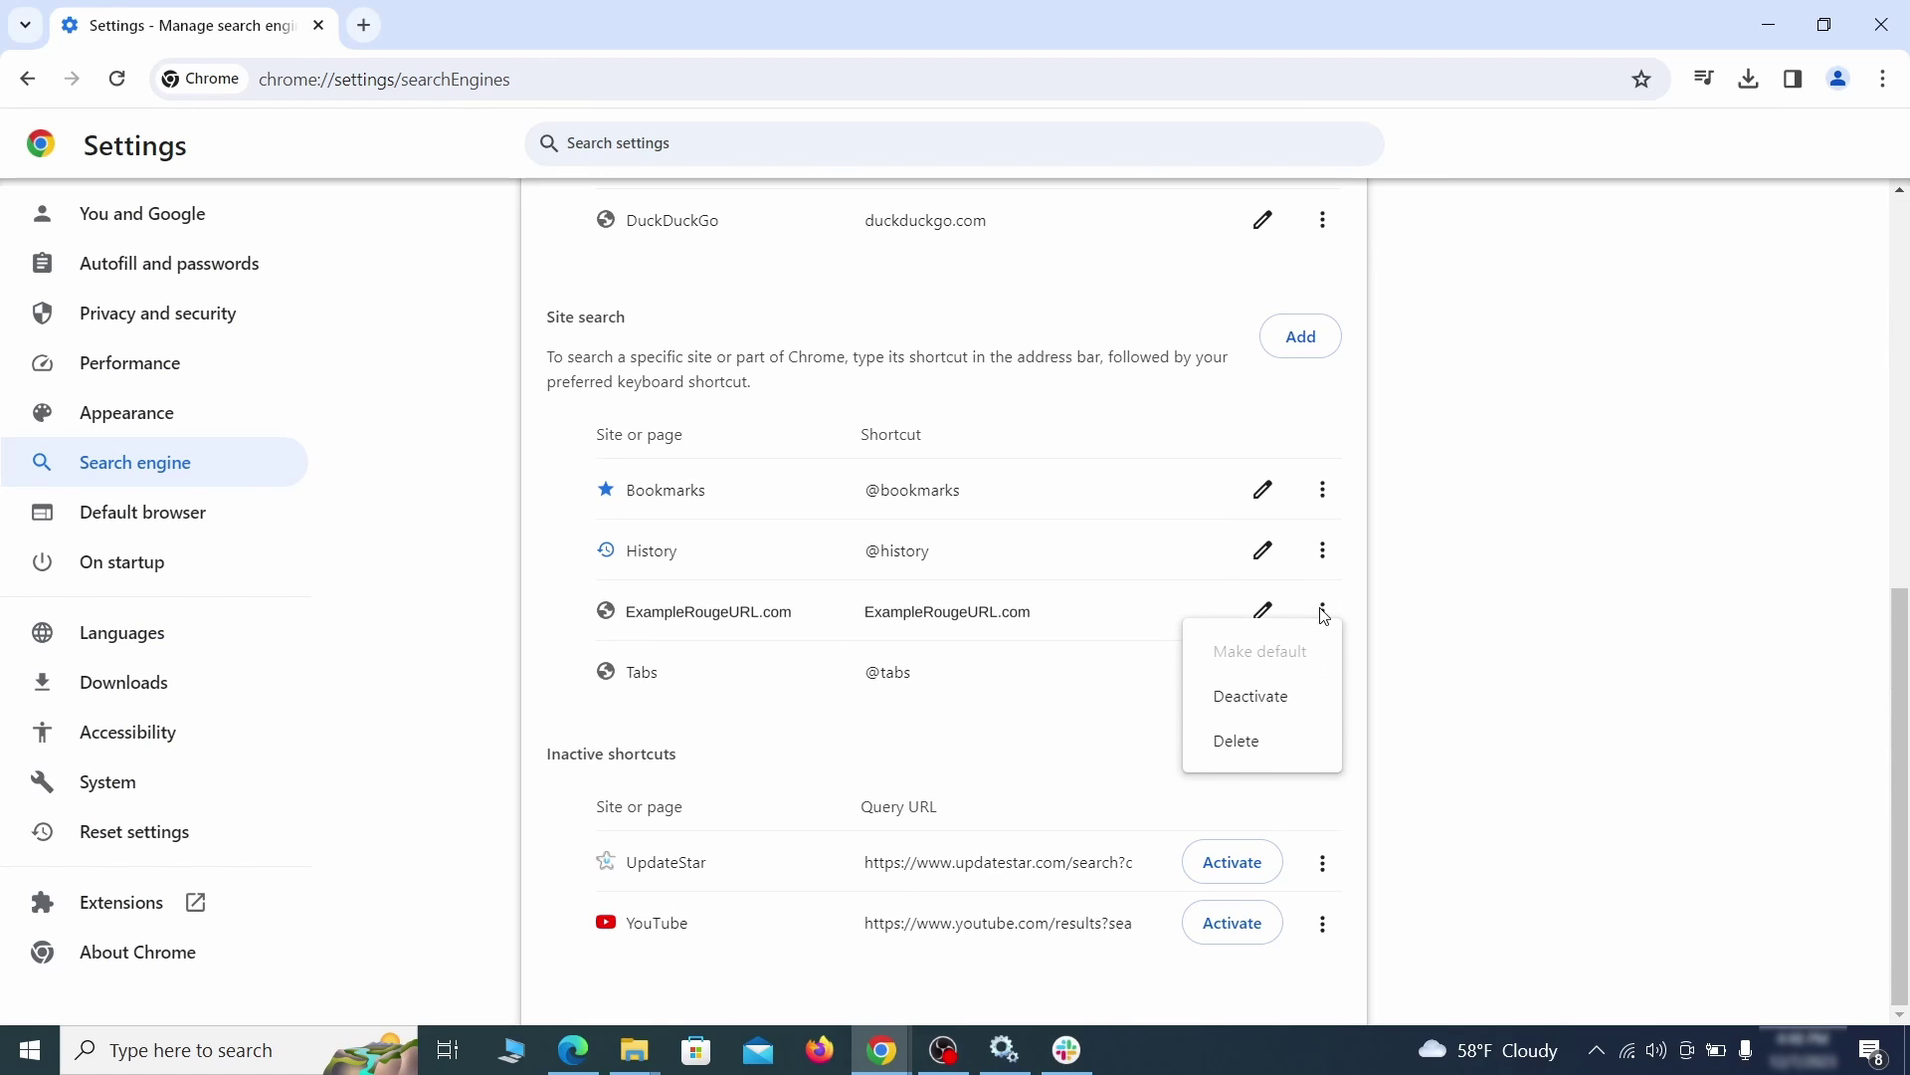
{"action": "left_click", "coordinate": [1236, 742]}
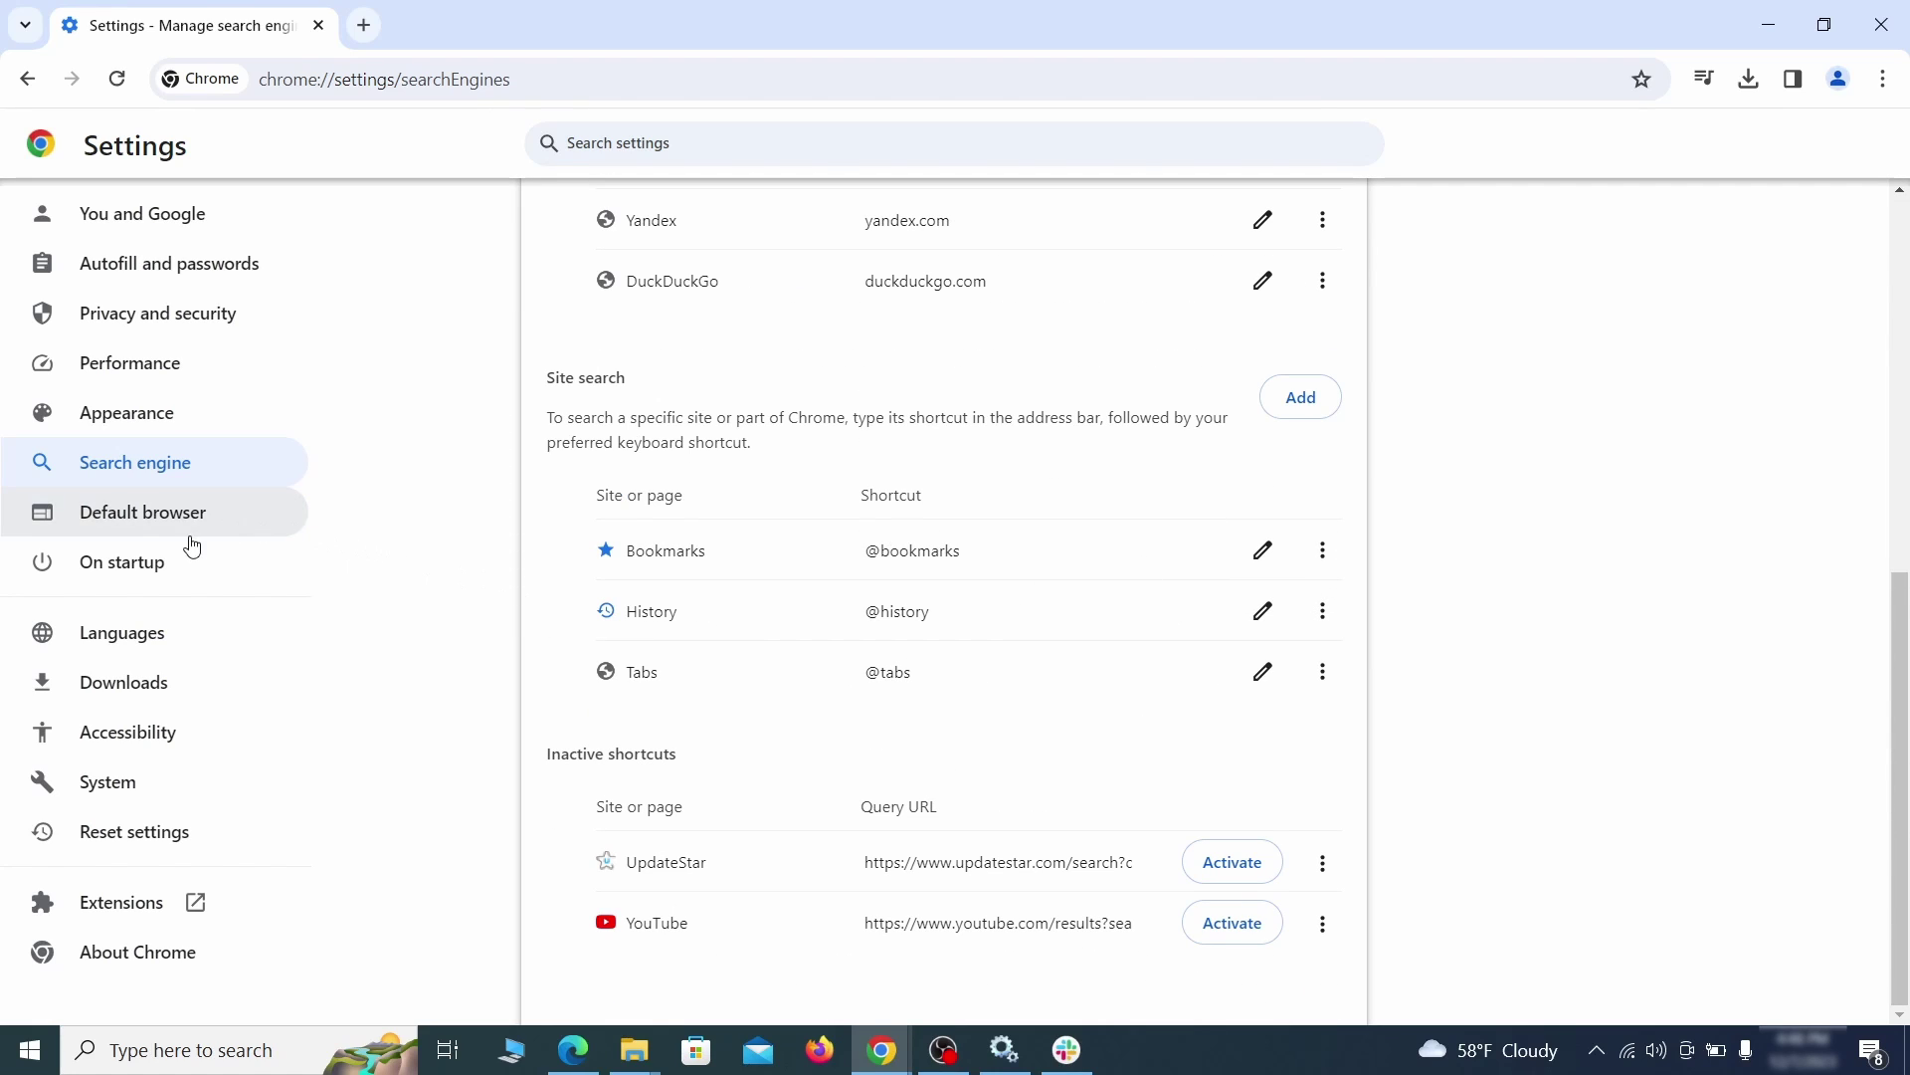
Remove the ExampleRougeURL.com page from Chrome's On startup settings
{"action": "left_click", "coordinate": [144, 566]}
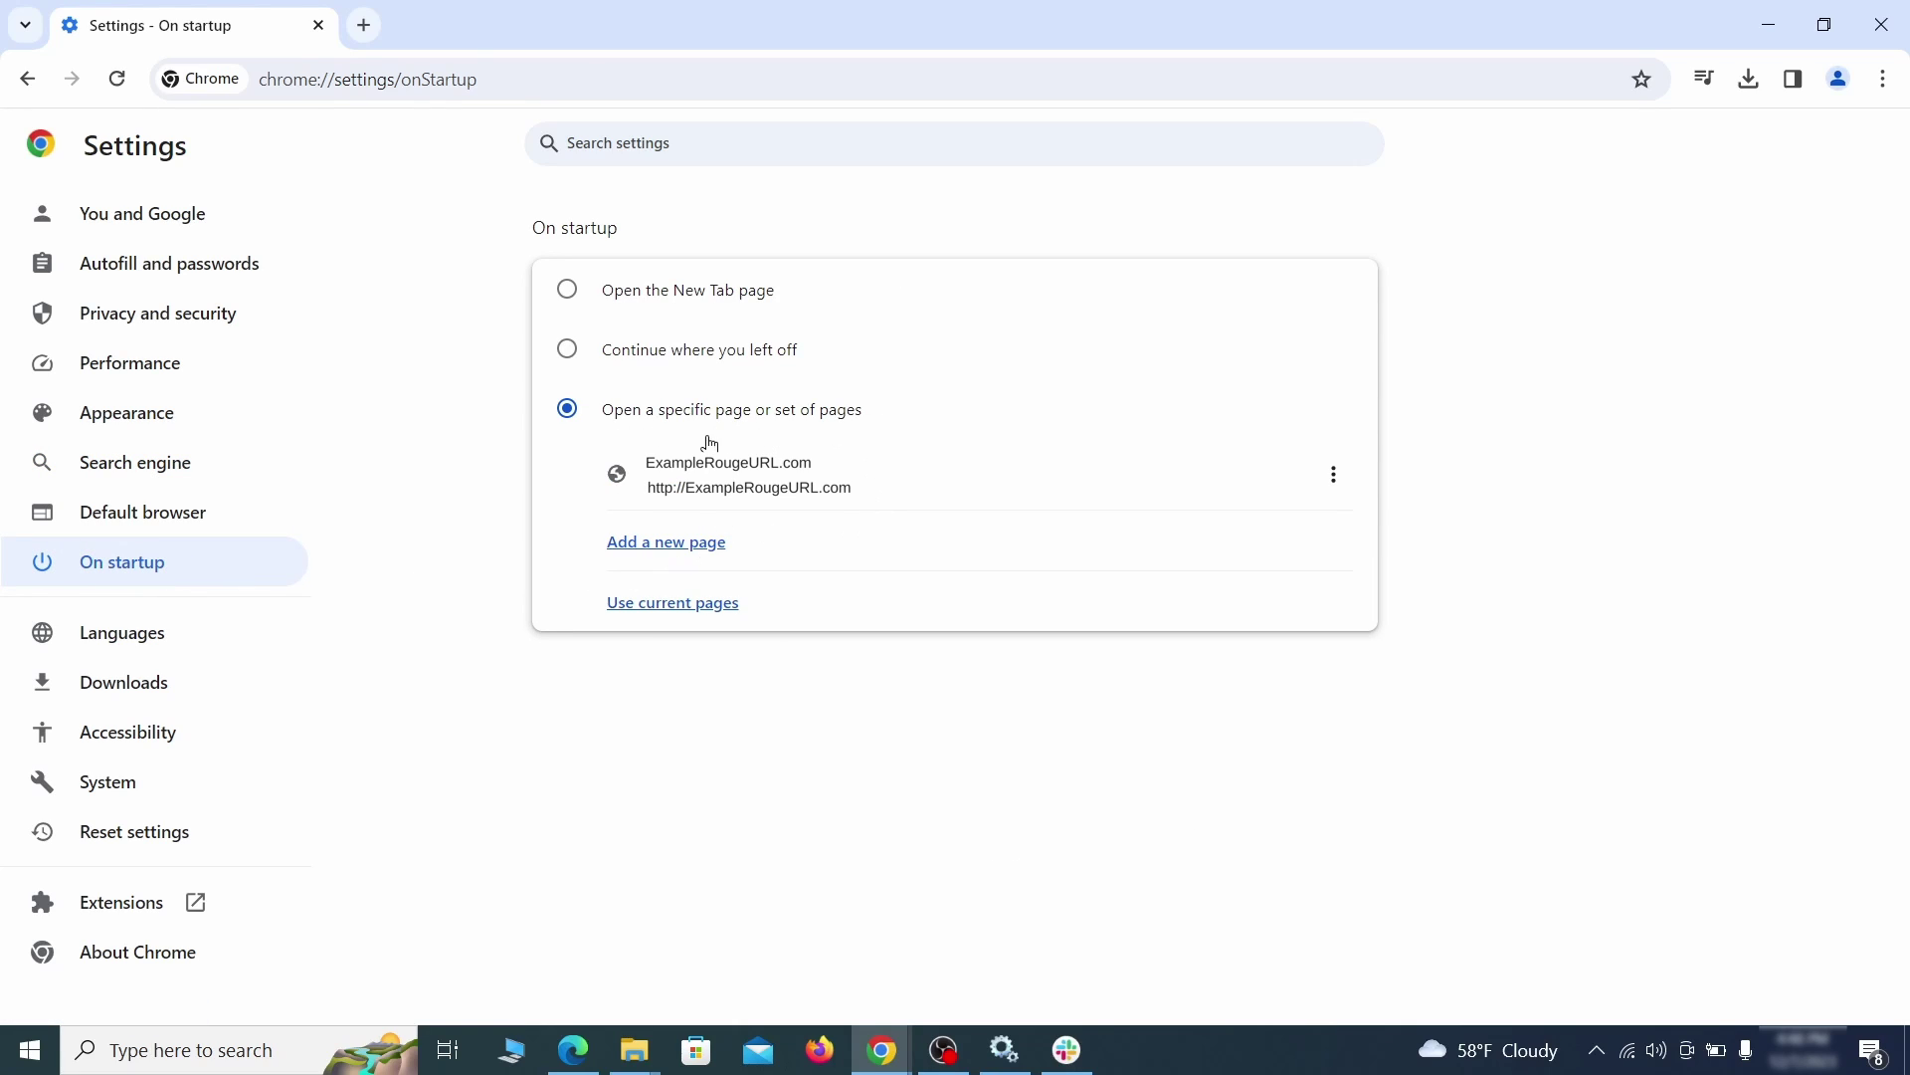
{"action": "left_click", "coordinate": [1333, 475]}
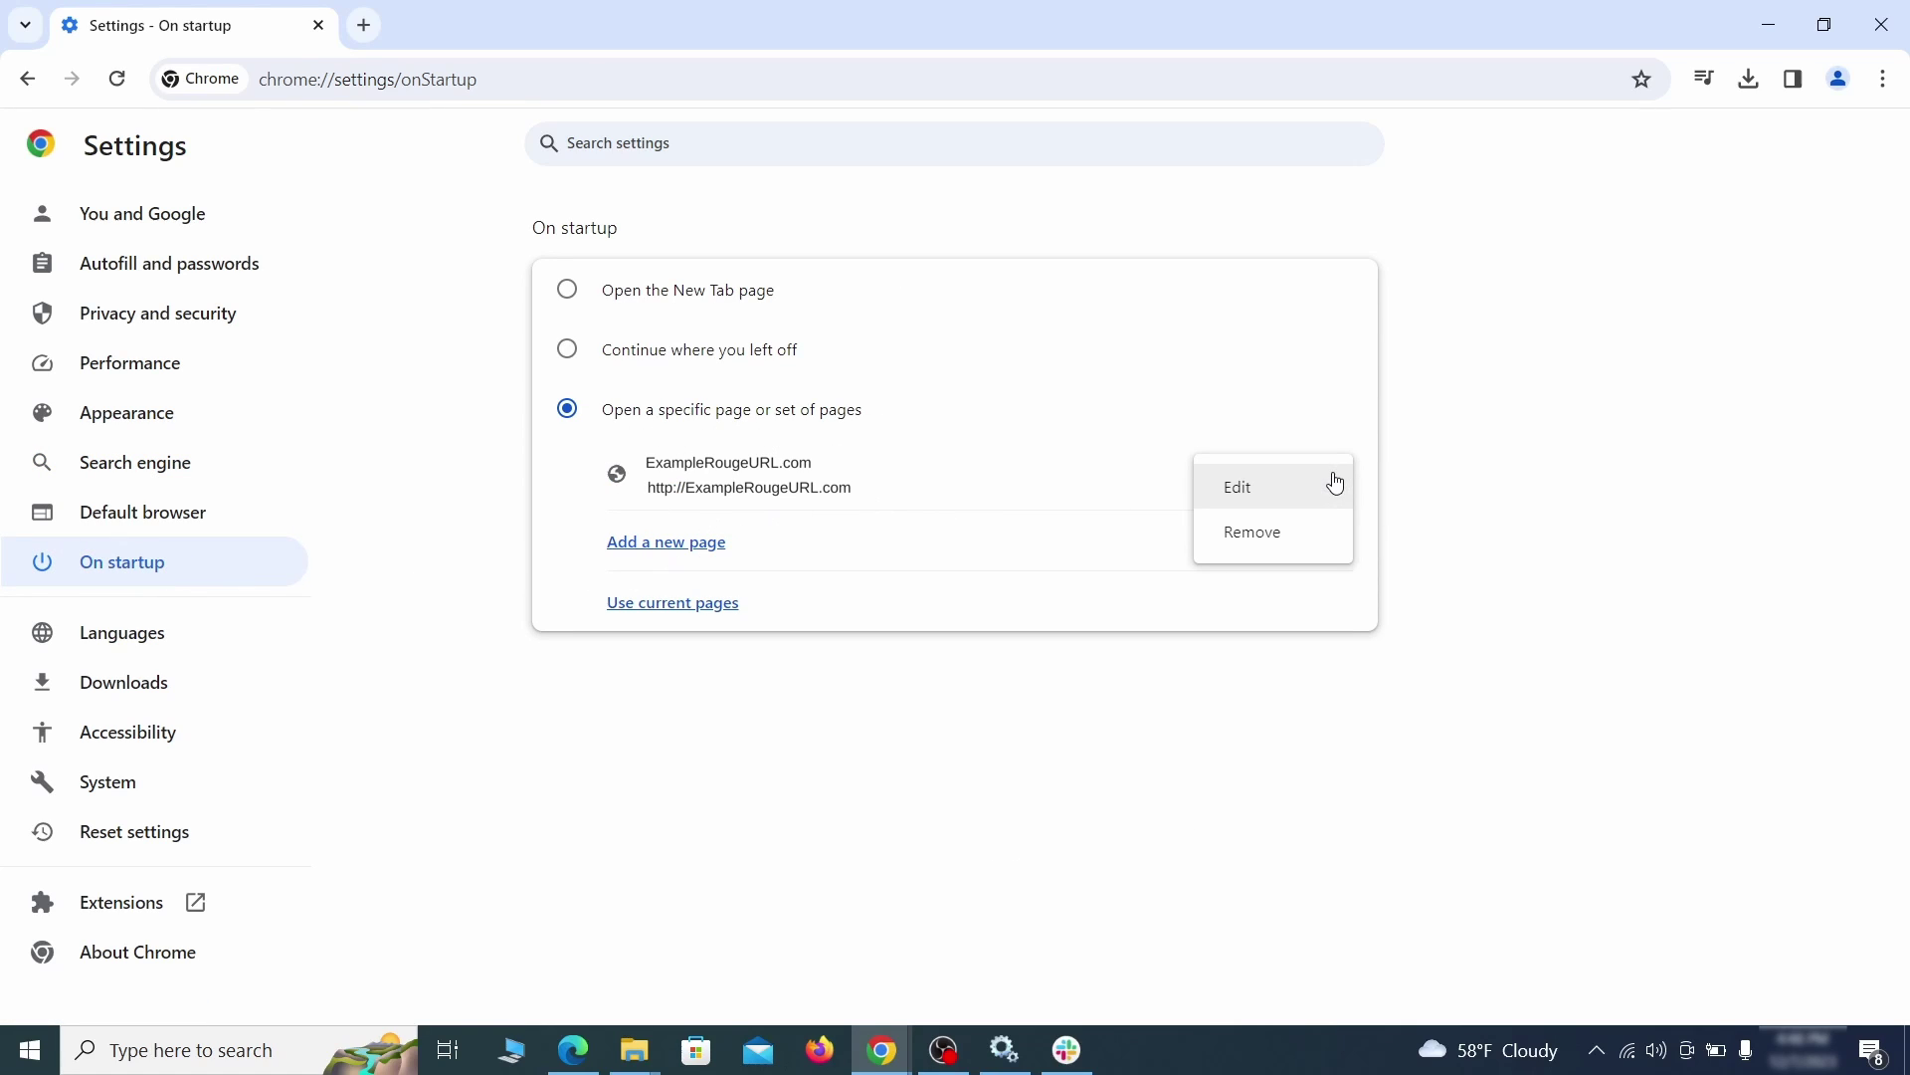
{"action": "left_click", "coordinate": [1274, 534]}
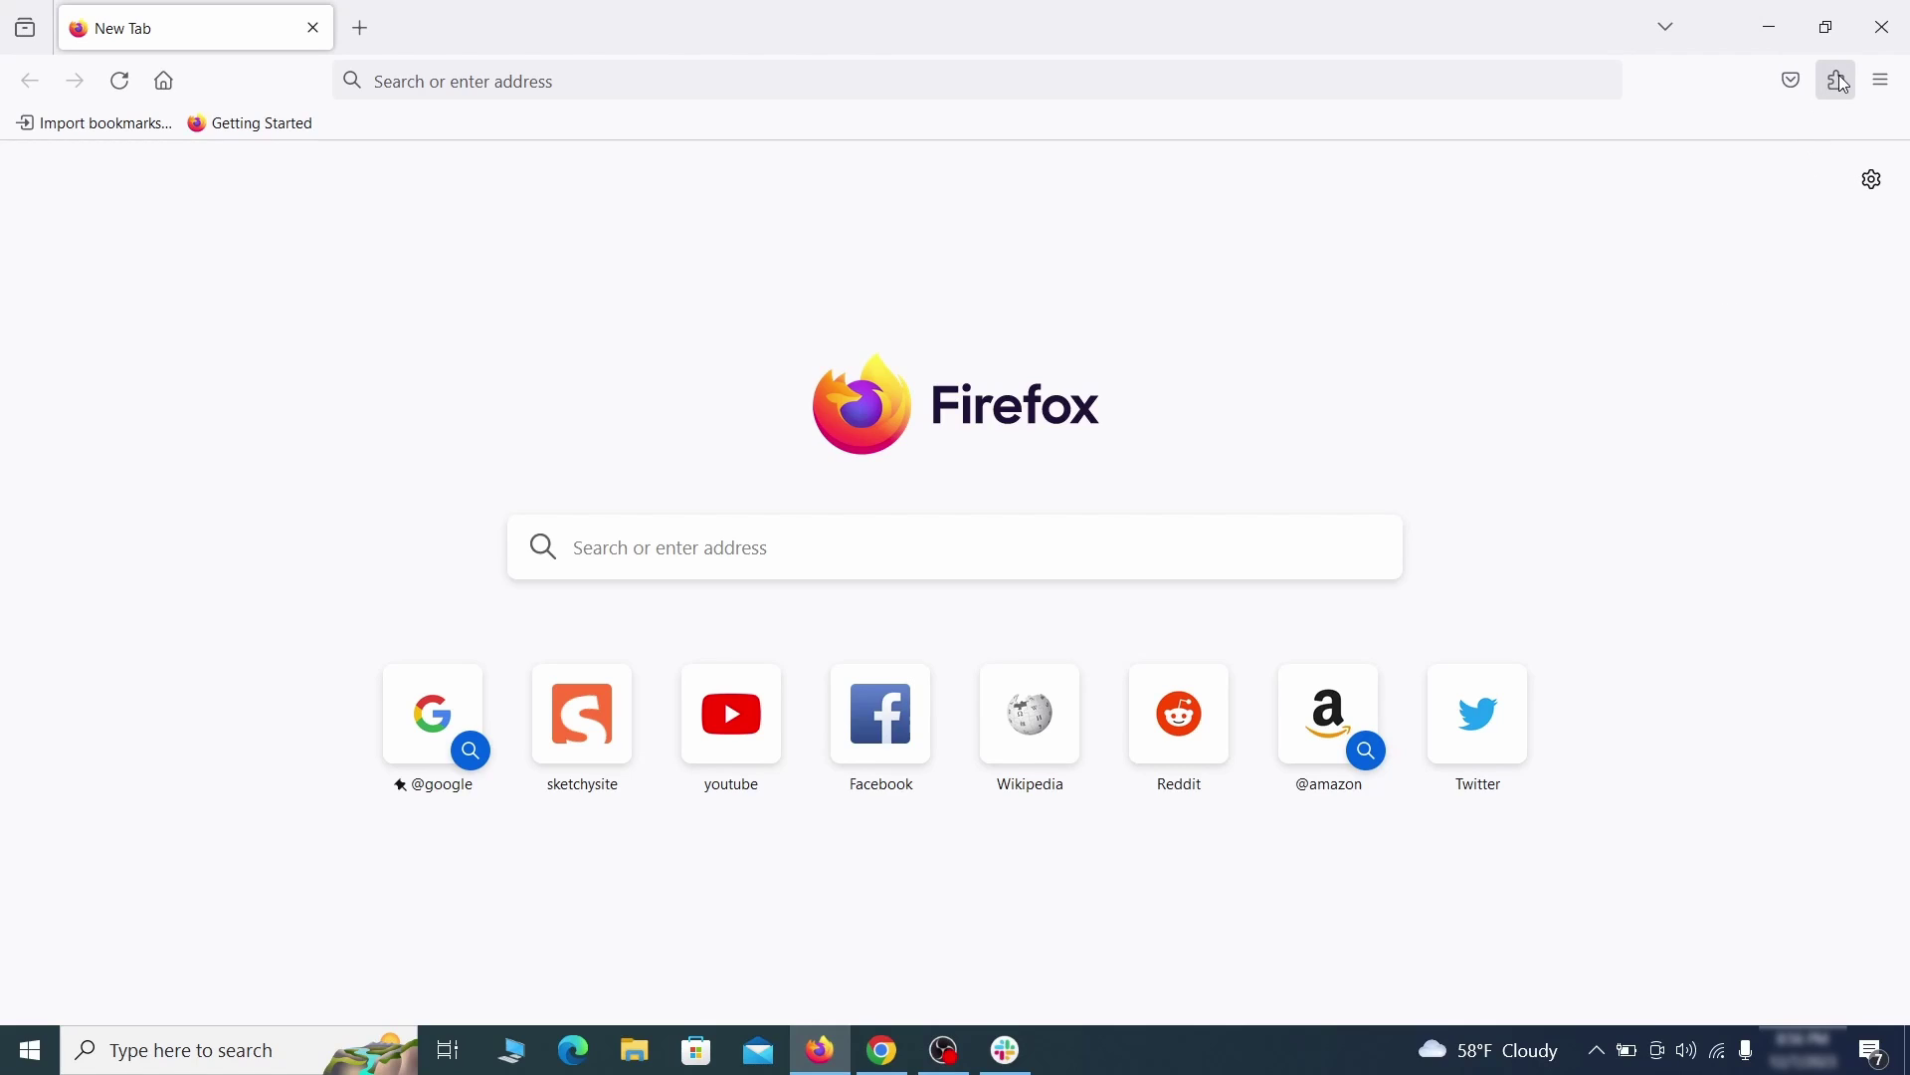
Switch off Contenu+ in Firefox's add-ons manager and confirm its removal
{"action": "left_click", "coordinate": [1837, 79]}
{"action": "left_click", "coordinate": [1608, 326]}
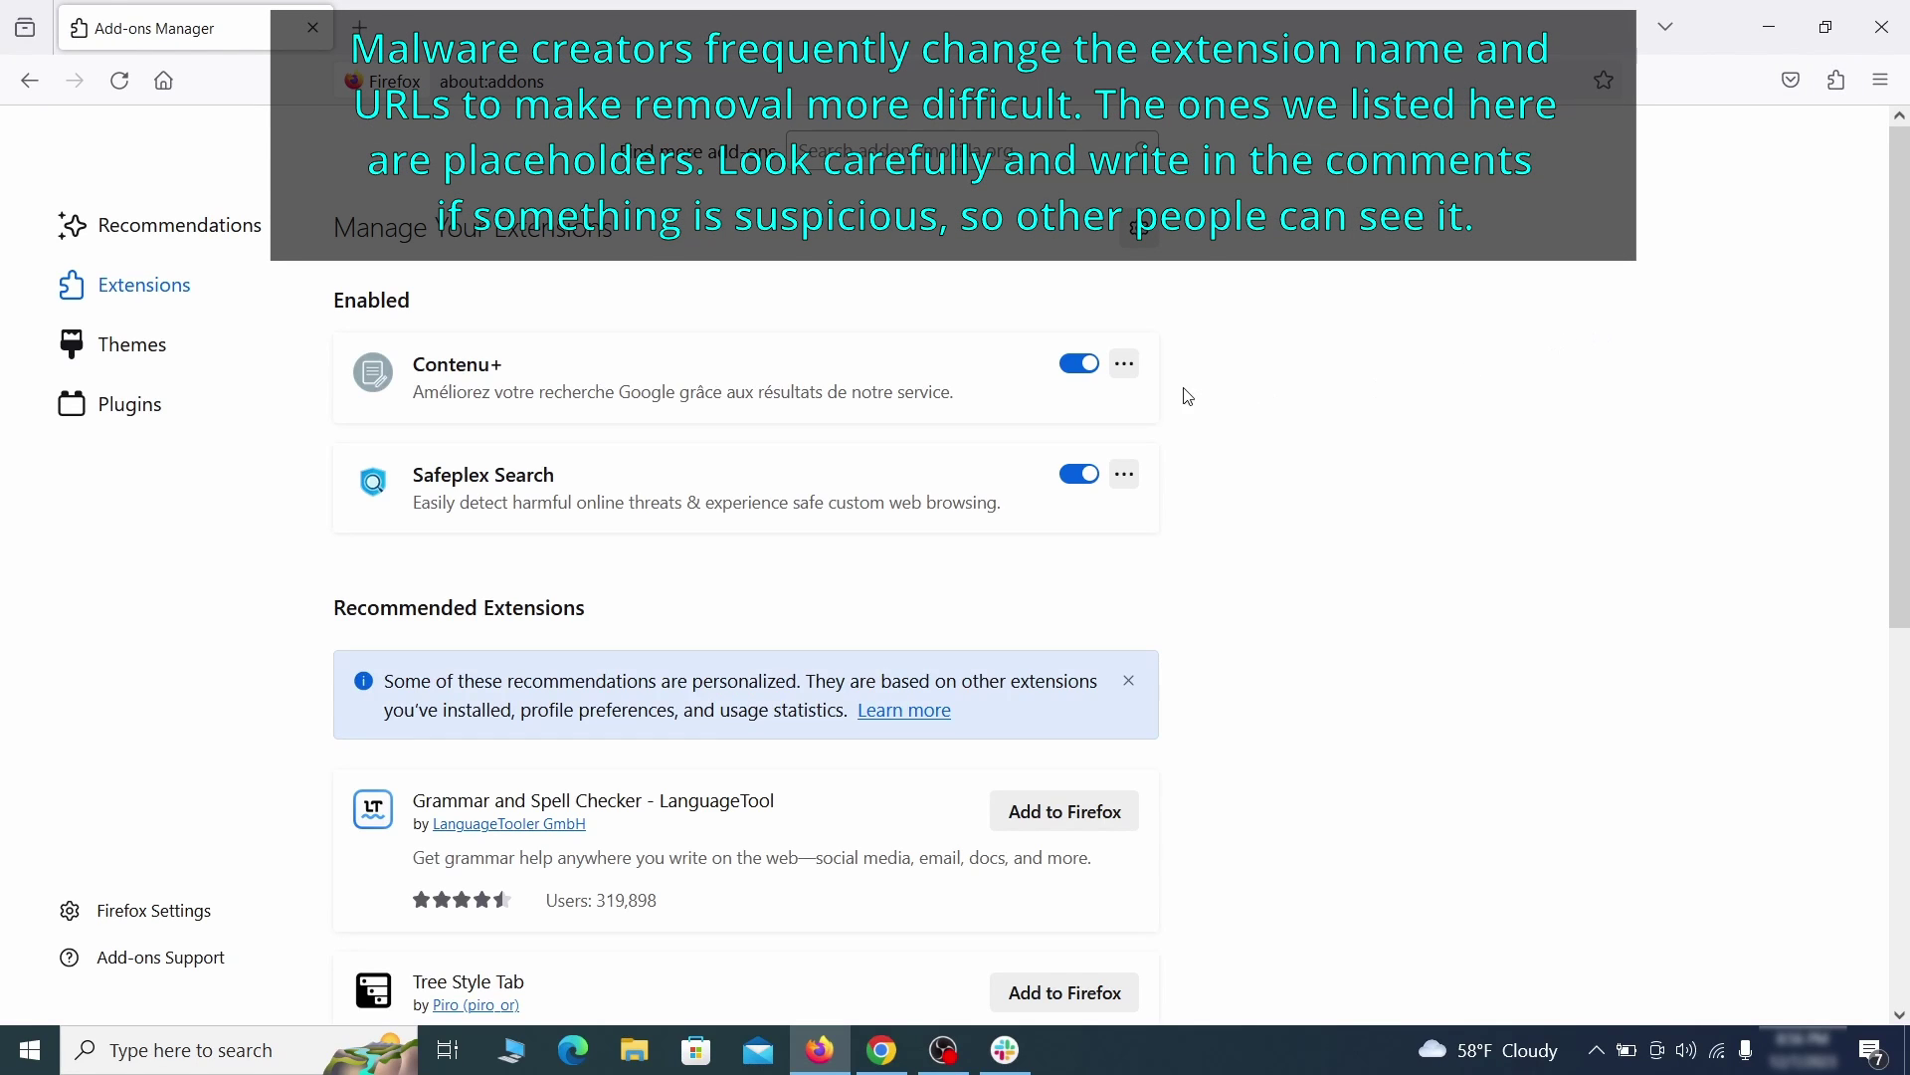
{"action": "left_click", "coordinate": [1079, 363]}
{"action": "left_click", "coordinate": [1124, 364]}
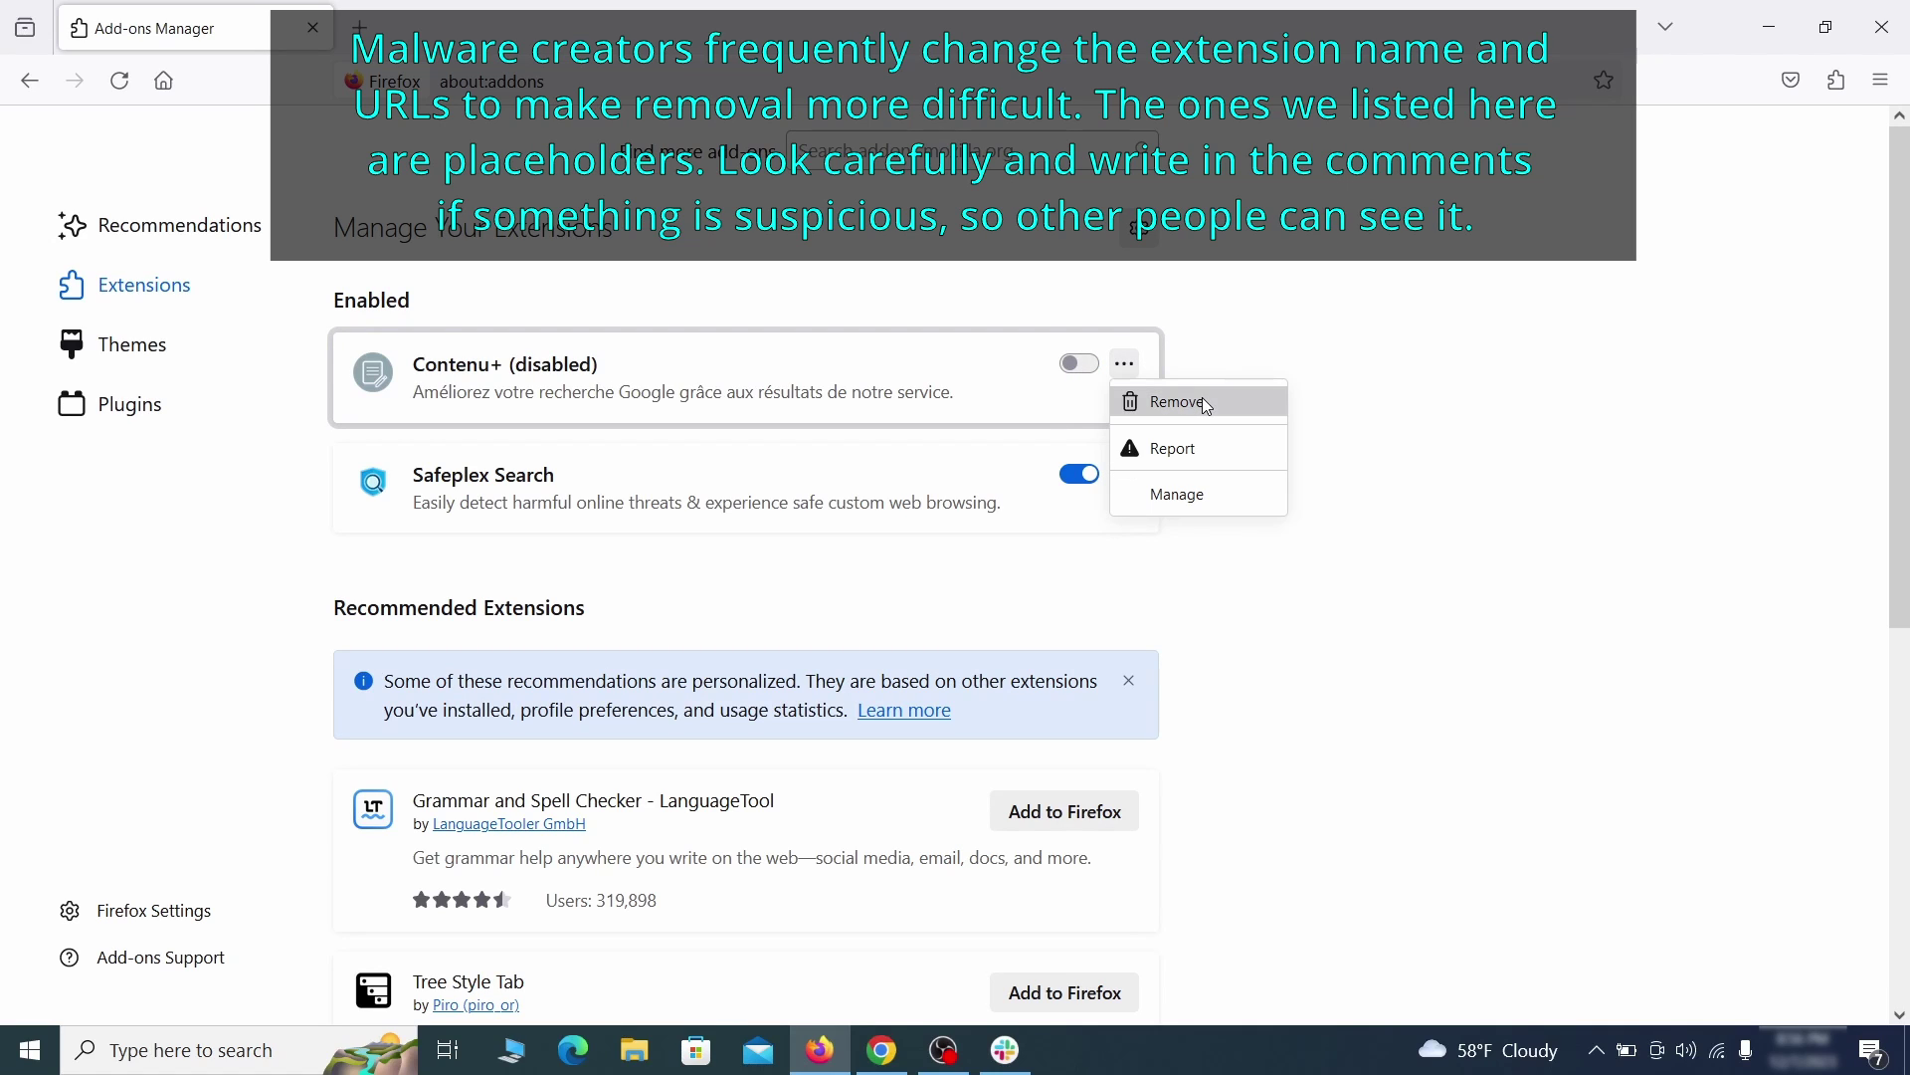
{"action": "left_click", "coordinate": [1203, 399]}
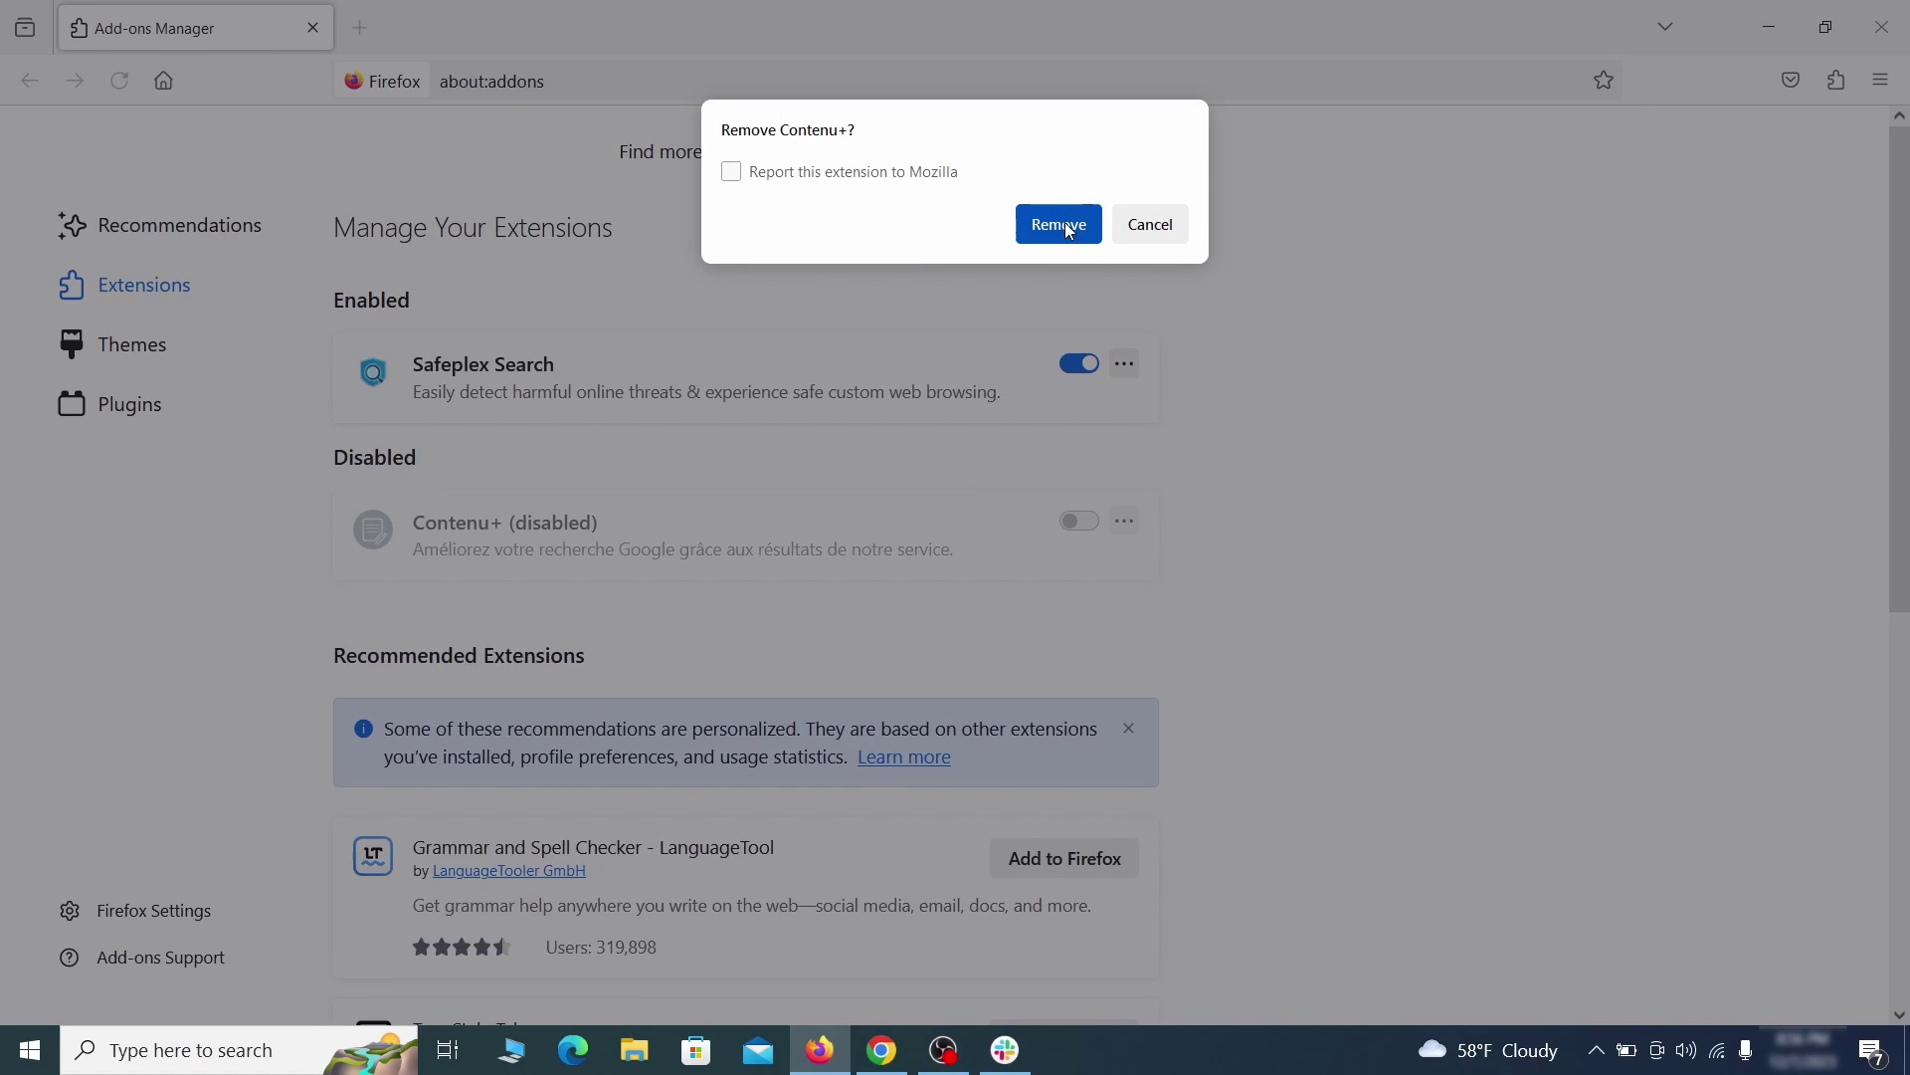
{"action": "left_click", "coordinate": [1076, 222]}
{"action": "left_click", "coordinate": [1879, 90]}
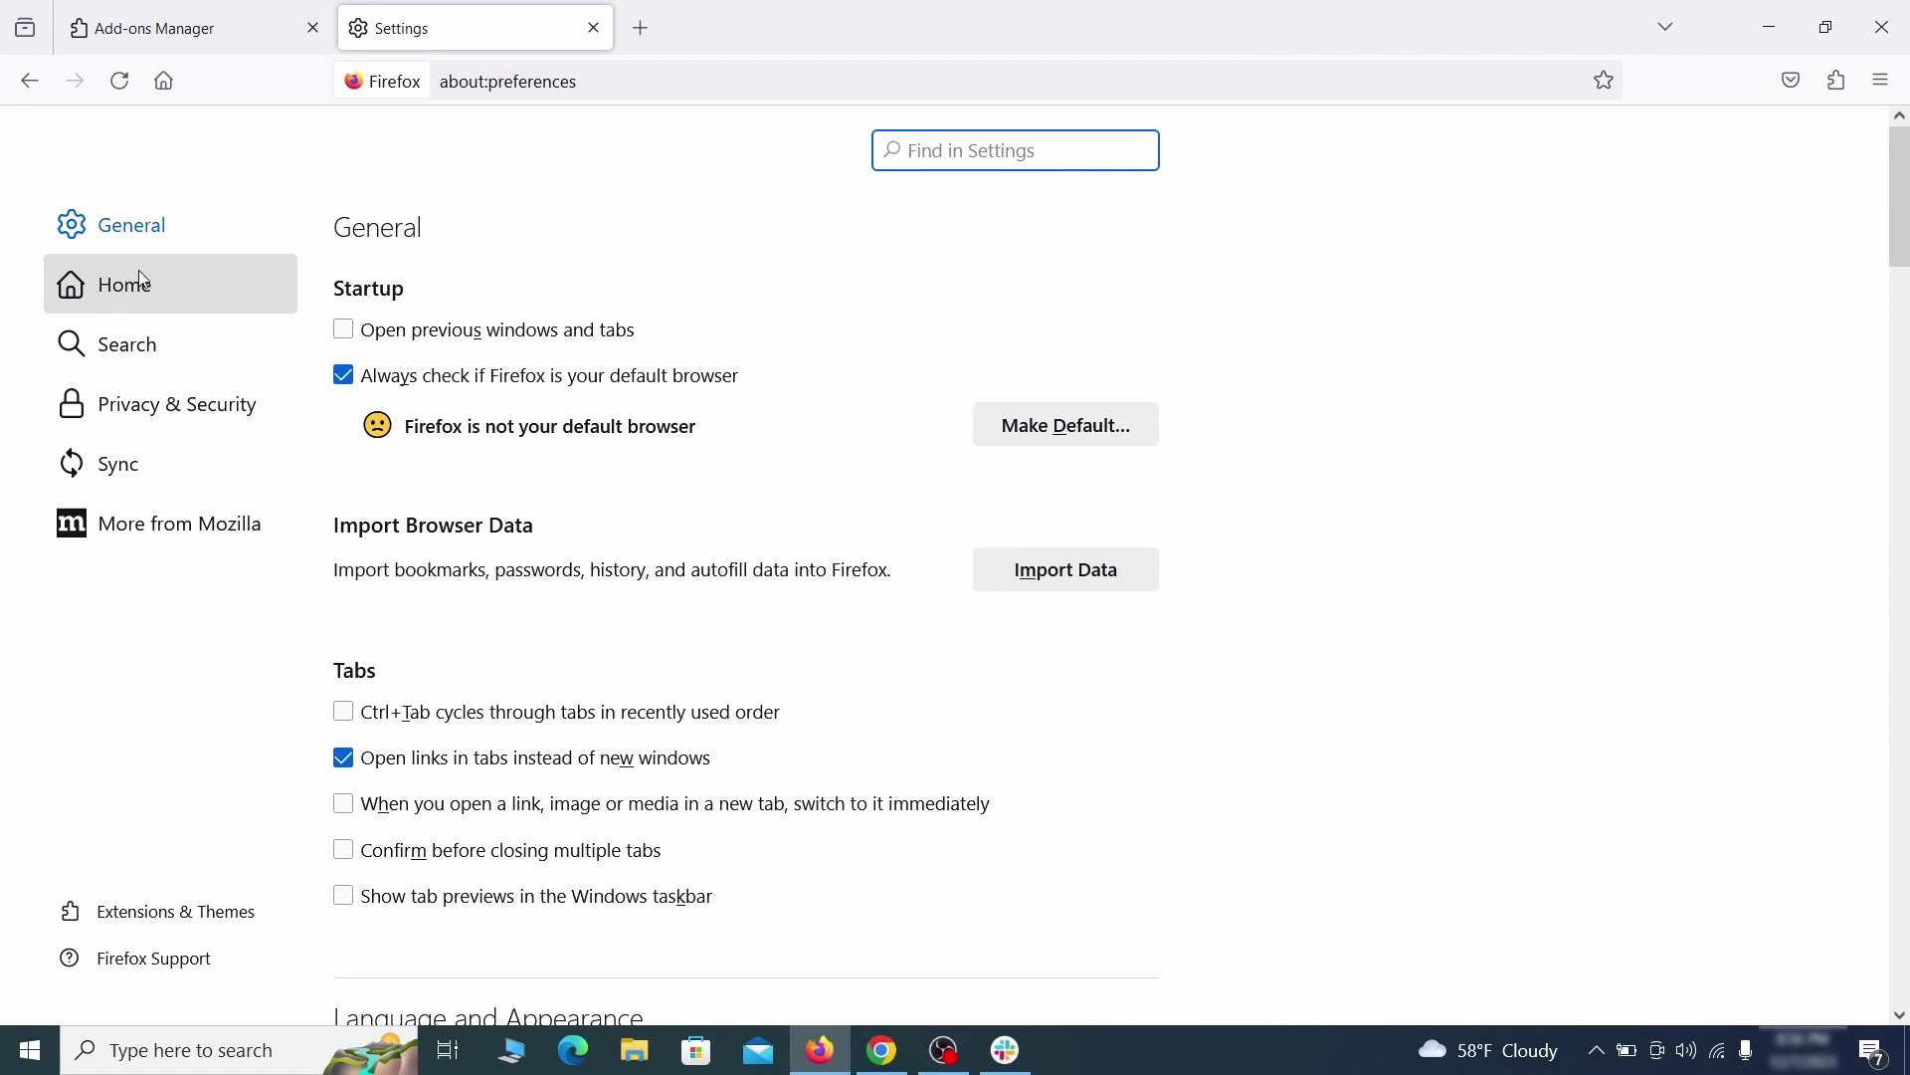
Erase the ExampleRougeURL.com address from Firefox's Home custom URL field
{"action": "left_click", "coordinate": [139, 284]}
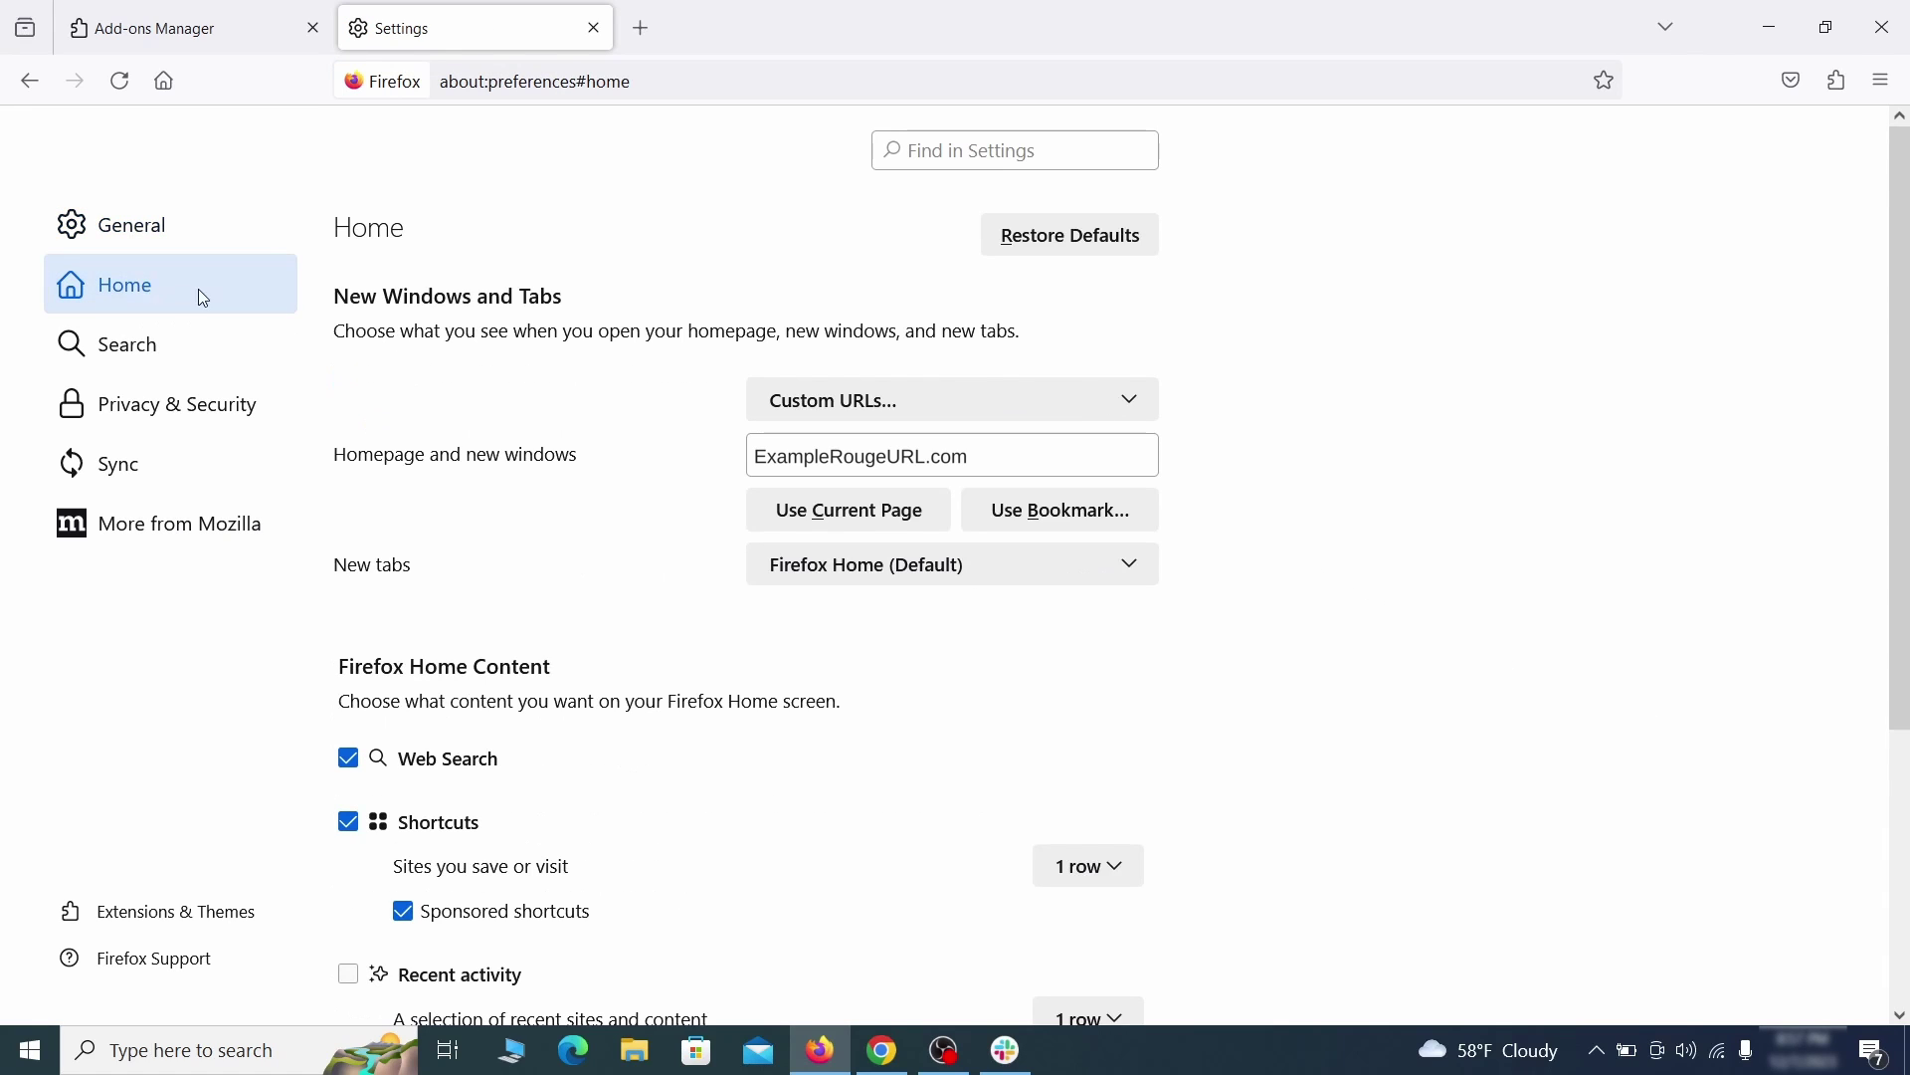
{"action": "triple_click", "coordinate": [965, 456]}
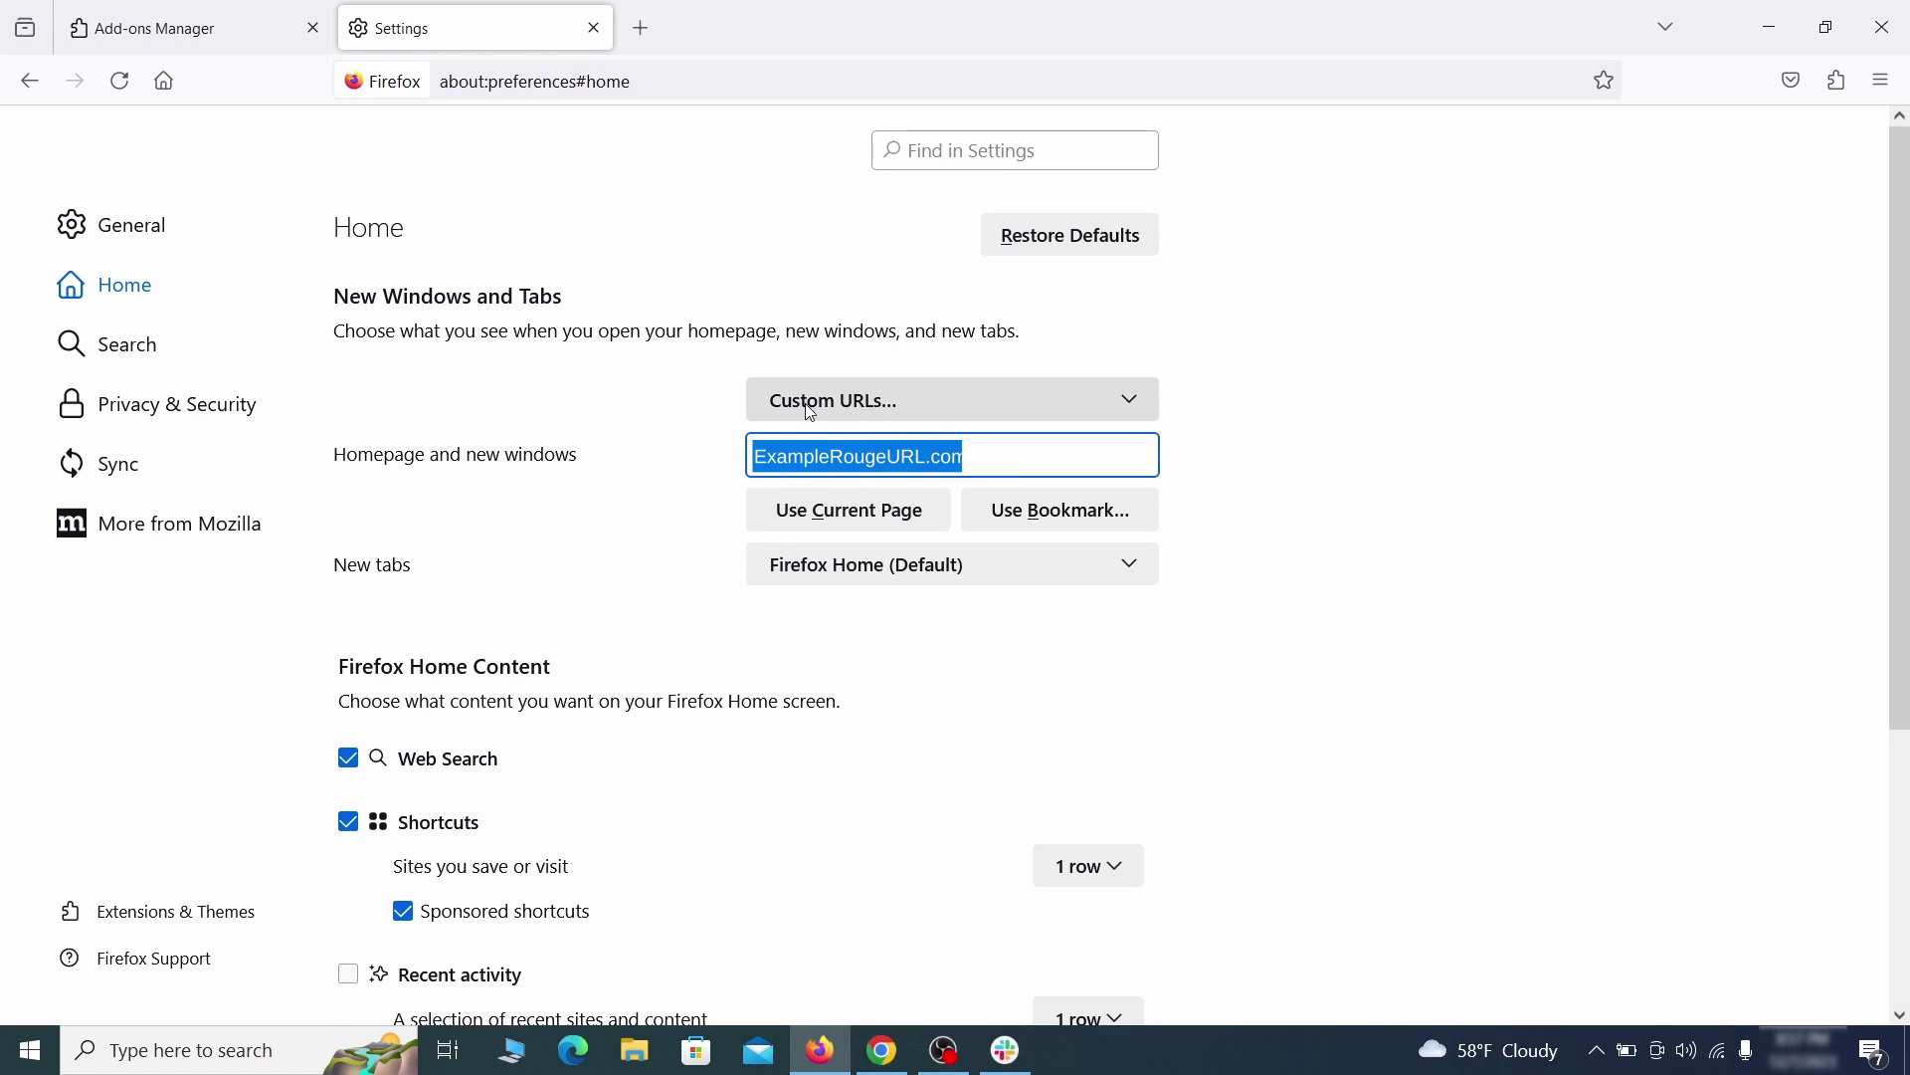
{"action": "key", "text": "BackSpace"}
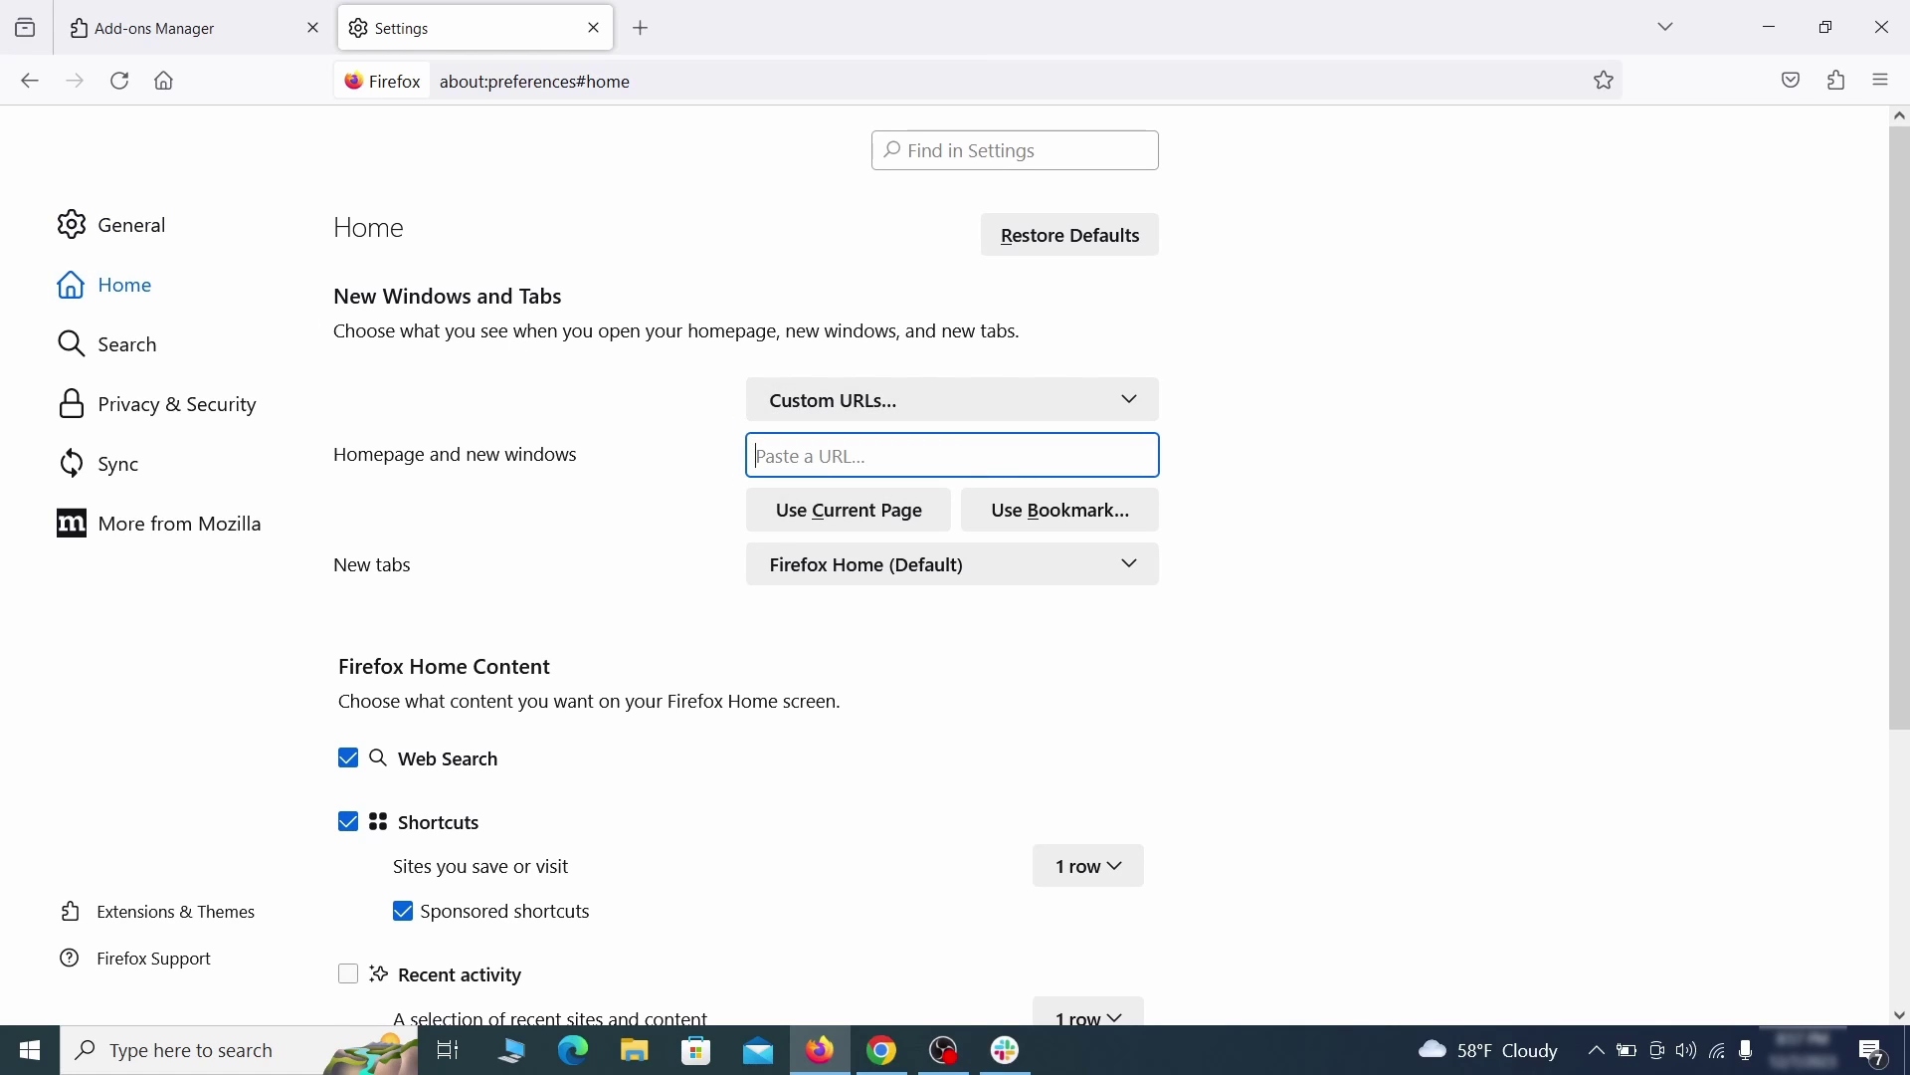
Choose Google under Default Search Engine and remove the 'web search by Yahoo' shortcut
{"action": "left_click", "coordinate": [131, 346]}
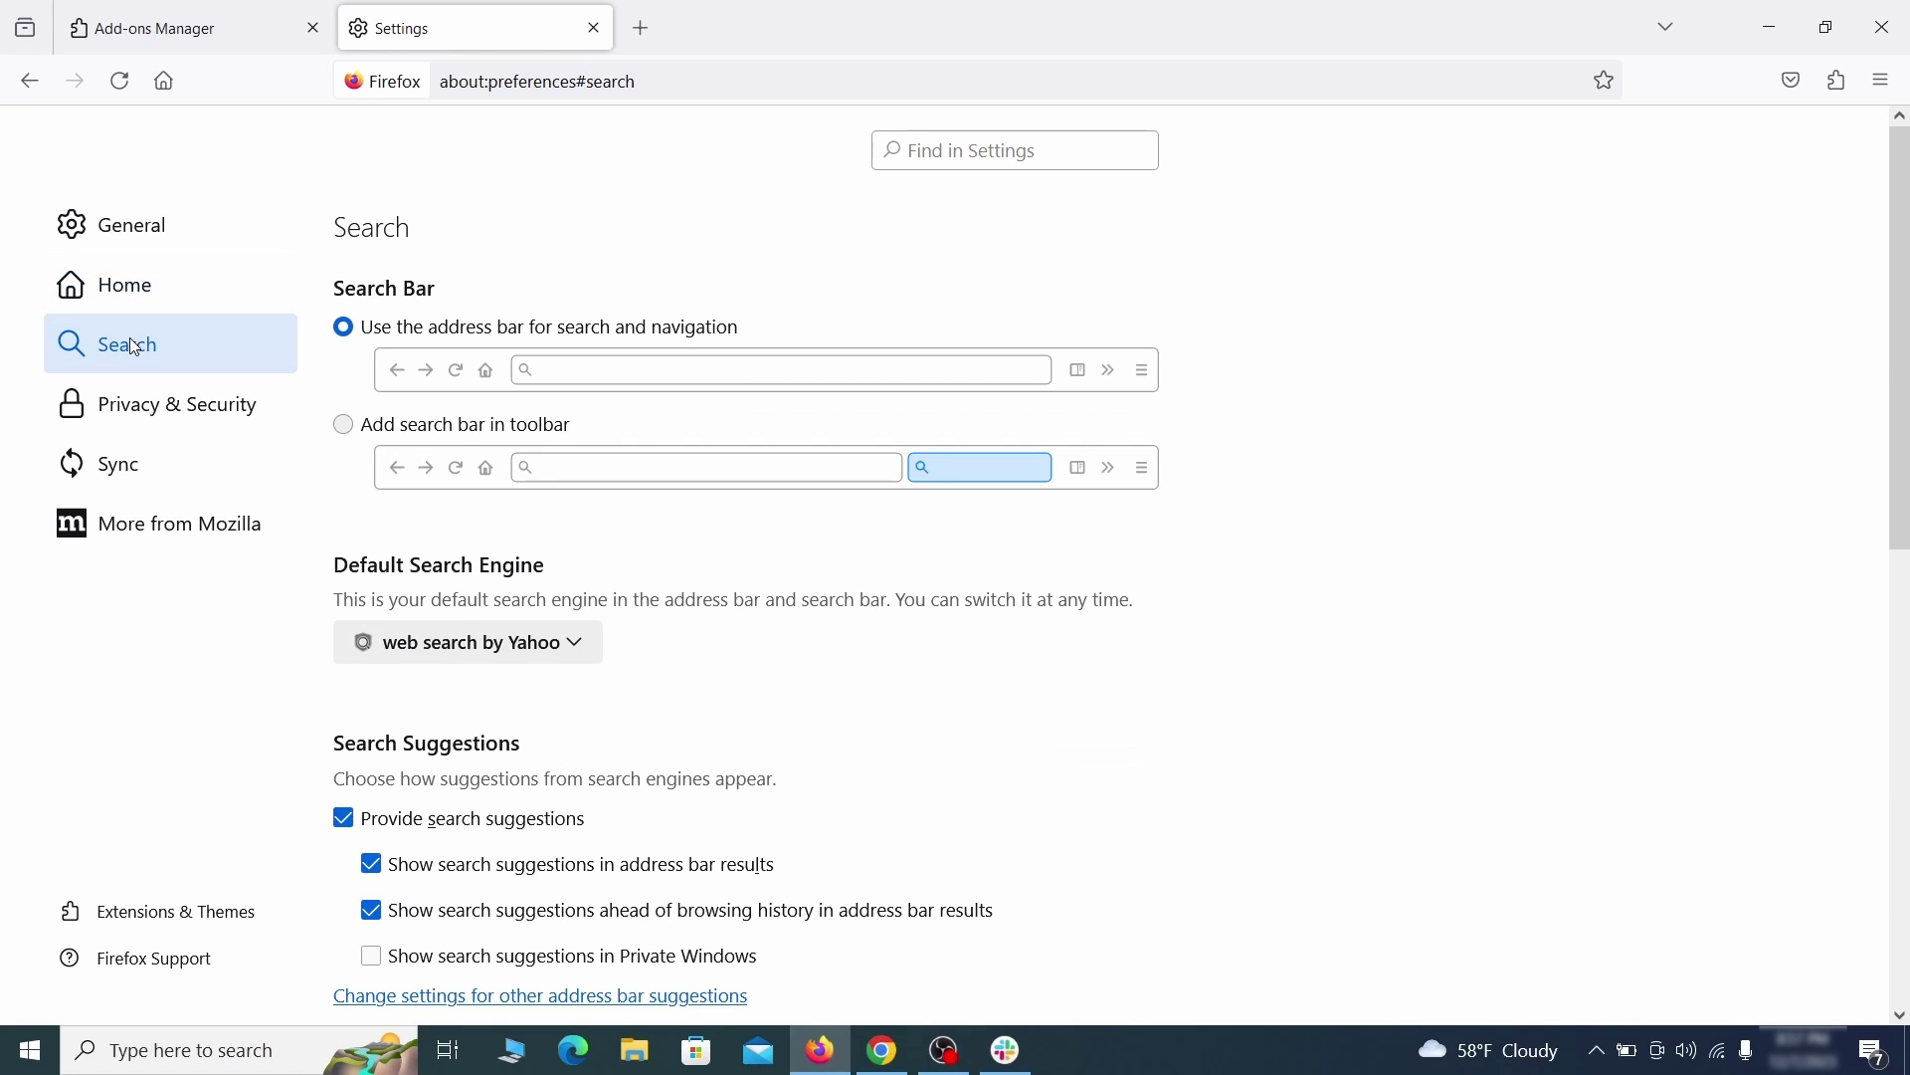
{"action": "scroll", "coordinate": [686, 528], "scroll_direction": "down", "scroll_amount": 2}
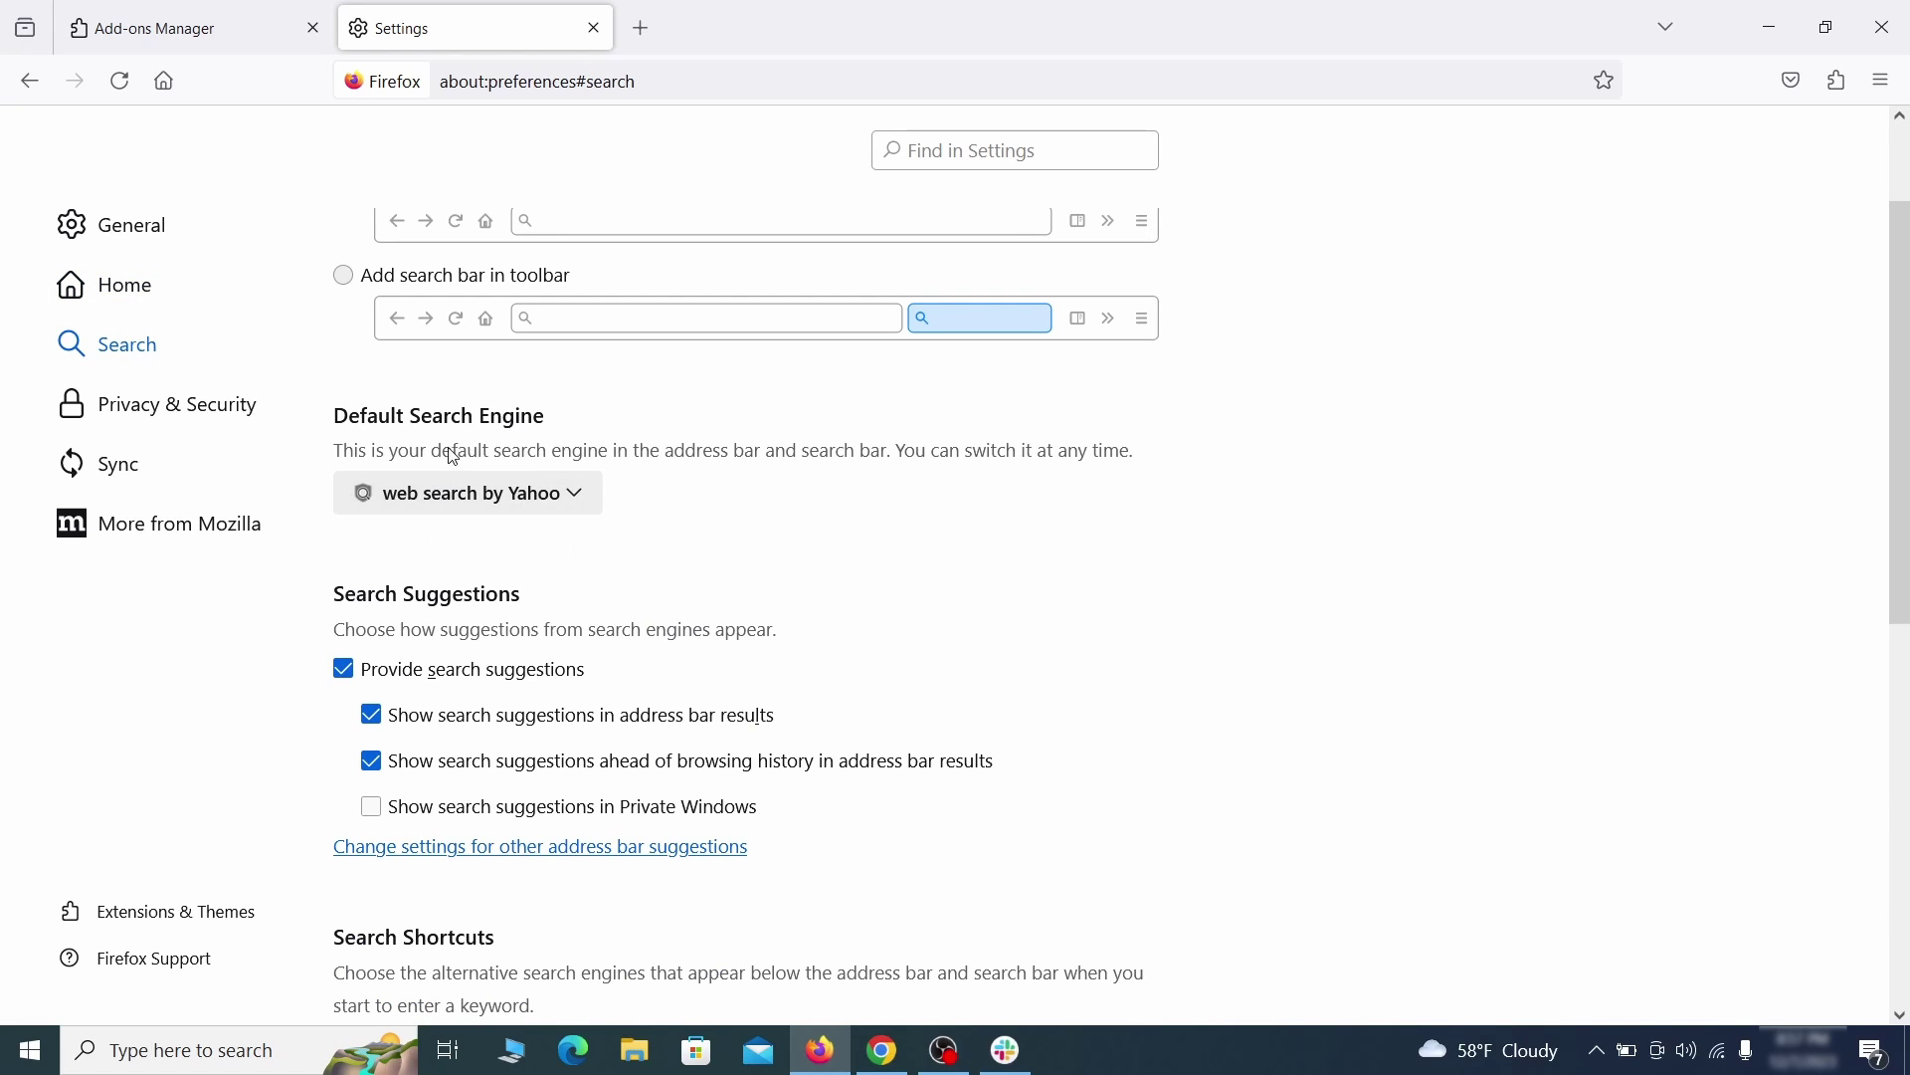
{"action": "left_click", "coordinate": [564, 502]}
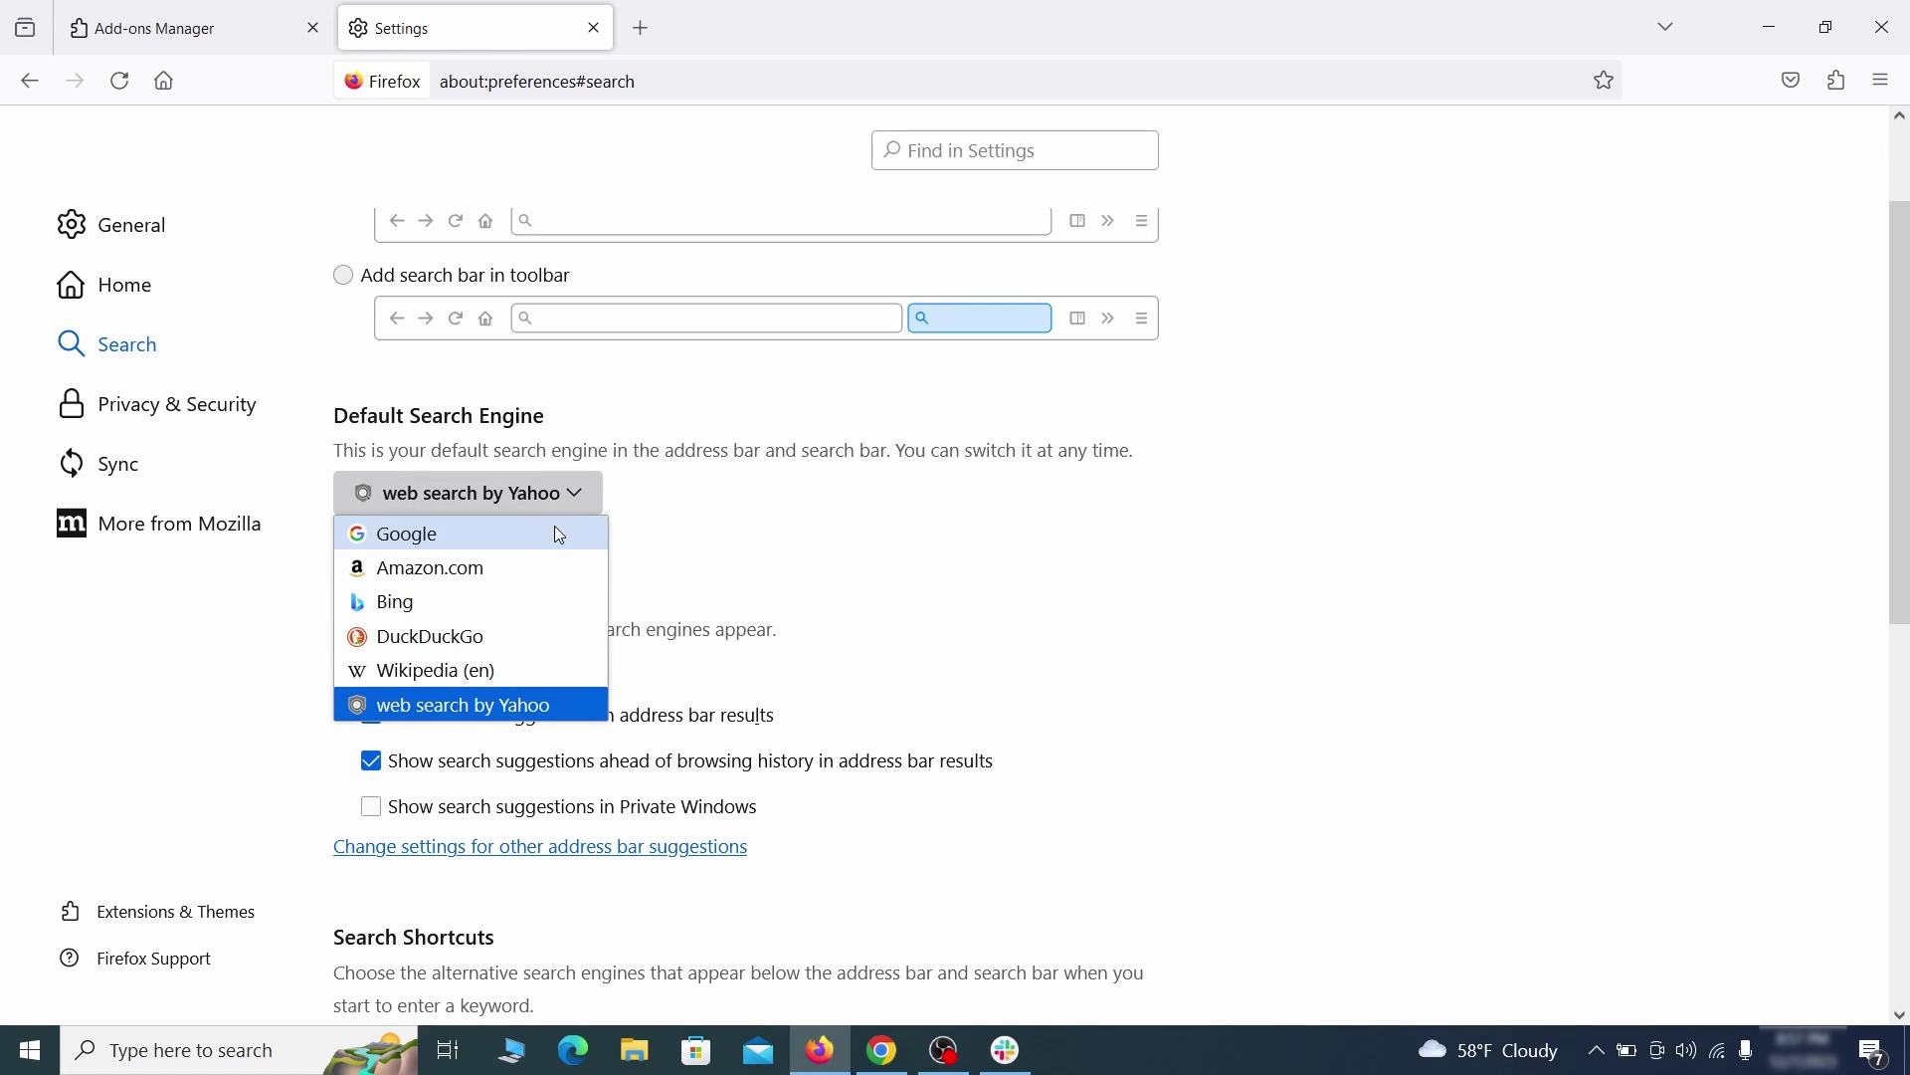
{"action": "left_click", "coordinate": [553, 530]}
{"action": "scroll", "coordinate": [910, 562], "scroll_direction": "down", "scroll_amount": 5}
{"action": "scroll", "coordinate": [1024, 516], "scroll_direction": "down", "scroll_amount": 2}
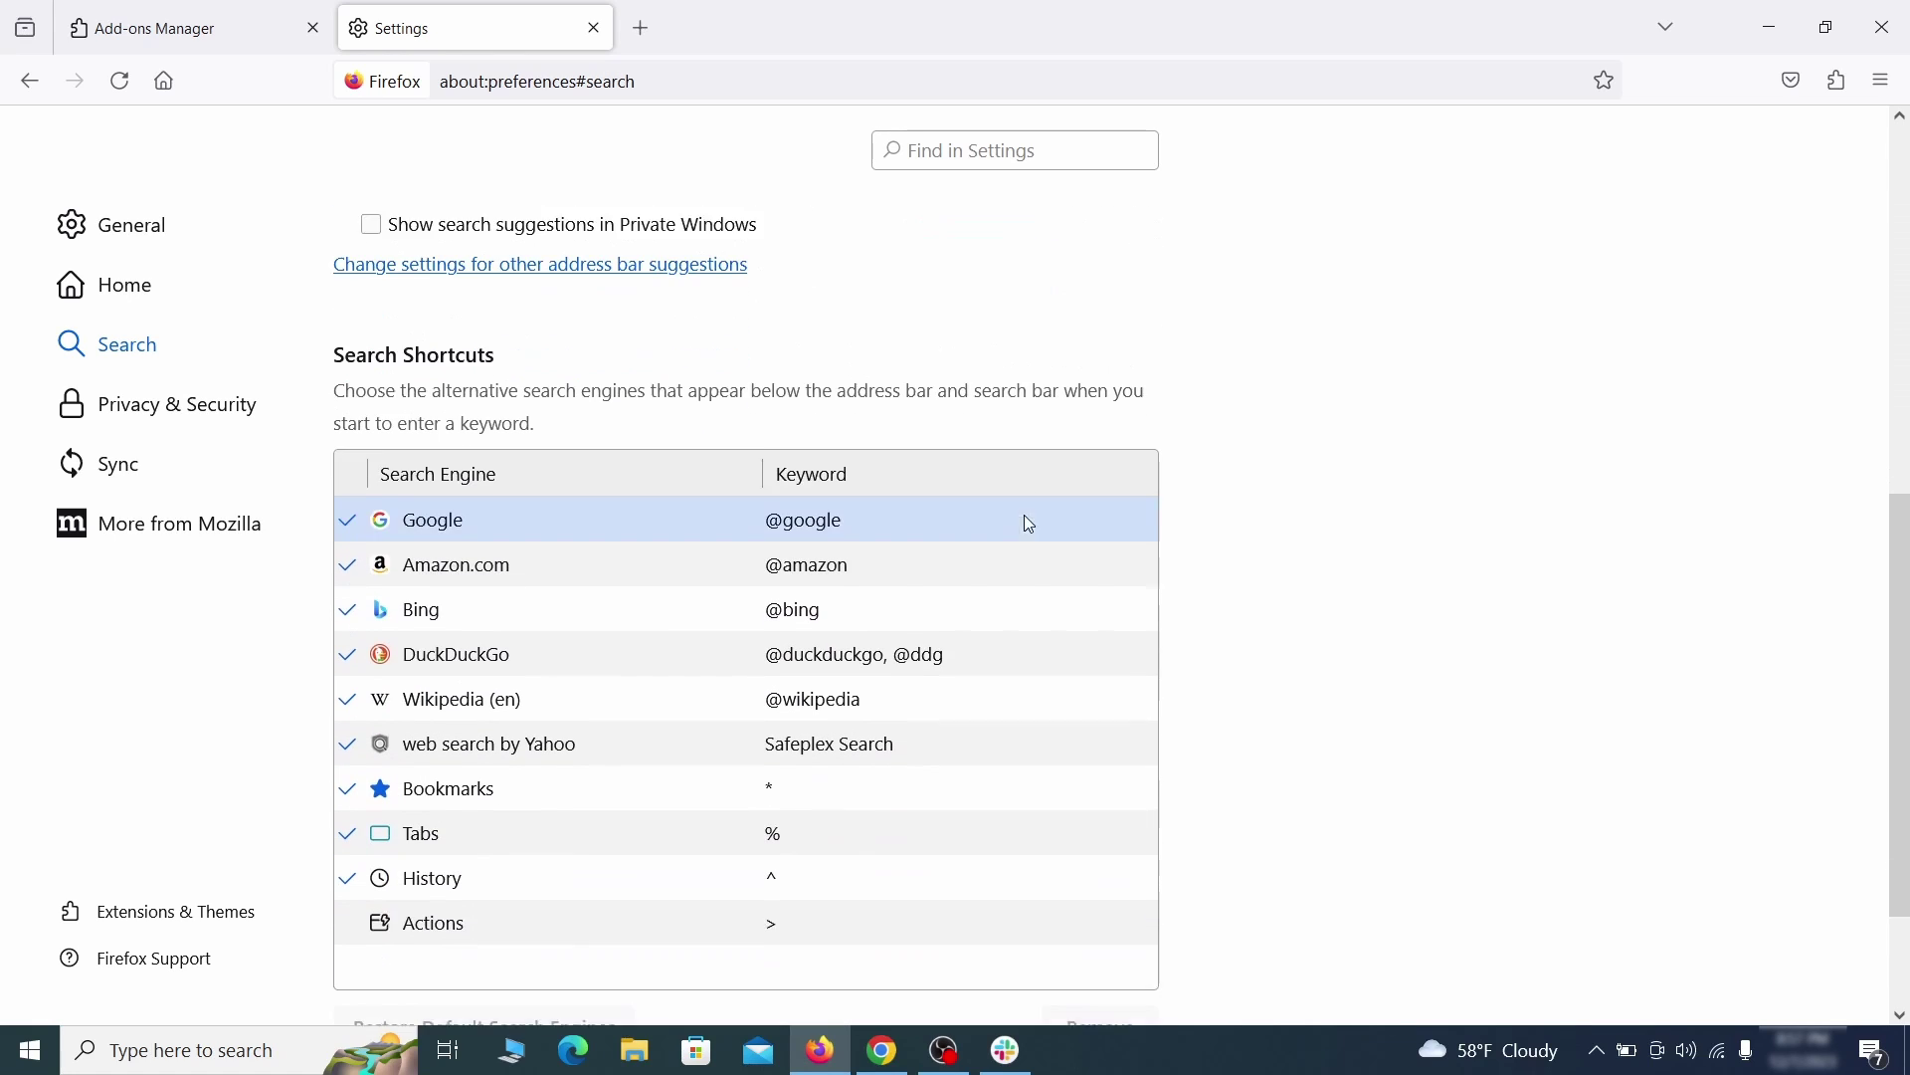
{"action": "scroll", "coordinate": [1048, 505], "scroll_direction": "down", "scroll_amount": 2}
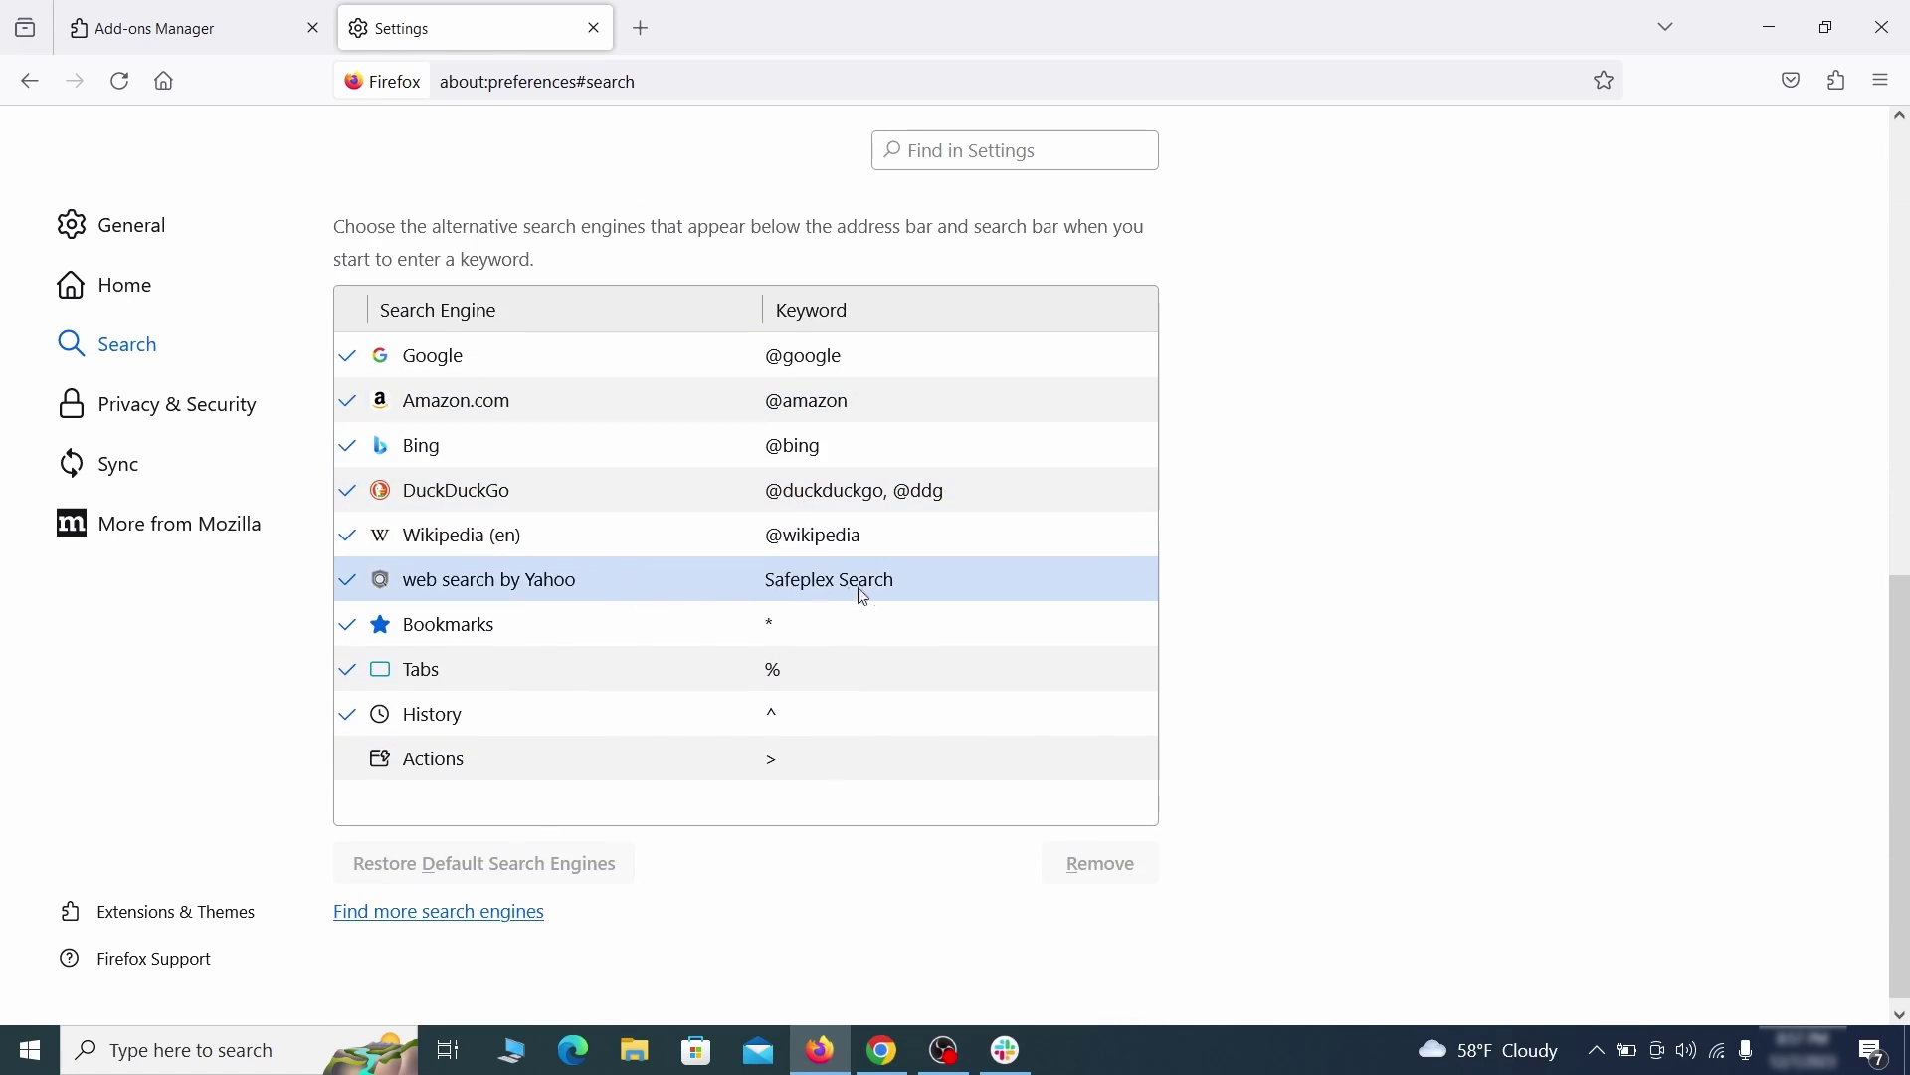
{"action": "left_click", "coordinate": [944, 584]}
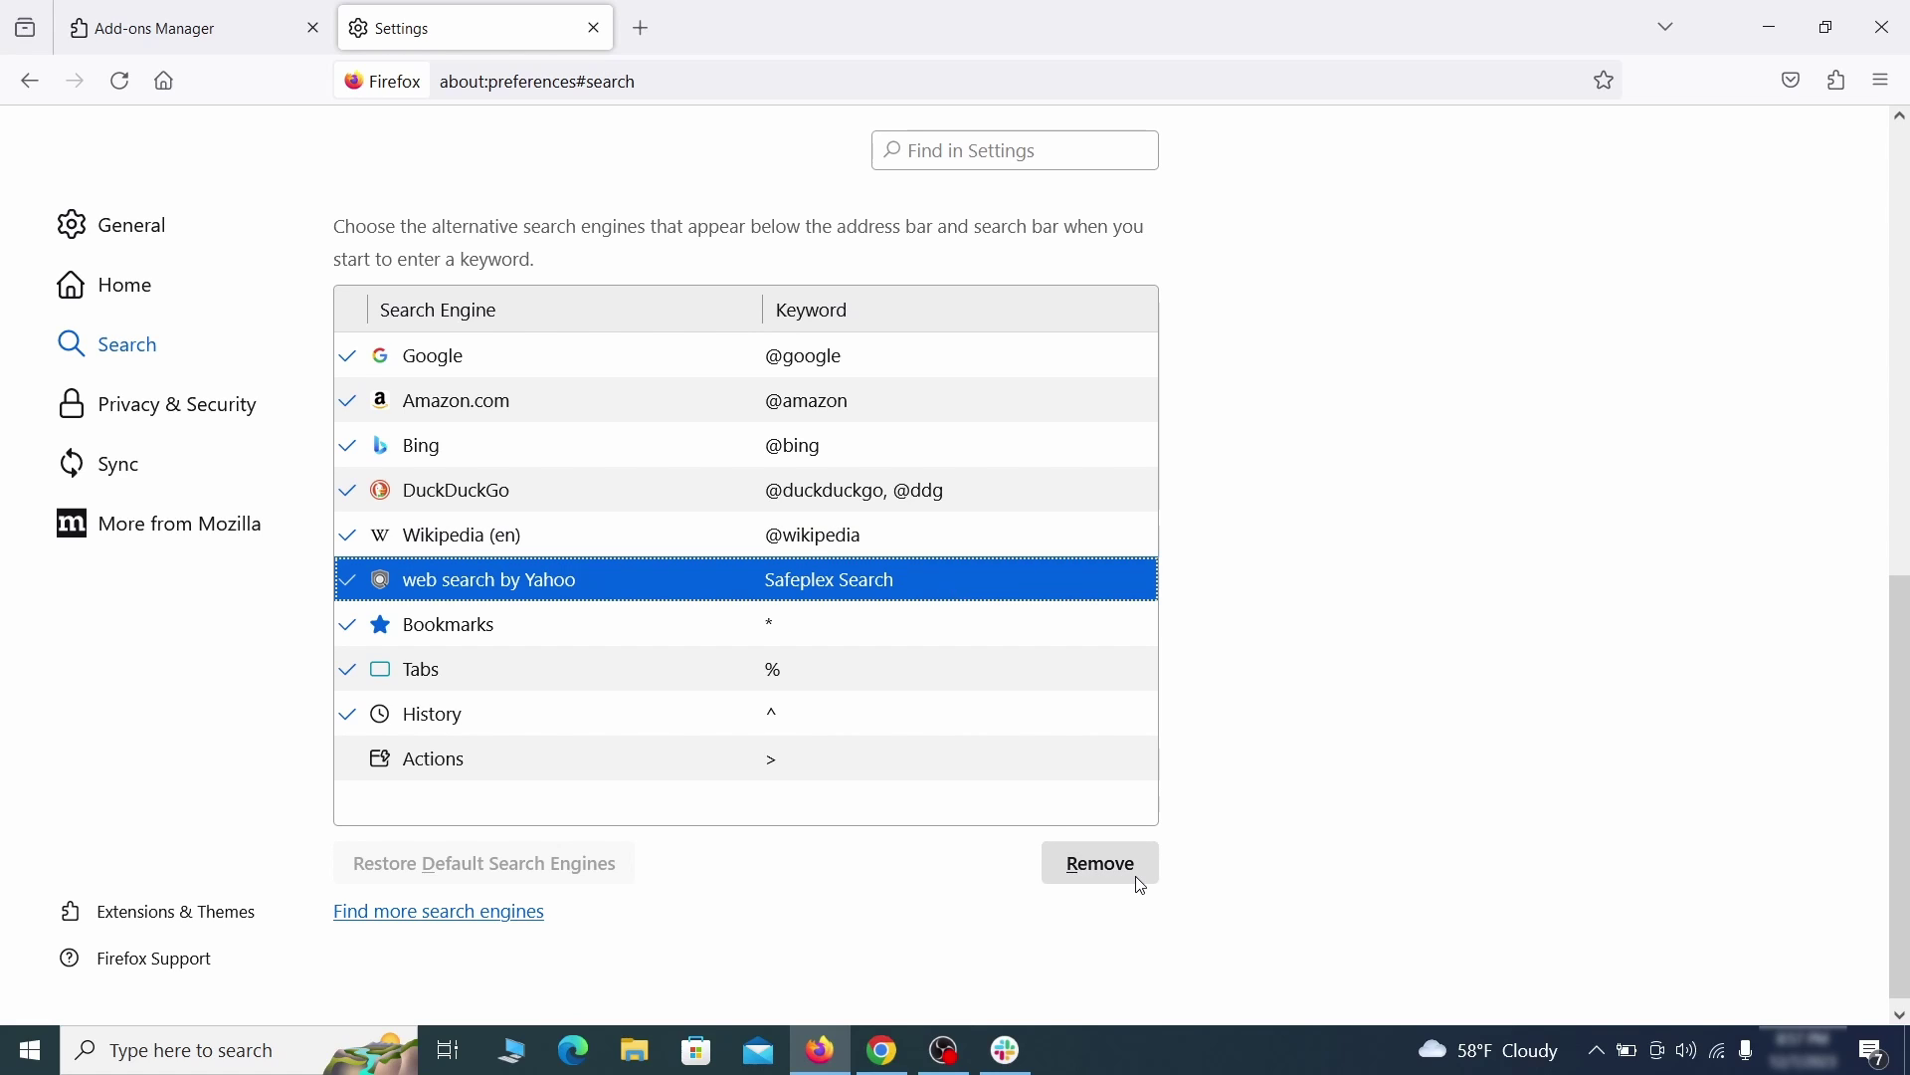
{"action": "left_click", "coordinate": [1101, 865]}
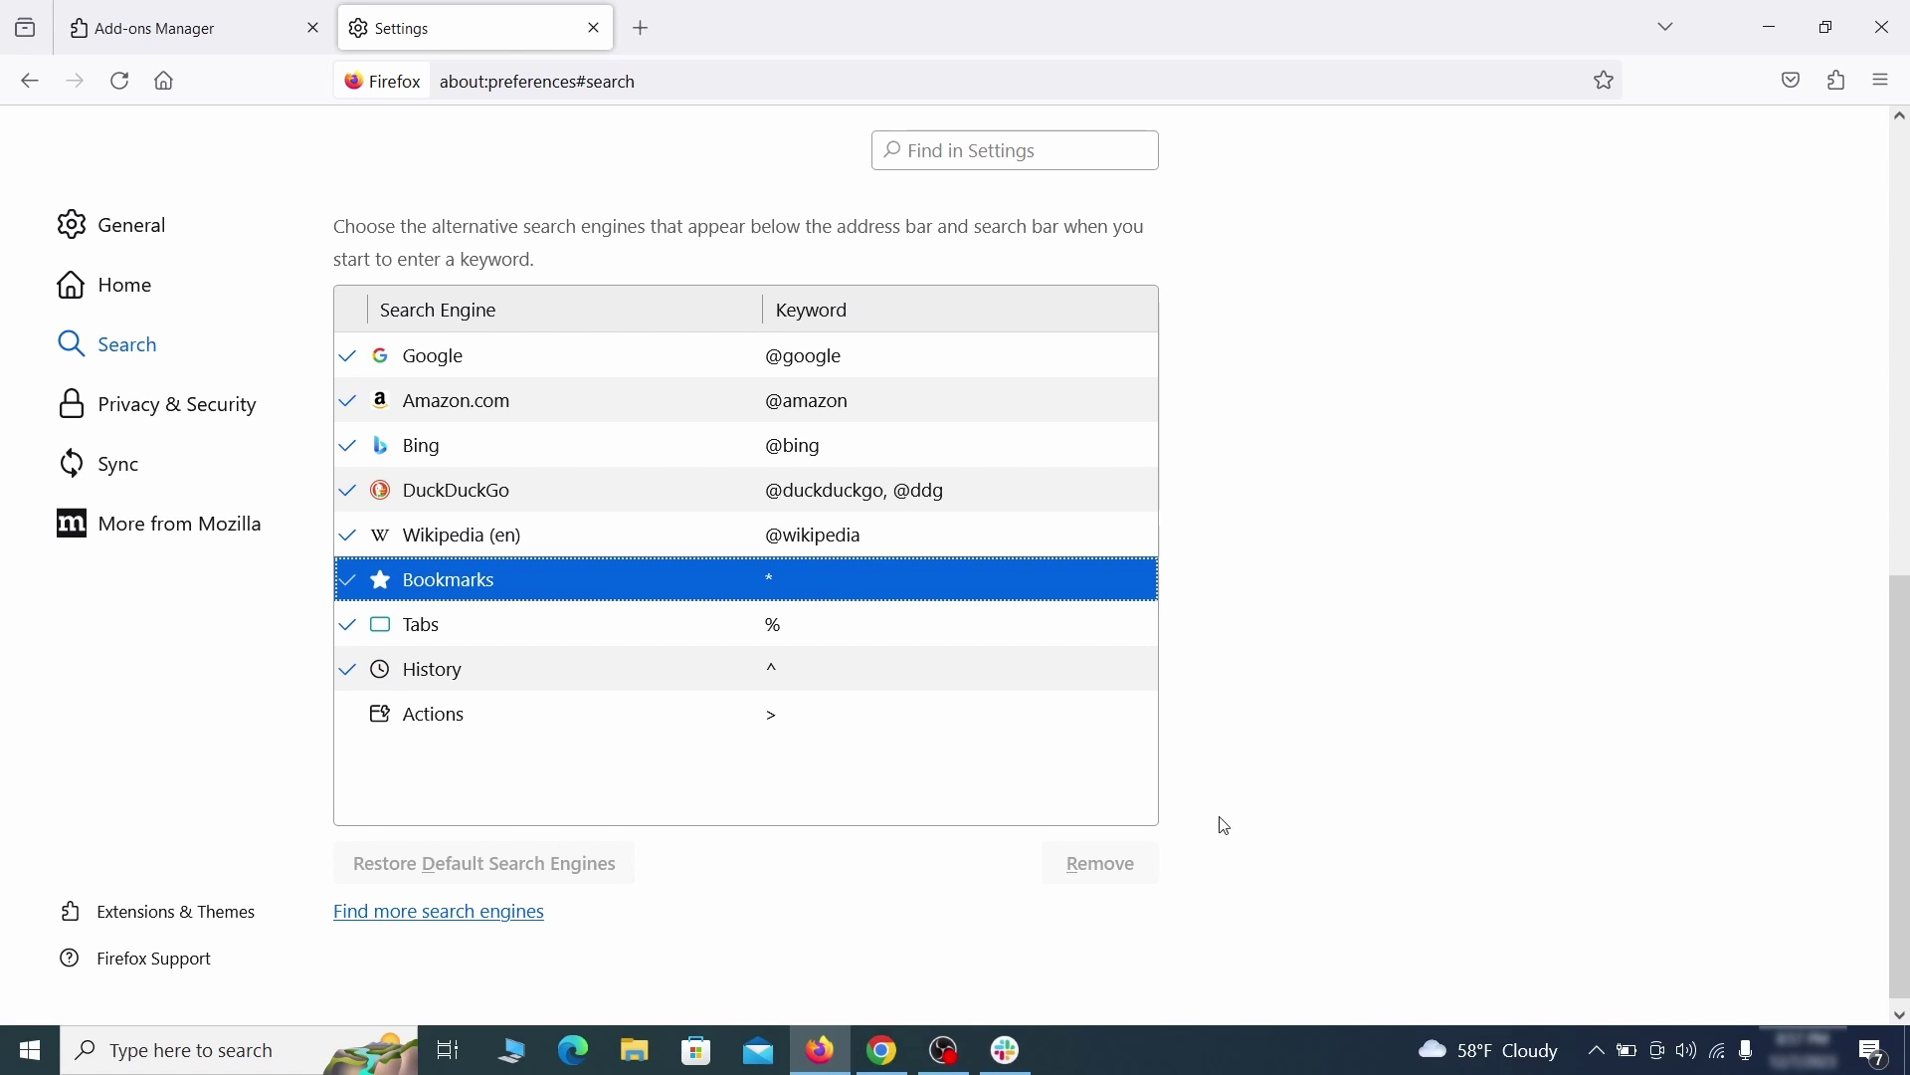
{"action": "scroll", "coordinate": [748, 568], "scroll_direction": "up", "scroll_amount": 2}
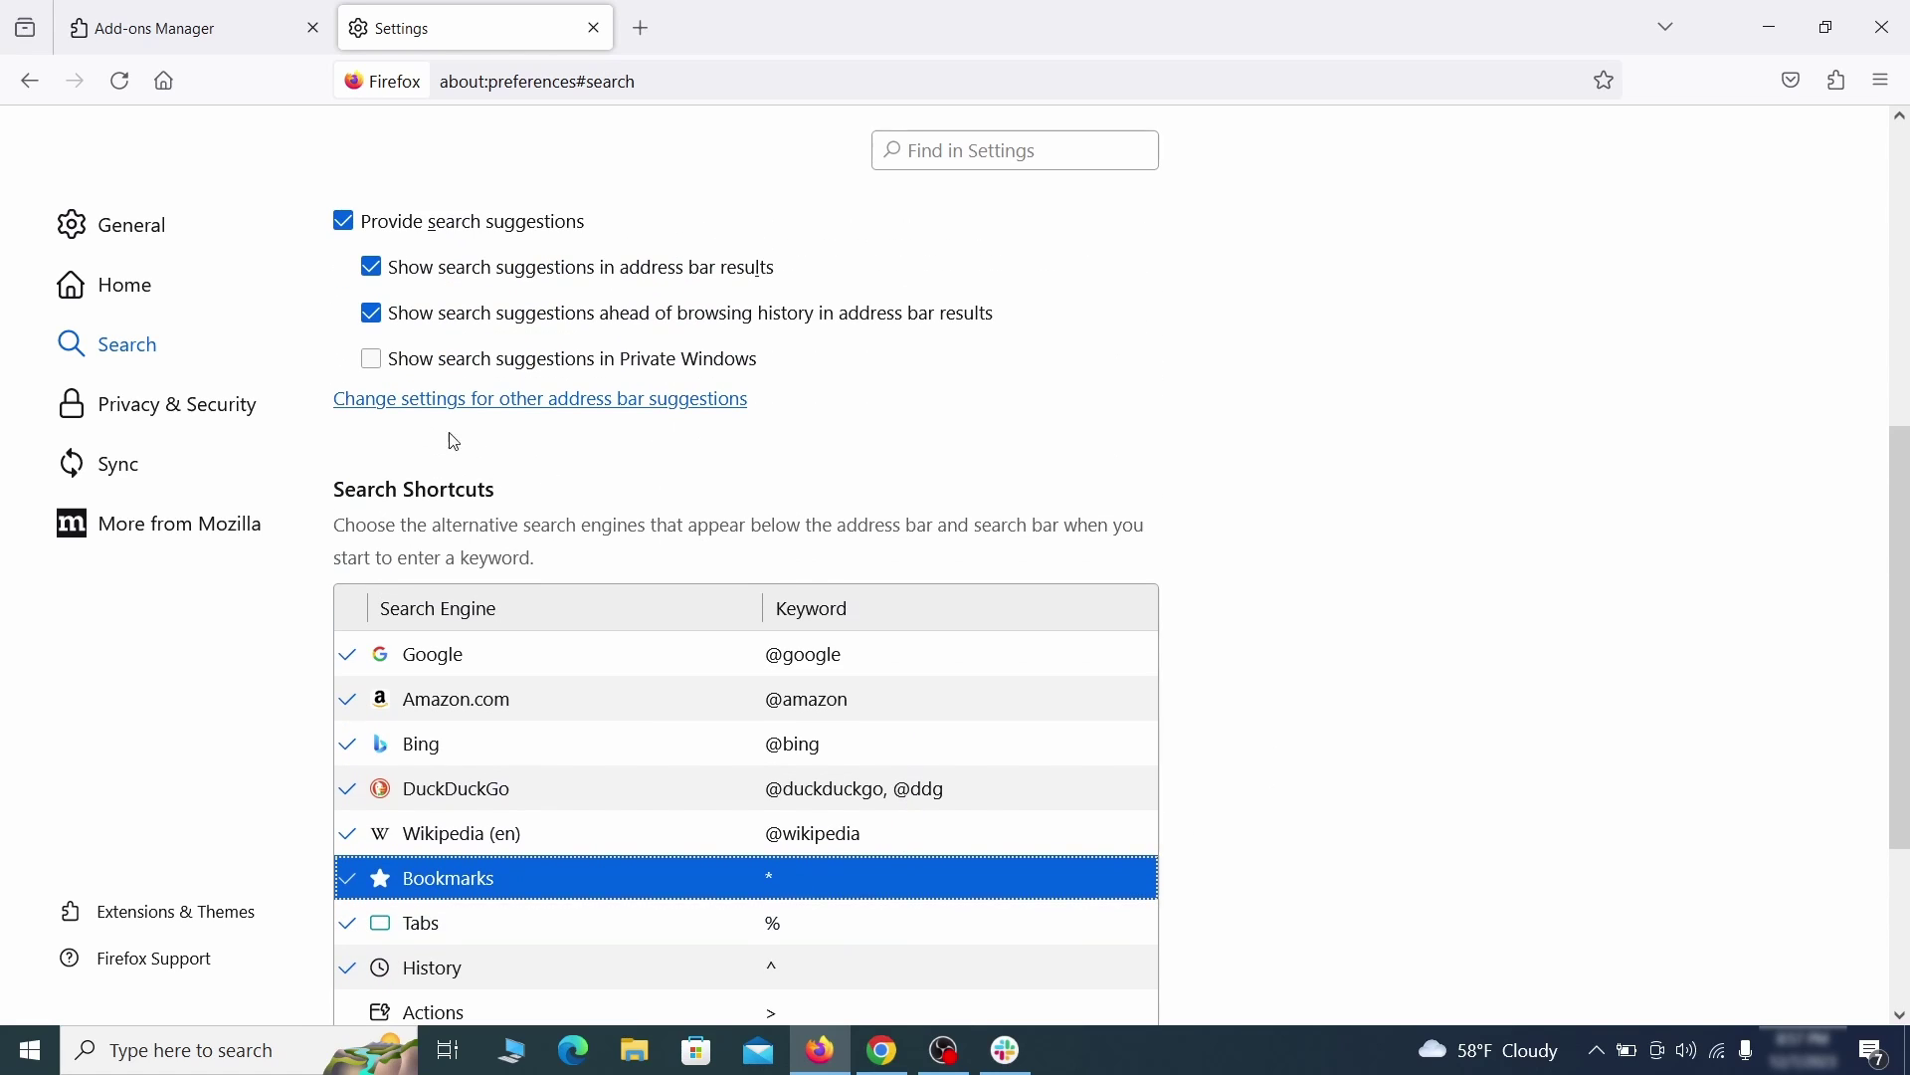
Clear all Firefox cookies, site data and cached content, then open Notifications settings
{"action": "left_click", "coordinate": [181, 397]}
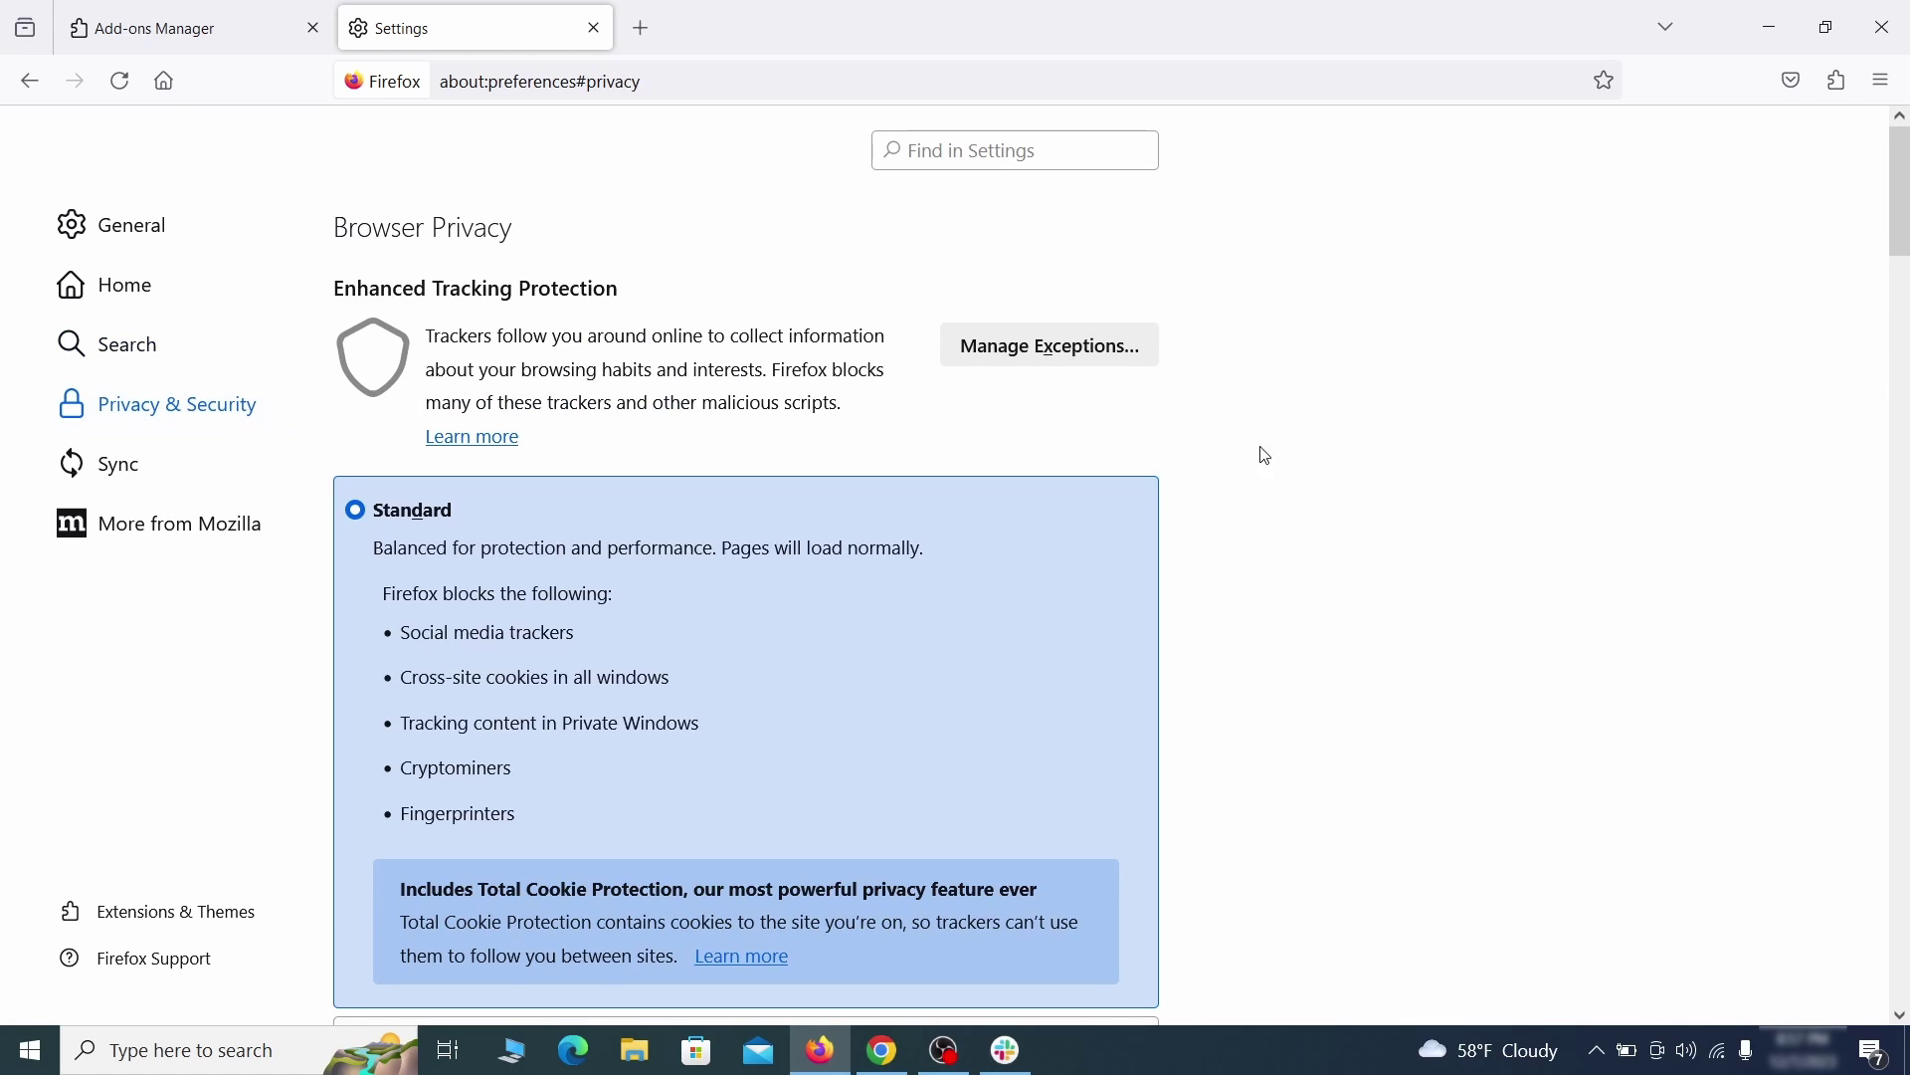
{"action": "scroll", "coordinate": [1266, 457], "scroll_direction": "down", "scroll_amount": 5}
{"action": "left_click", "coordinate": [1067, 635]}
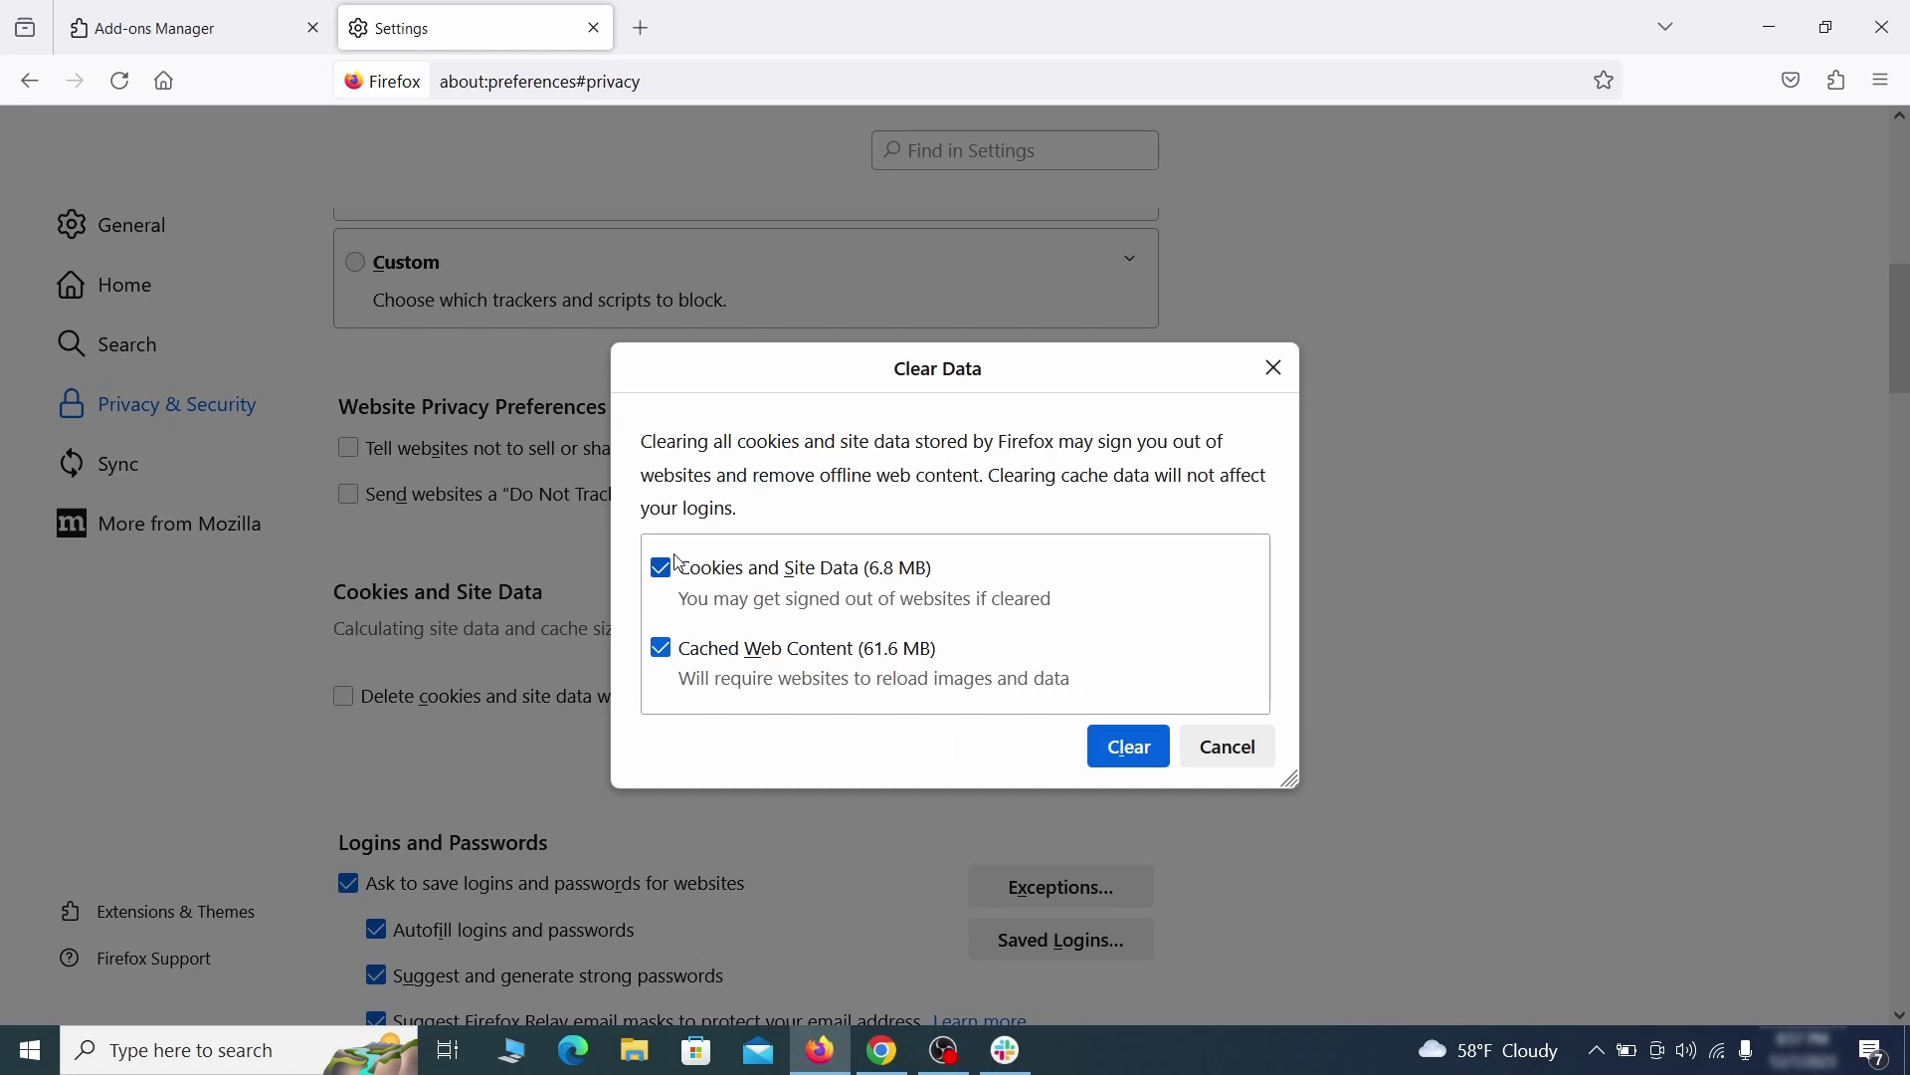
{"action": "left_click", "coordinate": [1159, 752]}
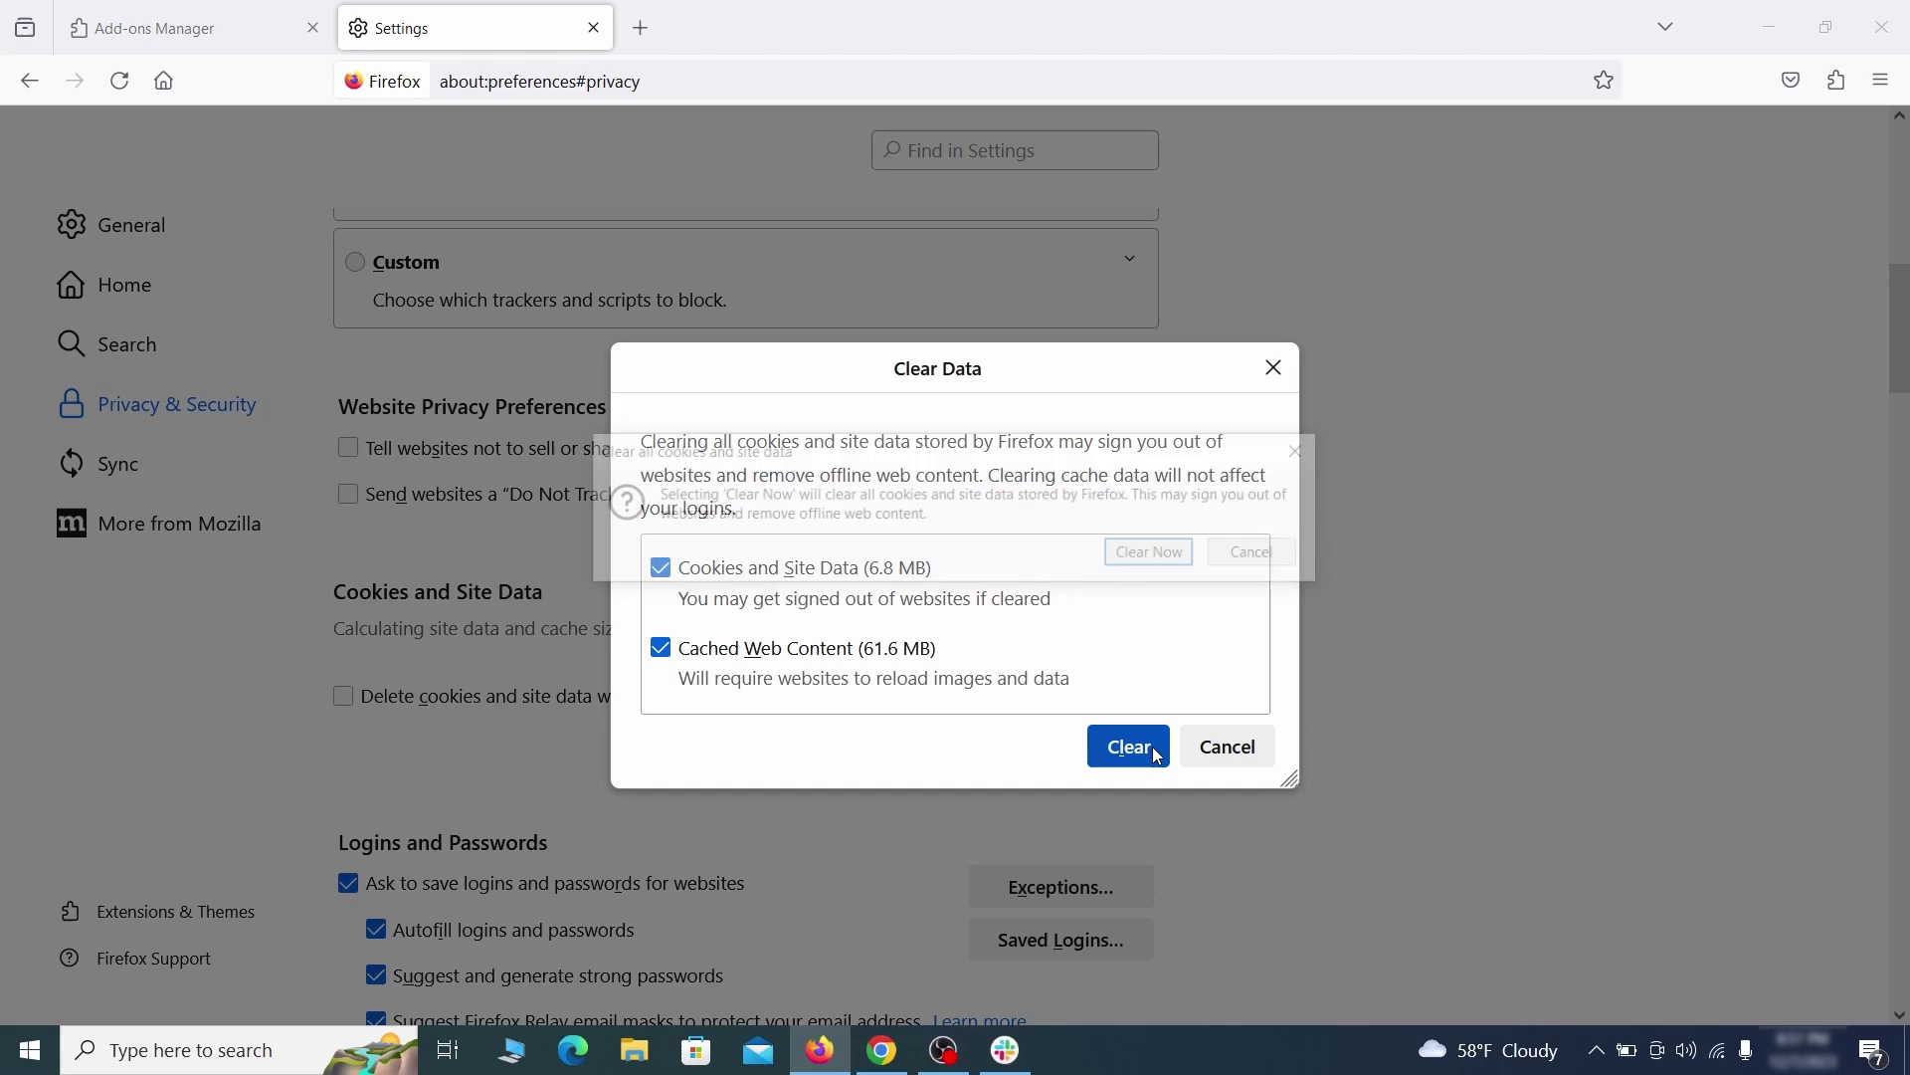
{"action": "left_click", "coordinate": [1161, 556]}
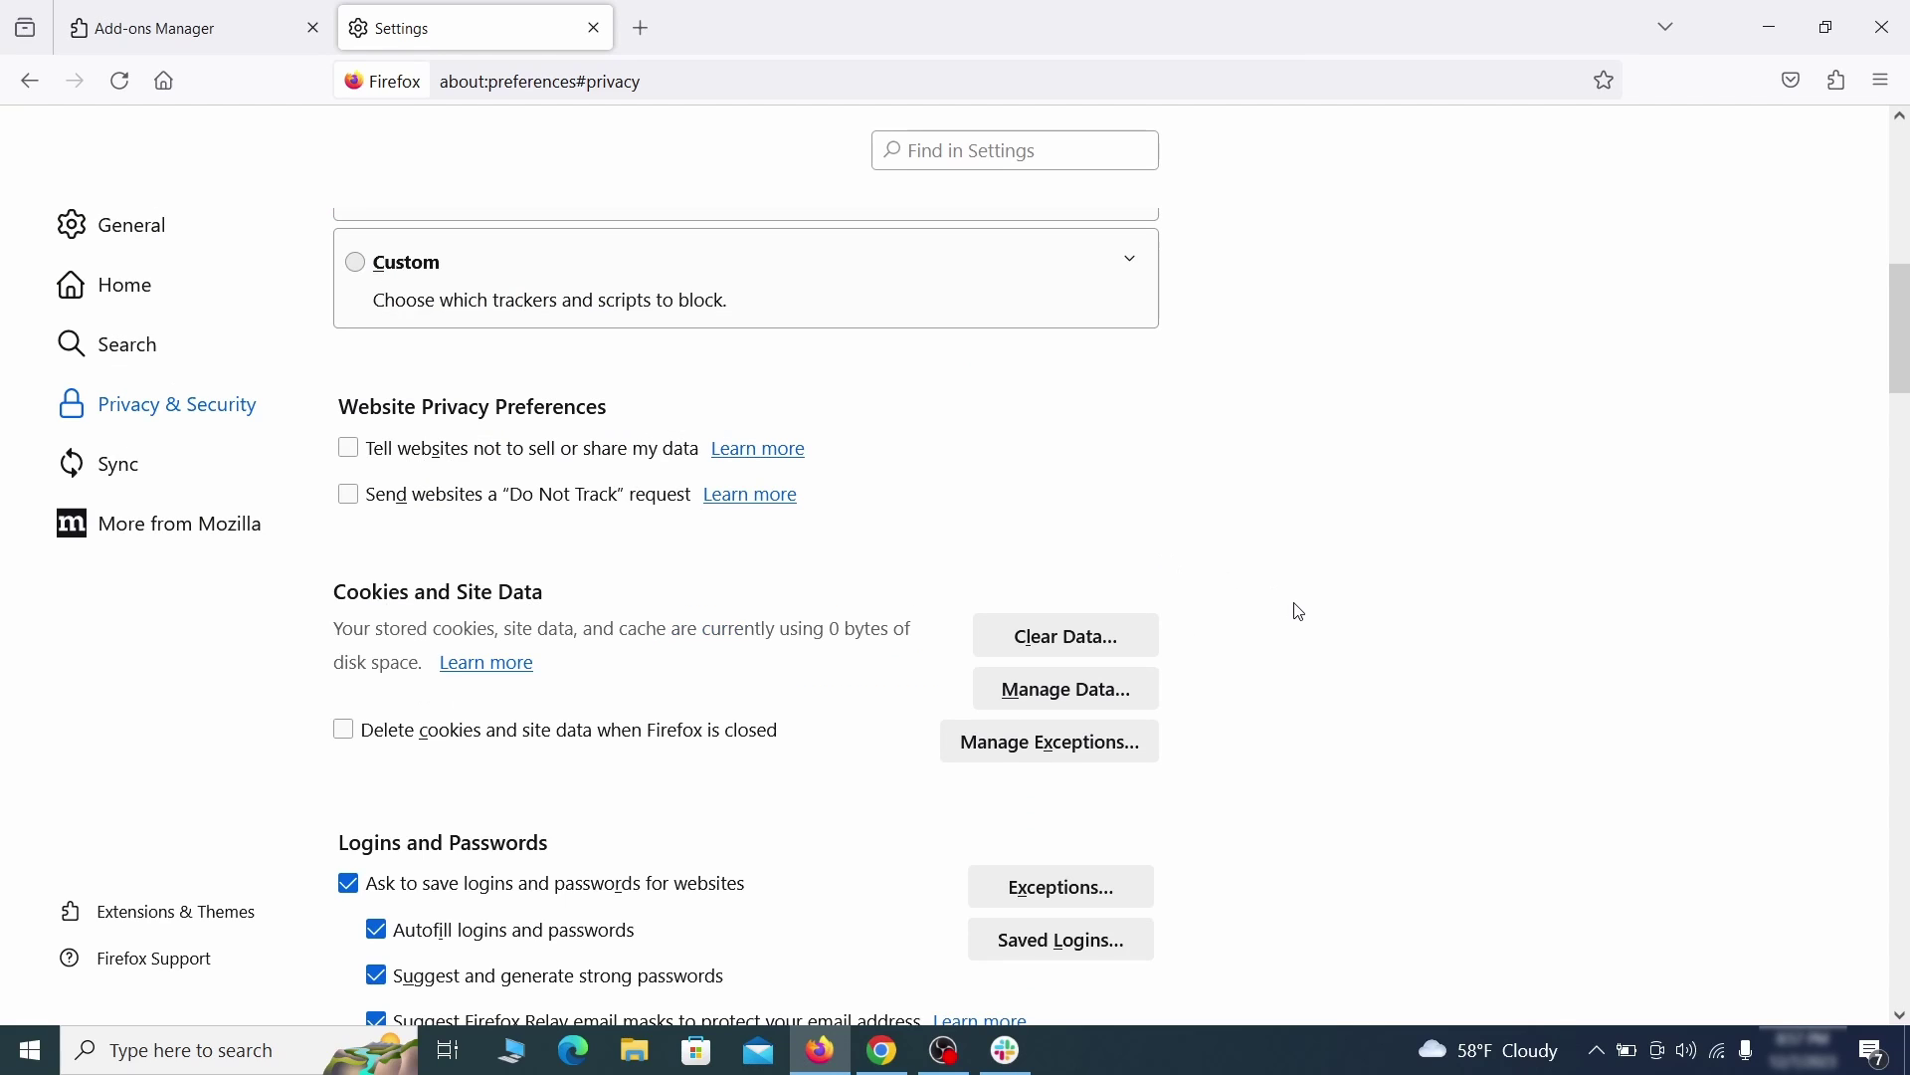
{"action": "scroll", "coordinate": [1295, 611], "scroll_direction": "down", "scroll_amount": 3}
{"action": "scroll", "coordinate": [1295, 611], "scroll_direction": "down", "scroll_amount": 3}
{"action": "scroll", "coordinate": [1295, 610], "scroll_direction": "down", "scroll_amount": 2}
{"action": "scroll", "coordinate": [1295, 611], "scroll_direction": "down", "scroll_amount": 1}
{"action": "scroll", "coordinate": [1296, 611], "scroll_direction": "down", "scroll_amount": 2}
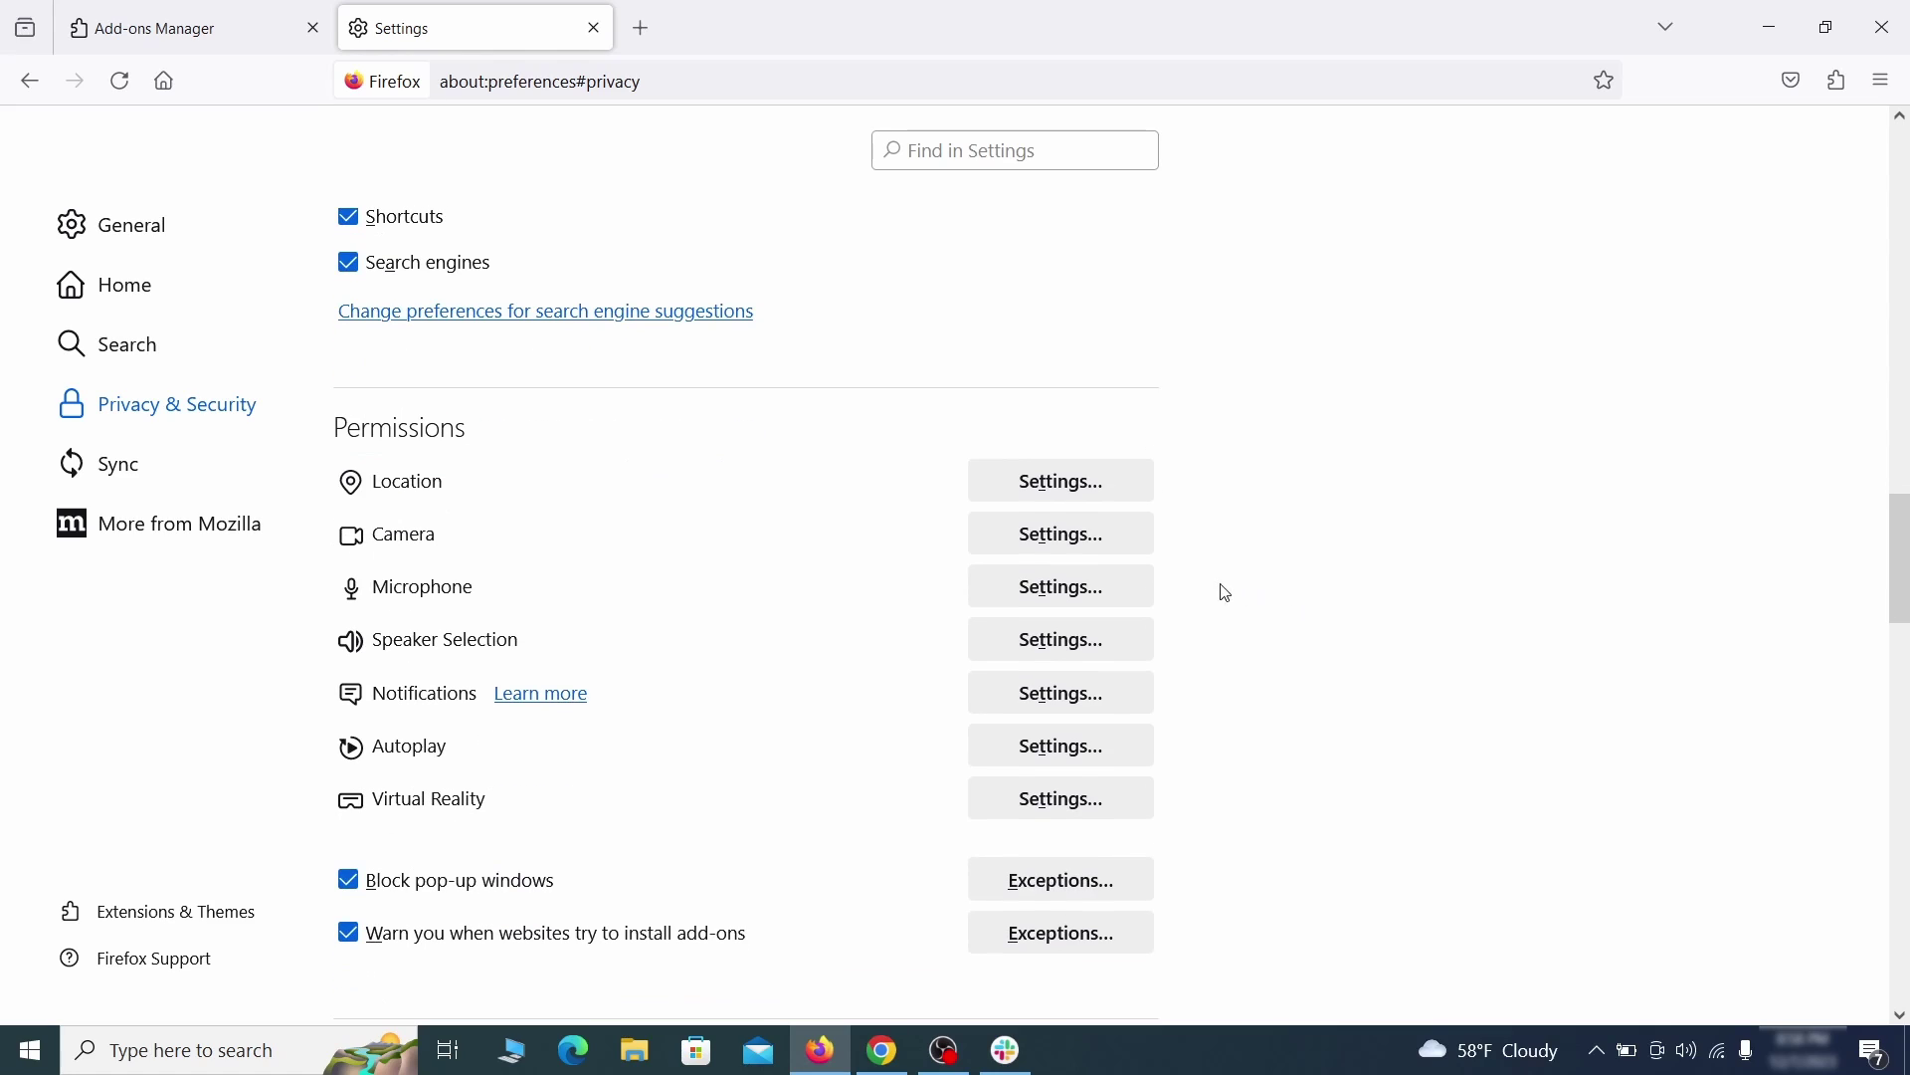
{"action": "left_click", "coordinate": [1107, 708]}
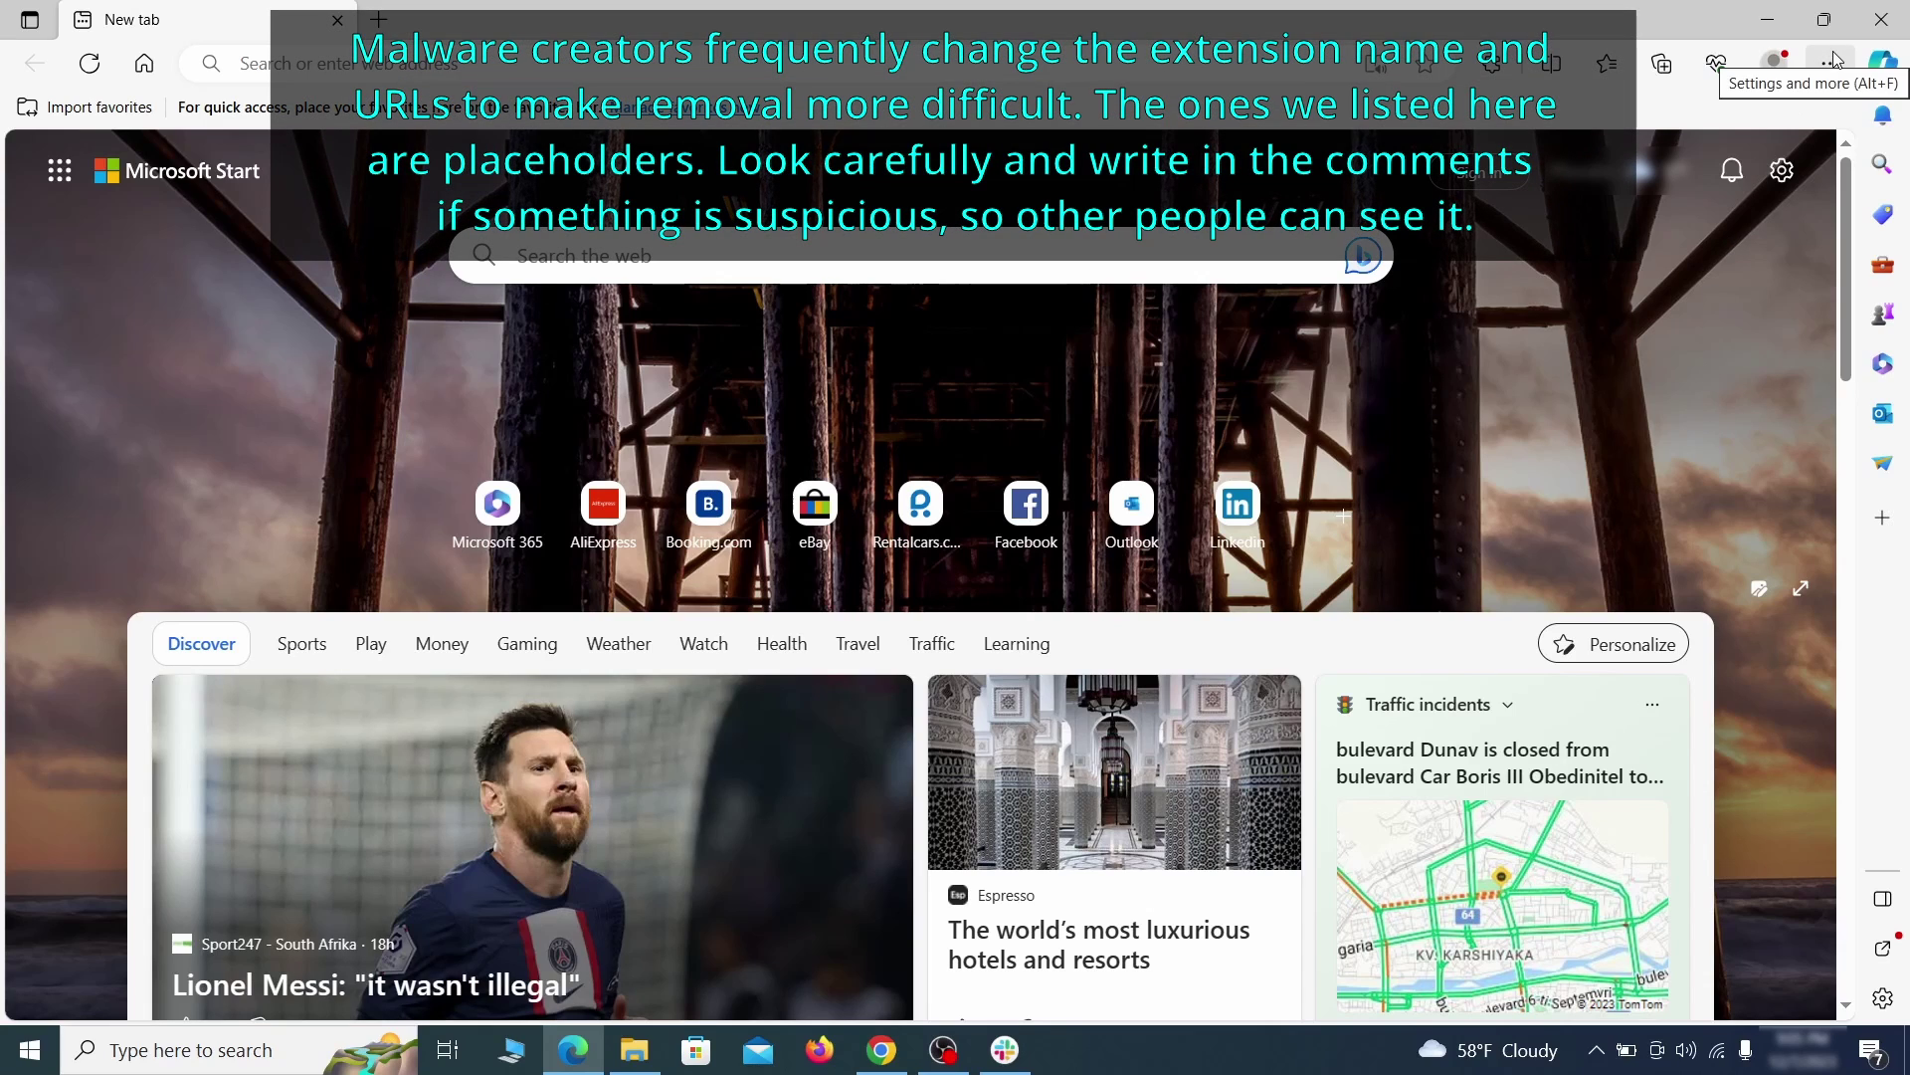
On Edge's extensions page, switch off Quidco Cashback Reminder and confirm its removal
{"action": "left_click", "coordinate": [1830, 63]}
{"action": "left_click", "coordinate": [1642, 437]}
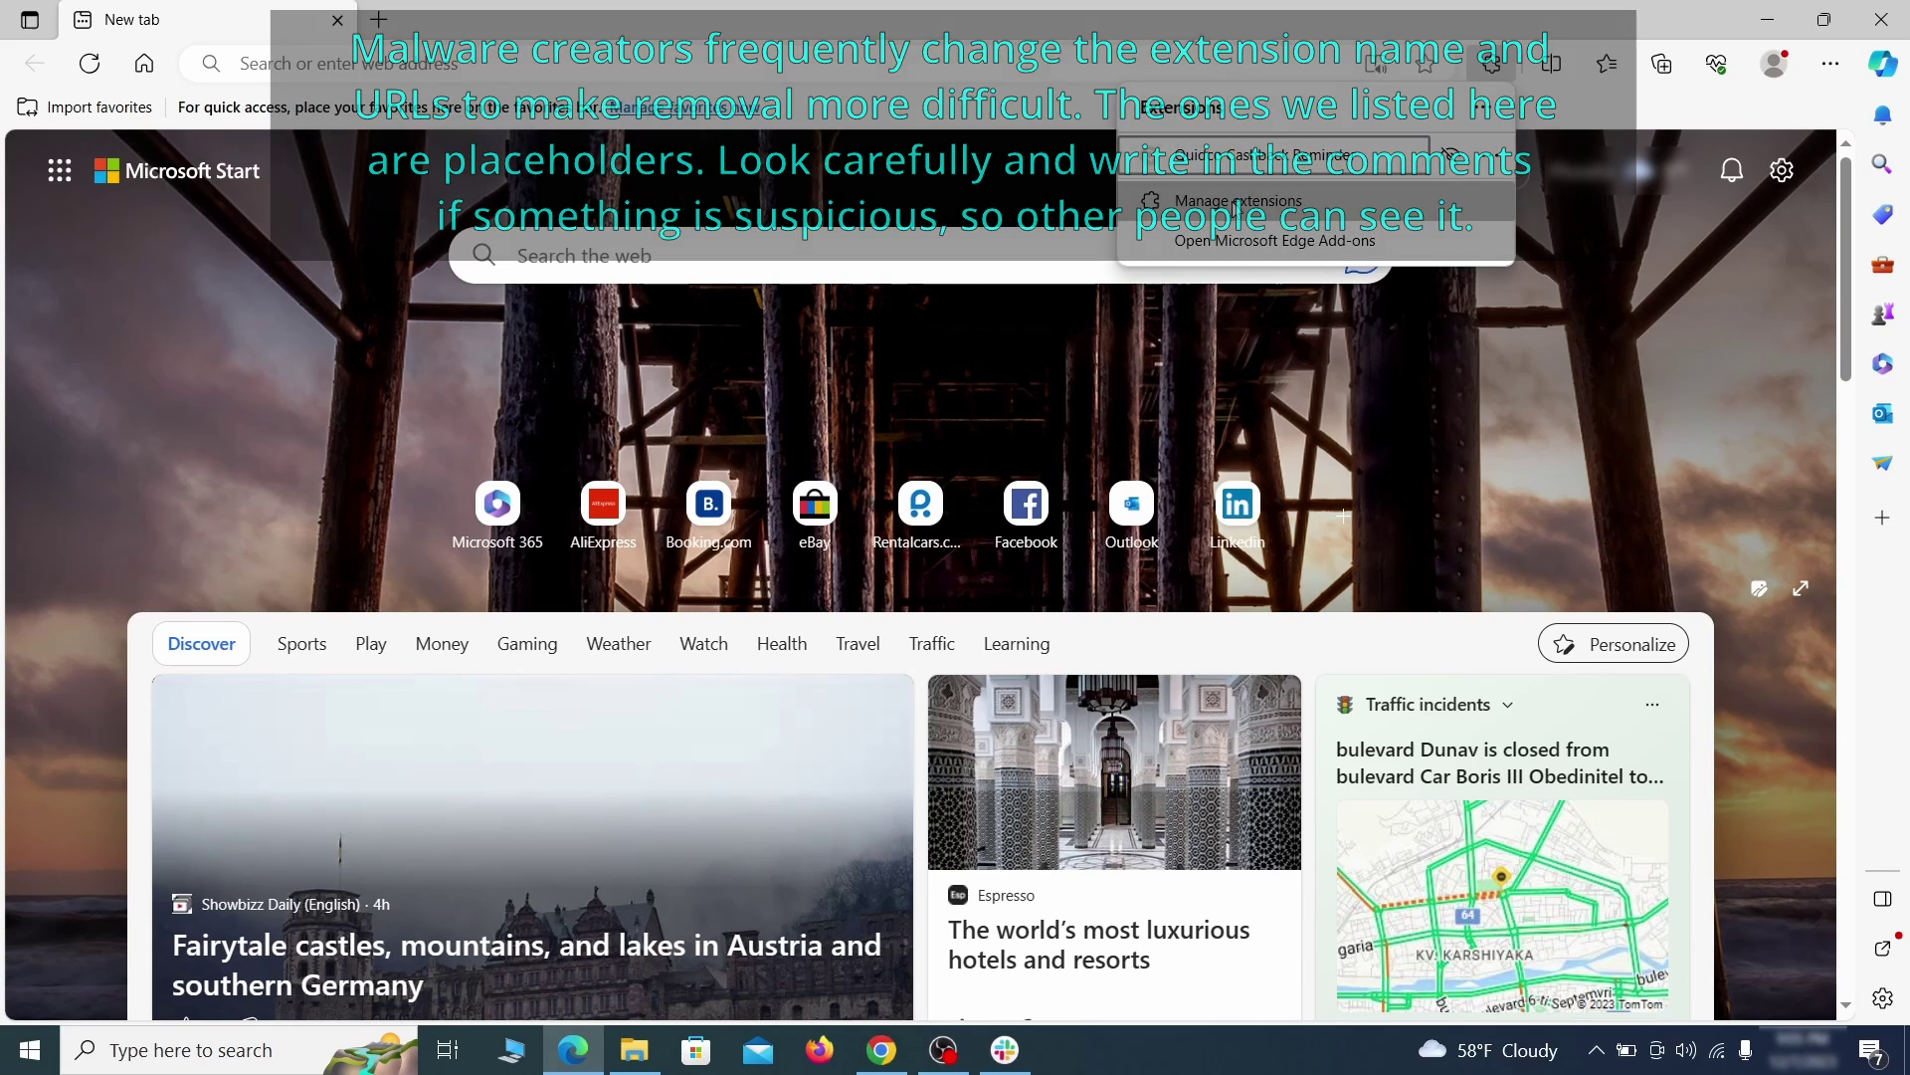
{"action": "left_click", "coordinate": [1233, 205]}
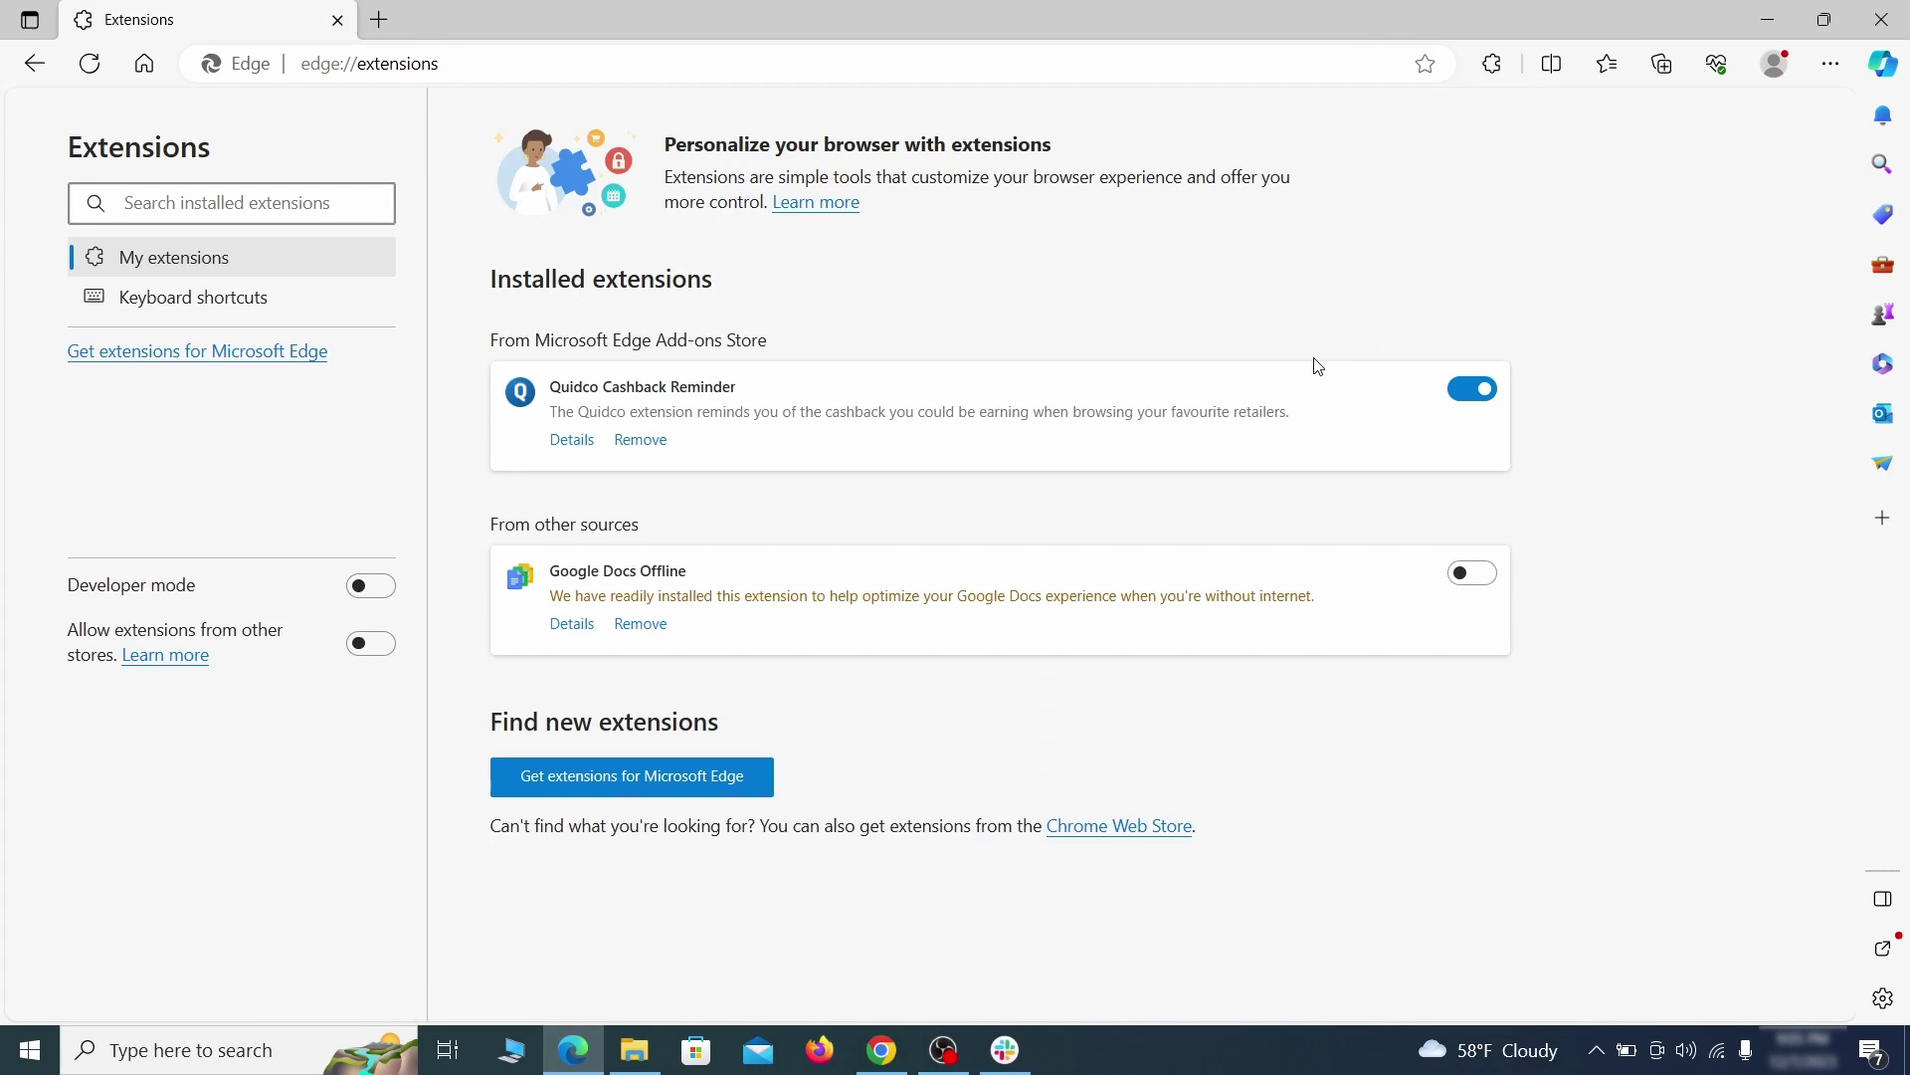
{"action": "left_click", "coordinate": [1474, 392]}
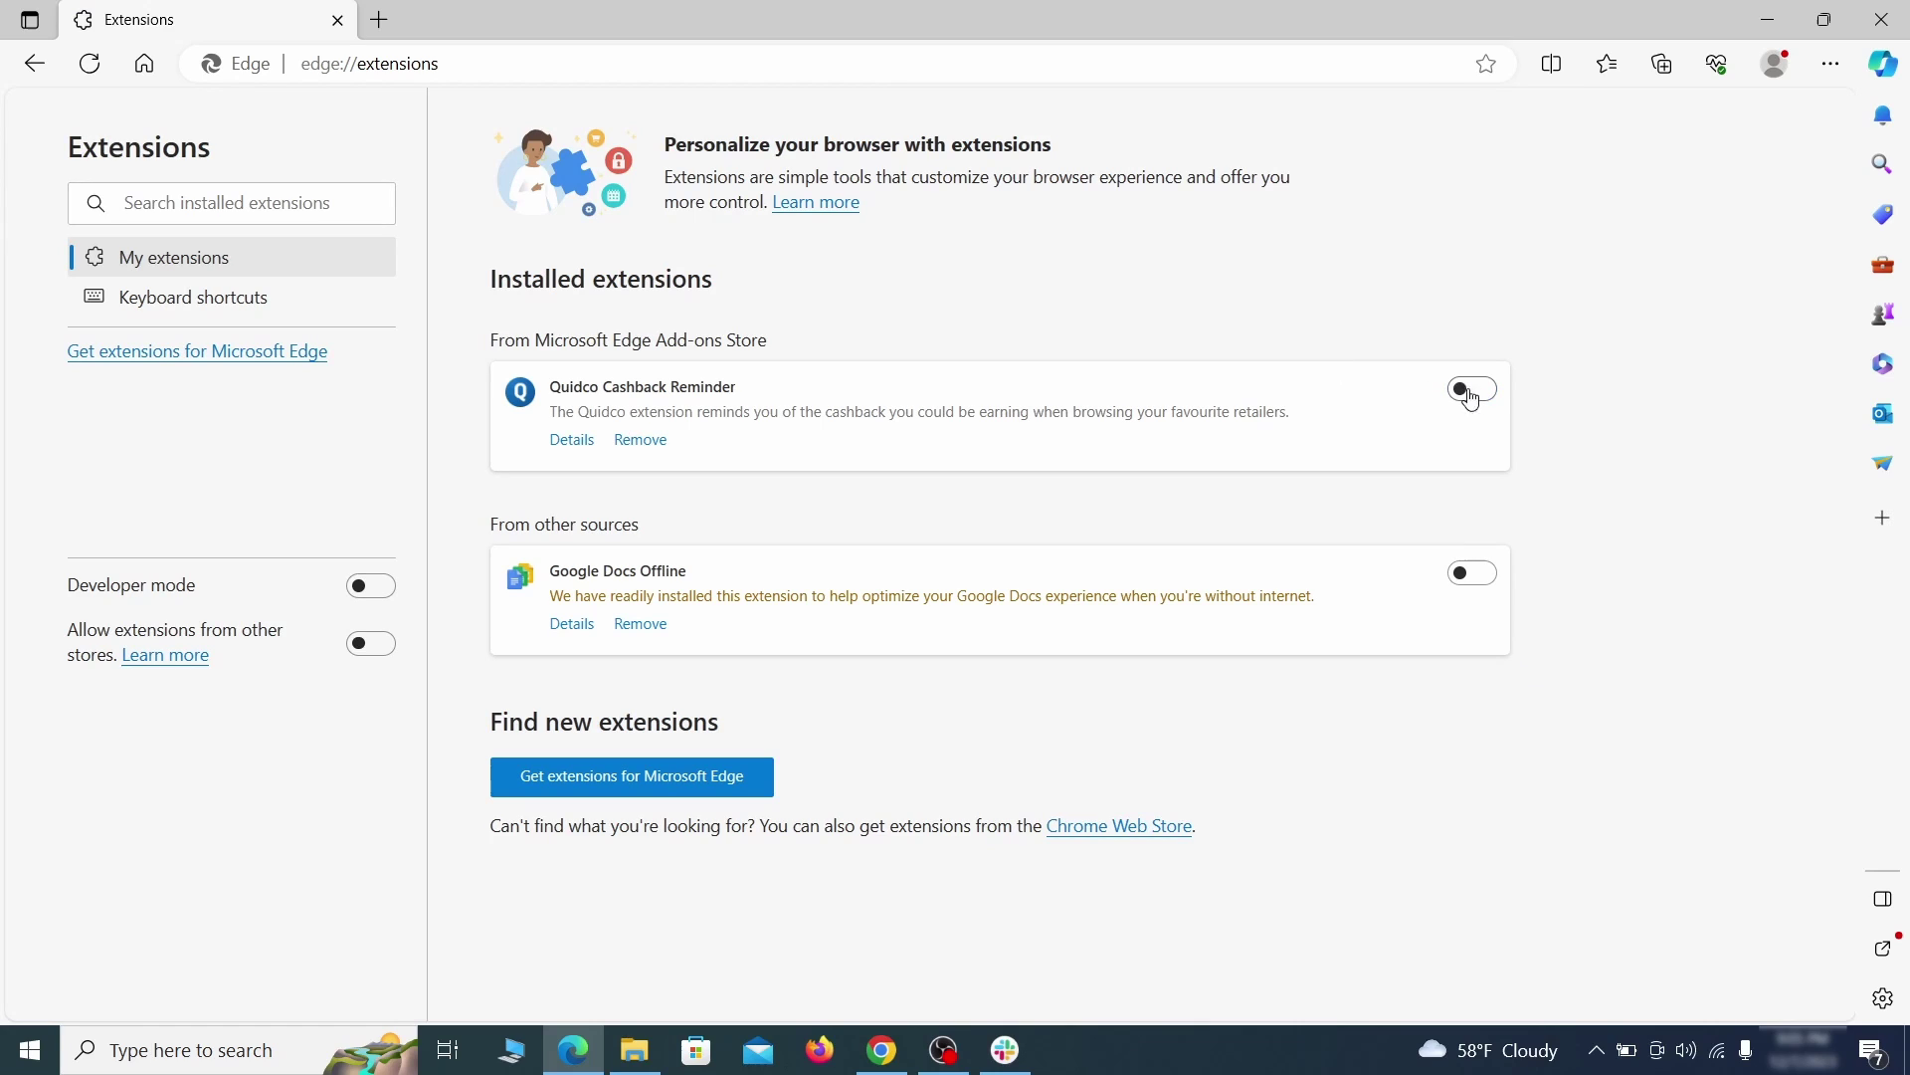
{"action": "left_click", "coordinate": [640, 441]}
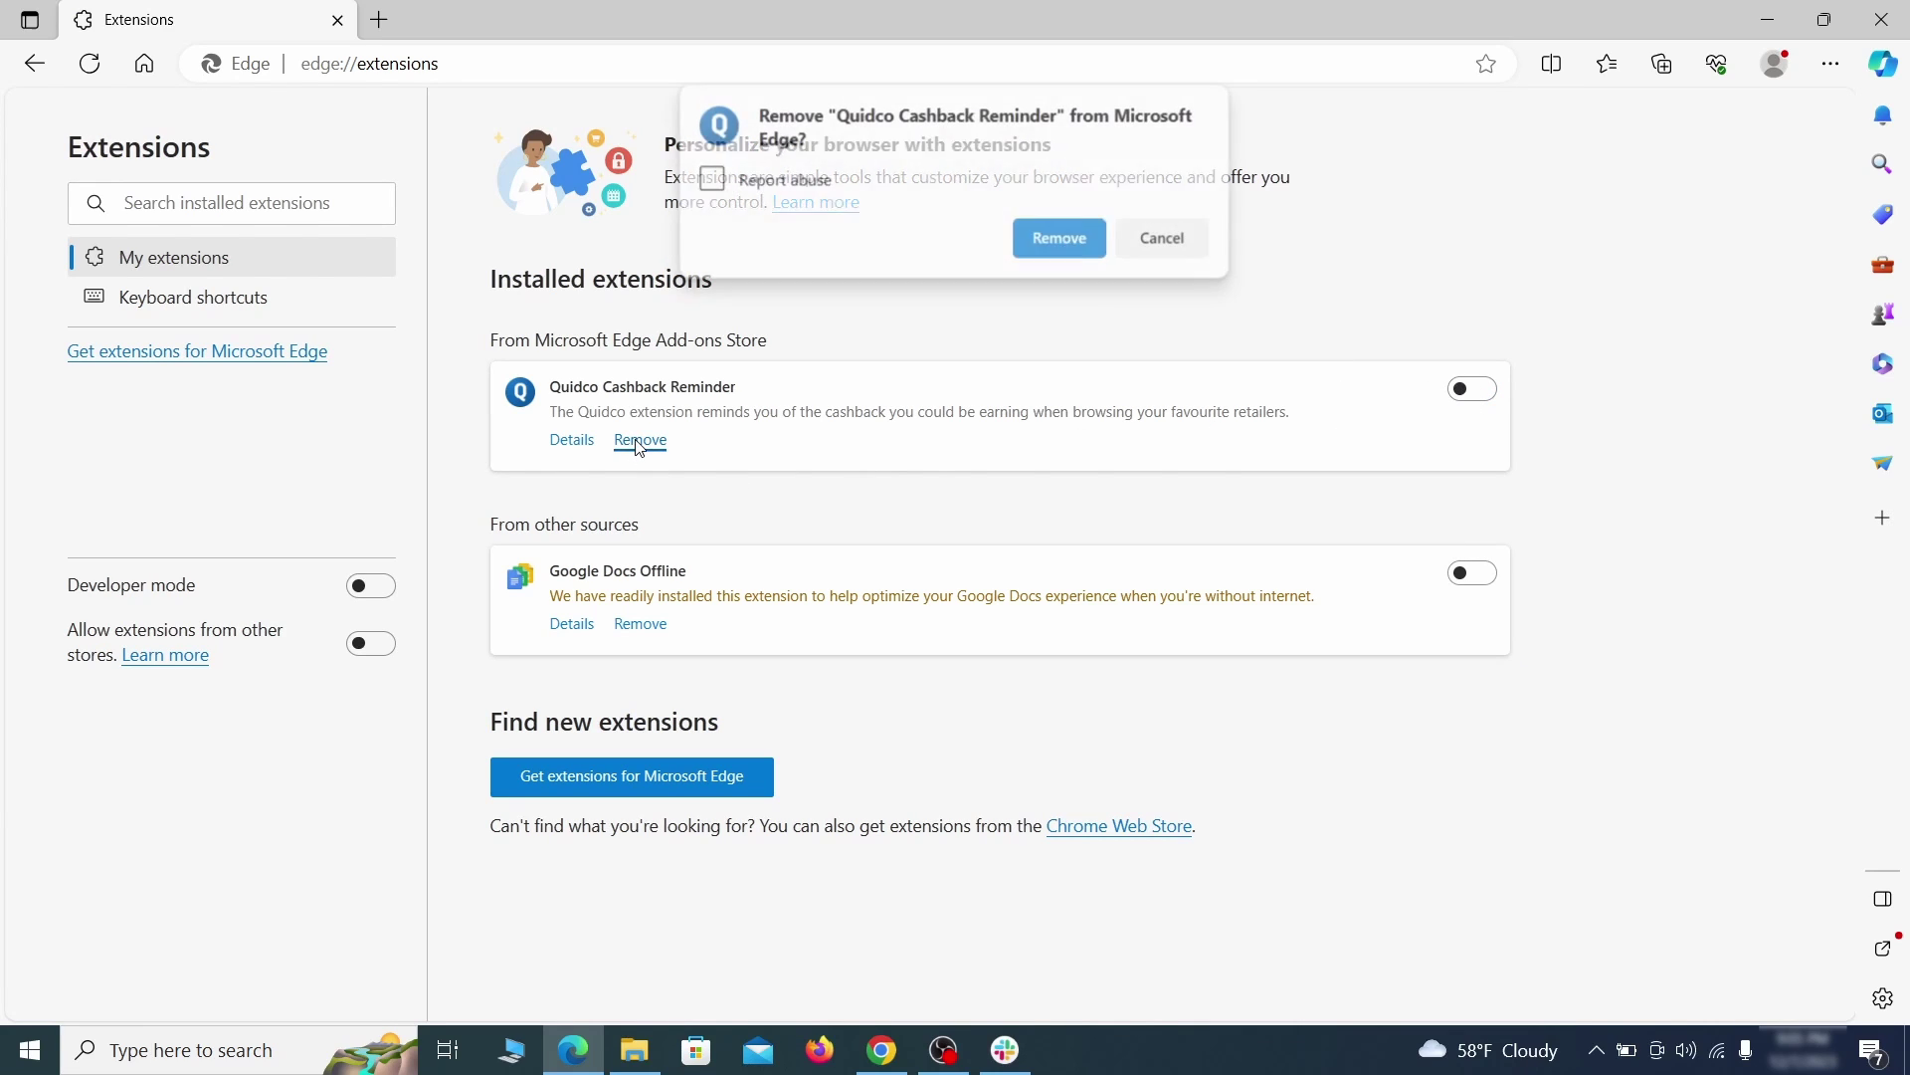
{"action": "left_click", "coordinate": [1061, 239]}
In Edge's Privacy, search, and services settings, view Clear browsing data, then Address bar and search
{"action": "left_click", "coordinate": [1828, 64]}
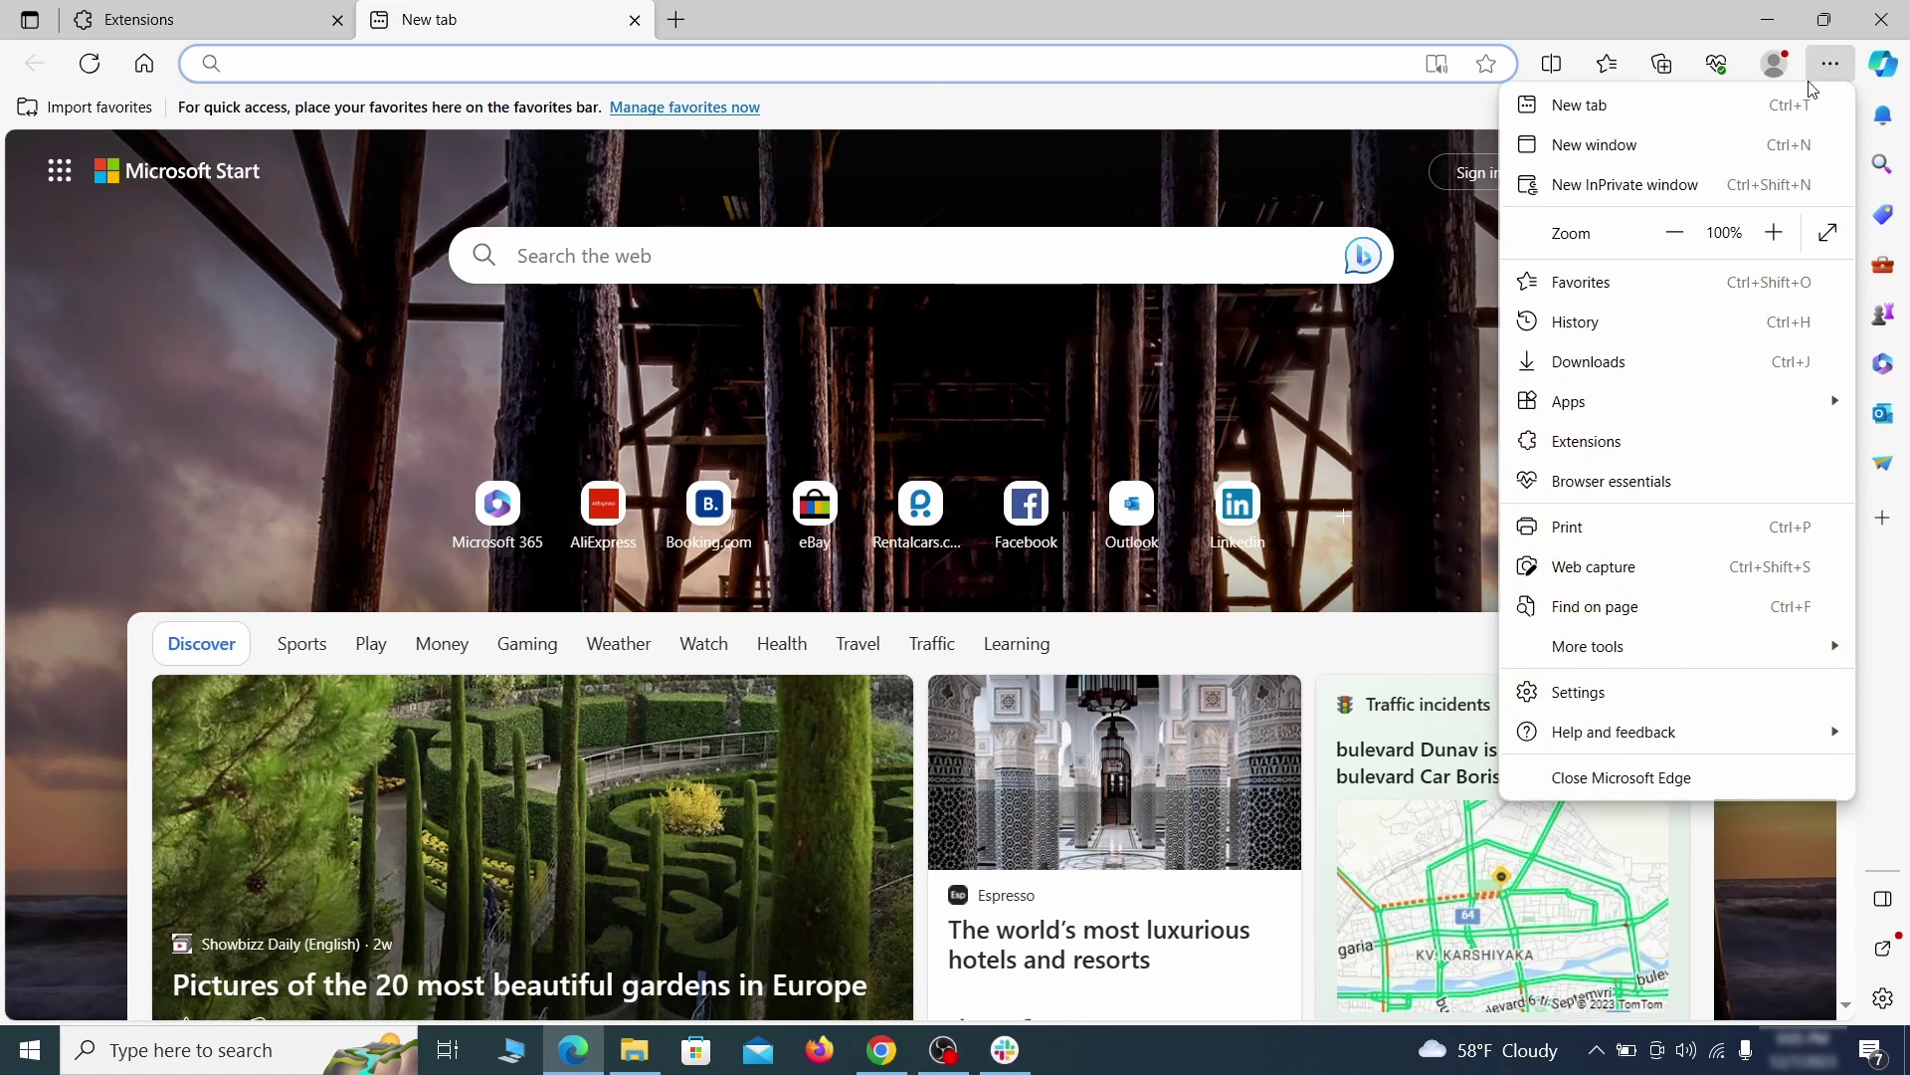
{"action": "left_click", "coordinate": [1583, 692]}
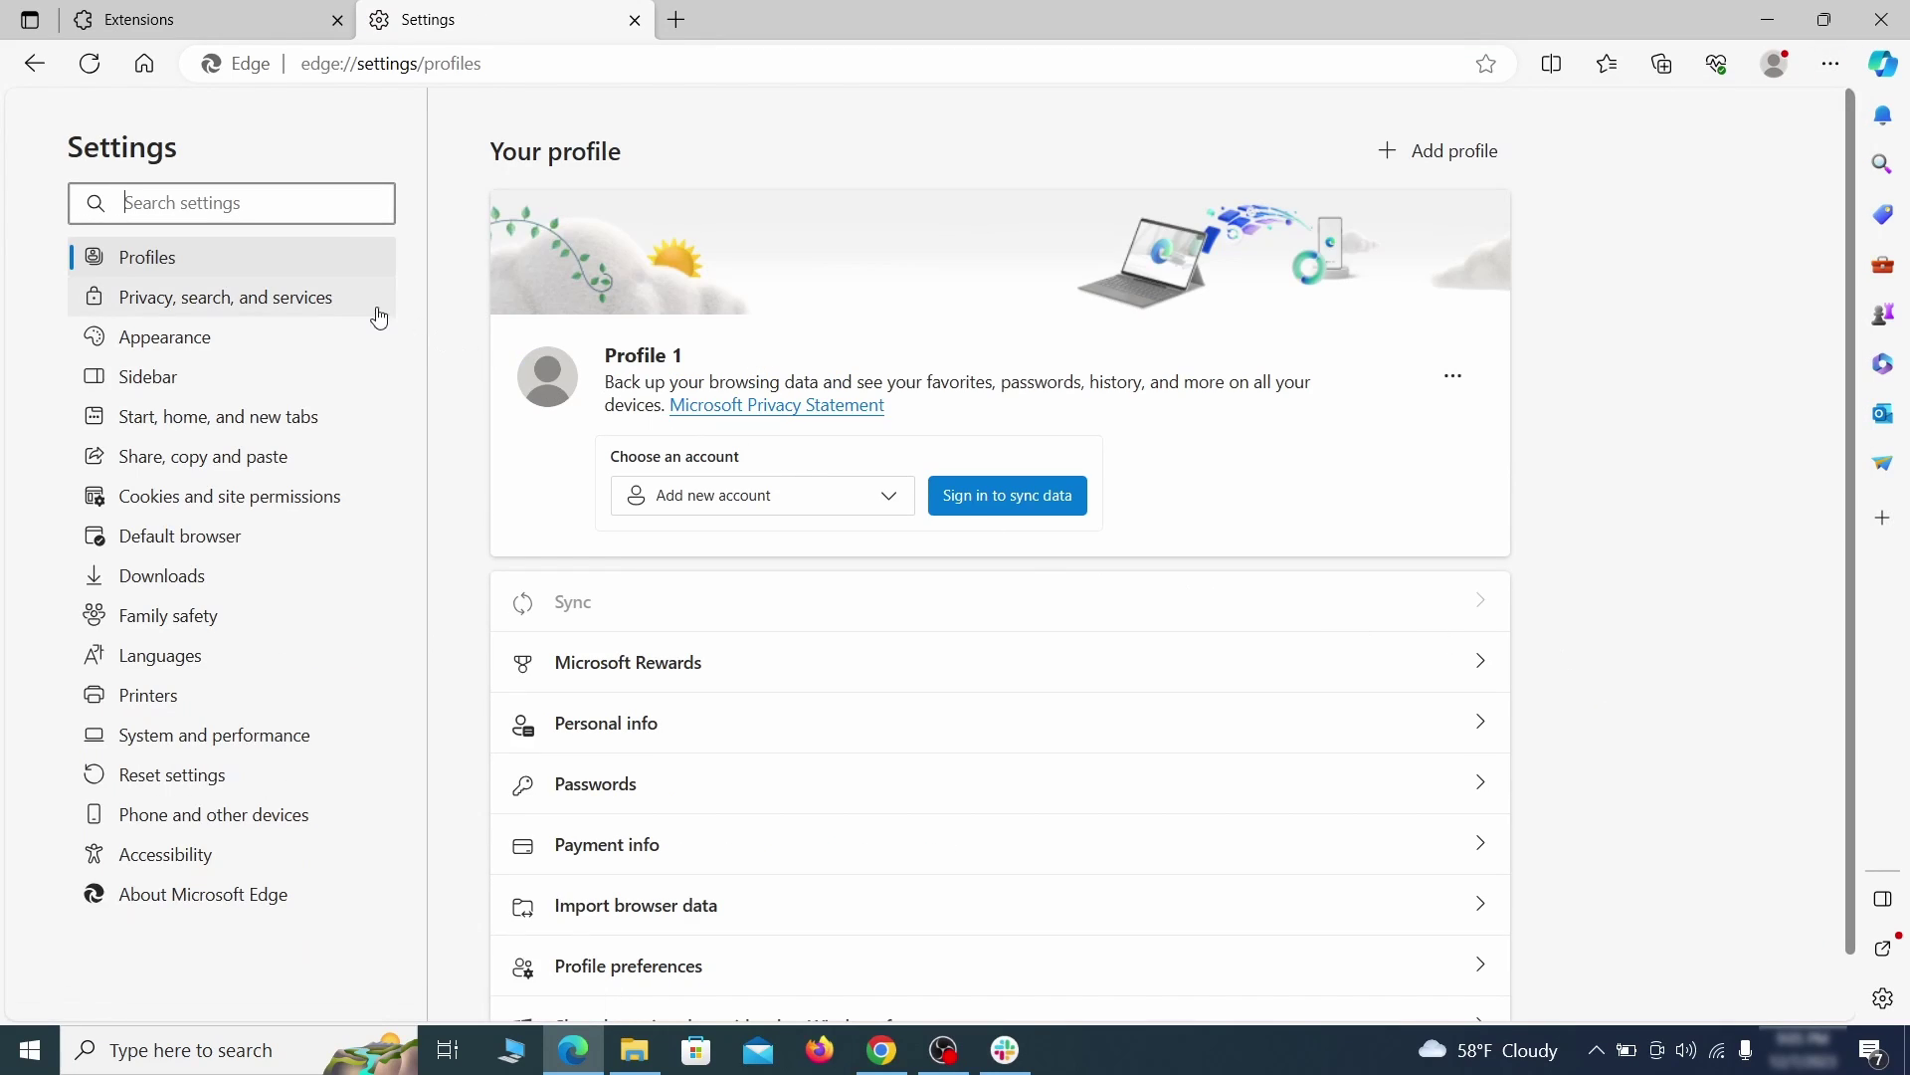
{"action": "left_click", "coordinate": [318, 300]}
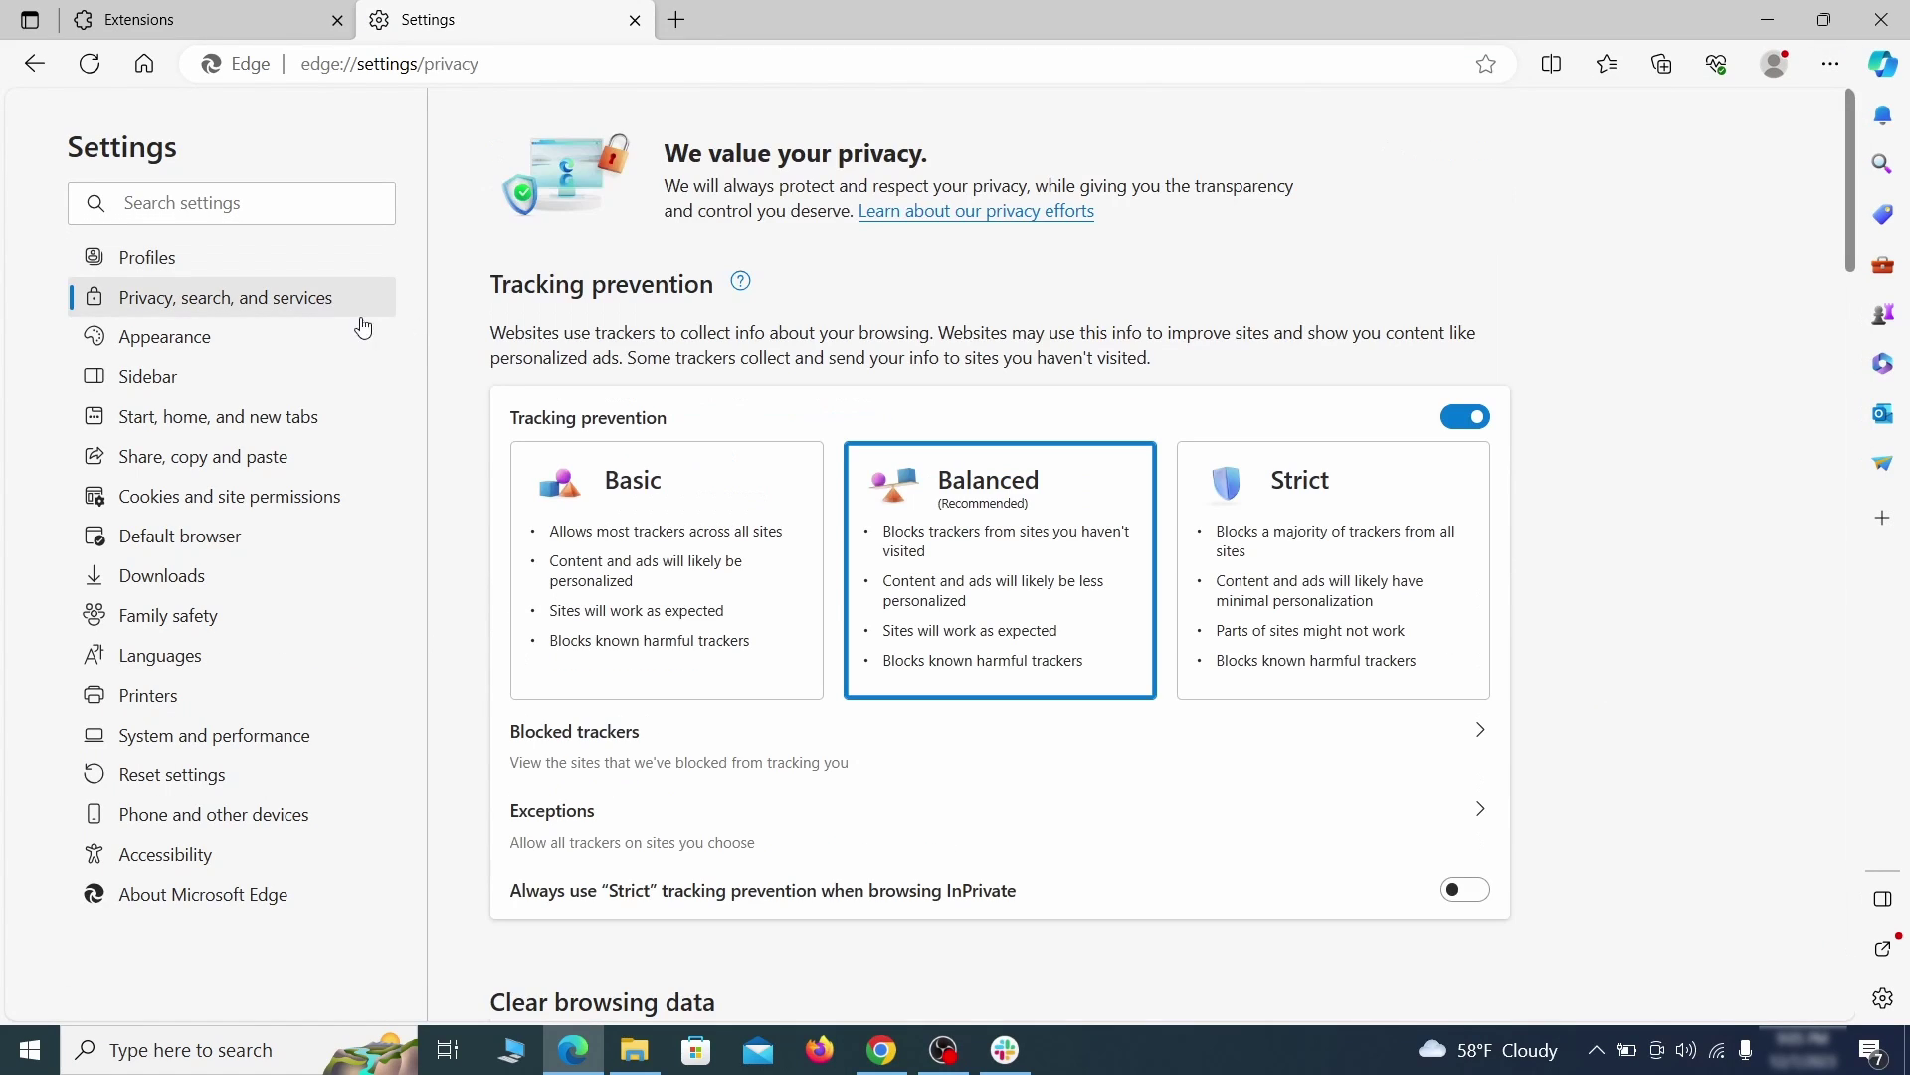
{"action": "scroll", "coordinate": [1037, 609], "scroll_direction": "down", "scroll_amount": 1}
{"action": "scroll", "coordinate": [1037, 609], "scroll_direction": "down", "scroll_amount": 2}
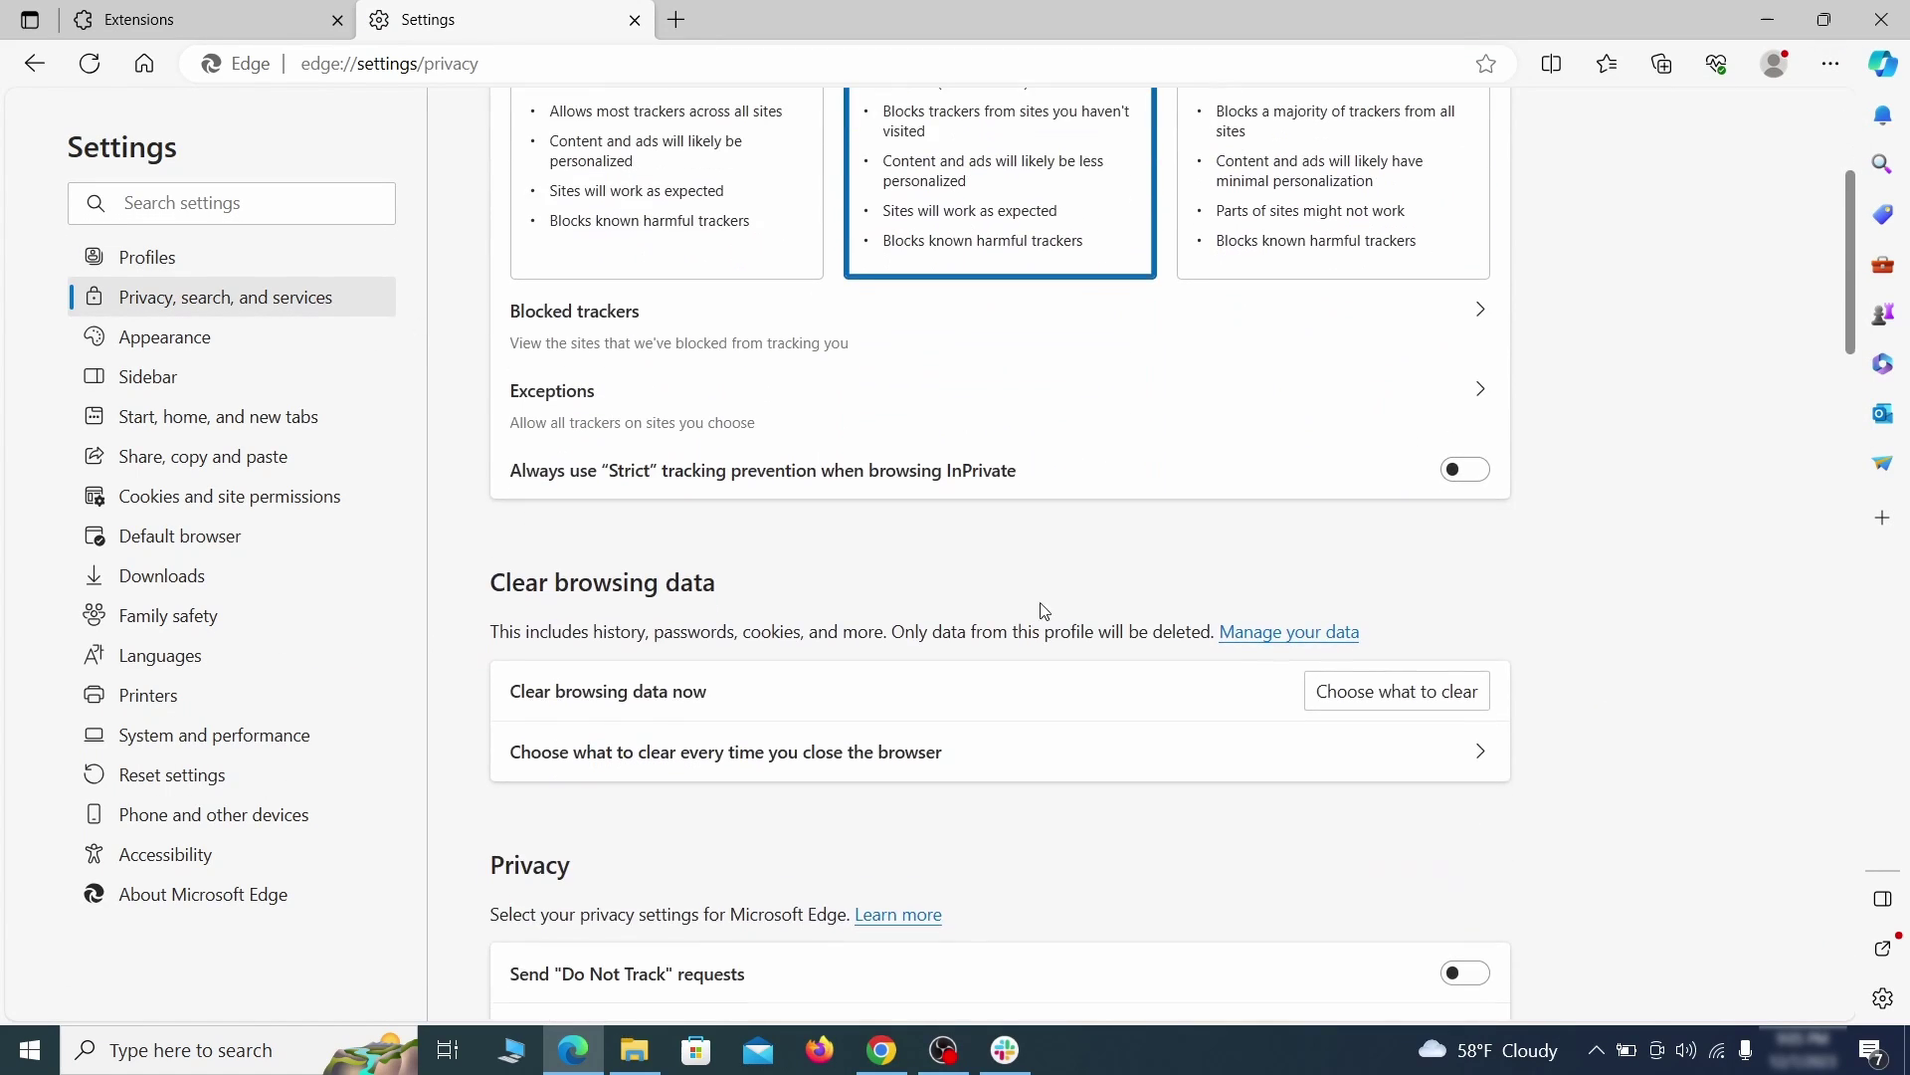
{"action": "left_click", "coordinate": [1429, 695]}
{"action": "scroll", "coordinate": [787, 568], "scroll_direction": "down", "scroll_amount": 1}
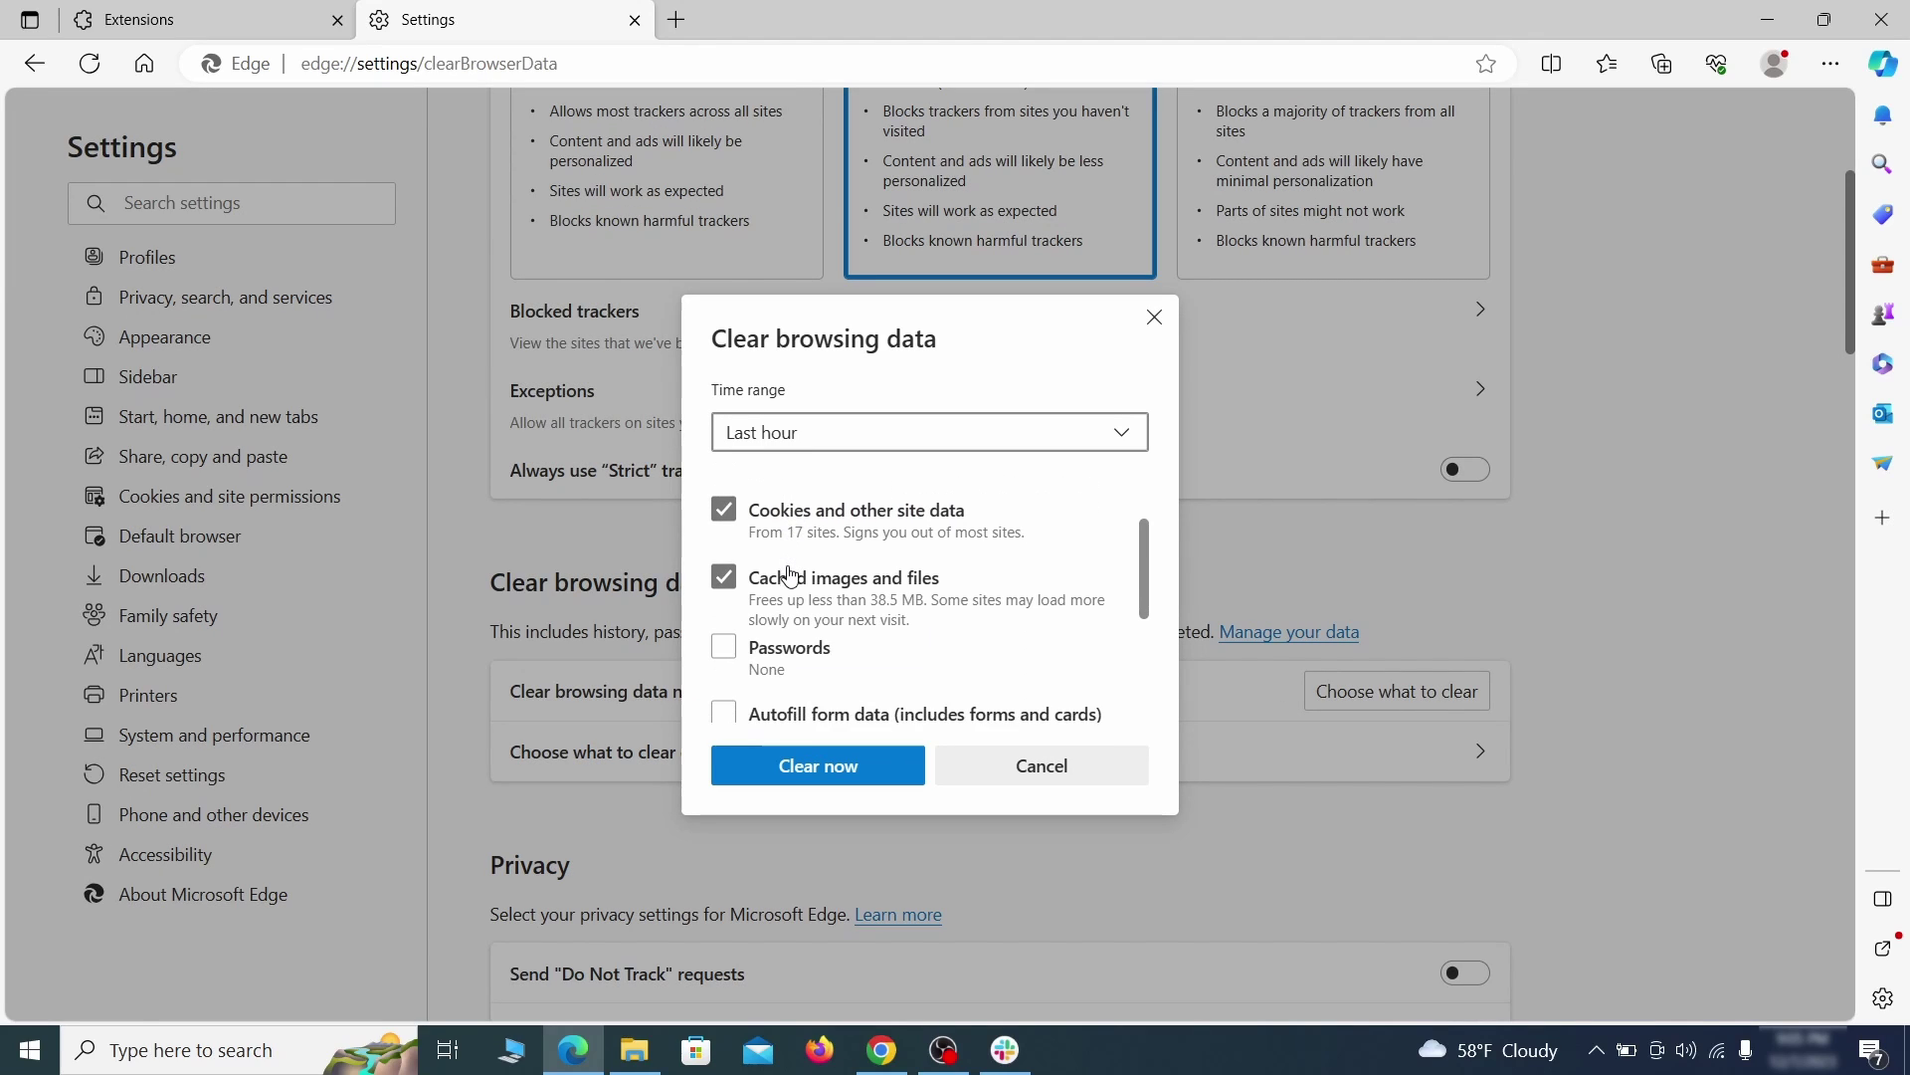
{"action": "scroll", "coordinate": [788, 577], "scroll_direction": "down", "scroll_amount": 2}
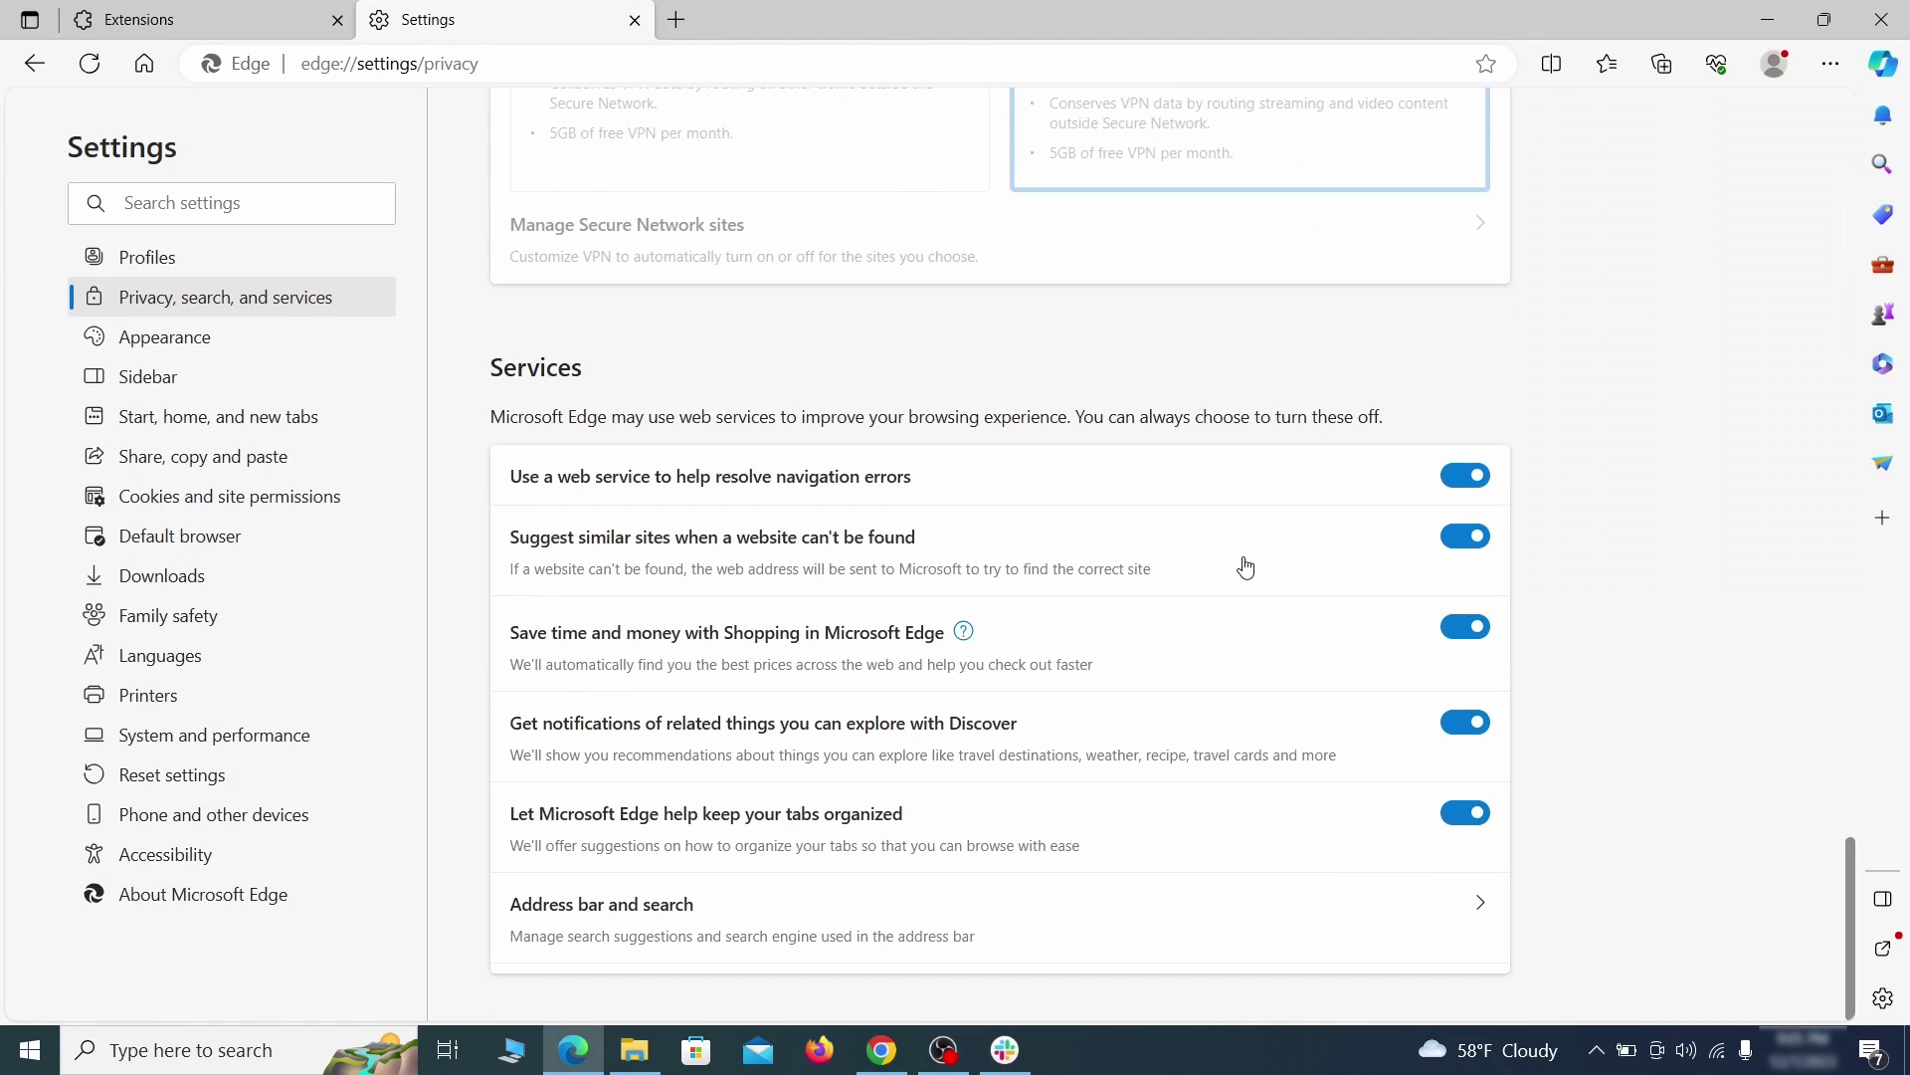
{"action": "left_click", "coordinate": [1091, 942]}
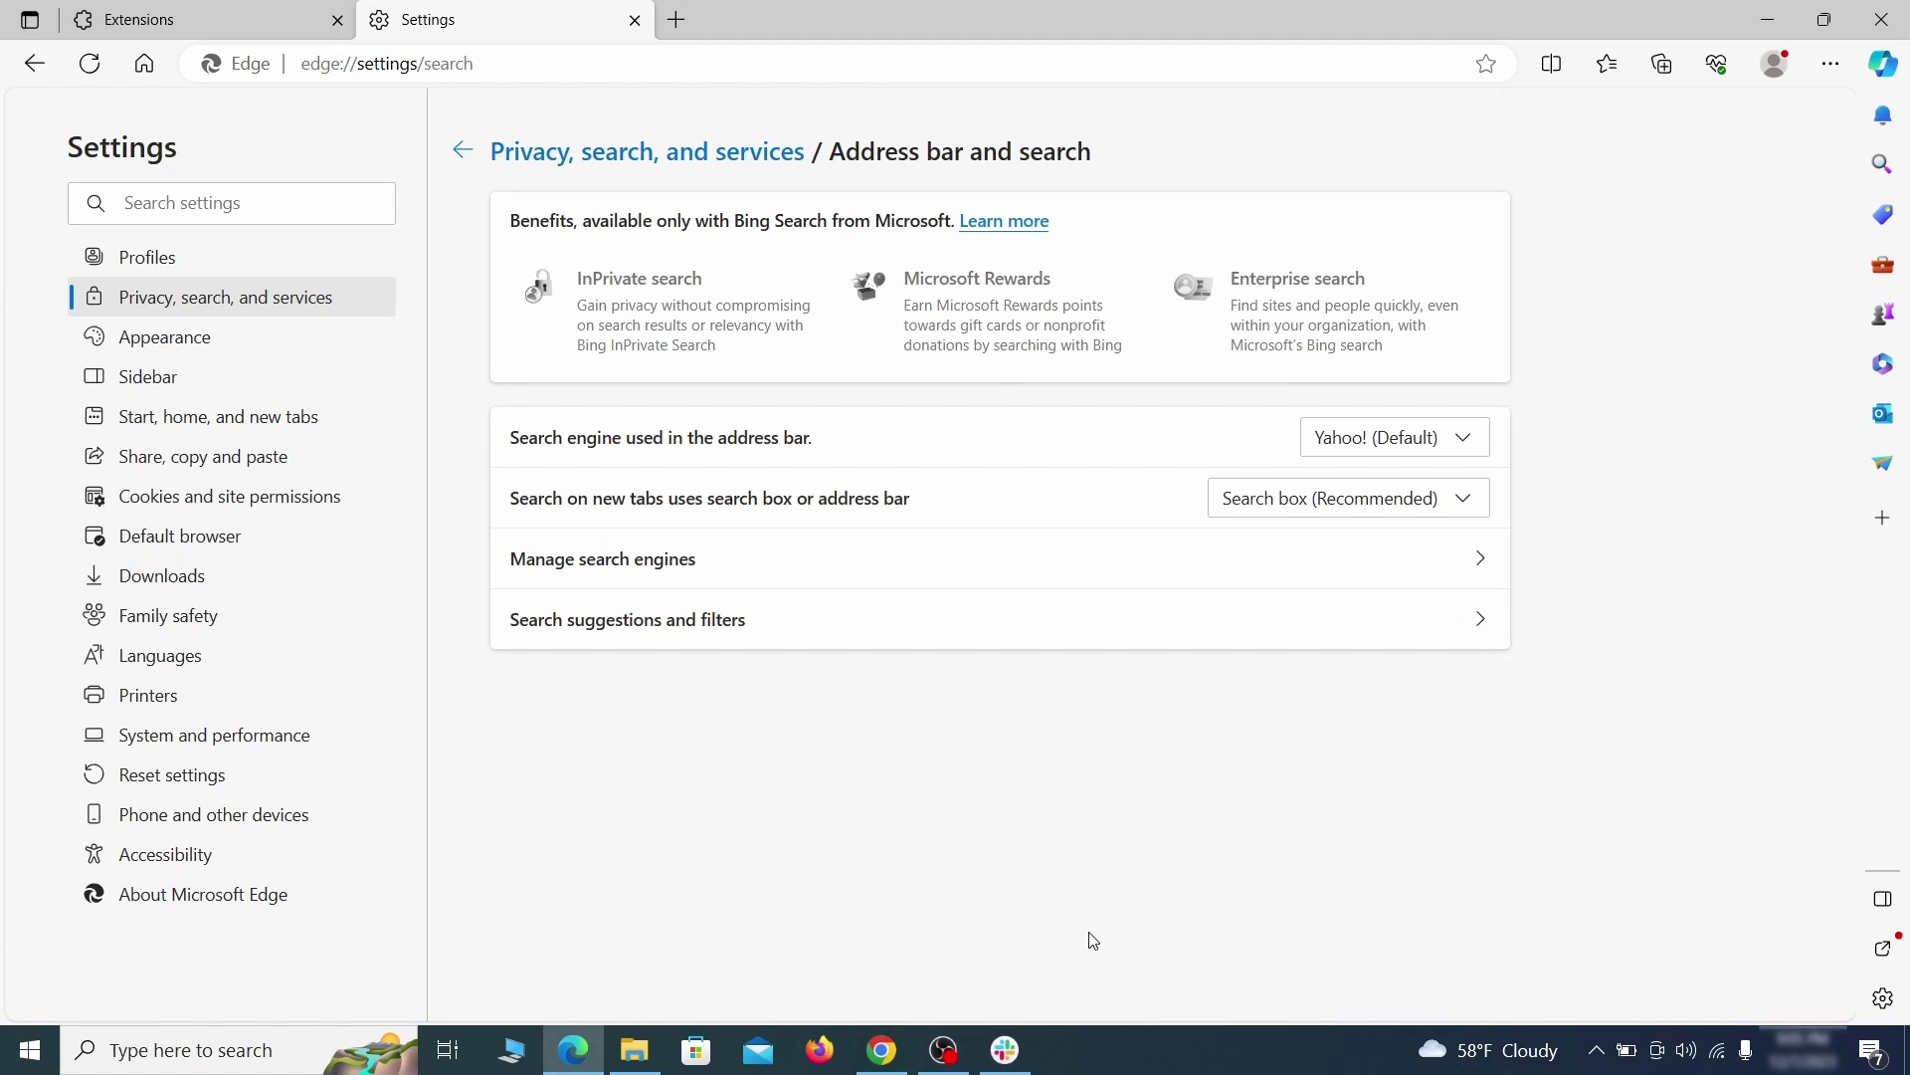
Pick Google as the address bar search engine and open ExampleRougeURL.com's options in Manage search engines
{"action": "left_click", "coordinate": [1473, 442]}
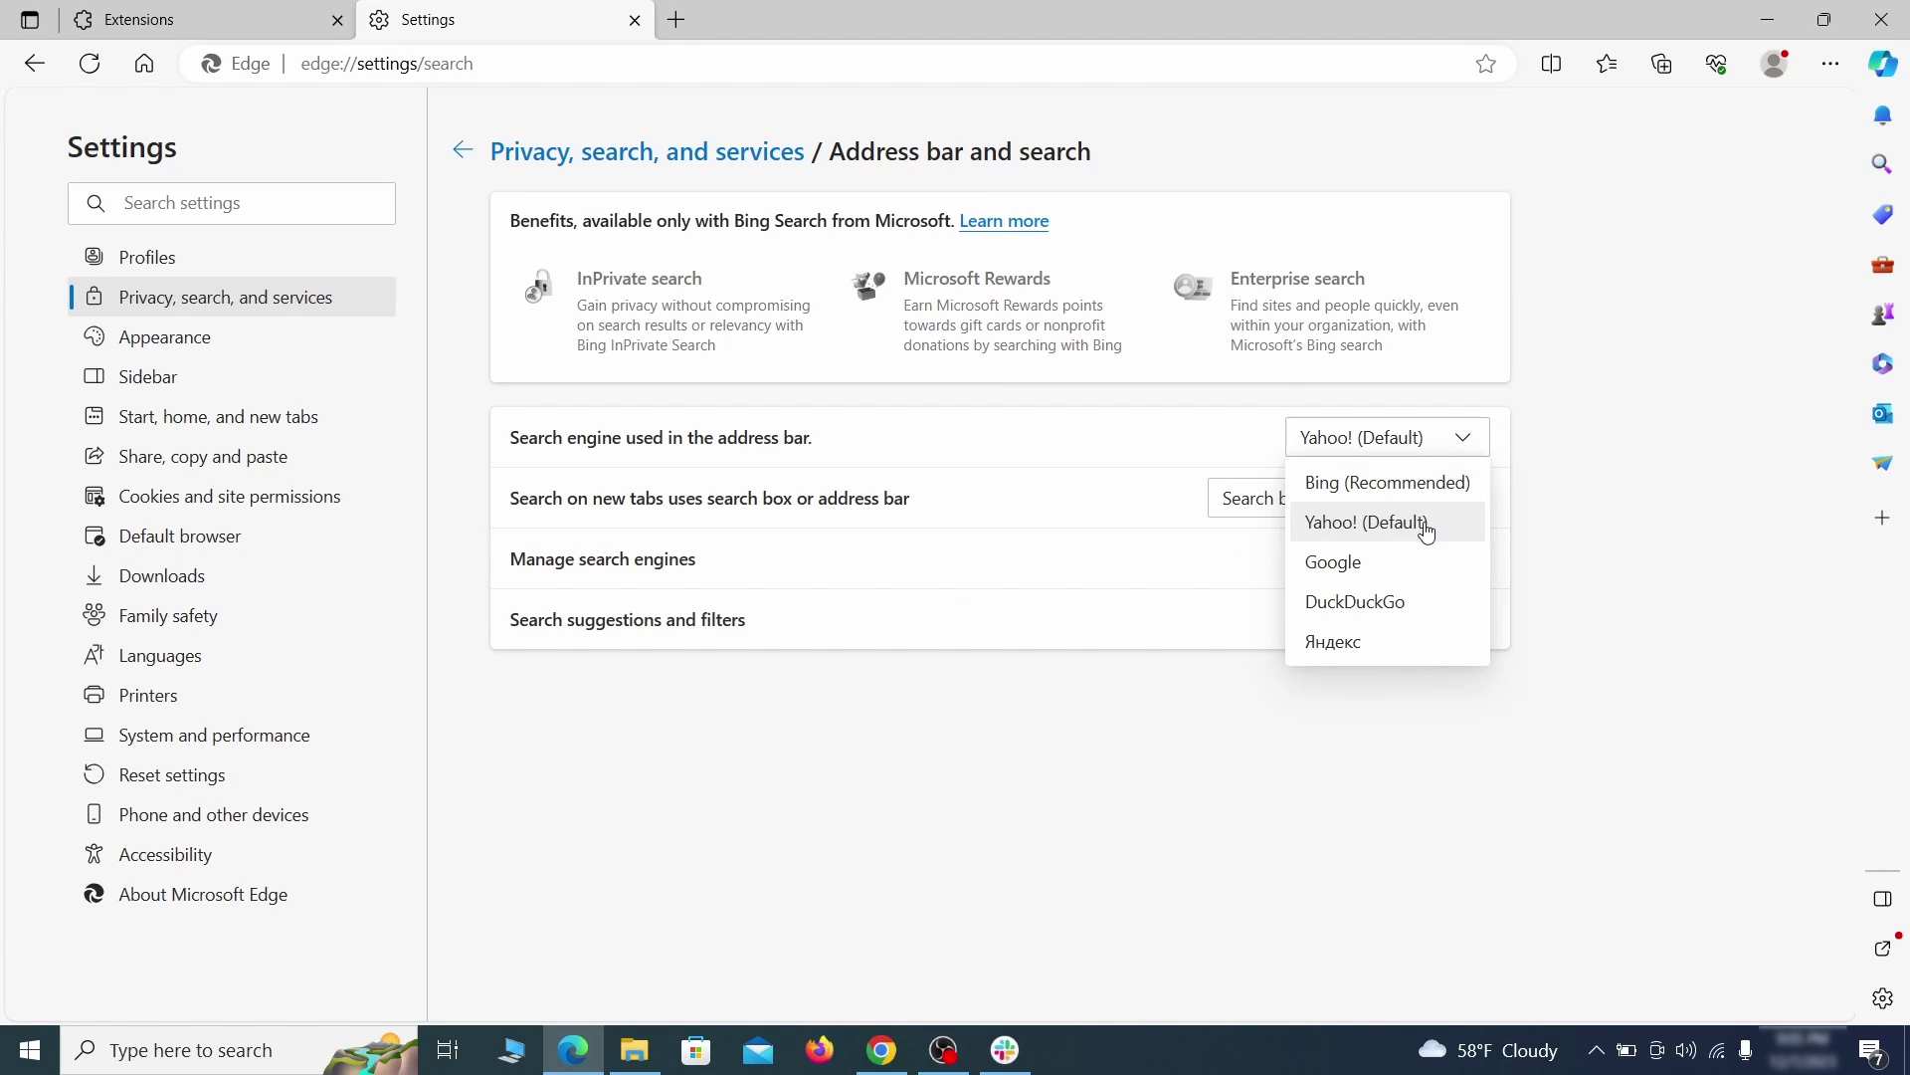
{"action": "left_click", "coordinate": [1416, 556]}
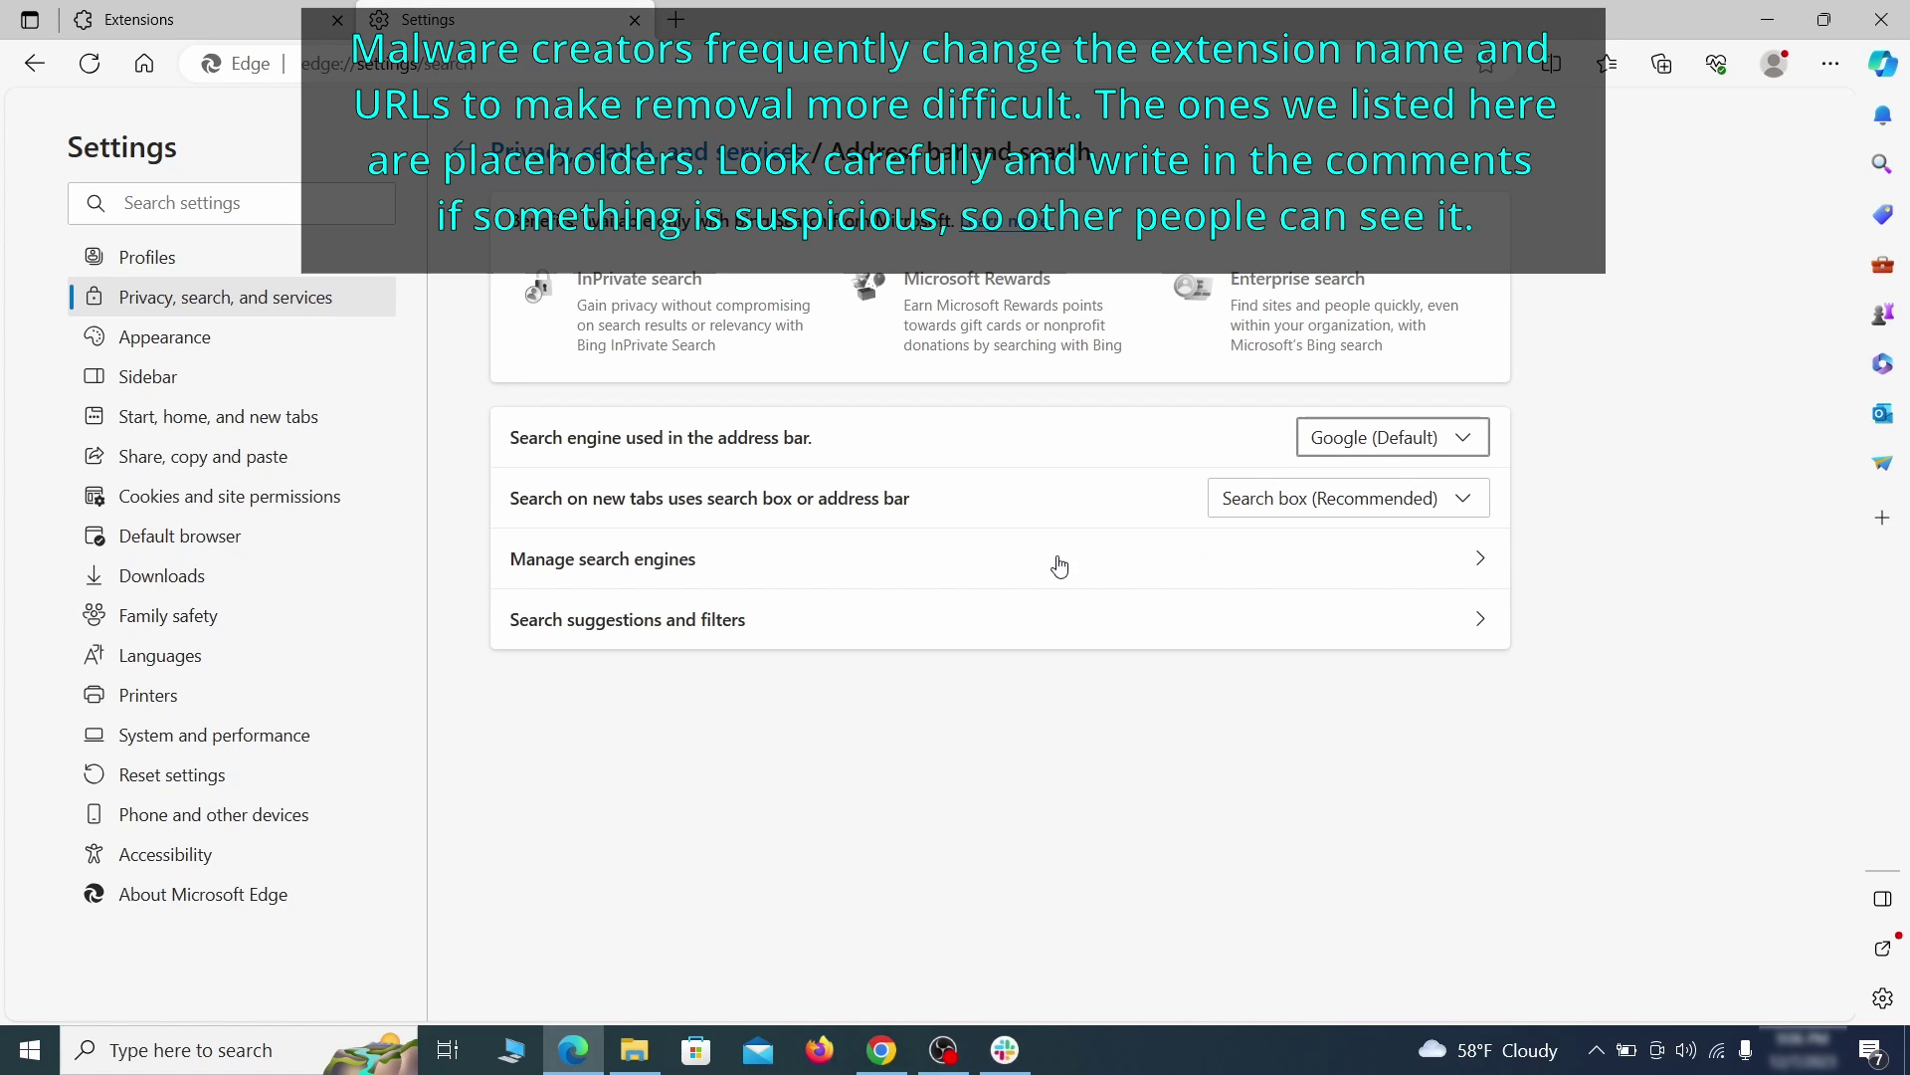
{"action": "left_click", "coordinate": [731, 570]}
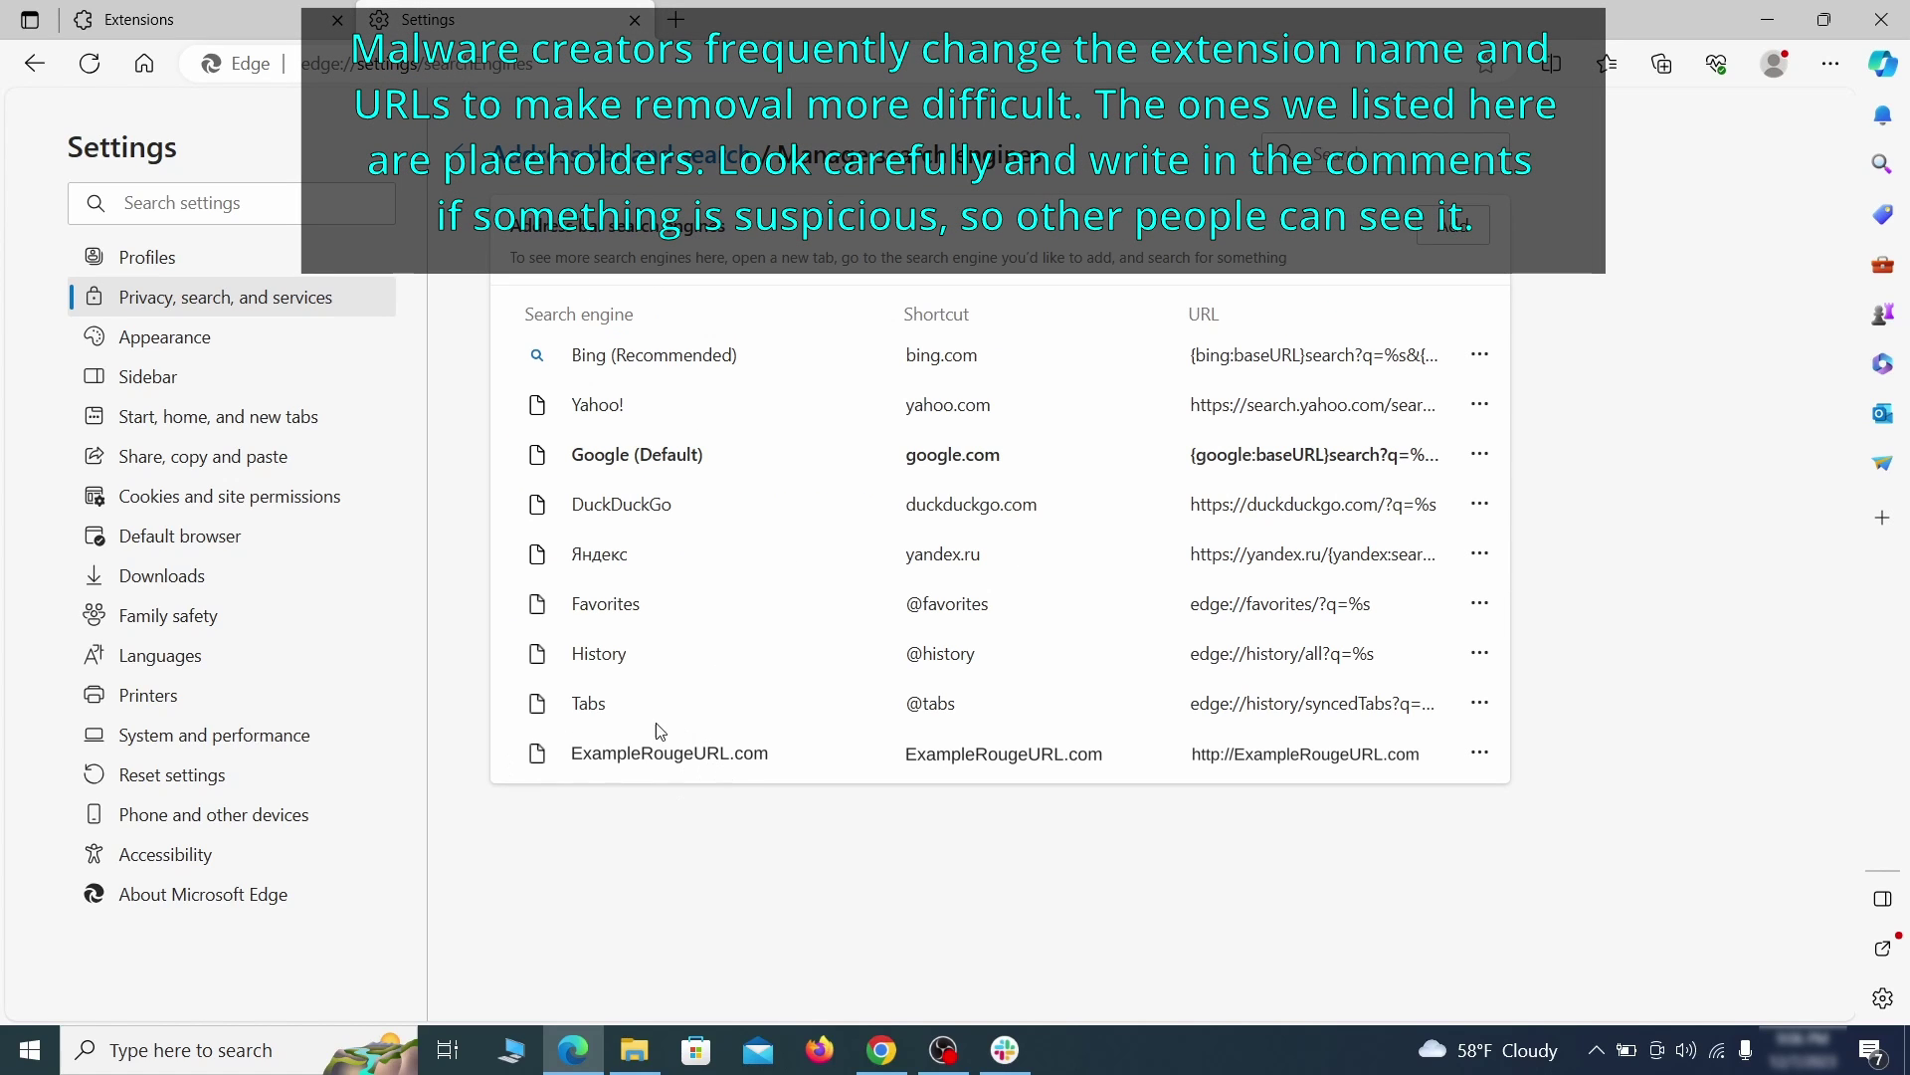
{"action": "left_click", "coordinate": [1479, 753]}
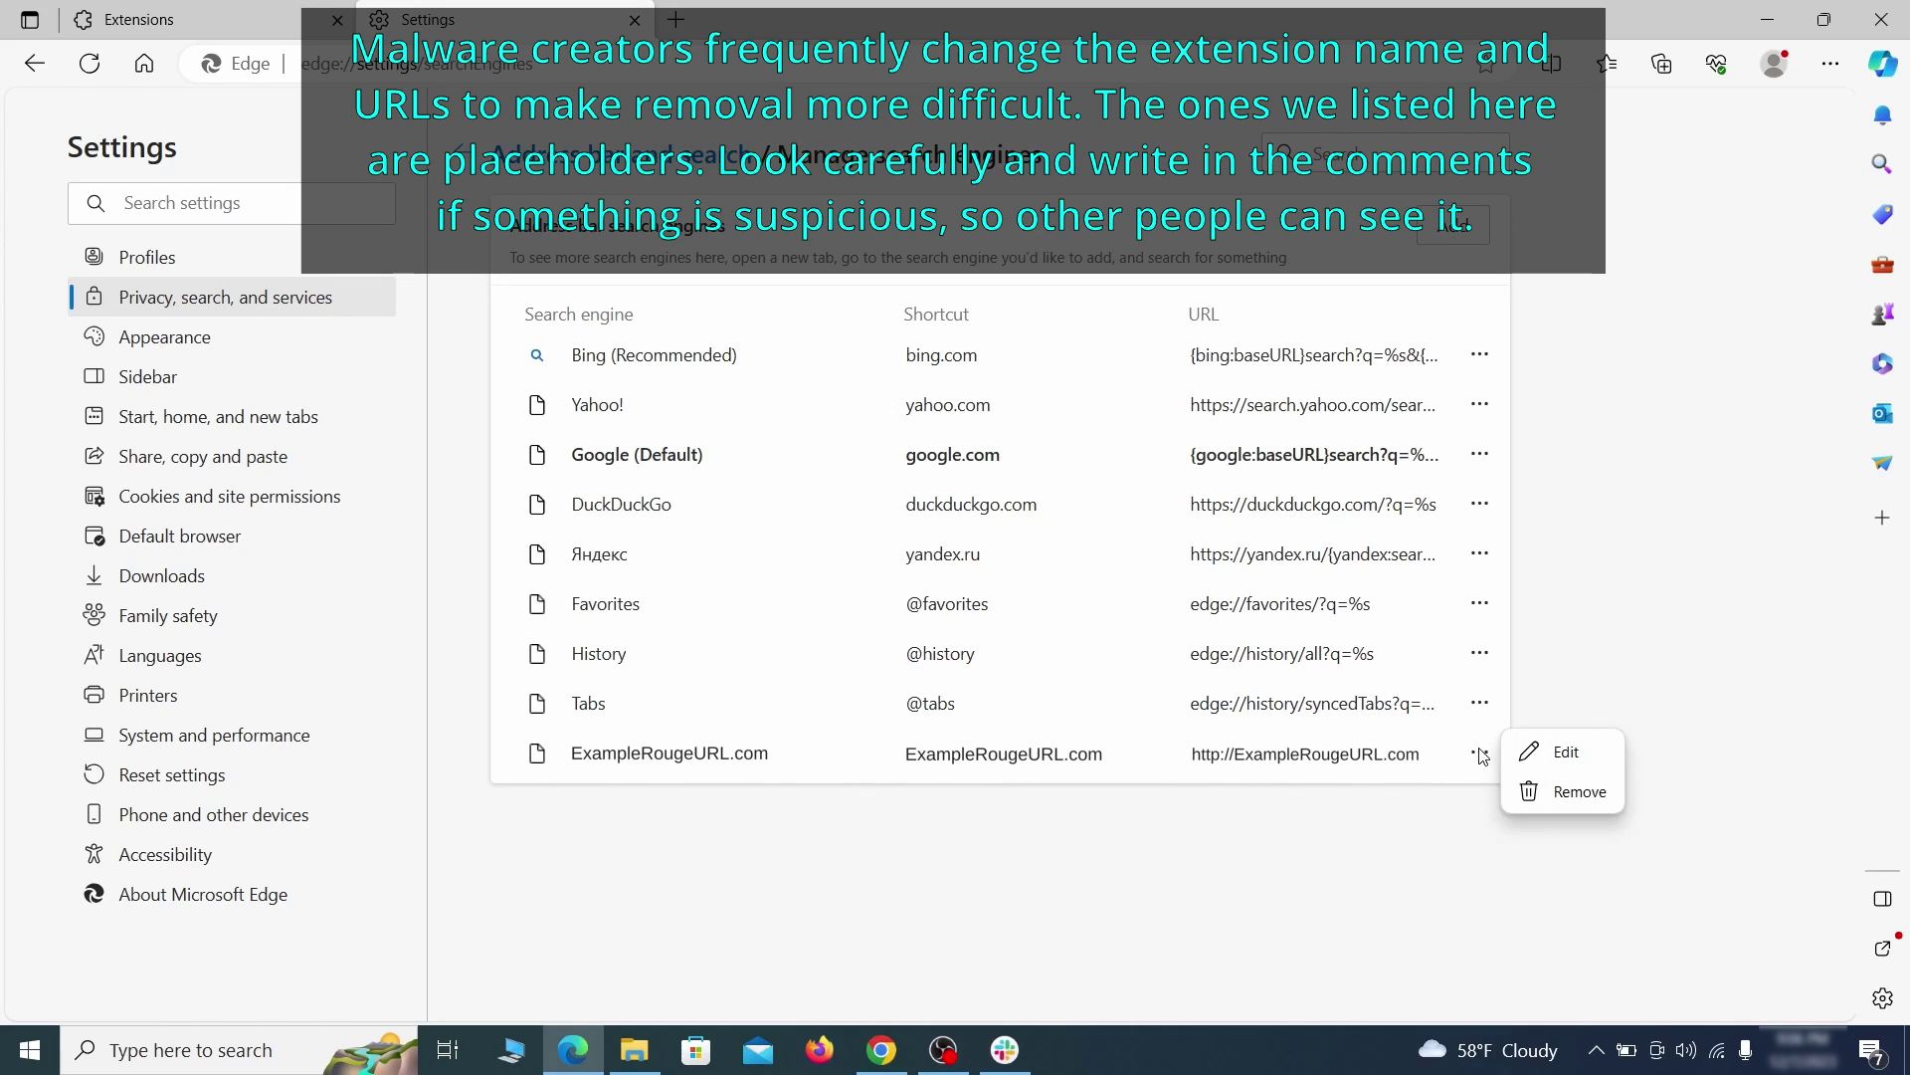
Remove the ExampleRougeURL.com search engine and delete it from Edge's startup pages
{"action": "left_click", "coordinate": [1580, 791]}
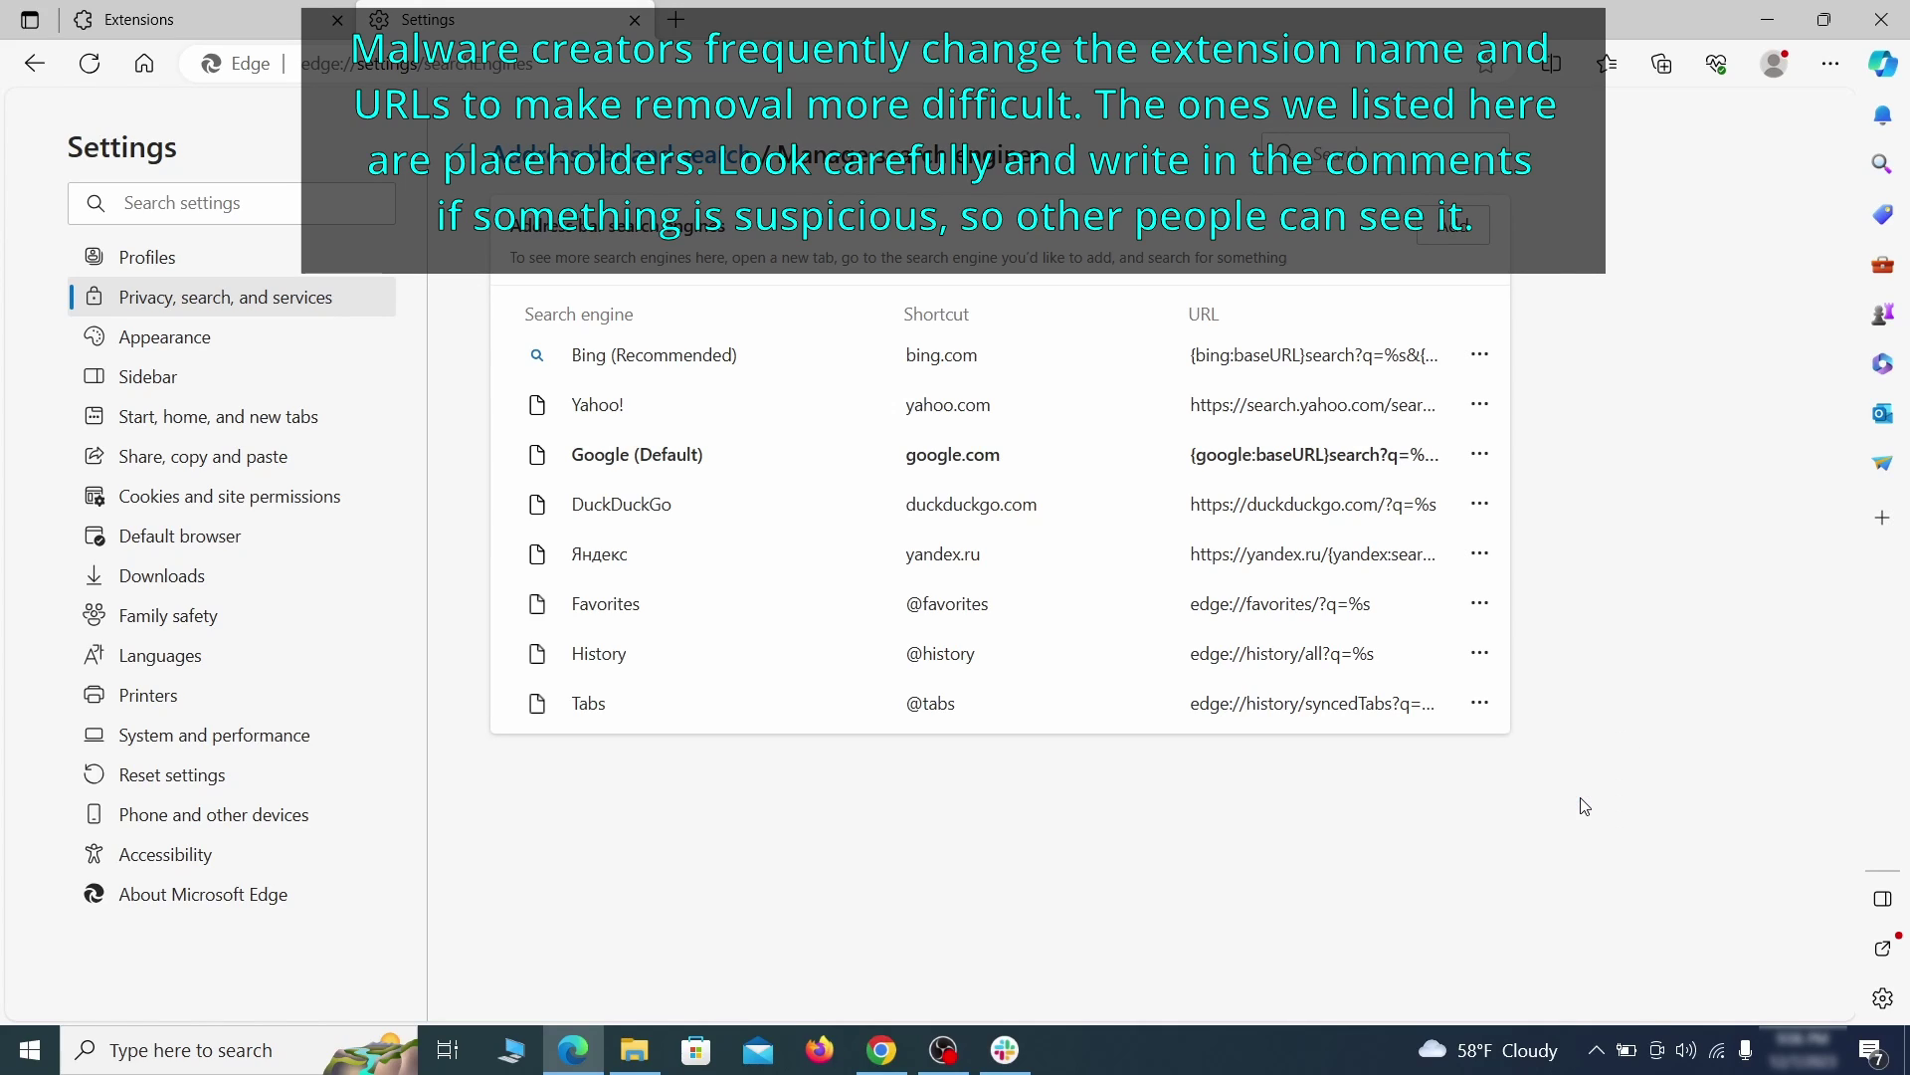
{"action": "left_click", "coordinate": [239, 418]}
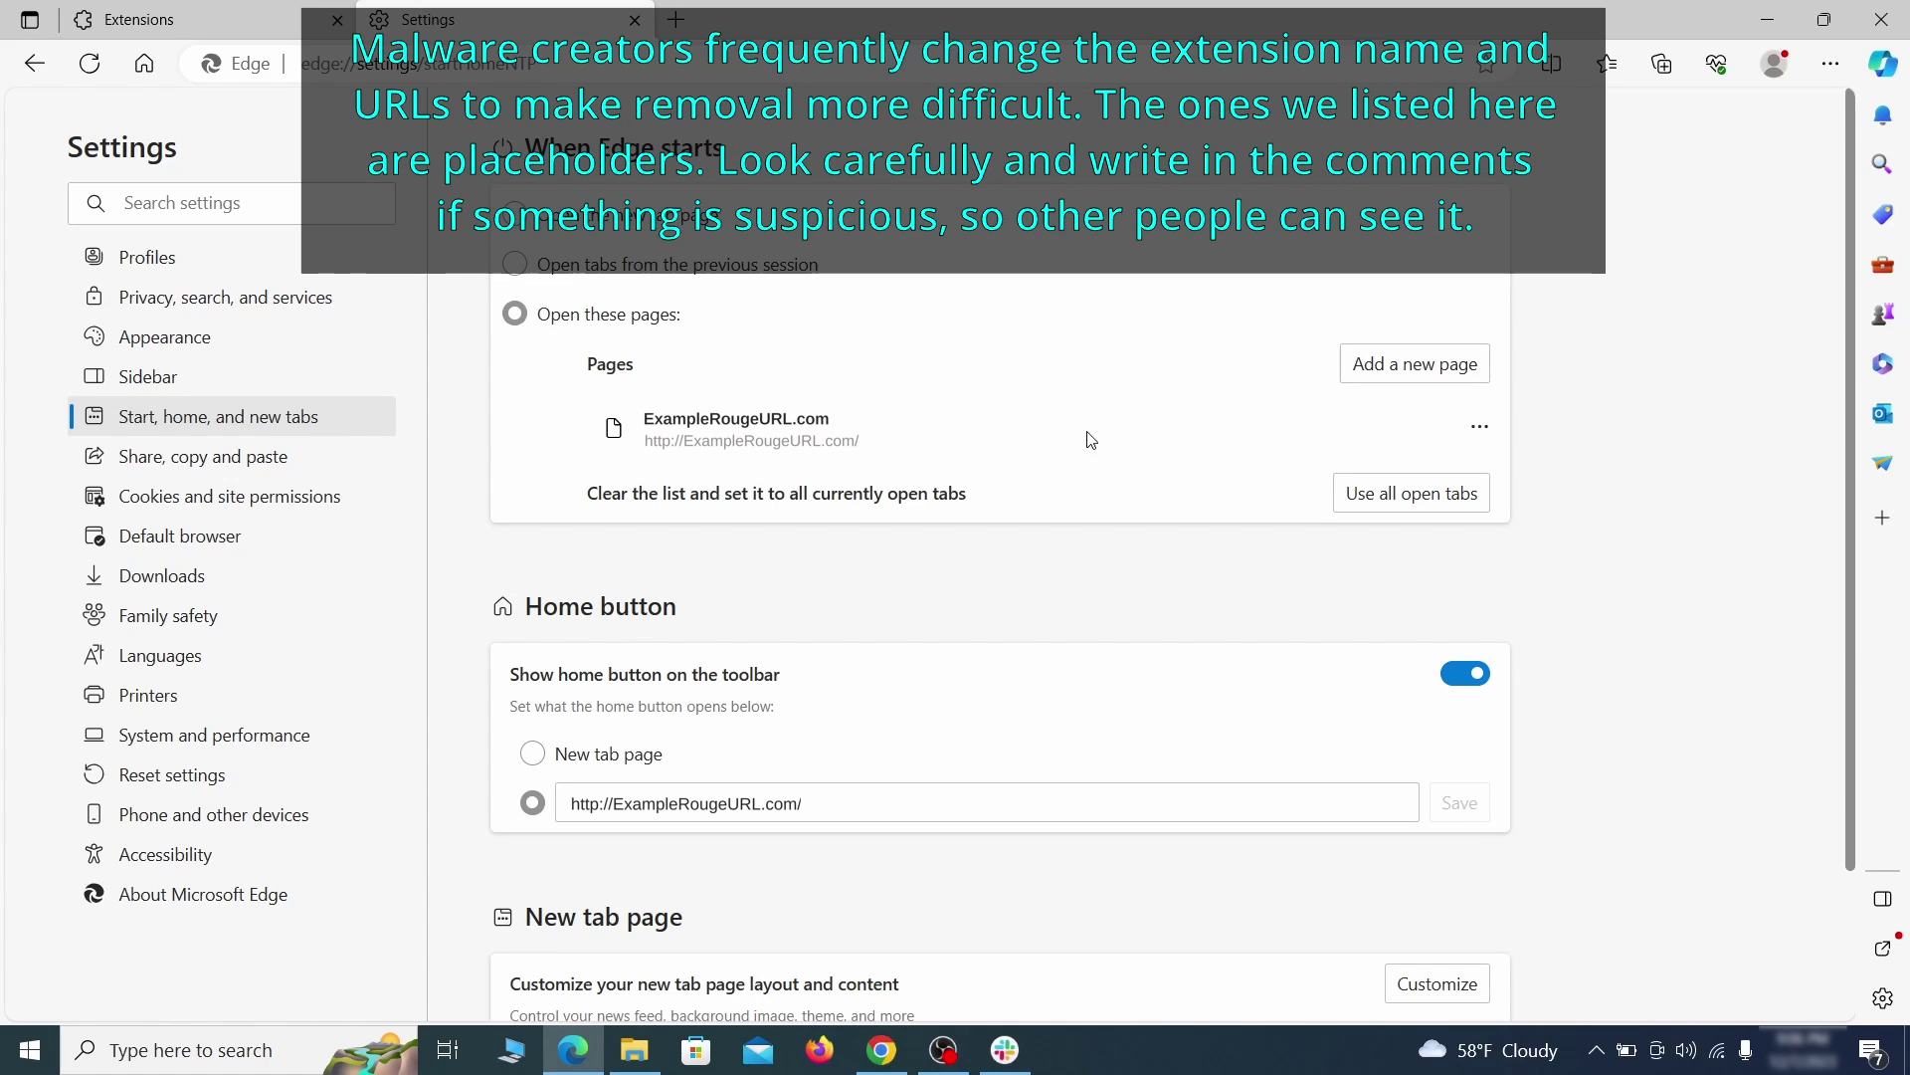
{"action": "left_click", "coordinate": [1480, 427]}
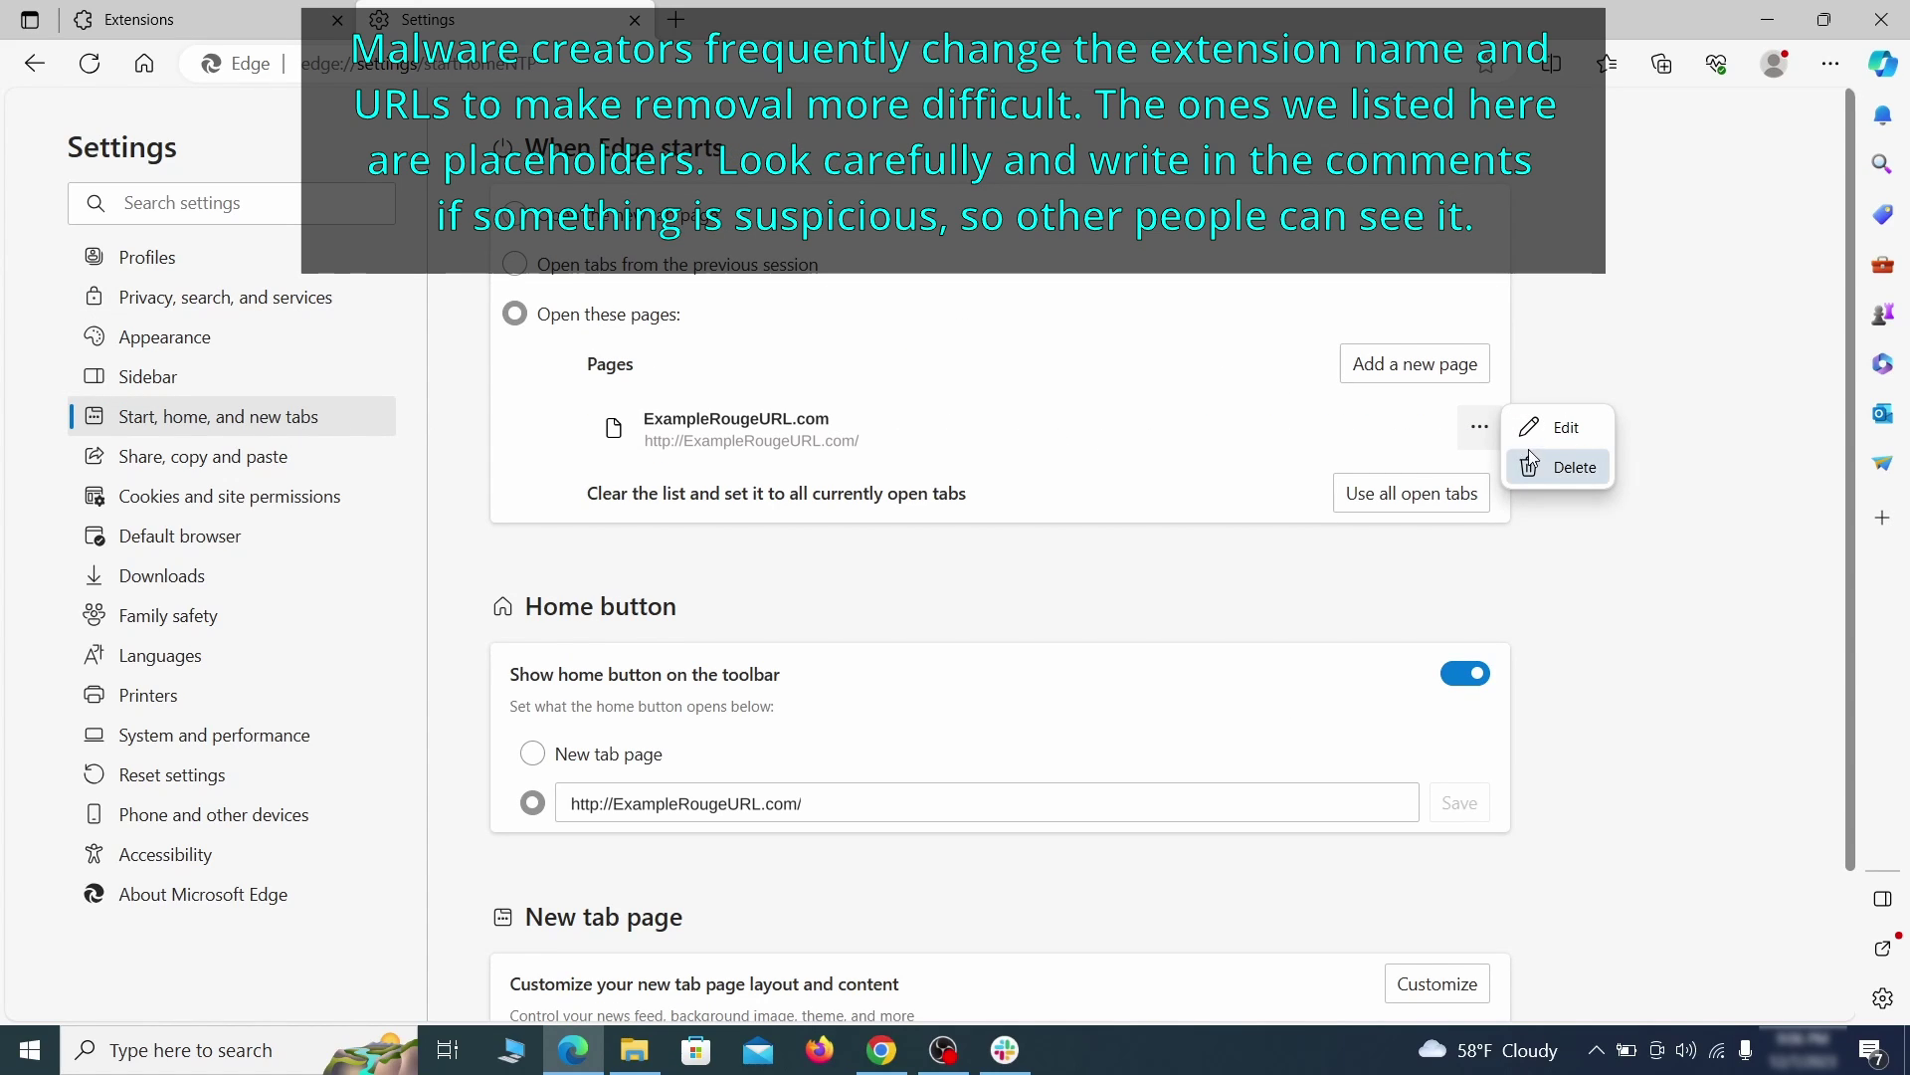
{"action": "left_click", "coordinate": [1560, 467]}
Clear the rogue home button address and have the home button open the New tab page
{"action": "left_click", "coordinate": [850, 708]}
{"action": "triple_click", "coordinate": [830, 715]}
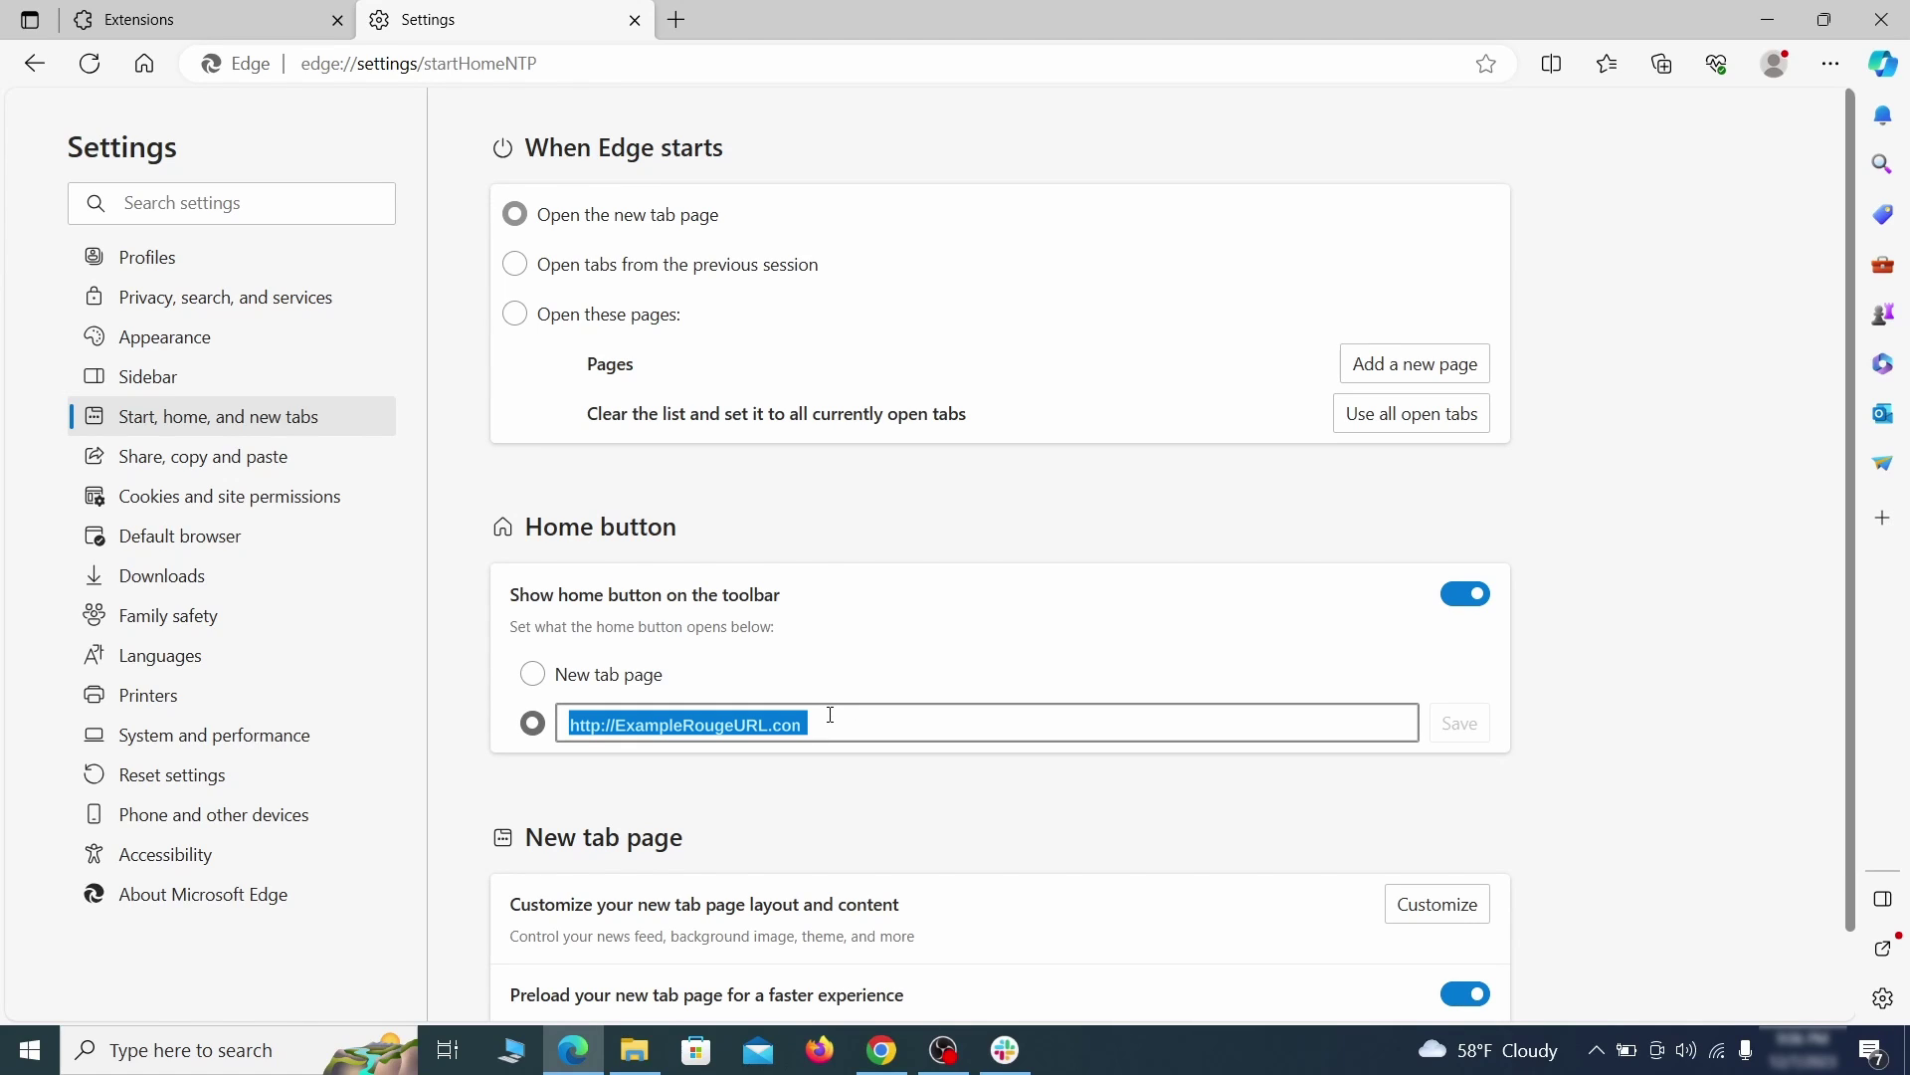
{"action": "key", "text": "BackSpace"}
{"action": "left_click", "coordinate": [532, 675]}
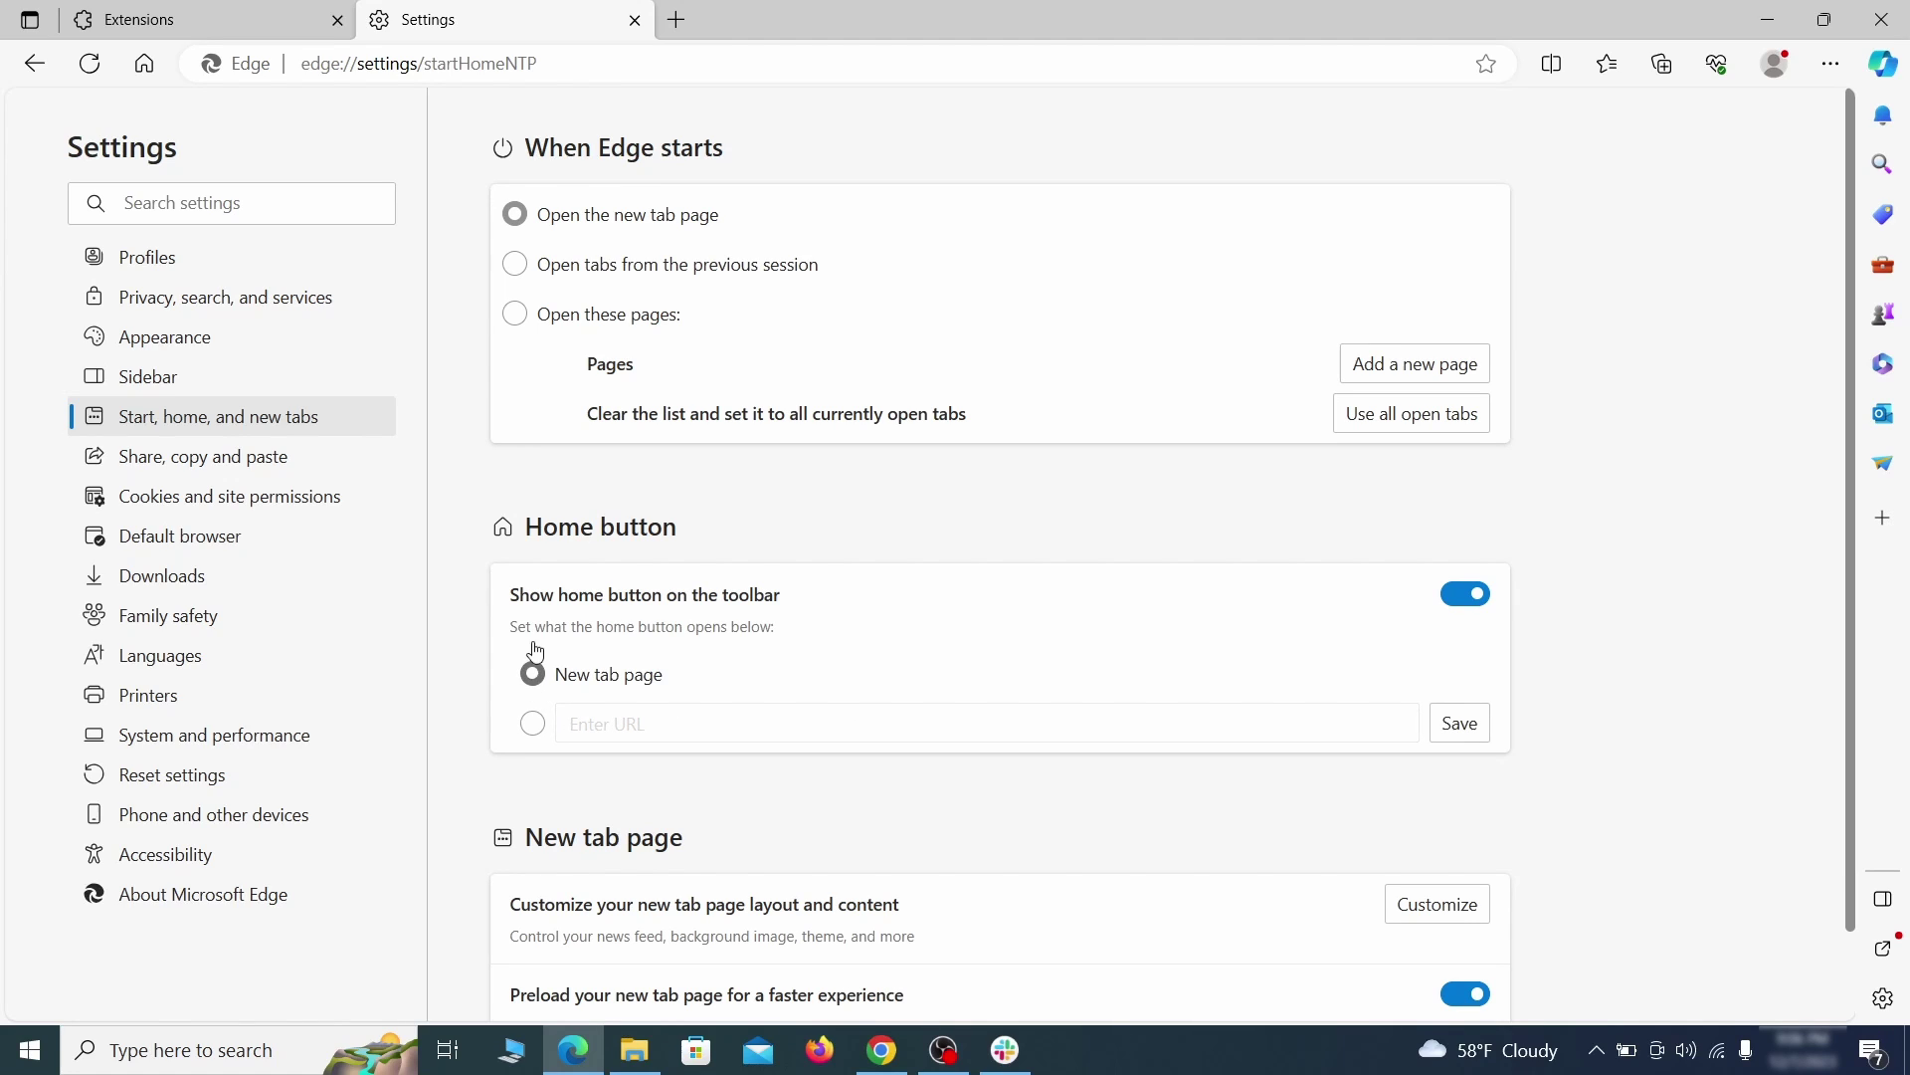
Open Edge's Notifications site permissions and the options for the allowed ExampleRougeURL.com entry
{"action": "left_click", "coordinate": [346, 497]}
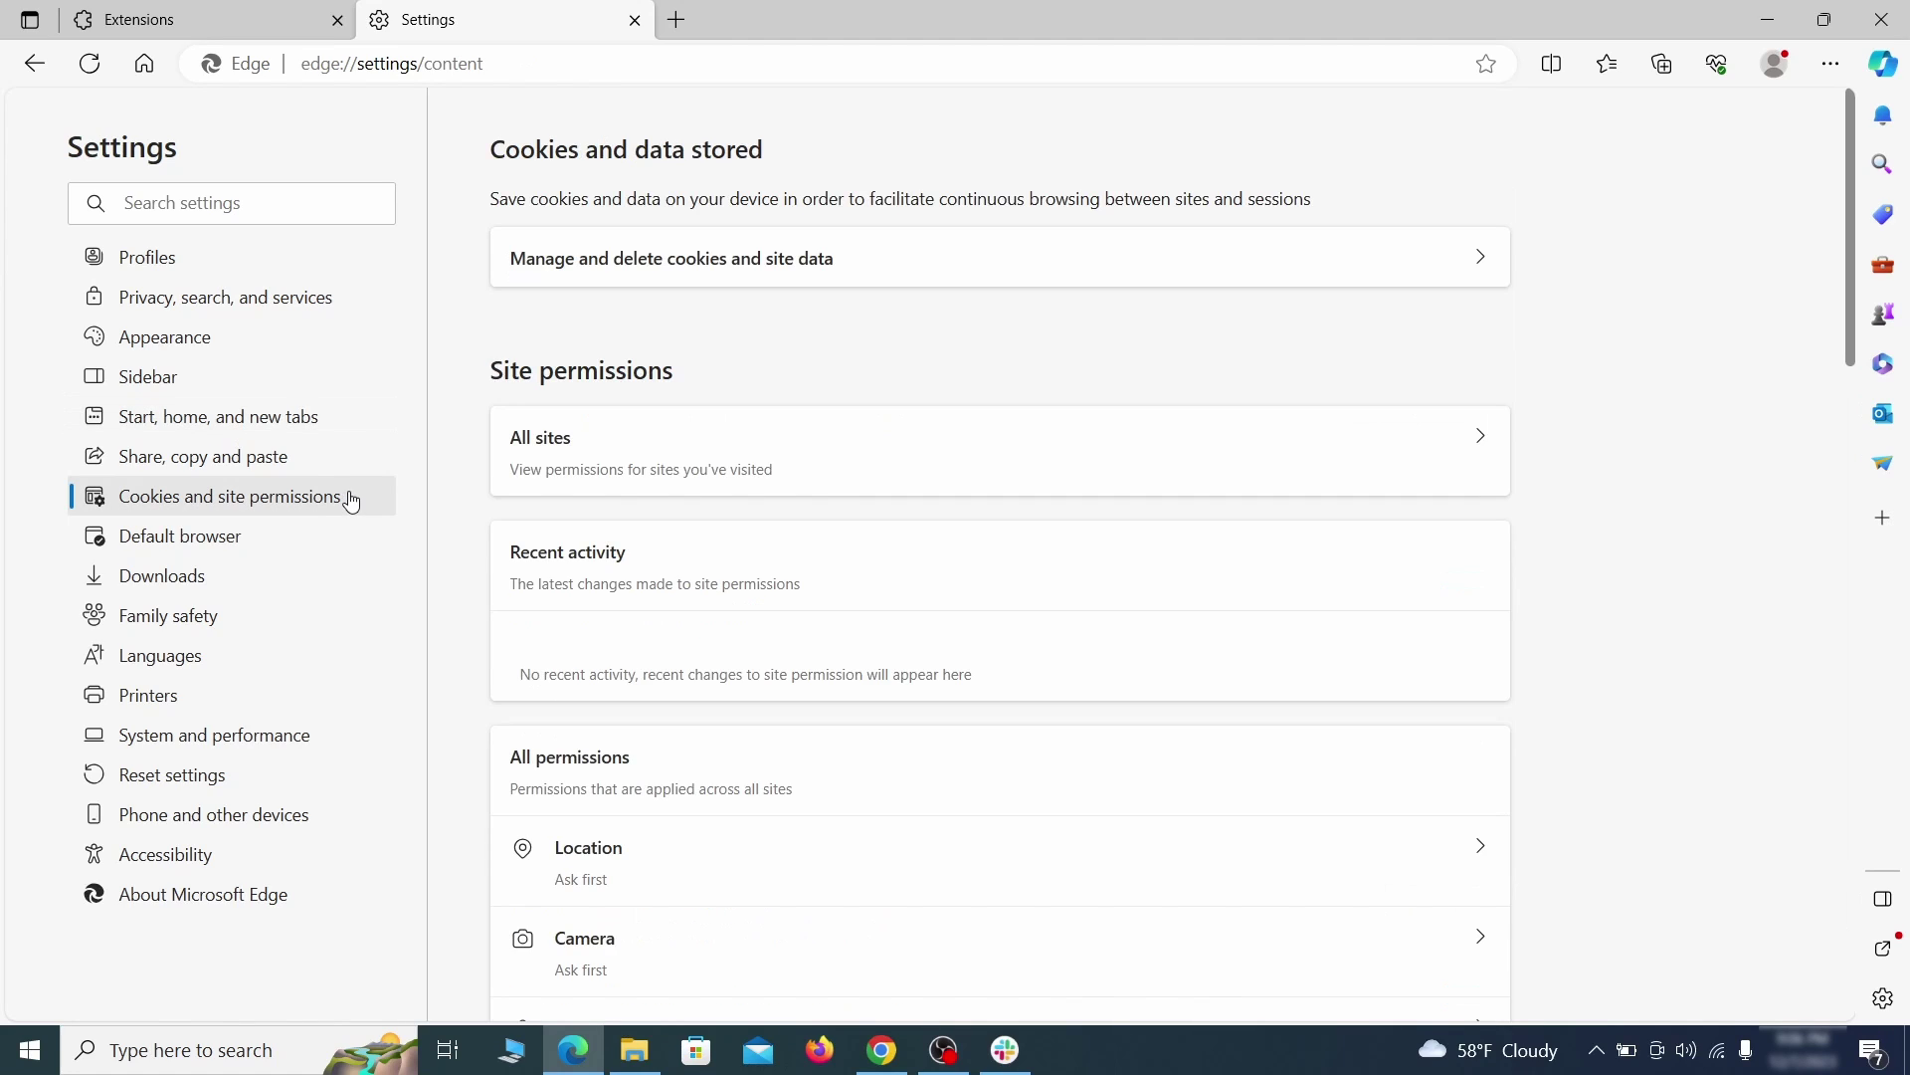
{"action": "scroll", "coordinate": [916, 517], "scroll_direction": "down", "scroll_amount": 1}
{"action": "scroll", "coordinate": [920, 516], "scroll_direction": "down", "scroll_amount": 1}
{"action": "scroll", "coordinate": [923, 513], "scroll_direction": "down", "scroll_amount": 2}
{"action": "scroll", "coordinate": [922, 516], "scroll_direction": "down", "scroll_amount": 1}
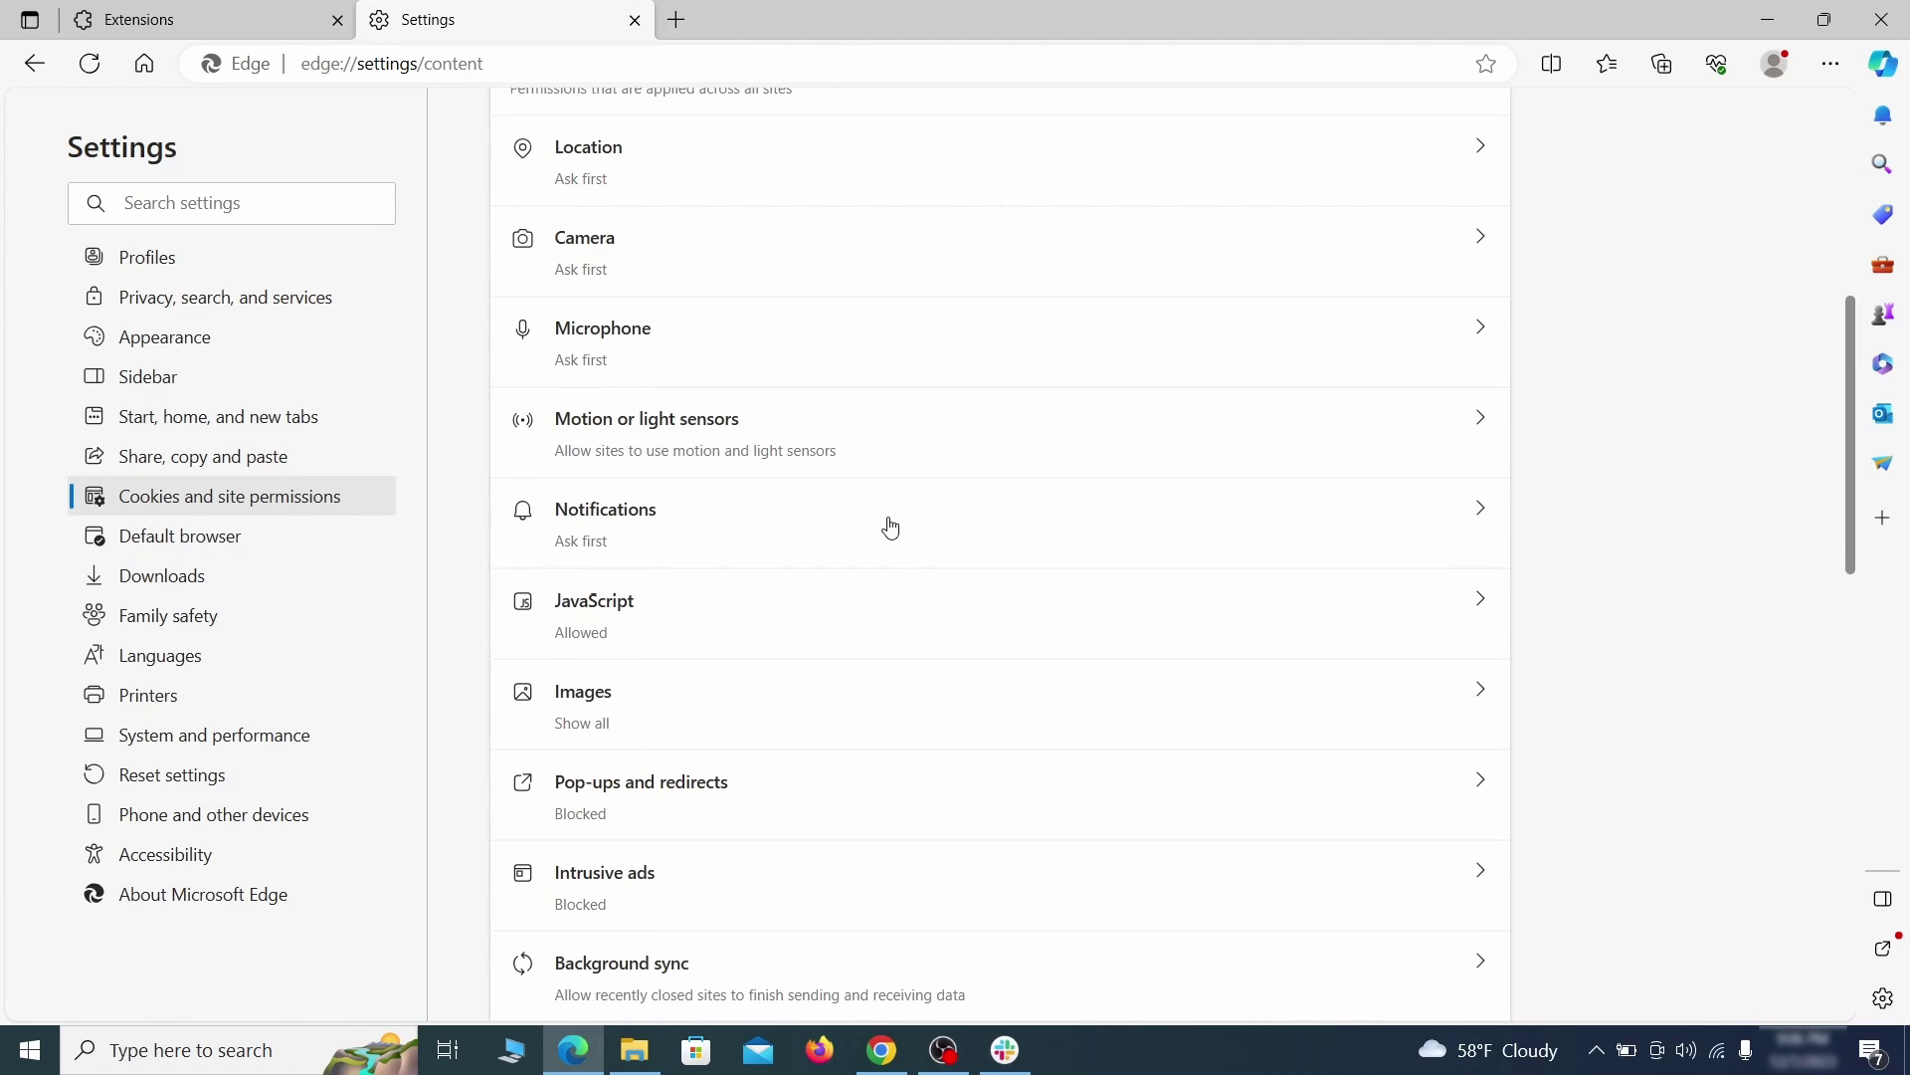
{"action": "left_click", "coordinate": [889, 527]}
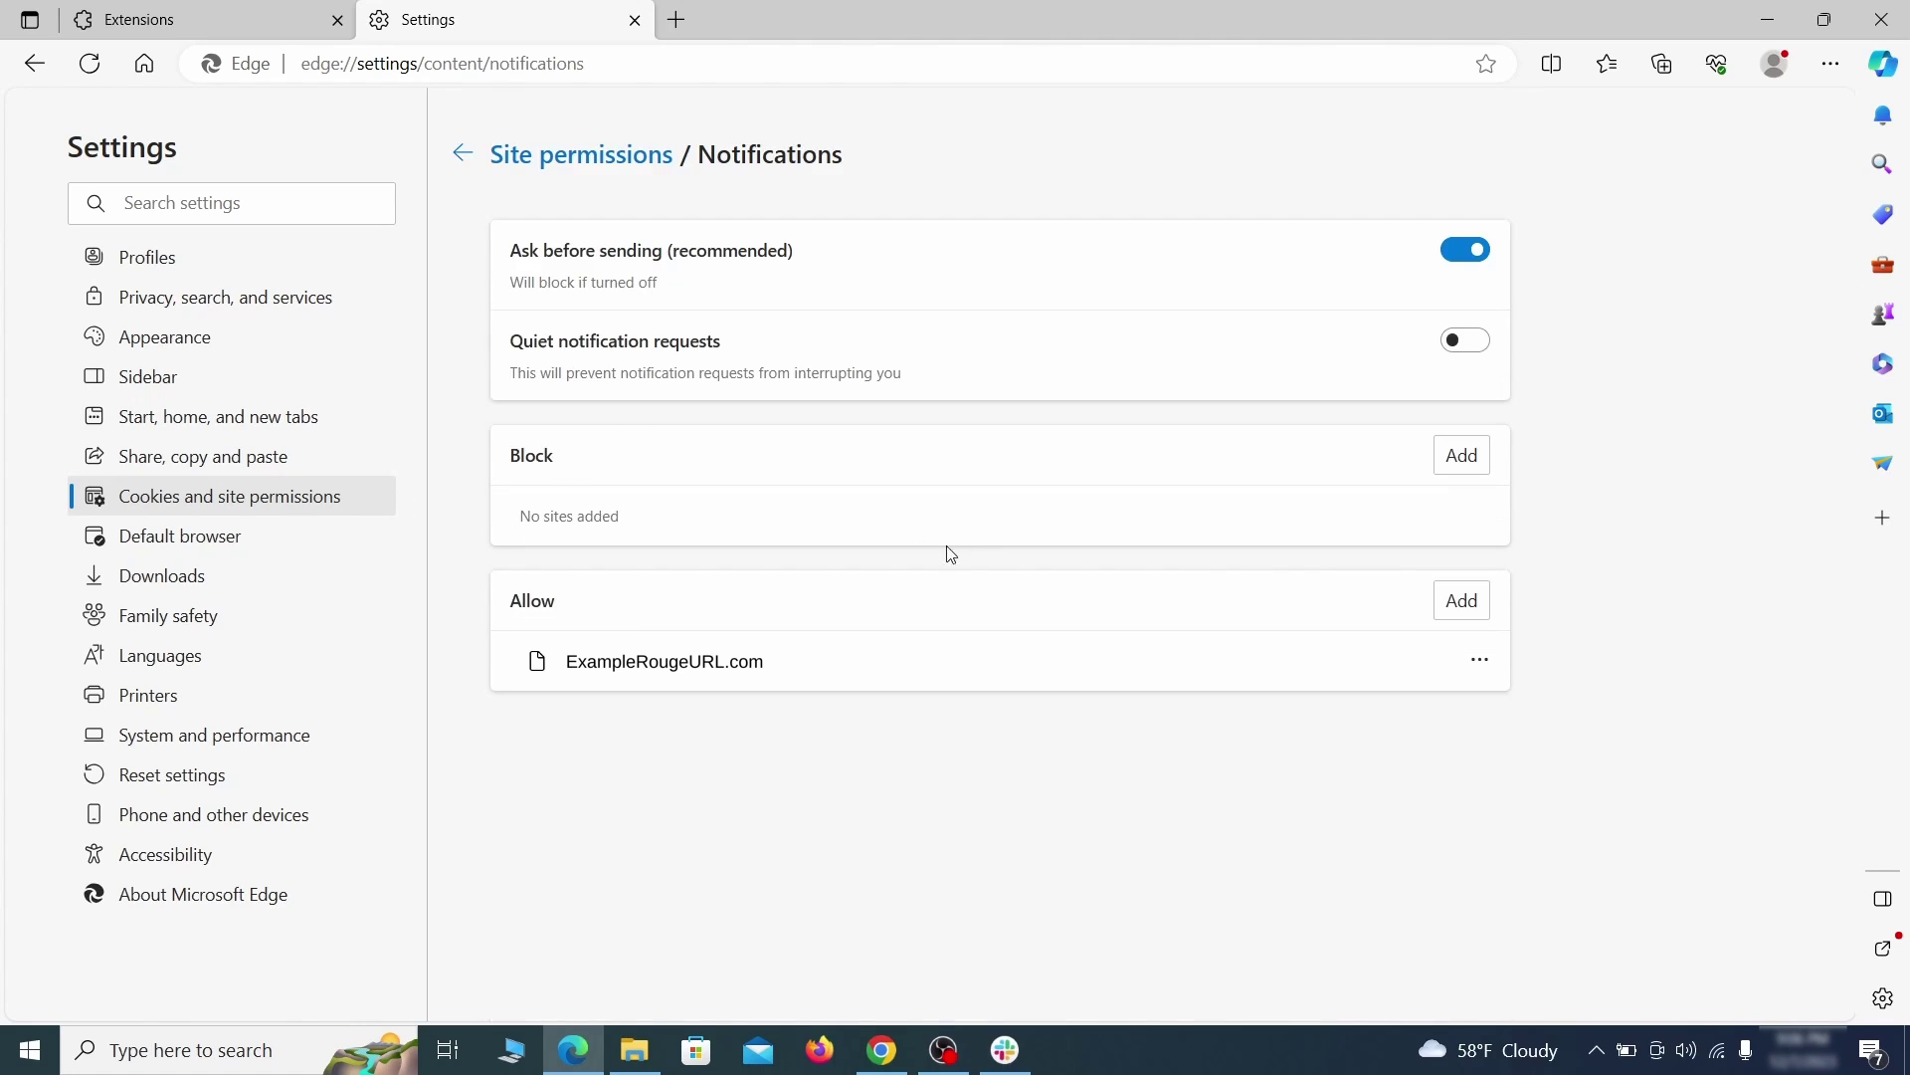
{"action": "left_click", "coordinate": [1480, 660]}
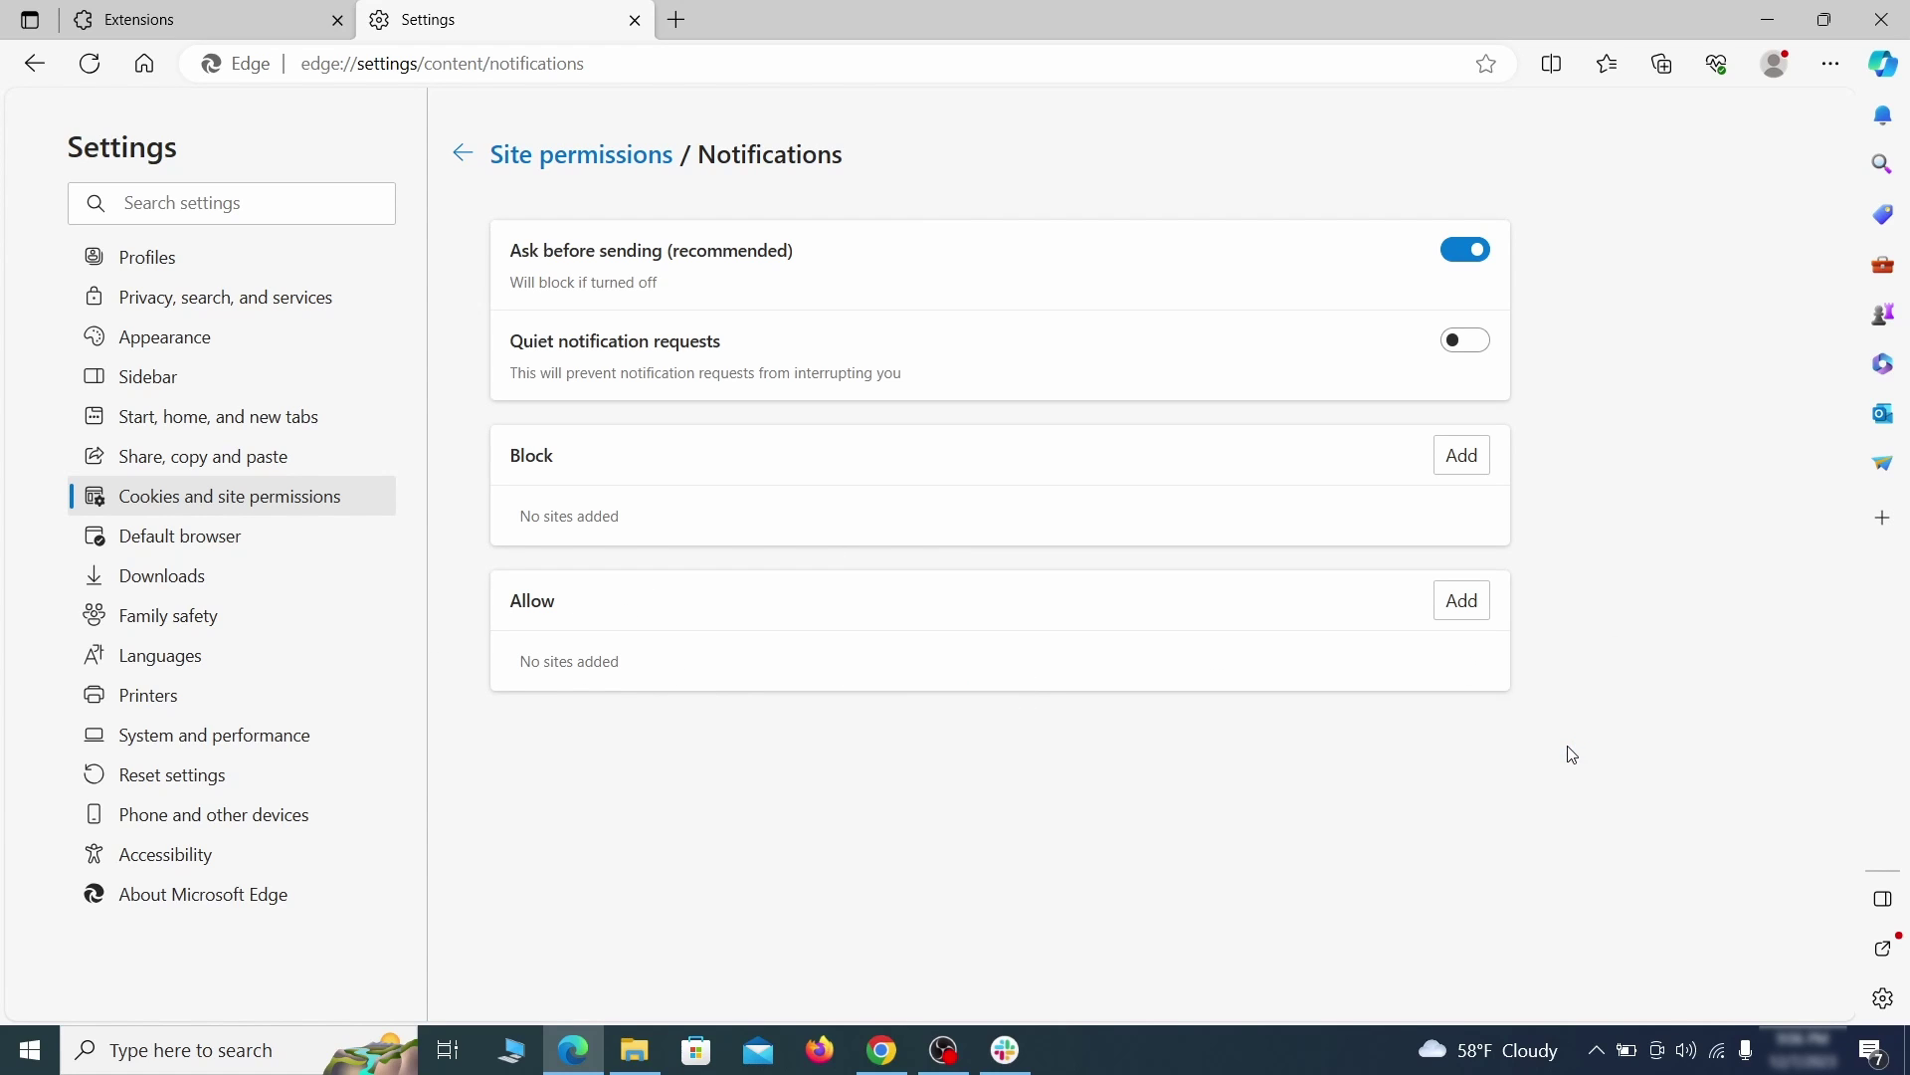